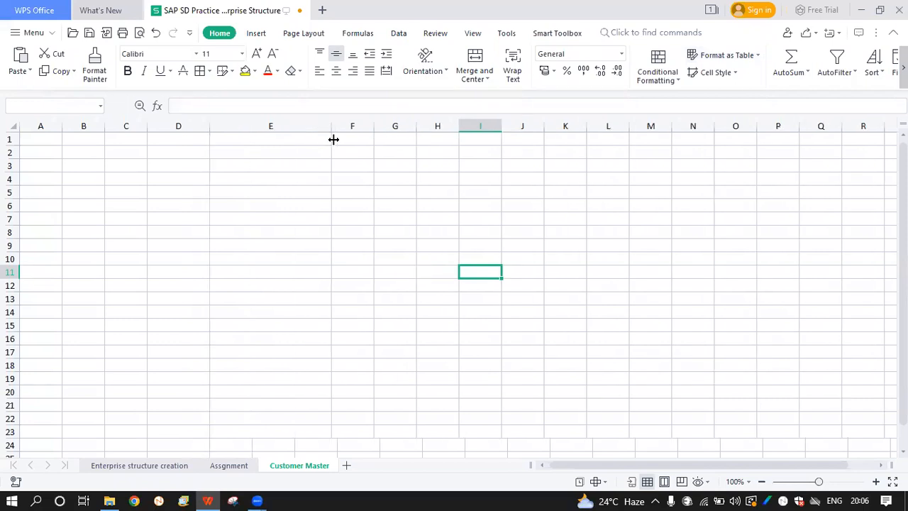
# Resize columns D and E, then make column A slightly wider on the Customer Master sheet
pyautogui.moveTo(209, 127); pyautogui.dragTo(253, 130)
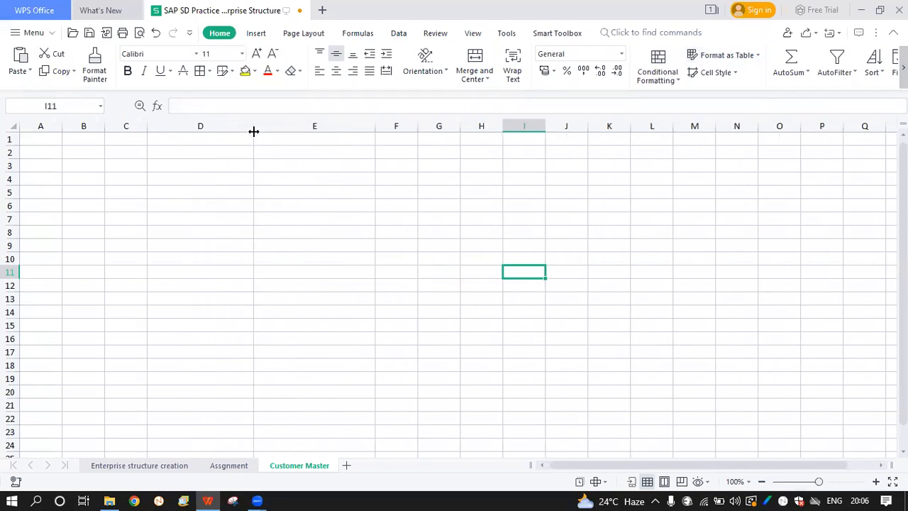
pyautogui.moveTo(375, 128); pyautogui.dragTo(326, 127)
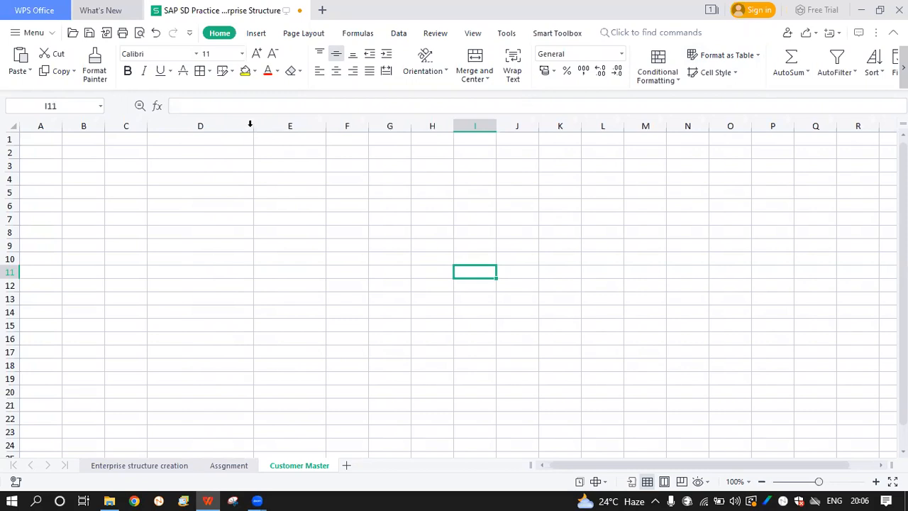
pyautogui.moveTo(251, 125); pyautogui.dragTo(203, 126)
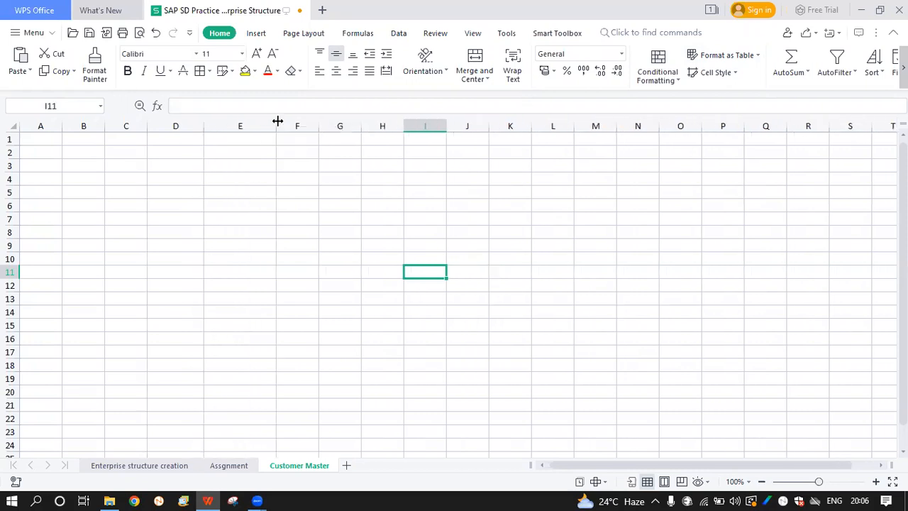
pyautogui.moveTo(279, 125); pyautogui.dragTo(426, 122)
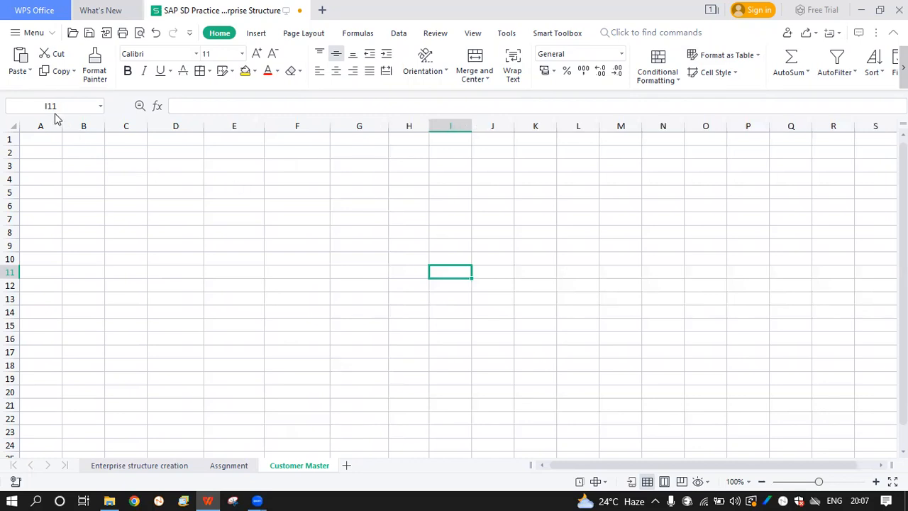
pyautogui.moveTo(63, 125); pyautogui.dragTo(69, 126)
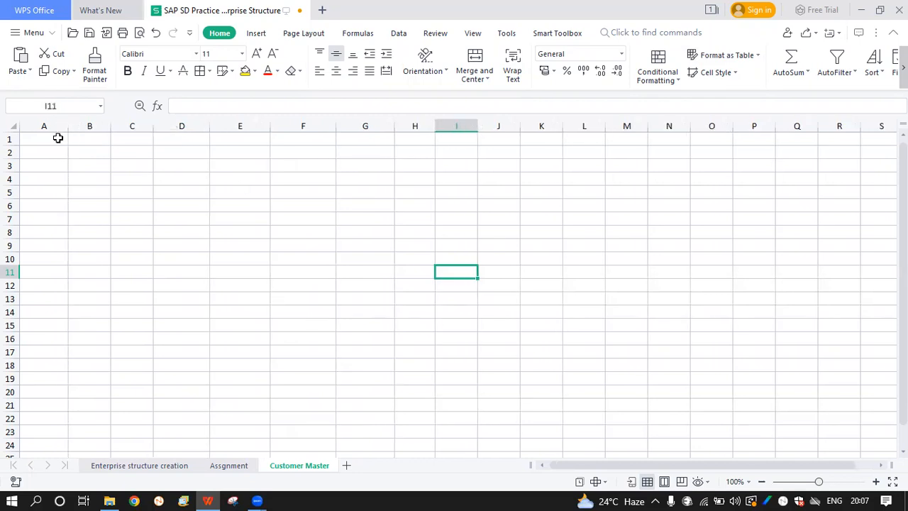
# Enter 'Sold to Party' in A1 and widen column A to fit the labels
pyautogui.click(57, 138)
pyautogui.write('Sola')
pyautogui.press('BackSpace')
pyautogui.write('d to')
pyautogui.press('capslock')
pyautogui.write('PA')
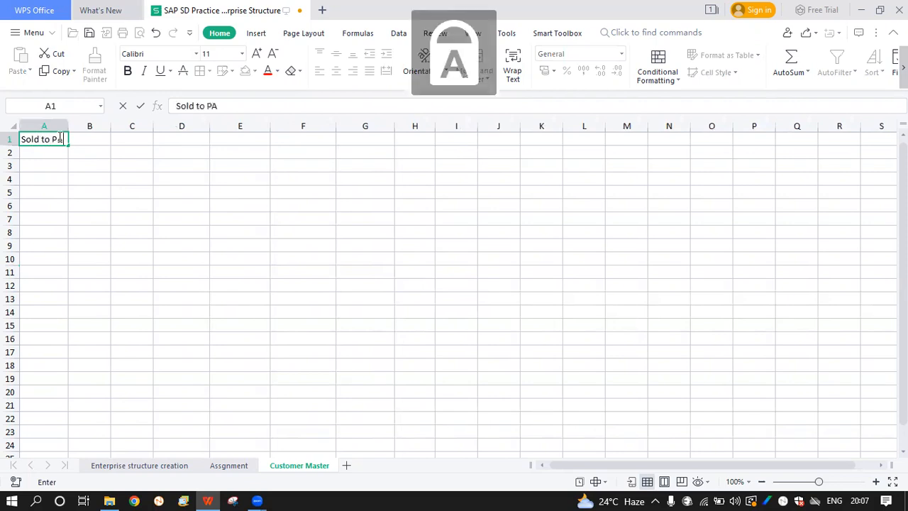
pyautogui.press('BackSpace')
pyautogui.press('capslock')
pyautogui.write('art')
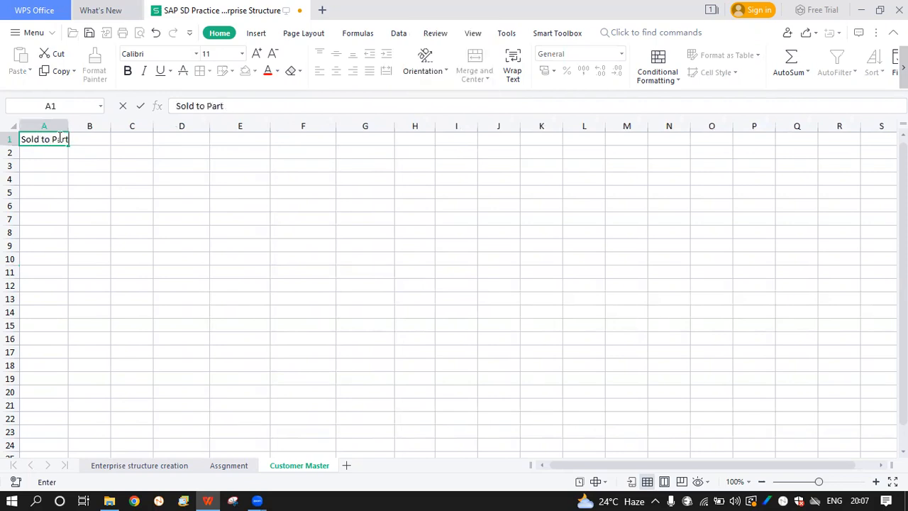
pyautogui.write('y')
pyautogui.press('Return')
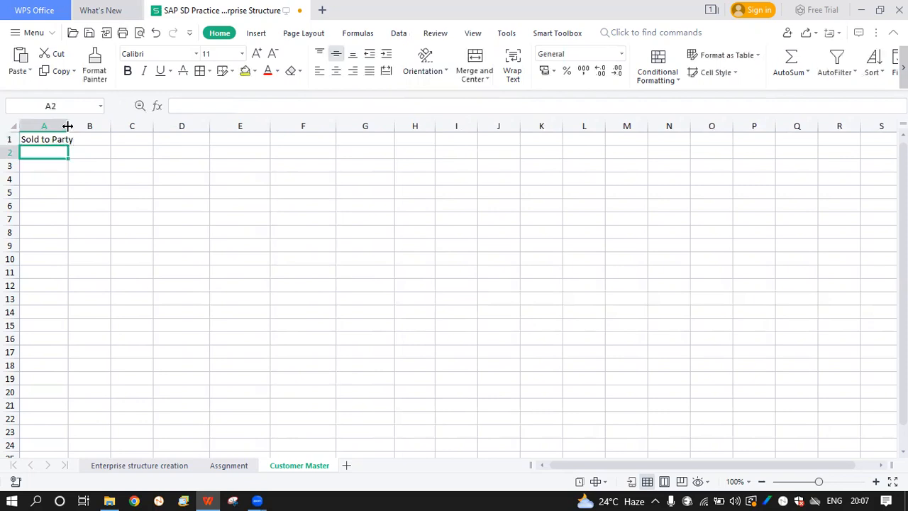
pyautogui.moveTo(67, 126); pyautogui.dragTo(124, 126)
# Enter 'Ship to Party', 'Bill to Party' and 'Payer' in A2 through A4
pyautogui.write('Shi[')
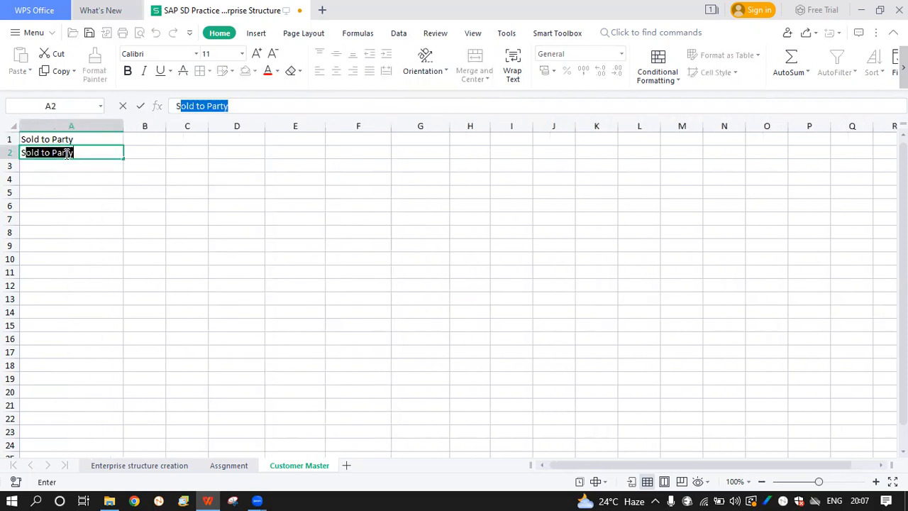
pyautogui.press('BackSpace')
pyautogui.write('p to Part')
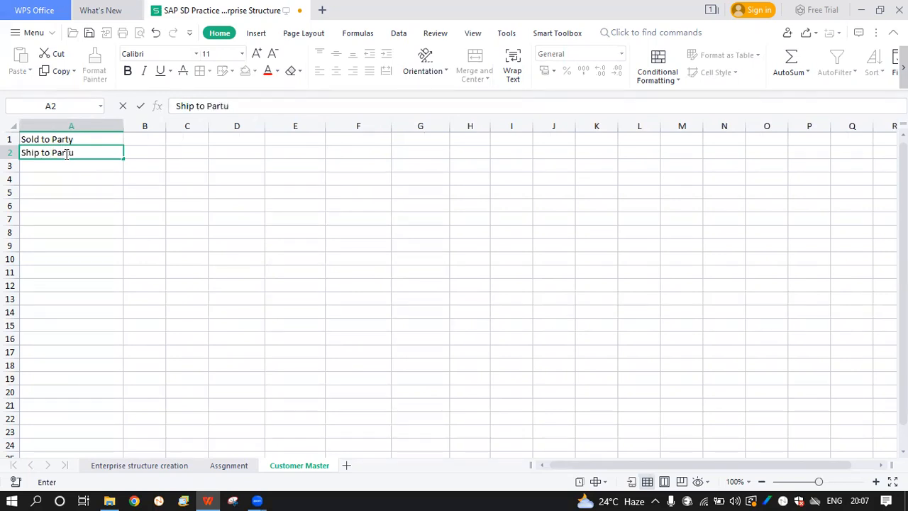
pyautogui.write('u')
pyautogui.press('BackSpace')
pyautogui.write('y')
pyautogui.press('Return')
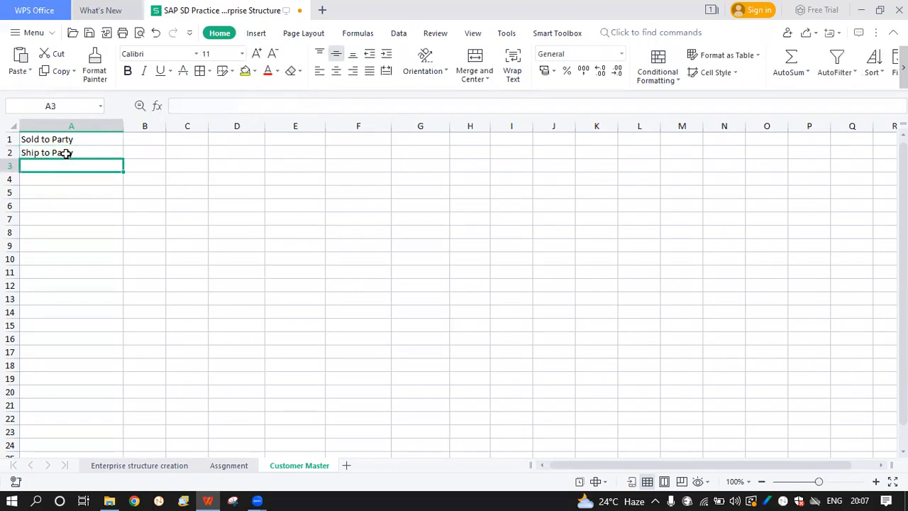
pyautogui.write('B')
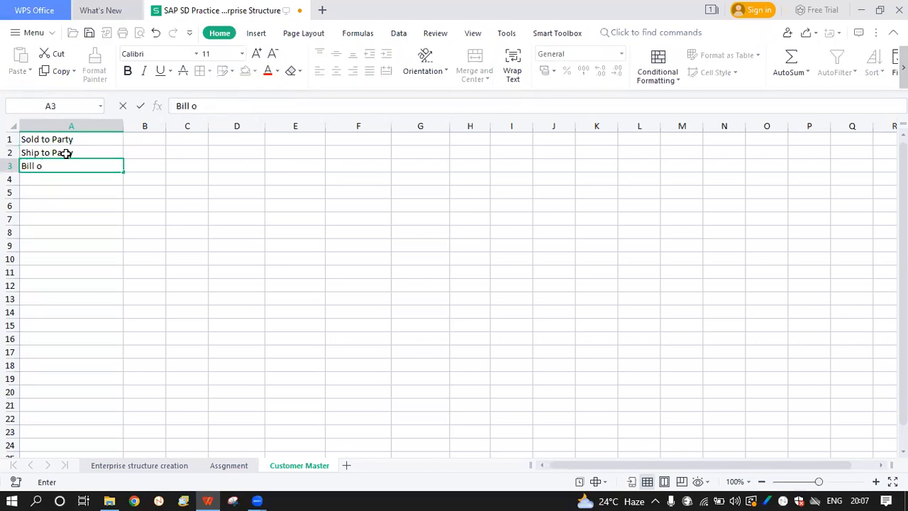
pyautogui.write('ill to {')
pyautogui.press('BackSpace')
pyautogui.write('Party')
pyautogui.press('Return')
pyautogui.write('Payer')
pyautogui.press('Return')
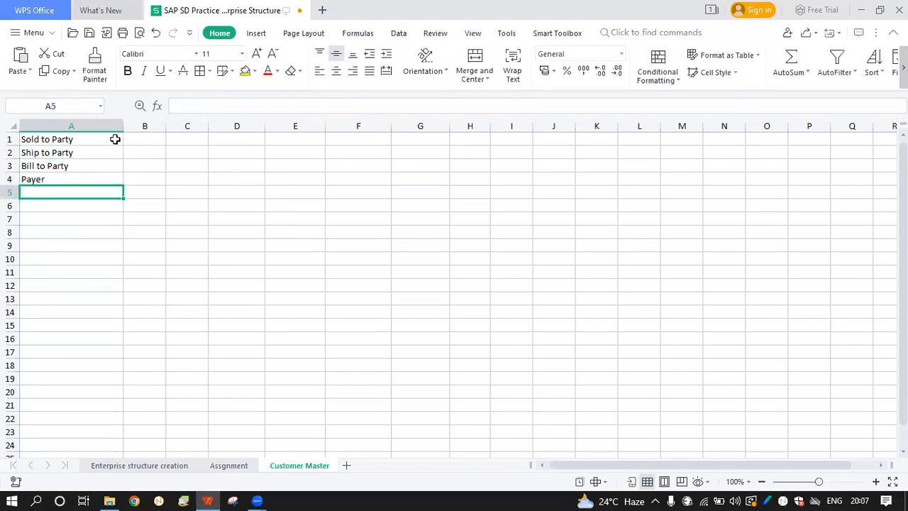
# Widen column B and enter the customer name in B1
pyautogui.moveTo(106, 138); pyautogui.dragTo(95, 180)
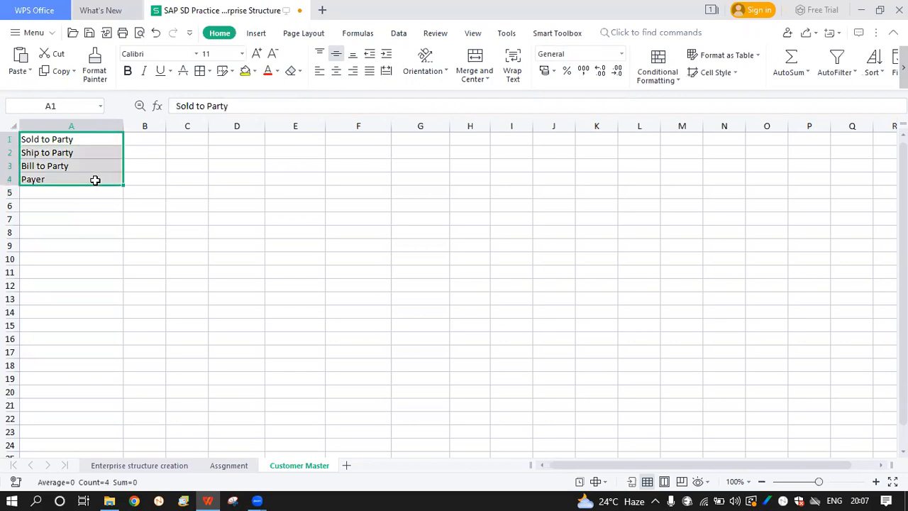
pyautogui.click(103, 140)
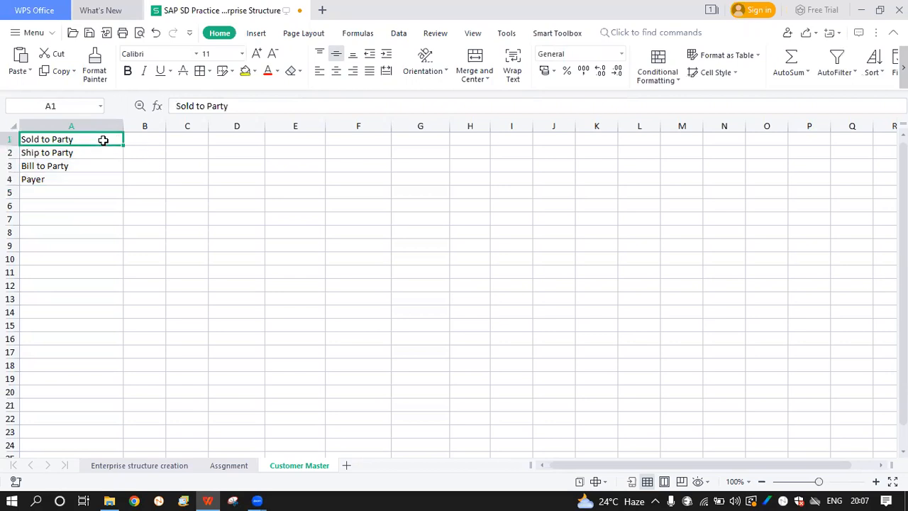
pyautogui.click(142, 140)
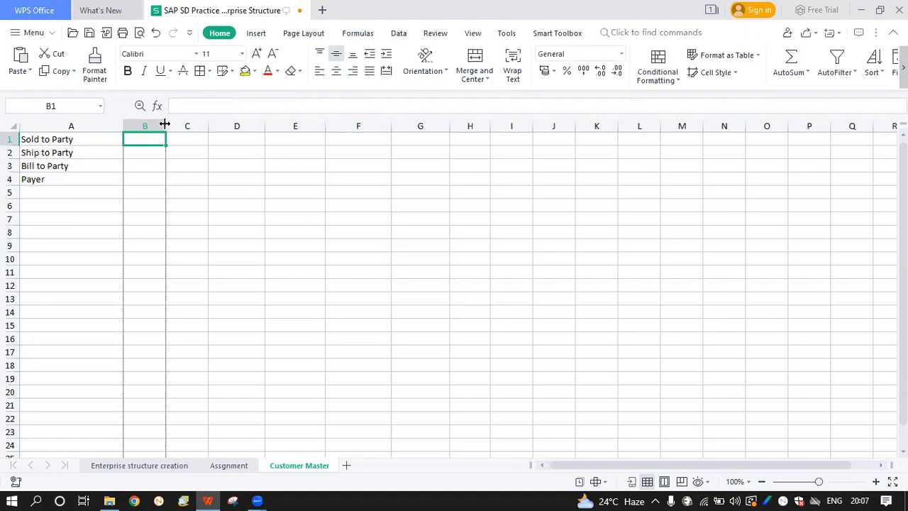
pyautogui.moveTo(165, 125); pyautogui.dragTo(193, 125)
pyautogui.doubleClick(175, 138)
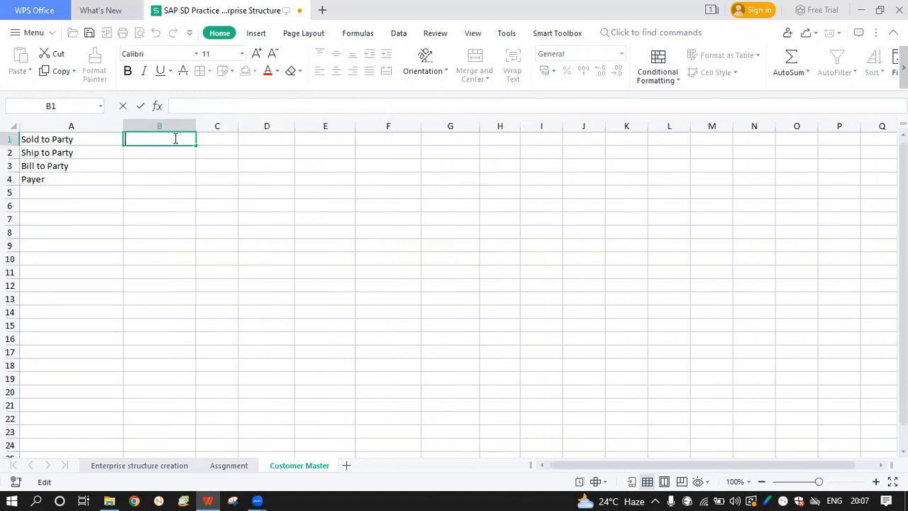
pyautogui.write('Shubham')
pyautogui.press('Return')
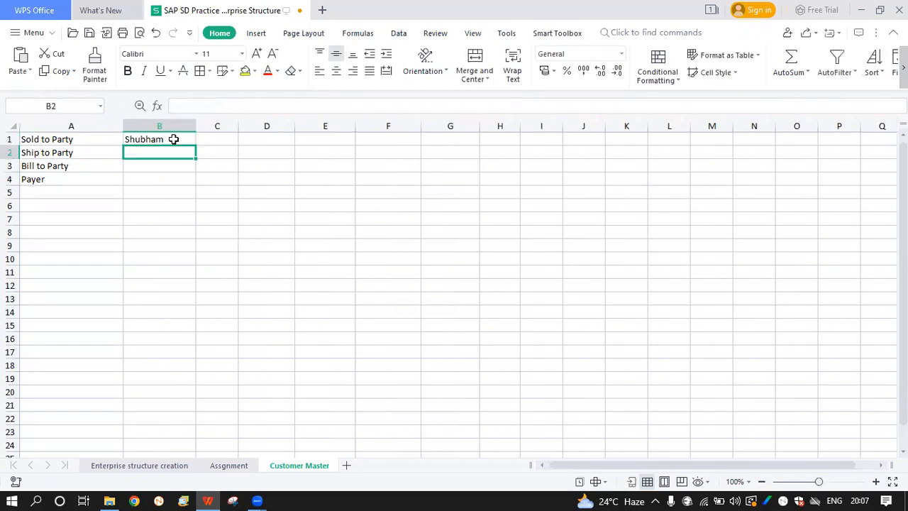
# Enter the same customer name in B2 beside Ship to Party
pyautogui.click(166, 139)
pyautogui.click(99, 135)
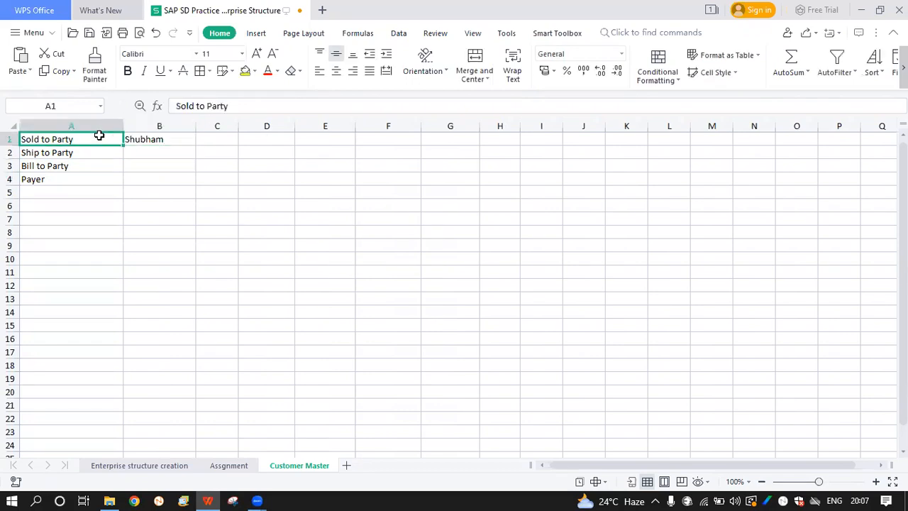
pyautogui.click(160, 142)
pyautogui.moveTo(147, 143); pyautogui.dragTo(99, 140)
pyautogui.click(104, 150)
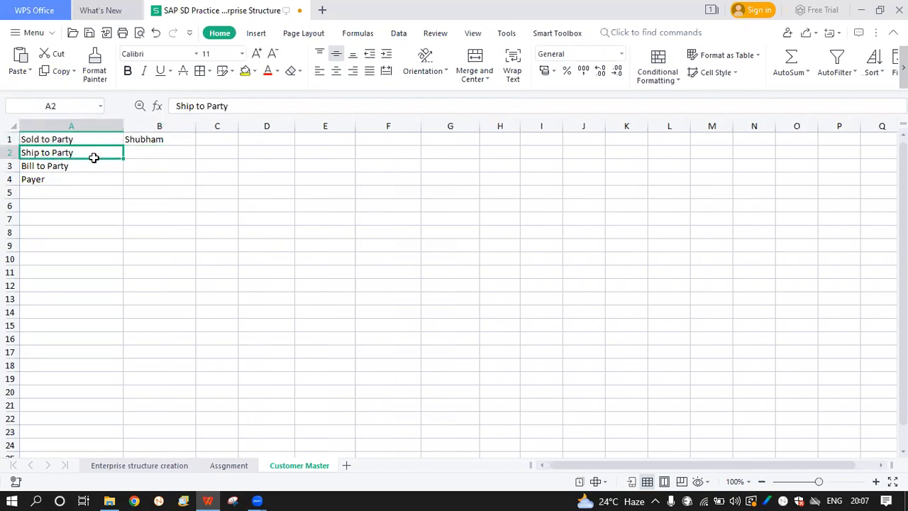
pyautogui.doubleClick(94, 157)
pyautogui.moveTo(74, 152); pyautogui.dragTo(32, 154)
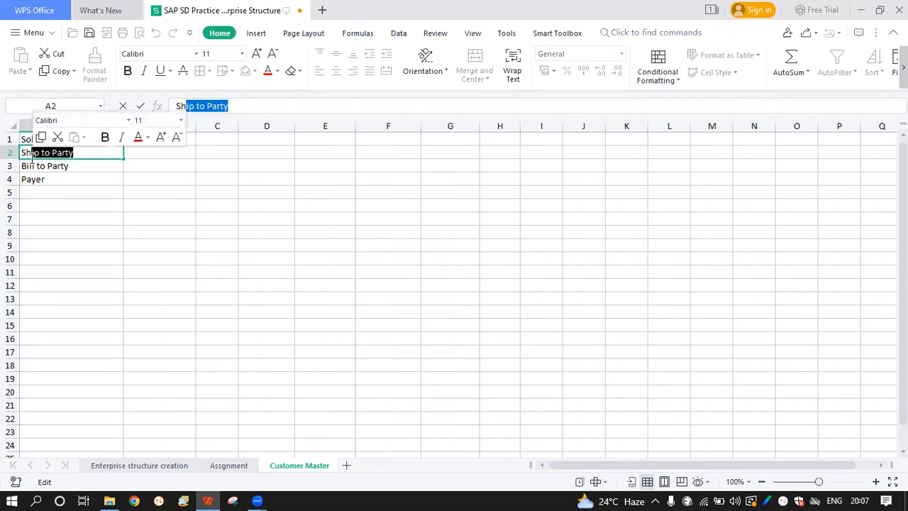
pyautogui.click(59, 178)
pyautogui.click(146, 153)
pyautogui.write('shu')
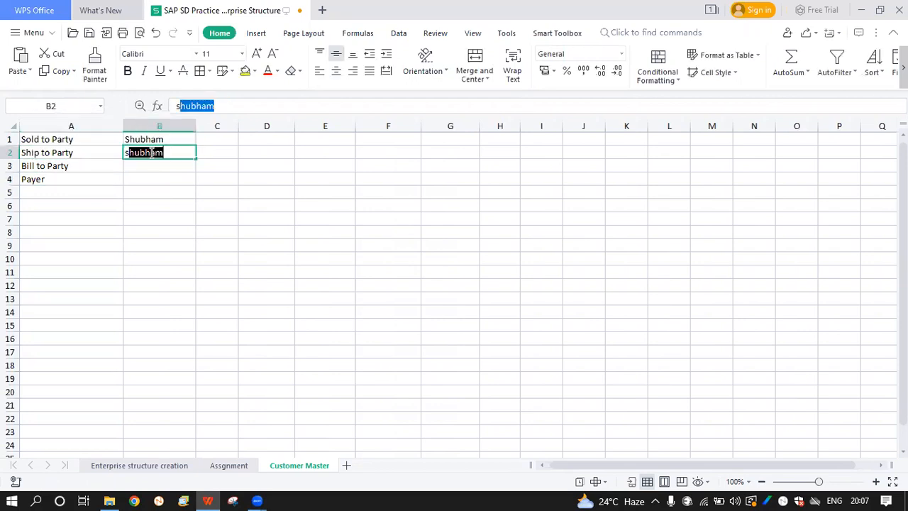
pyautogui.write('bha')
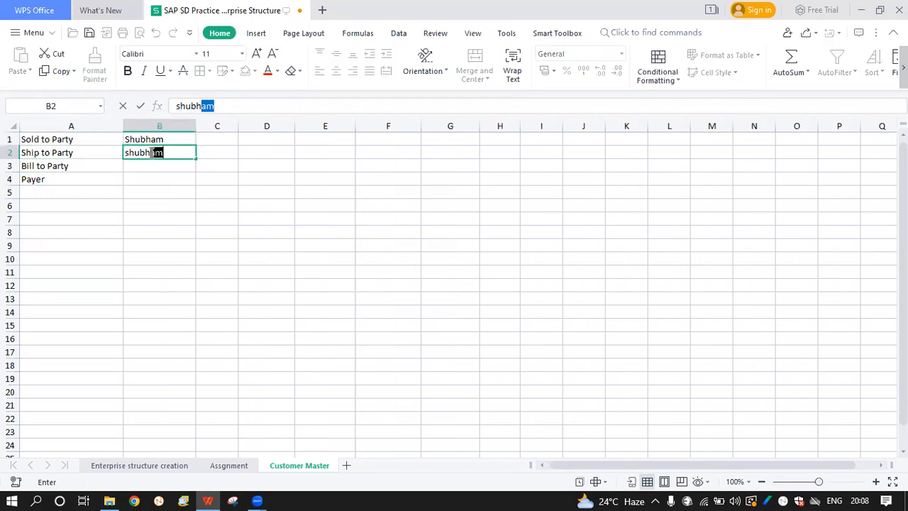
pyautogui.write('m')
pyautogui.press('Return')
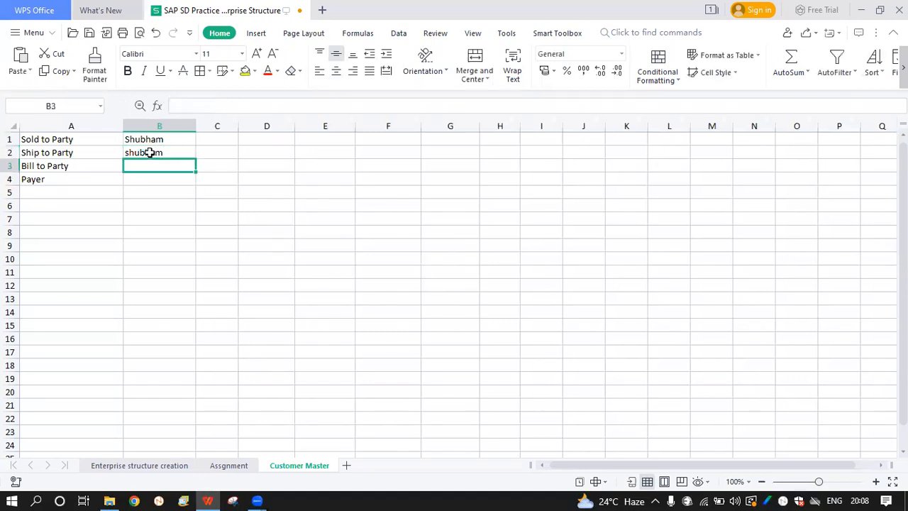
# Fill B3 and B4 with the customer name, accepting the autocomplete suggestion
pyautogui.click(56, 168)
pyautogui.press('Right')
pyautogui.write('shubha')
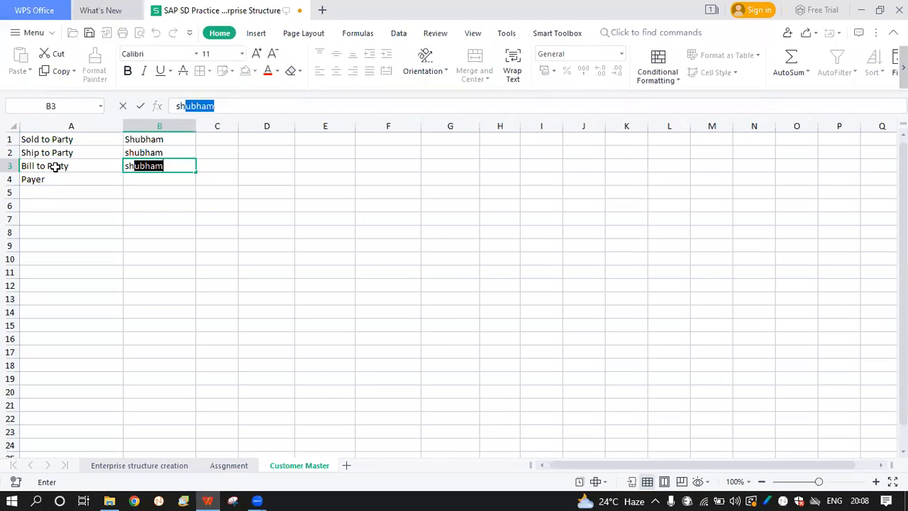
pyautogui.press('Return')
pyautogui.press('Right')
pyautogui.write('shubh')
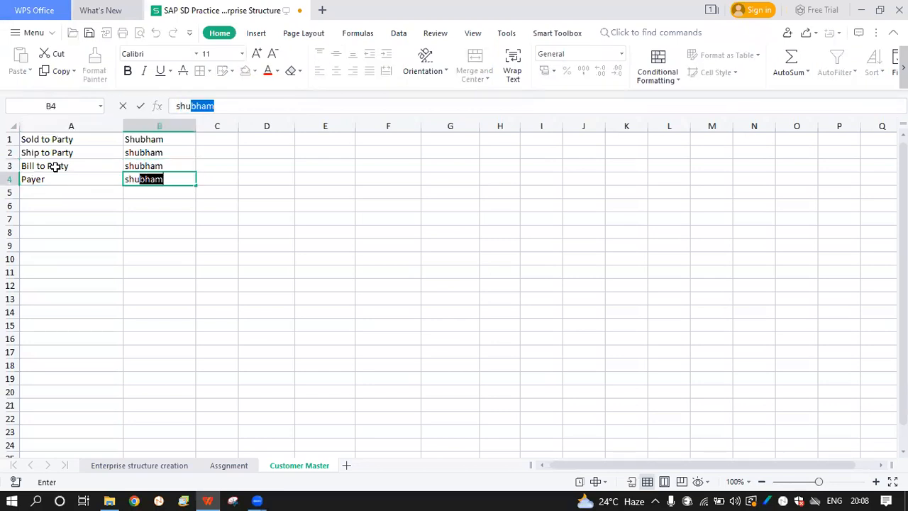
pyautogui.press('Return')
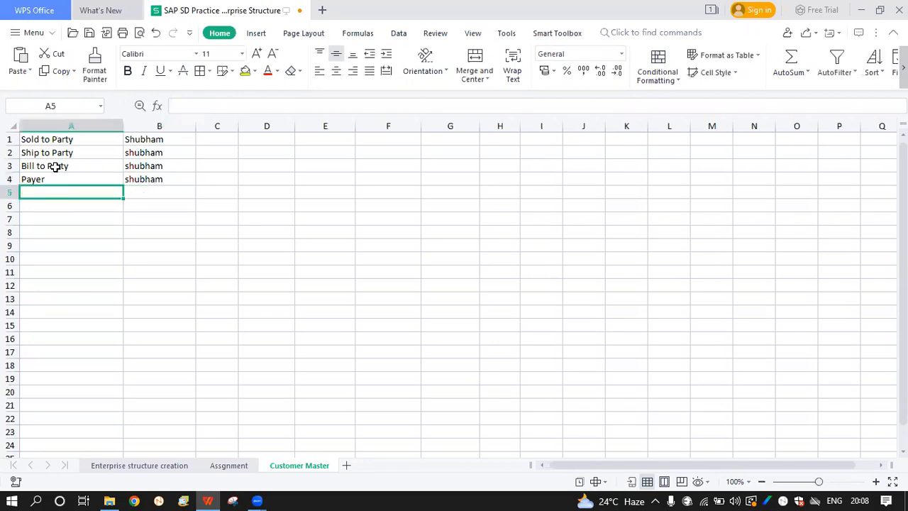
# Check the four partner rows and widen column C
pyautogui.moveTo(101, 144); pyautogui.dragTo(146, 150)
pyautogui.moveTo(92, 153); pyautogui.dragTo(140, 149)
pyautogui.click(70, 164)
pyautogui.moveTo(70, 163); pyautogui.dragTo(135, 178)
pyautogui.click(90, 182)
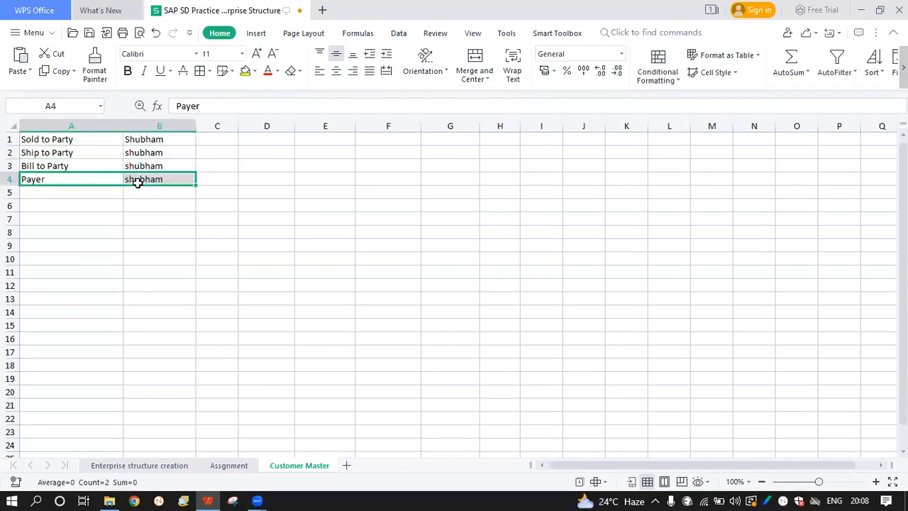
pyautogui.moveTo(241, 126); pyautogui.dragTo(291, 127)
pyautogui.click(87, 140)
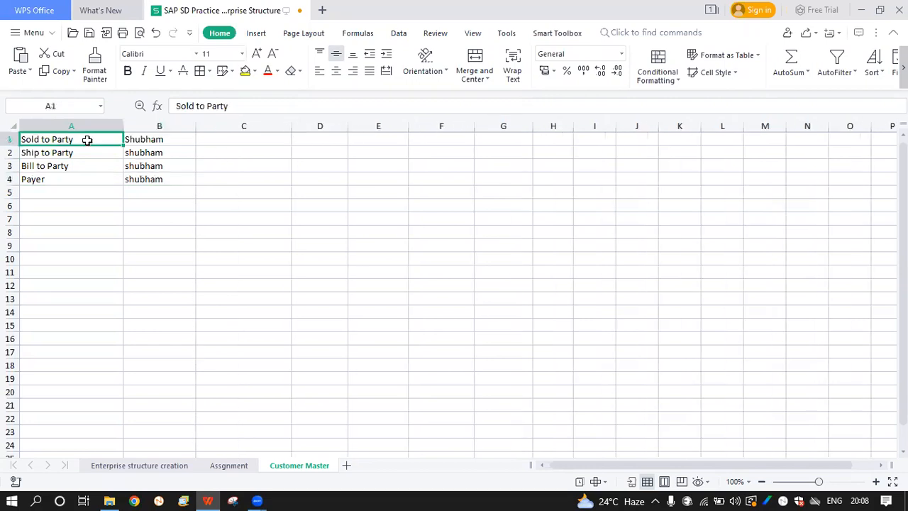
# Enter the first two partner names in C1 and C2
pyautogui.click(241, 141)
pyautogui.write('shubham')
pyautogui.press('Return')
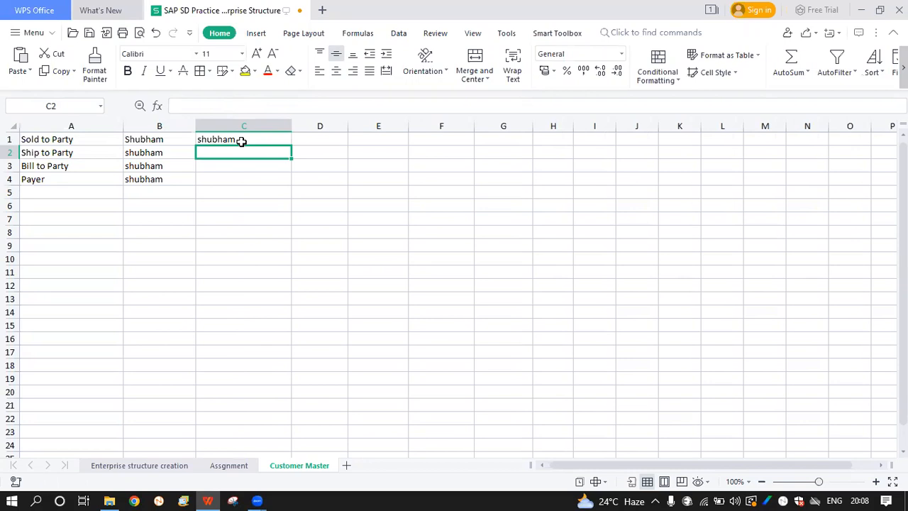
pyautogui.write('Prakash')
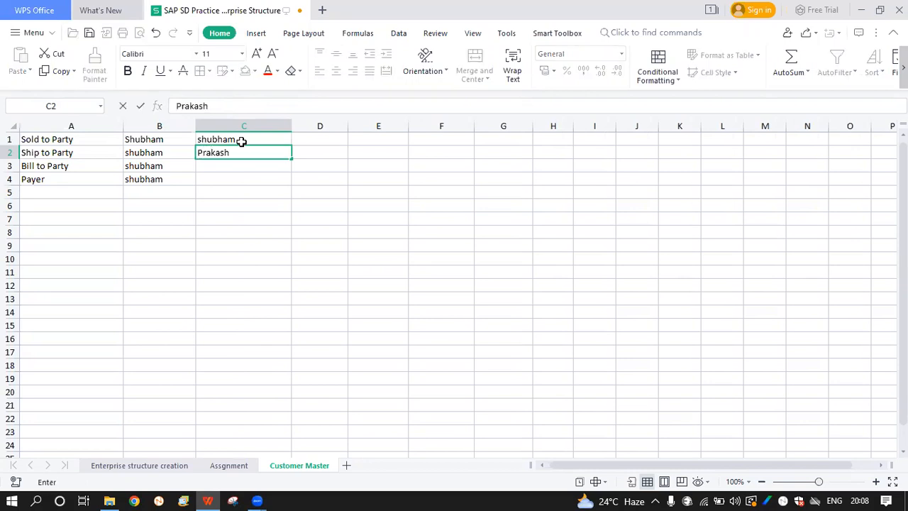
pyautogui.press('Return')
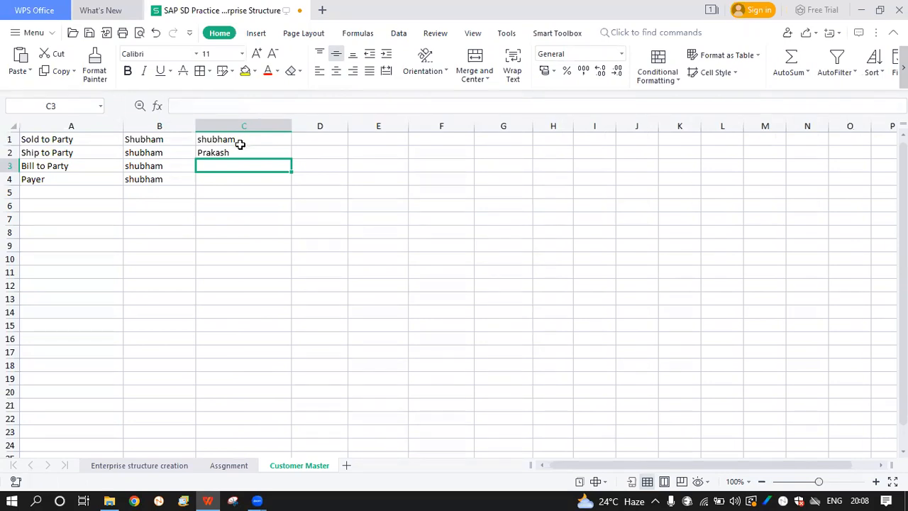
# Enter the remaining two partner names in C3 and C4
pyautogui.click(230, 151)
pyautogui.moveTo(229, 159); pyautogui.dragTo(228, 164)
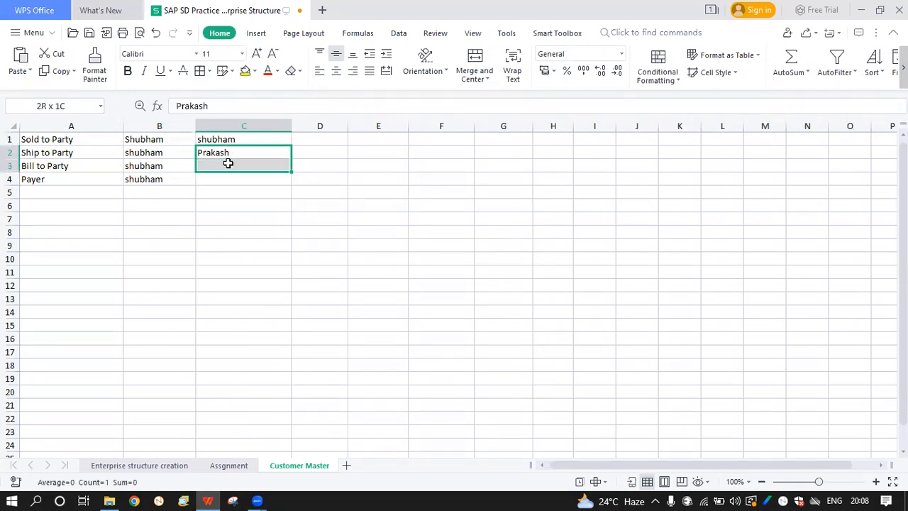
pyautogui.click(228, 164)
pyautogui.write('shi')
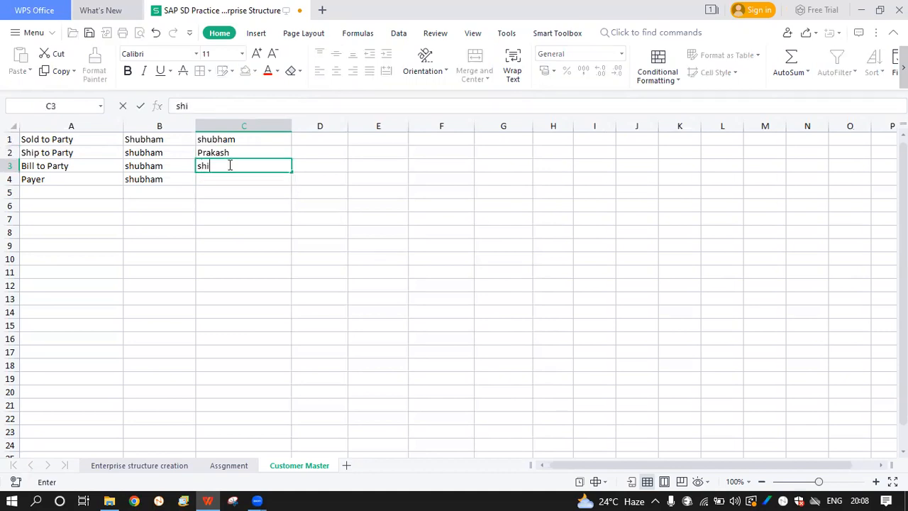
pyautogui.press('BackSpace')
pyautogui.write('obhit')
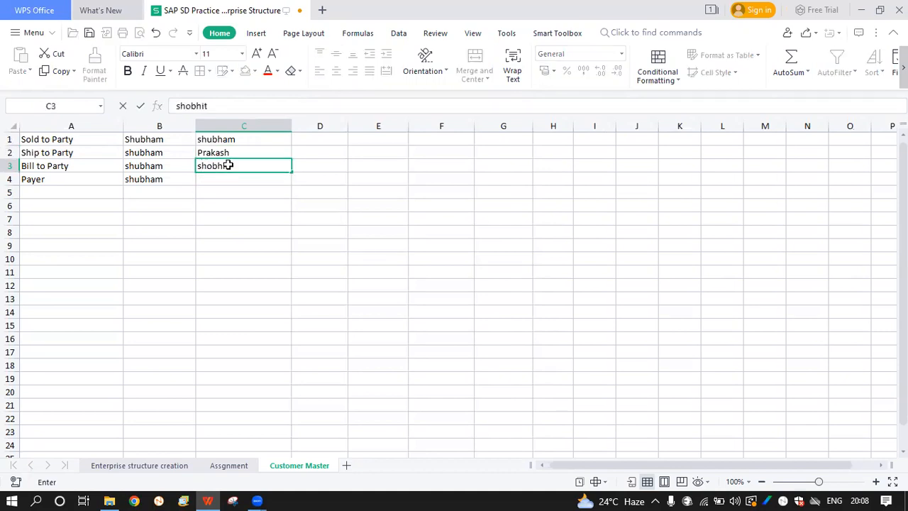
pyautogui.press('Return')
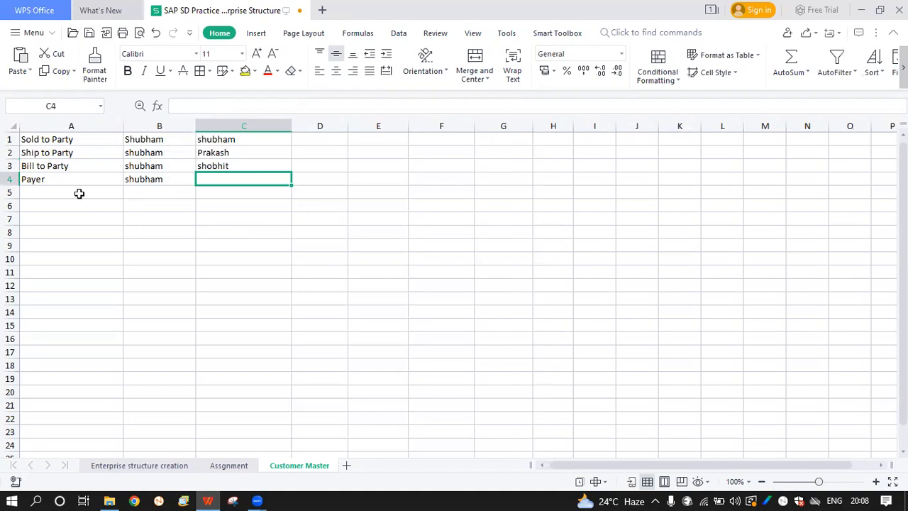
pyautogui.moveTo(69, 183)
pyautogui.mouseDown()
pyautogui.moveTo(124, 158)
pyautogui.moveTo(138, 178)
pyautogui.moveTo(81, 182)
pyautogui.mouseUp()
pyautogui.click(212, 179)
pyautogui.write('Imran')
pyautogui.press('Return')
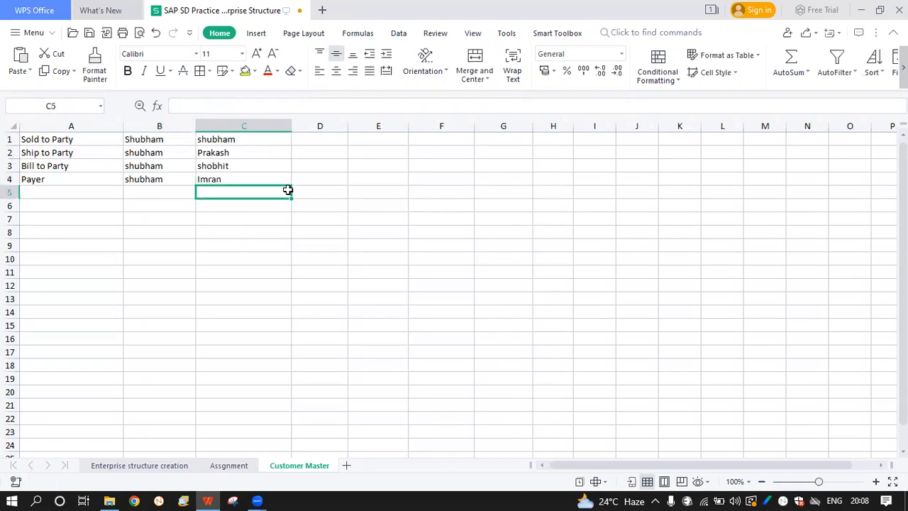
# Insert a new empty column left of column B and narrow it
pyautogui.moveTo(68, 134); pyautogui.dragTo(225, 144)
pyautogui.click(226, 143)
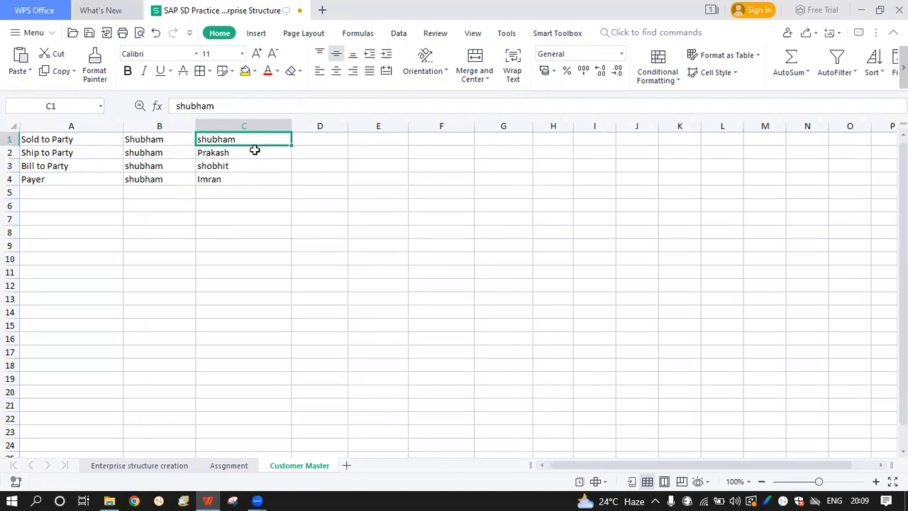
pyautogui.click(252, 154)
pyautogui.click(84, 177)
pyautogui.click(202, 177)
pyautogui.moveTo(202, 171); pyautogui.dragTo(203, 142)
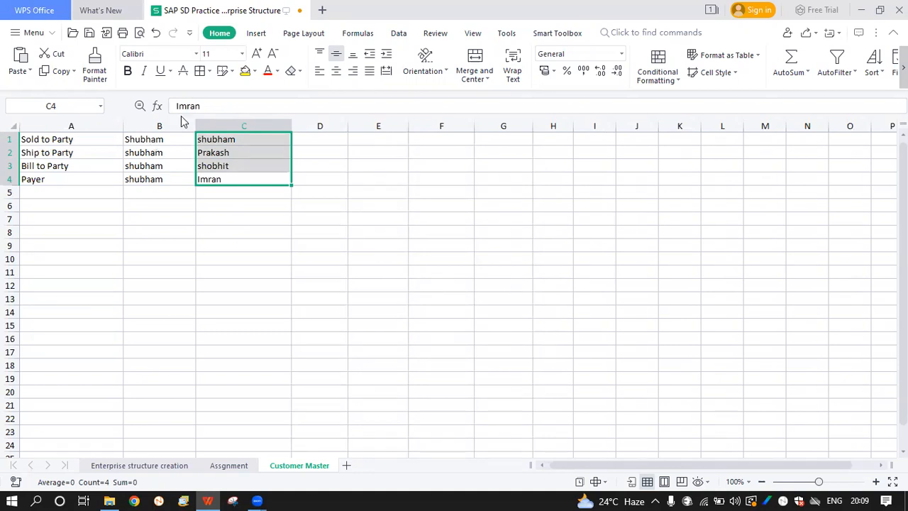
pyautogui.click(169, 125)
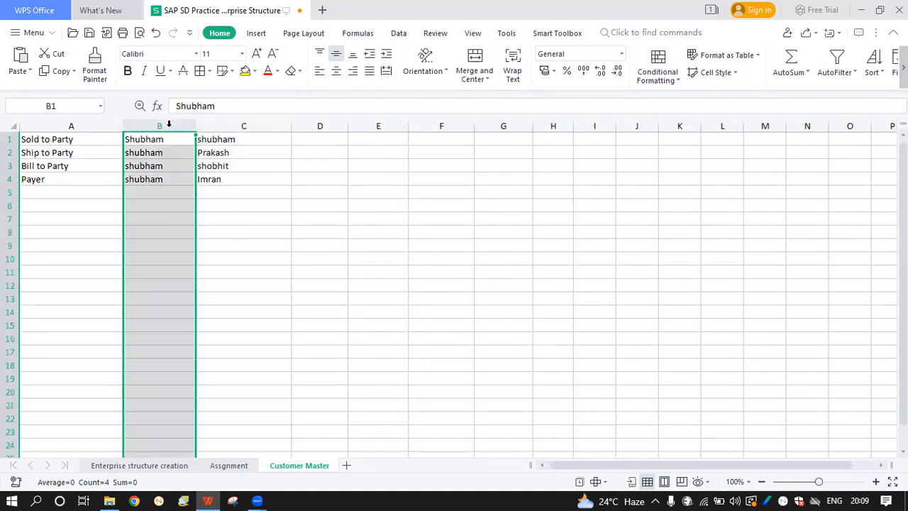
pyautogui.rightClick(168, 123)
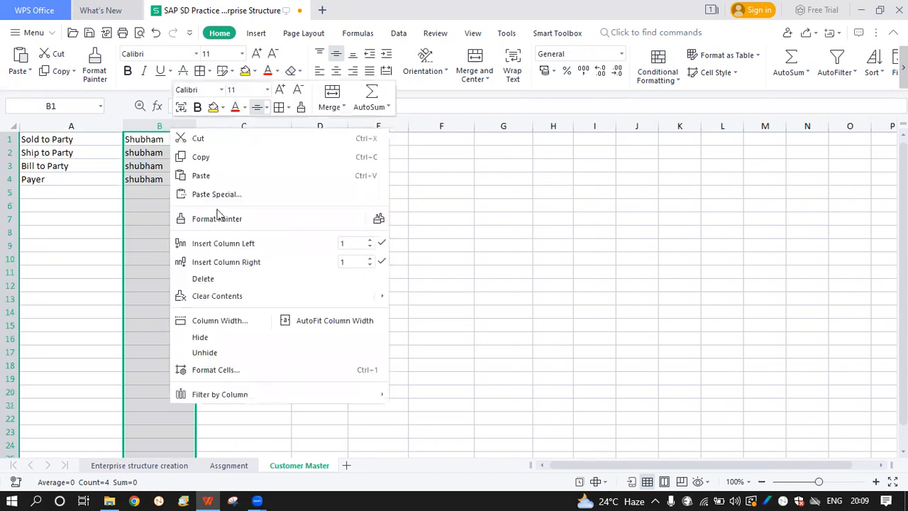
pyautogui.click(252, 247)
pyautogui.click(172, 154)
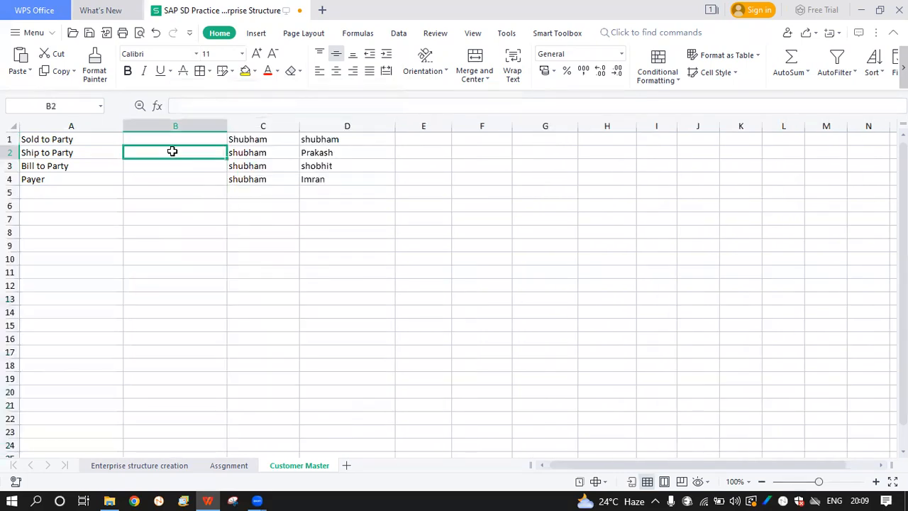
pyautogui.moveTo(228, 124); pyautogui.dragTo(206, 105)
# Enter code 0001 in B1 as text, using a leading apostrophe to keep the zeros
pyautogui.click(152, 173)
pyautogui.click(162, 139)
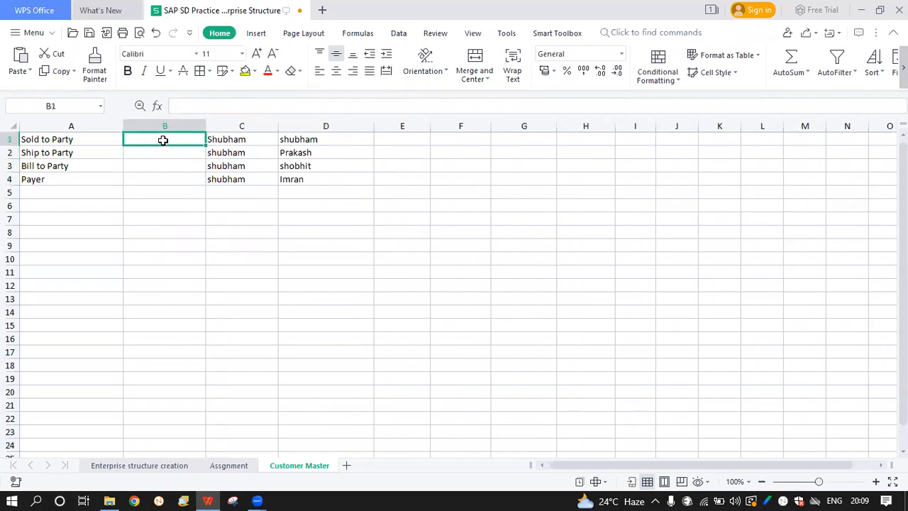
pyautogui.write('0001')
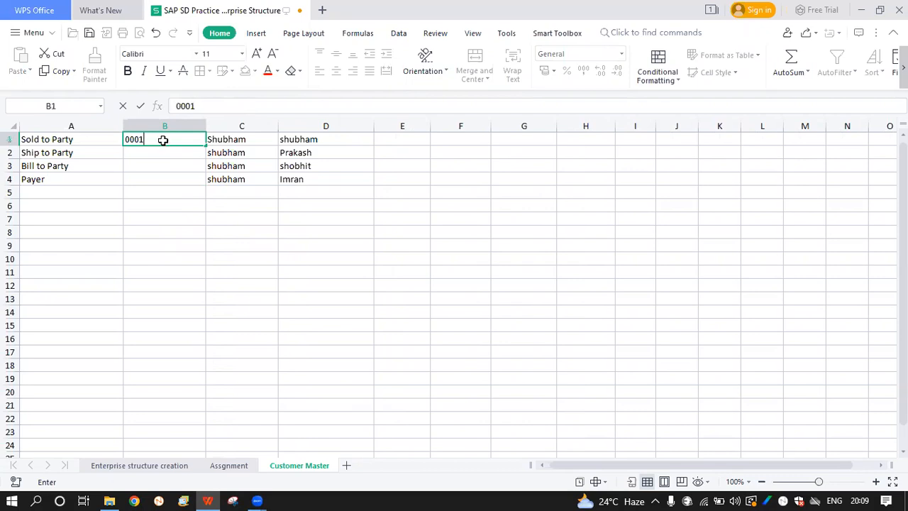
pyautogui.press('Return')
pyautogui.click(163, 140)
pyautogui.doubleClick(164, 139)
pyautogui.write("'000")
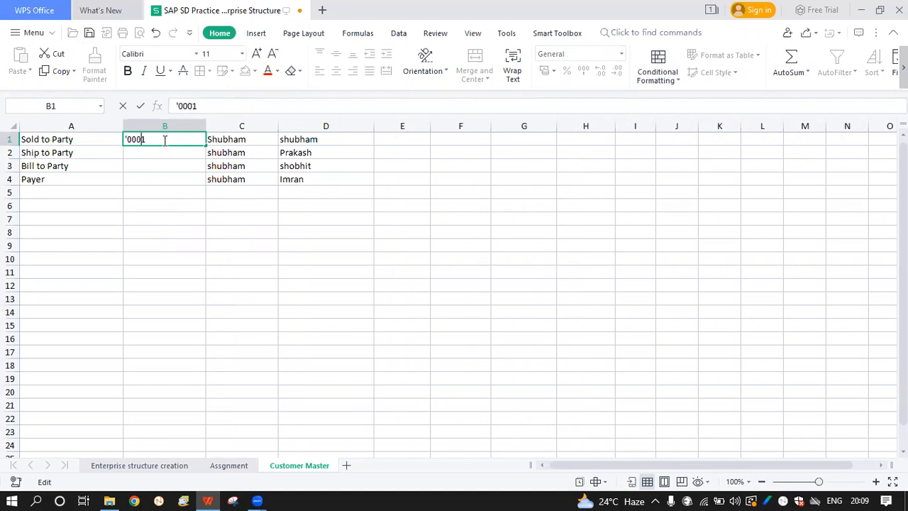
pyautogui.press('Return')
# Enter codes '0002, '0003 and '0004 in B2 through B4
pyautogui.write("'0002")
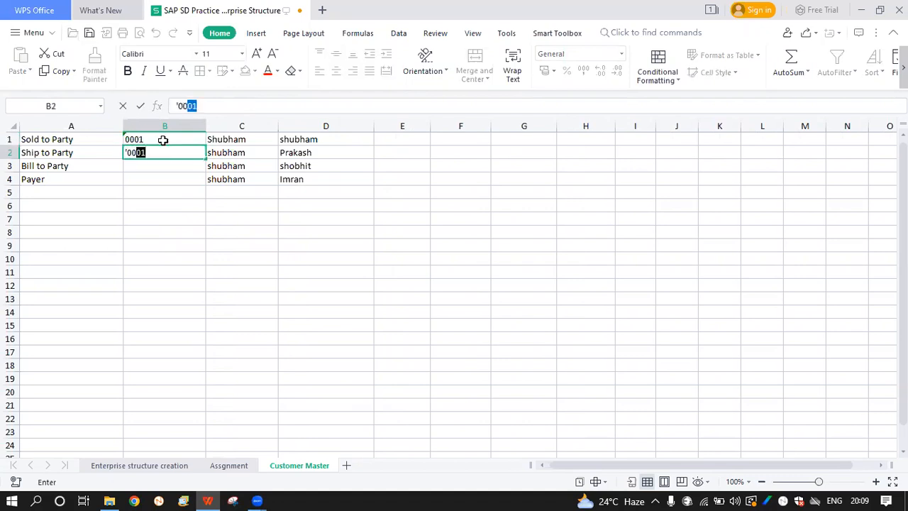
pyautogui.click(163, 139)
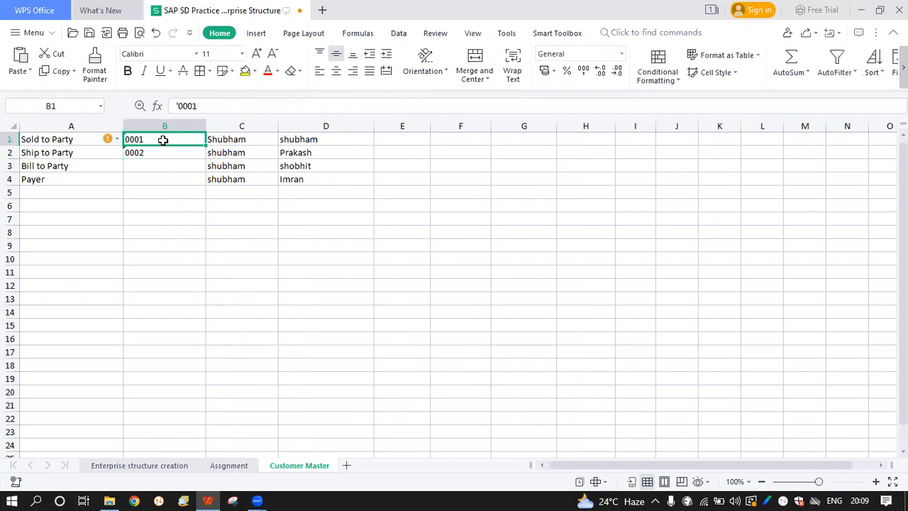
pyautogui.press('Down')
pyautogui.press('Down')
pyautogui.write("'0003")
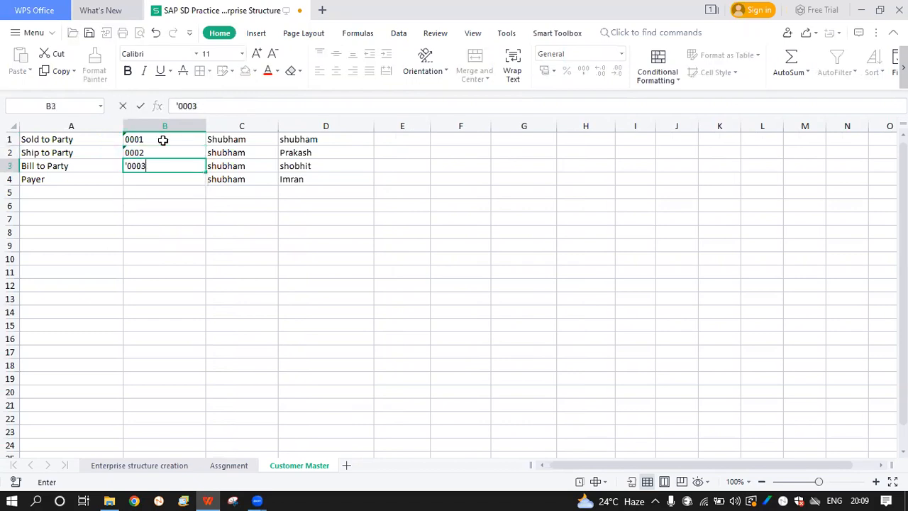
pyautogui.press('Return')
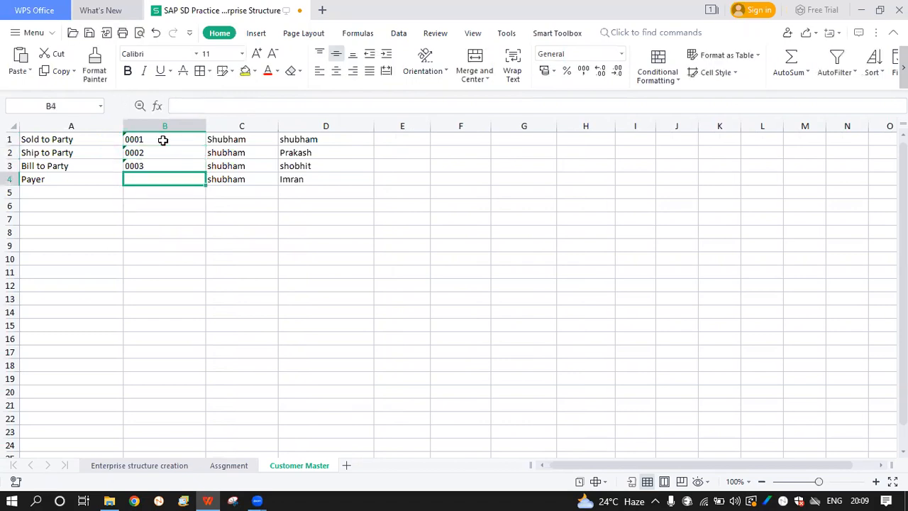
pyautogui.write("'0004")
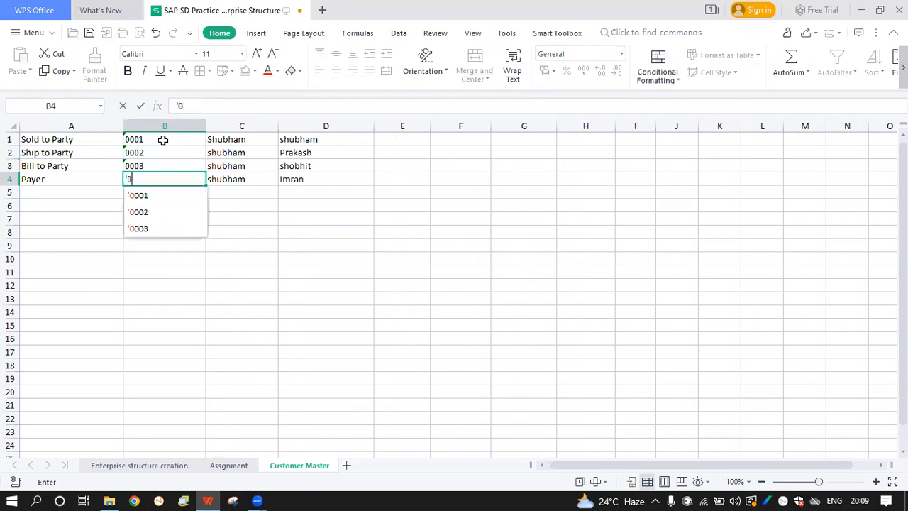
pyautogui.press('Return')
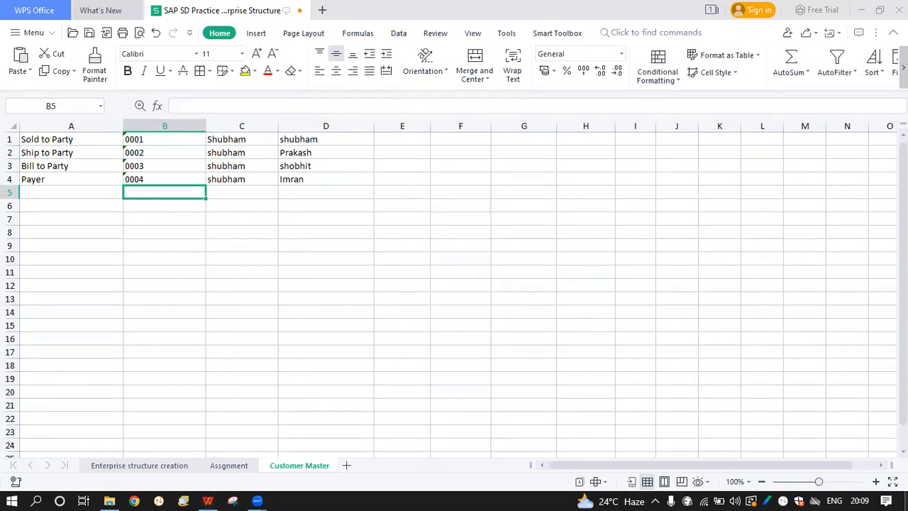
pyautogui.click(905, 500)
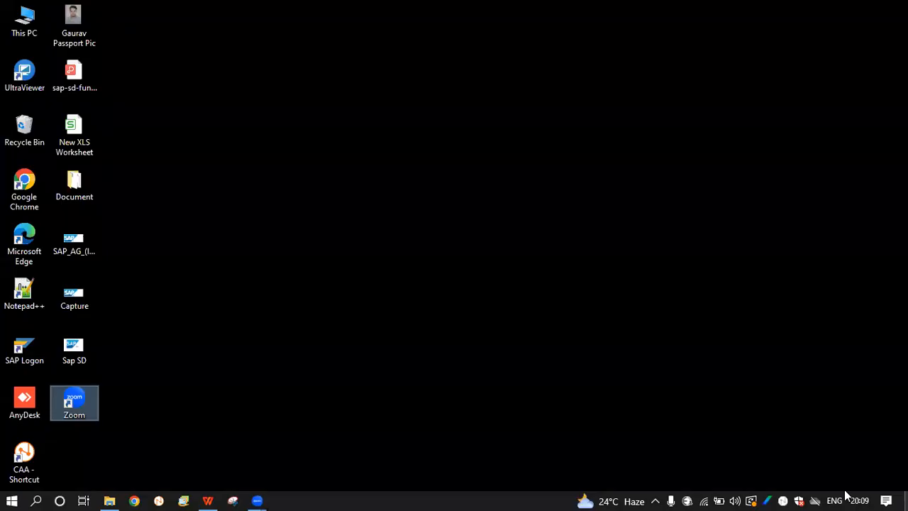
# Launch SAP Logon, connect to ecc new, and log on with the saved user and password
pyautogui.click(26, 348)
pyautogui.doubleClick(26, 347)
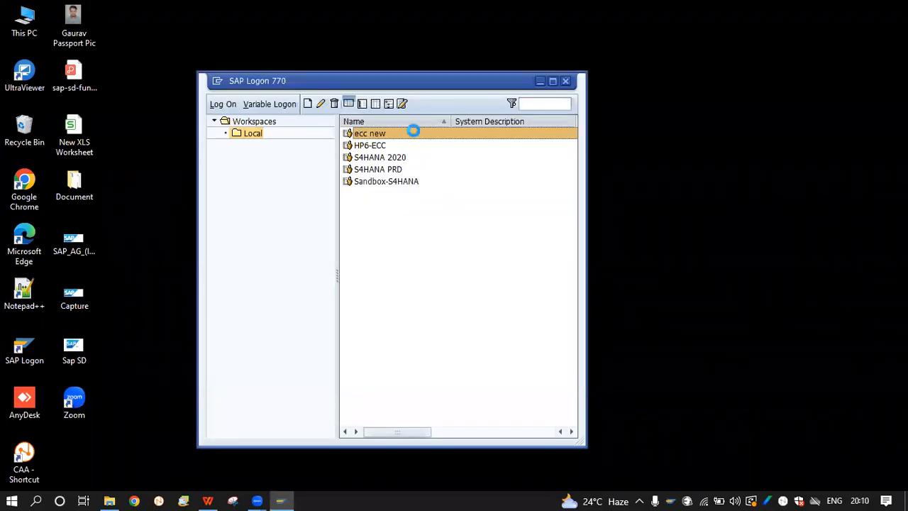
pyautogui.doubleClick(415, 134)
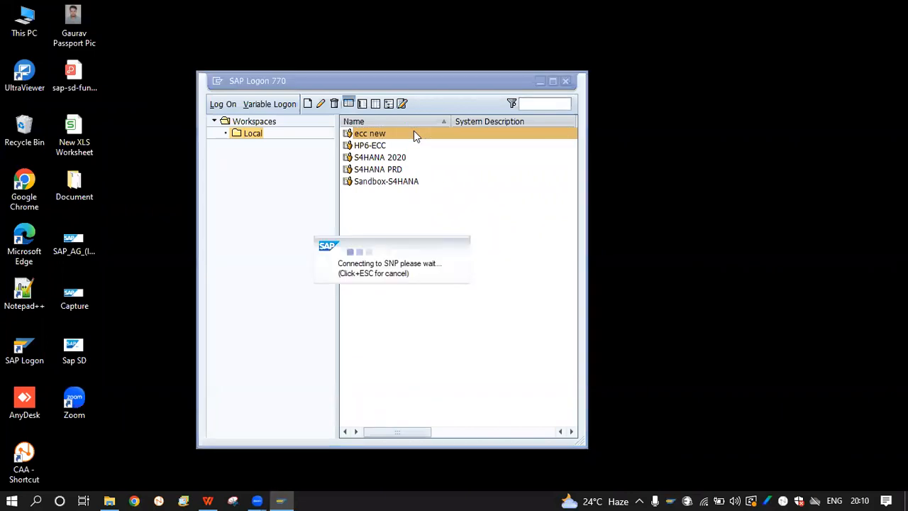
pyautogui.press('Down')
pyautogui.press('Tab')
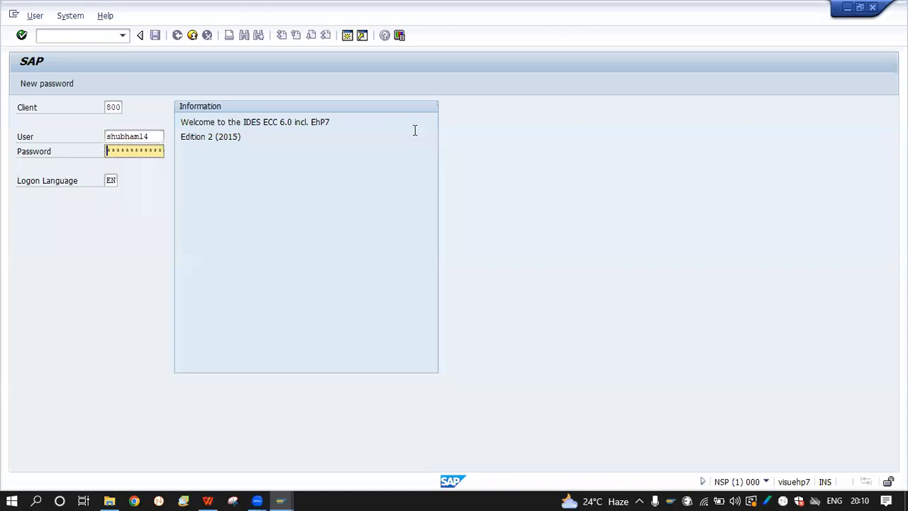
pyautogui.press('capslock')
pyautogui.write('****')
pyautogui.press('Return')
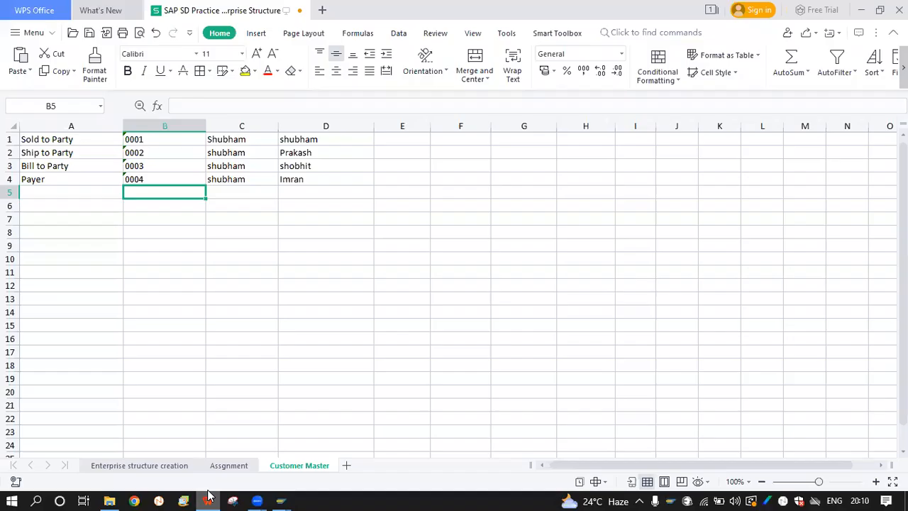
# Narrow column B to fit the 0001–0004 codes, then select cell A6
pyautogui.click(208, 501)
pyautogui.click(253, 274)
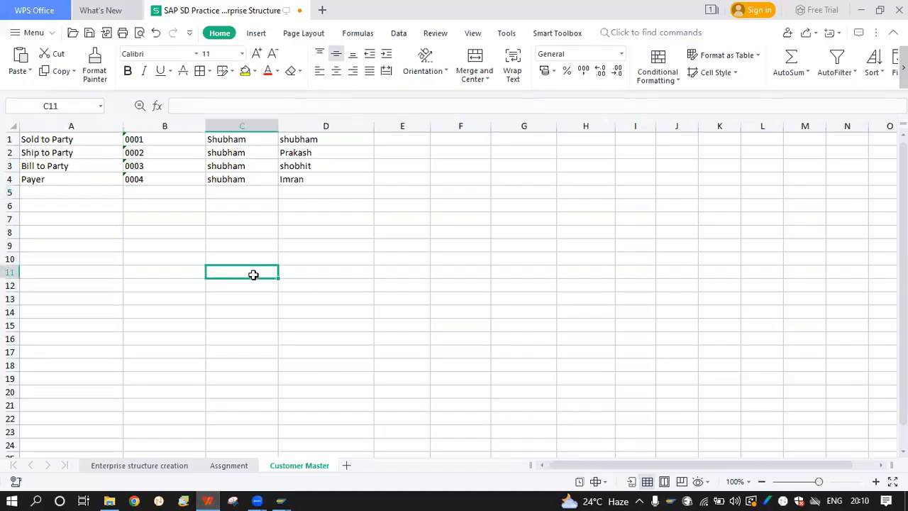
pyautogui.click(281, 127)
pyautogui.click(272, 126)
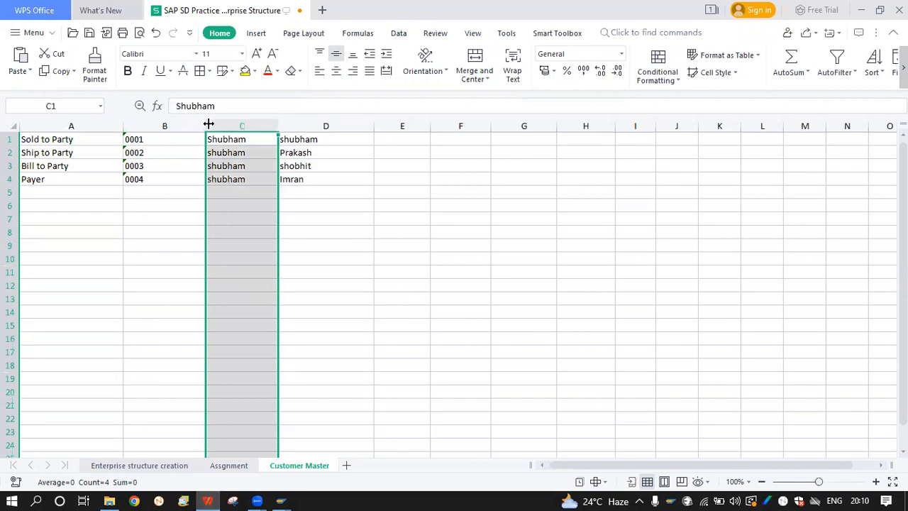
pyautogui.moveTo(206, 125); pyautogui.dragTo(178, 125)
pyautogui.click(317, 192)
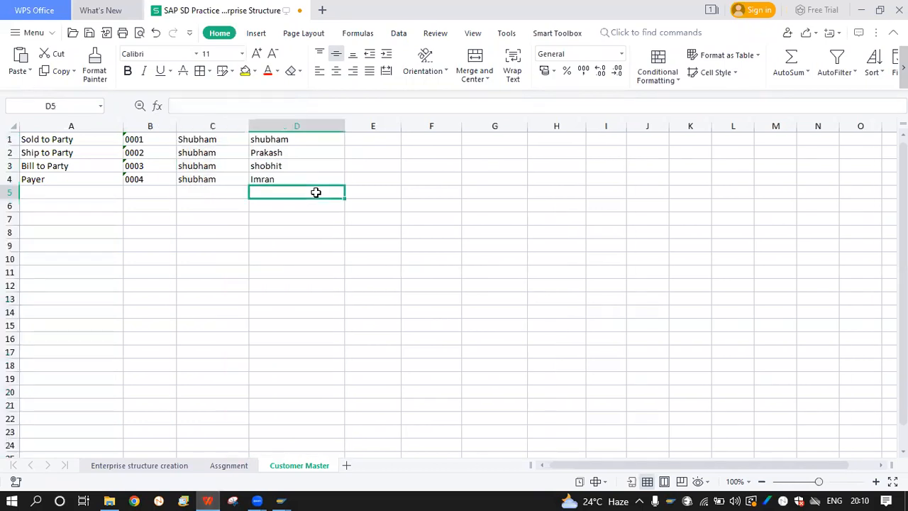
pyautogui.click(77, 231)
pyautogui.click(56, 204)
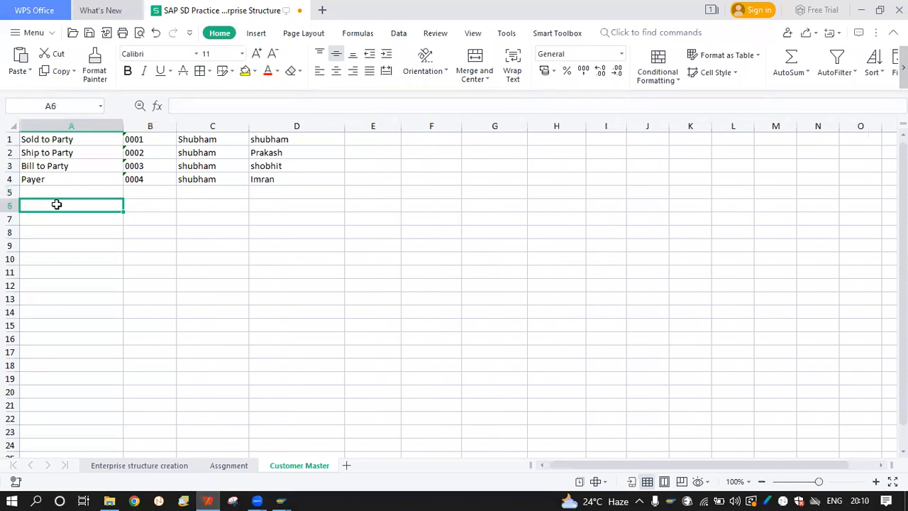
pyautogui.press('capslock')
# Resubmit the password on the SAP logon screen to reach SAP Easy Access
pyautogui.hotkey('alt', 'Tab')
pyautogui.click(130, 152)
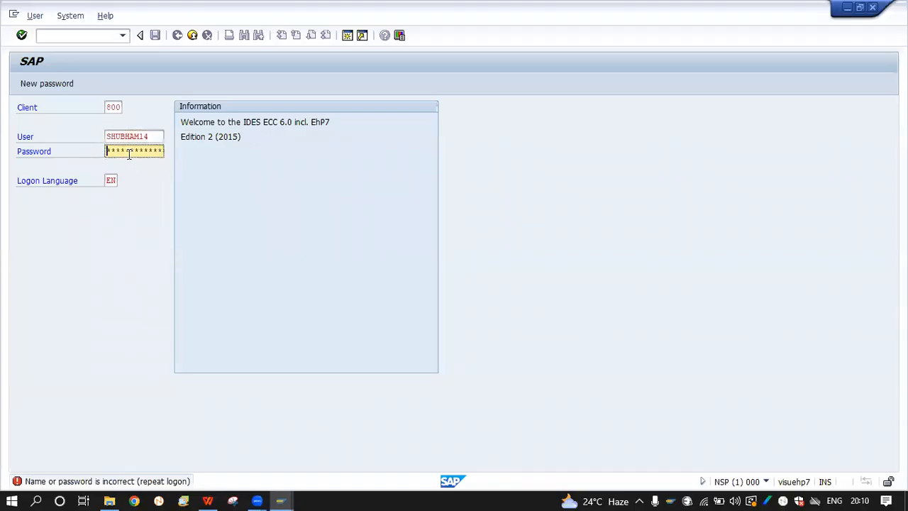
pyautogui.press('capslock')
pyautogui.press('Return')
pyautogui.press('Return')
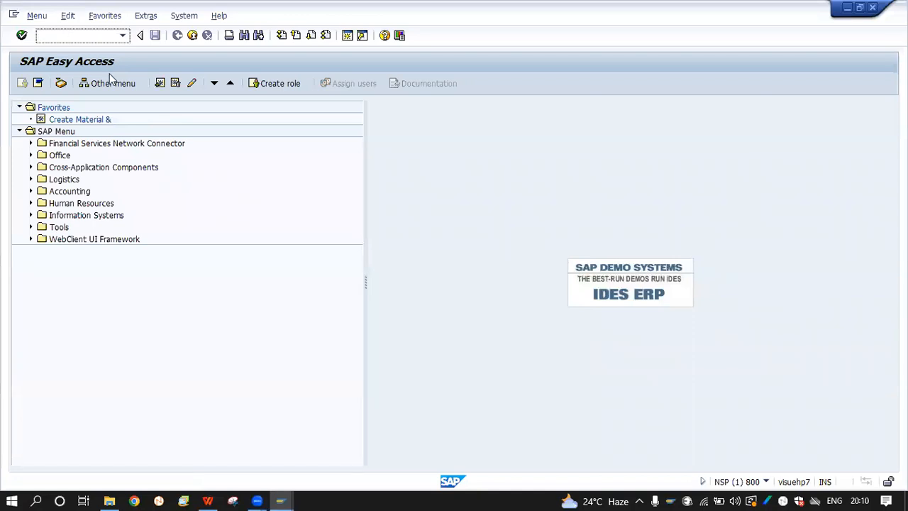
pyautogui.write('s')
pyautogui.press('BackSpace')
pyautogui.press('F10')
# Enter XD01, XD02 and XD03 down cells A6:A8
pyautogui.click(207, 500)
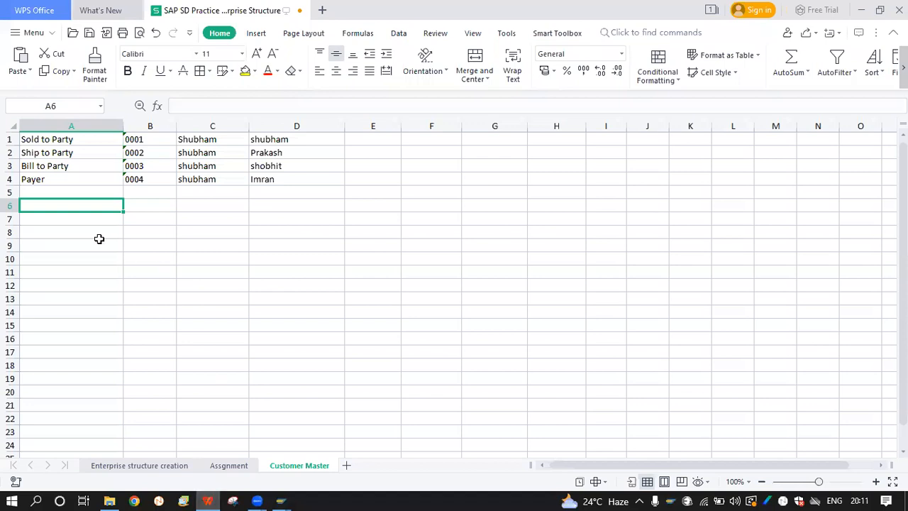
pyautogui.write('xd')
pyautogui.press('BackSpace')
pyautogui.press('BackSpace')
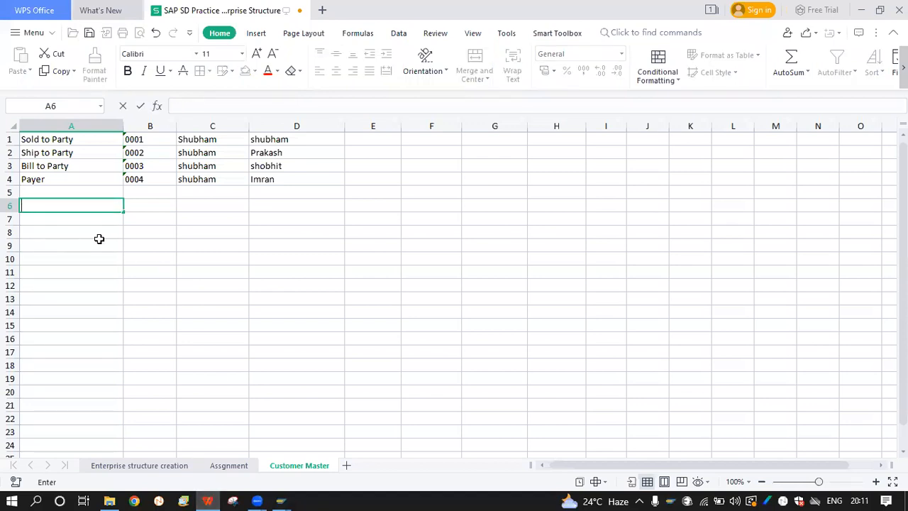
pyautogui.press('capslock')
pyautogui.write('XD01')
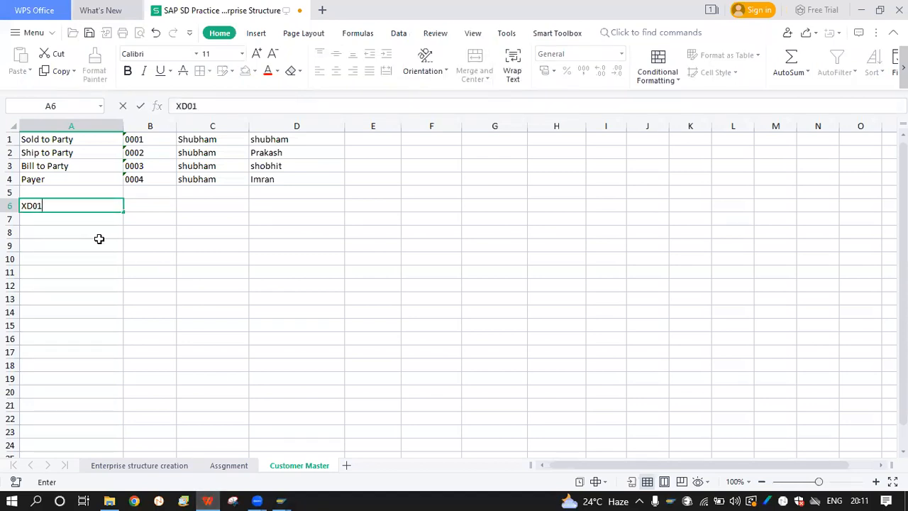
pyautogui.press('Return')
pyautogui.write('XD02')
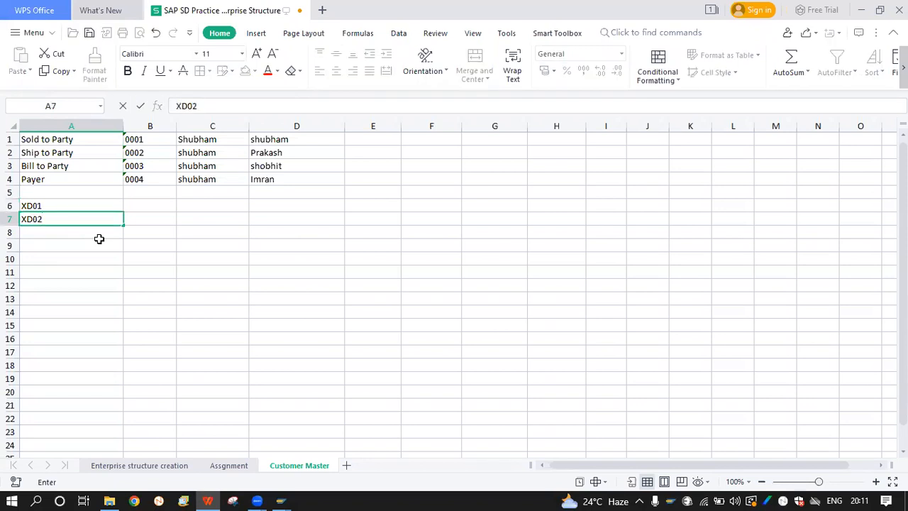
pyautogui.press('Return')
pyautogui.write('XD03')
pyautogui.press('Return')
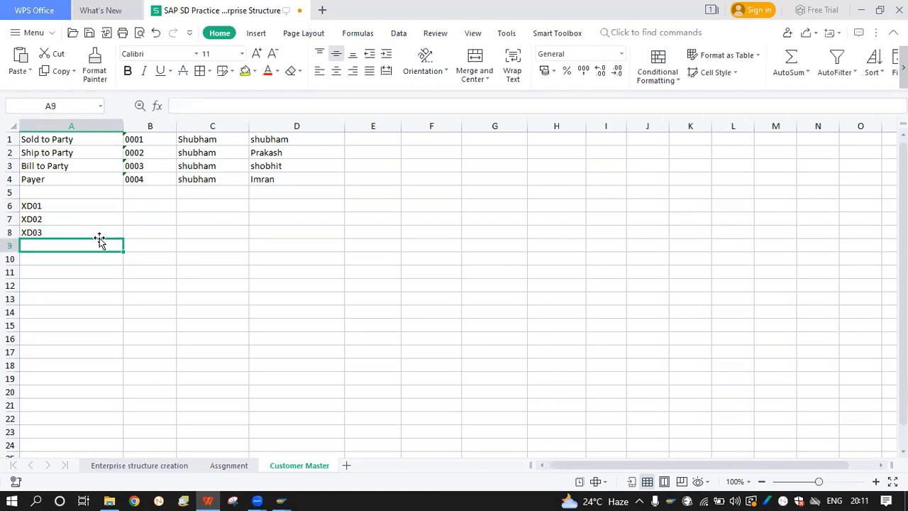
# Insert a blank row above row 6, pushing the XD codes down
pyautogui.click(57, 209)
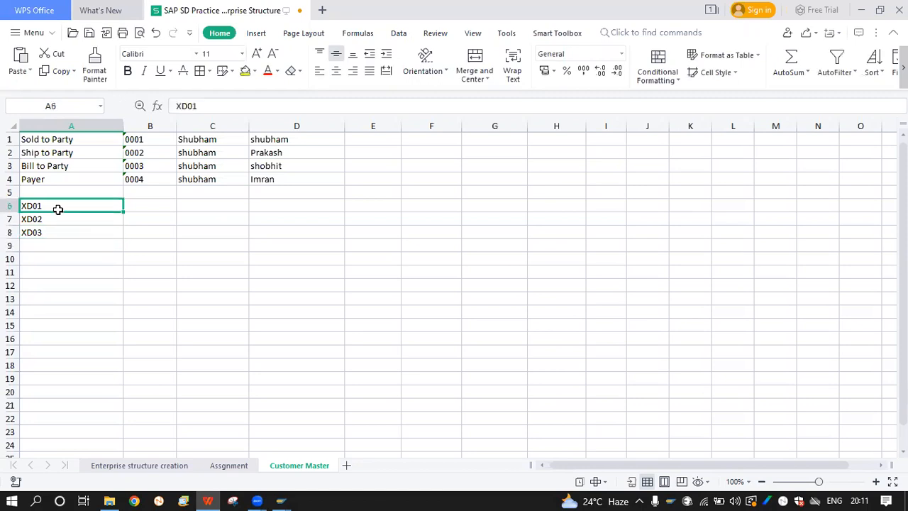
pyautogui.click(16, 205)
pyautogui.rightClick(16, 205)
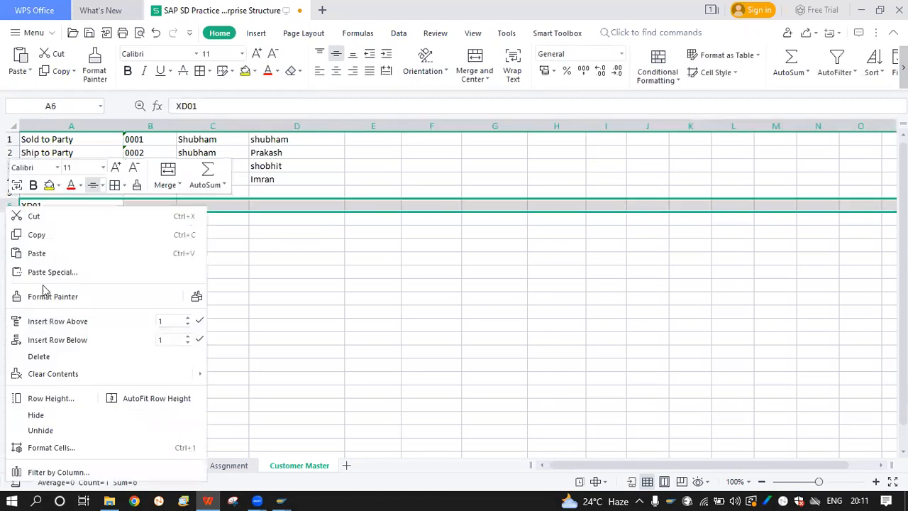
pyautogui.click(58, 321)
# Put the heading Center in A6 and begin typing Sales in B6
pyautogui.doubleClick(83, 203)
pyautogui.write('cEN')
pyautogui.press('BackSpace')
pyautogui.press('BackSpace')
pyautogui.press('BackSpace')
pyautogui.press('capslock')
pyautogui.write('C')
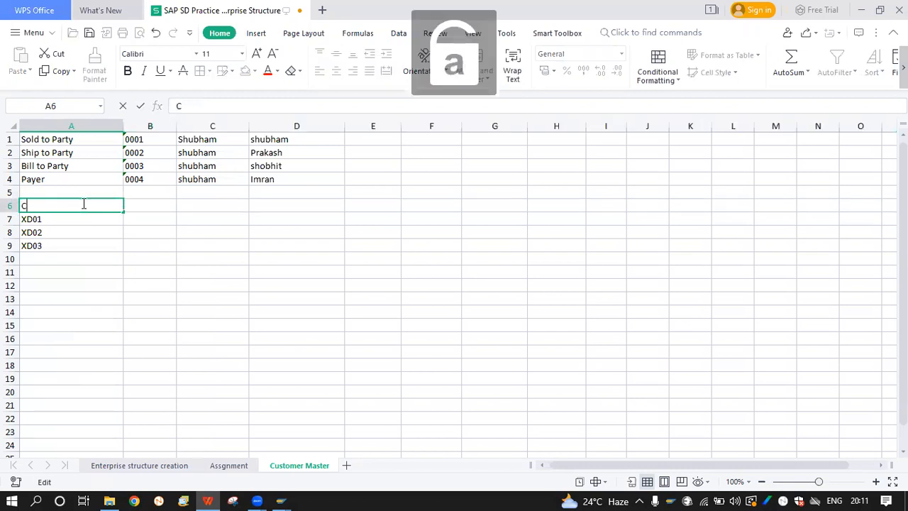
pyautogui.write('u')
pyautogui.press('BackSpace')
pyautogui.write('entra')
pyautogui.press('BackSpace')
pyautogui.write('ral')
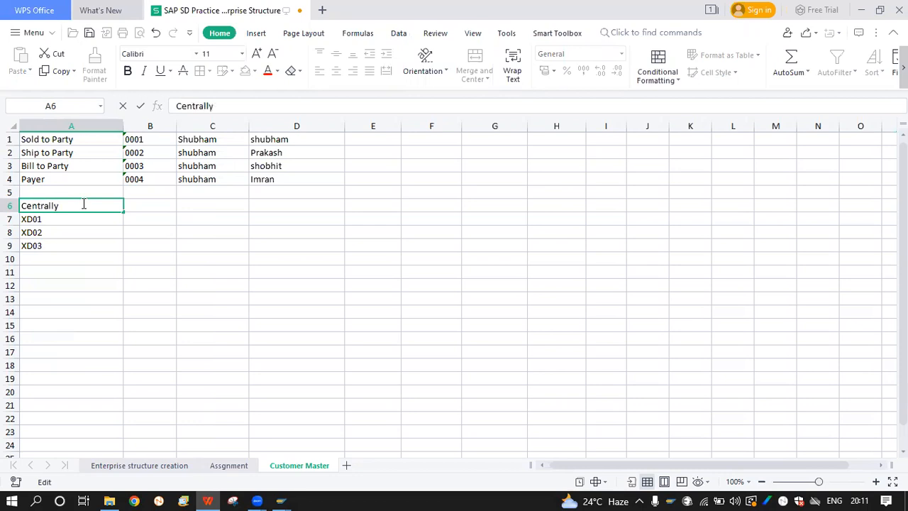
pyautogui.write('ly')
pyautogui.press('BackSpace')
pyautogui.press('BackSpace')
pyautogui.press('BackSpace')
pyautogui.press('BackSpace')
pyautogui.press('BackSpace')
pyautogui.write('er')
pyautogui.press('Tab')
pyautogui.write('Sales')
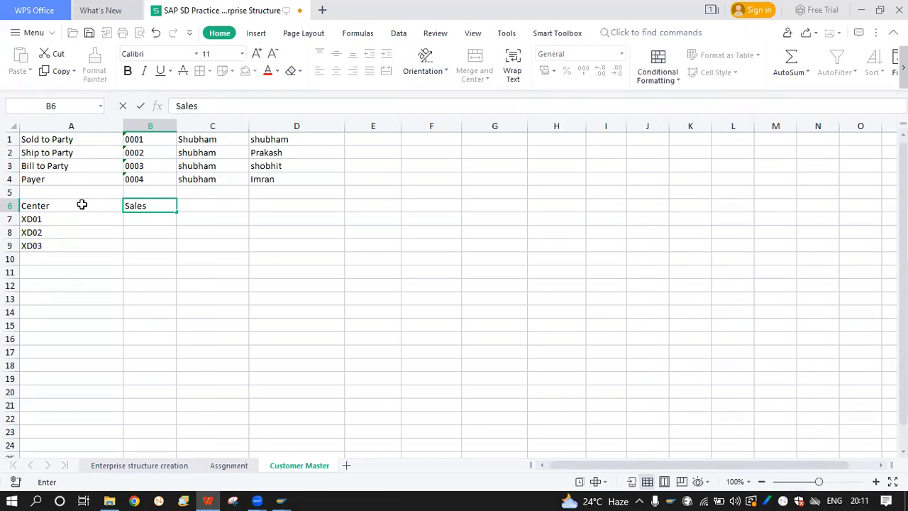
# Complete the Sales View heading in B6 and enter VD01, VD02, VD03 beneath it
pyautogui.write('V')
pyautogui.write('irew')
pyautogui.press('Return')
pyautogui.press('Tab')
pyautogui.write('VD01')
pyautogui.press('Return')
pyautogui.press('Right')
pyautogui.write('VD02')
pyautogui.press('Return')
pyautogui.press('Right')
pyautogui.write('Vd')
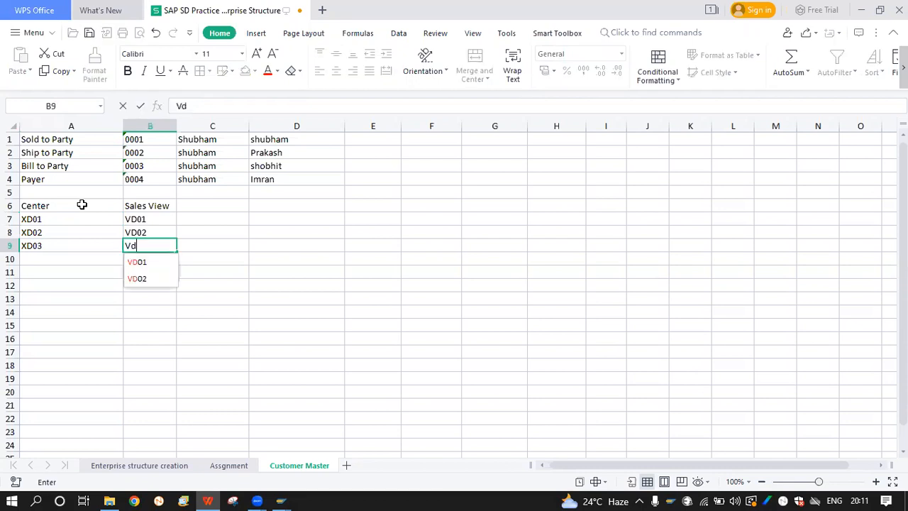
pyautogui.press('BackSpace')
pyautogui.write('DO')
pyautogui.press('BackSpace')
pyautogui.write('03')
pyautogui.press('Tab')
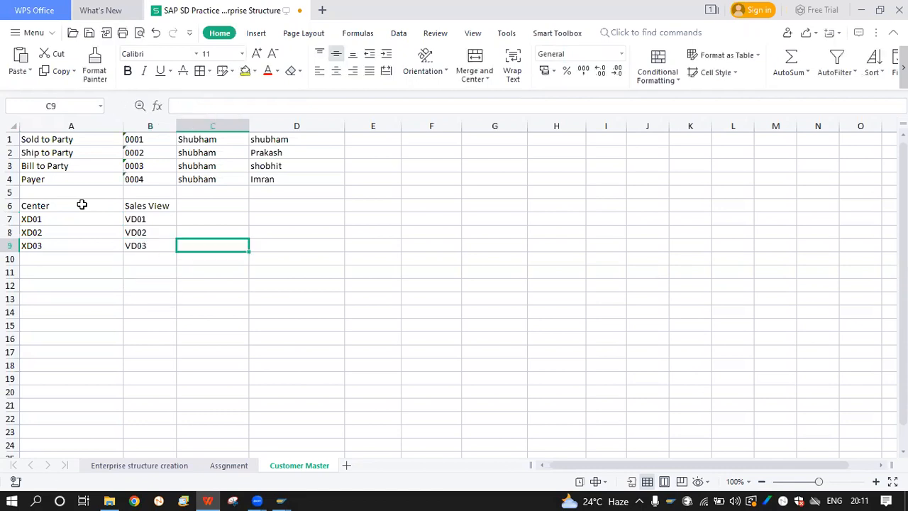
# Enter the FI Side heading in C6 with FD01, FD02, FD03 in C7:C9
pyautogui.click(203, 198)
pyautogui.press('capslock')
pyautogui.press('capslock')
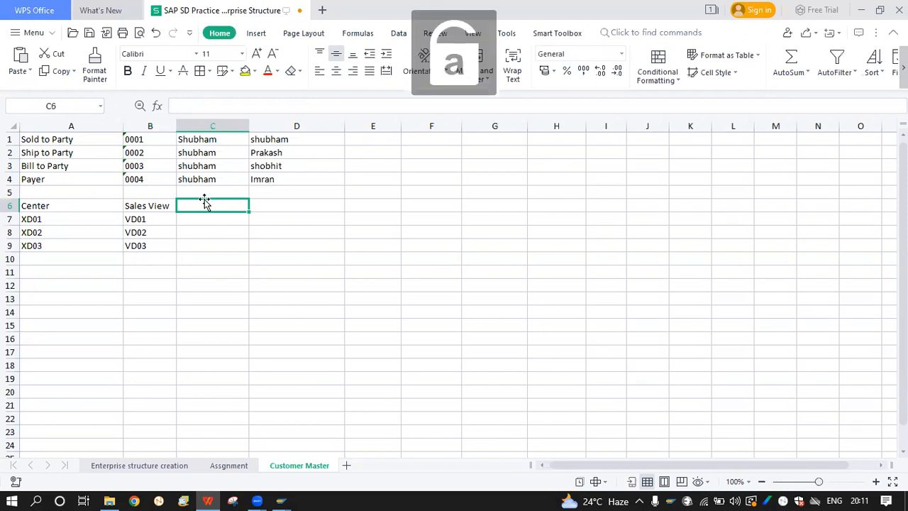
pyautogui.write('f')
pyautogui.press('BackSpace')
pyautogui.write('FI Sdi')
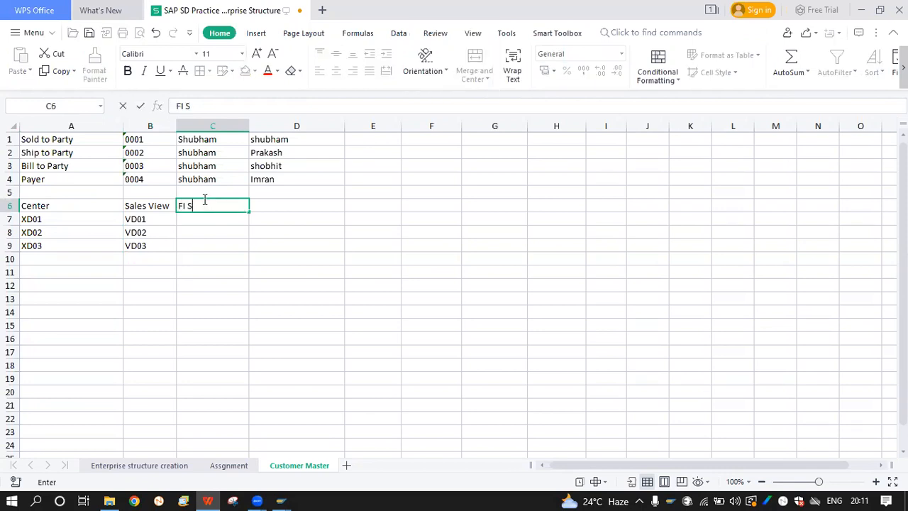
pyautogui.press('BackSpace')
pyautogui.press('BackSpace')
pyautogui.write('ide')
pyautogui.press('Tab')
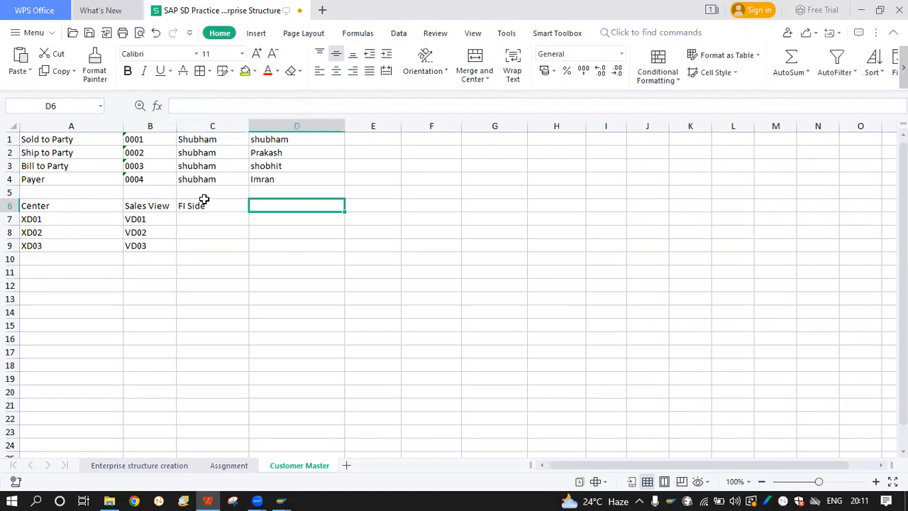
pyautogui.click(205, 222)
pyautogui.write('F')
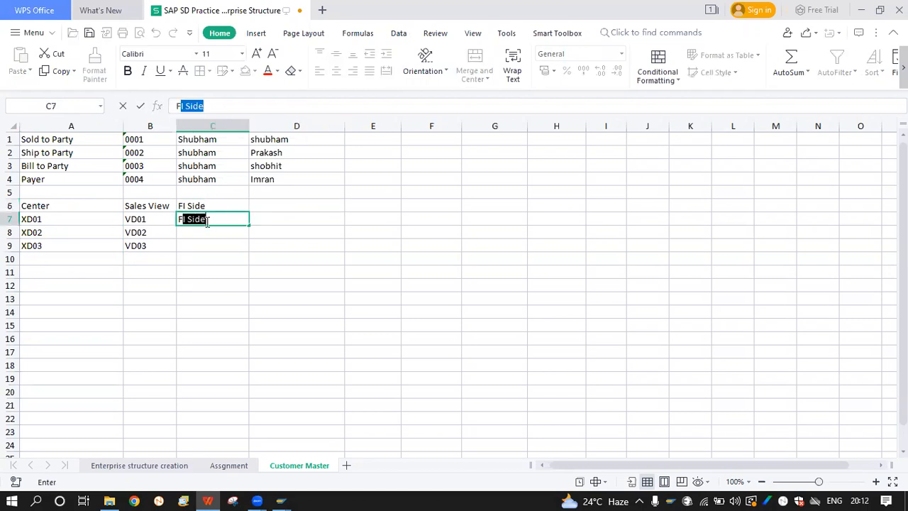
pyautogui.write('D01')
pyautogui.press('Return')
pyautogui.write('FD02')
pyautogui.press('Return')
pyautogui.write('FD03')
pyautogui.press('Return')
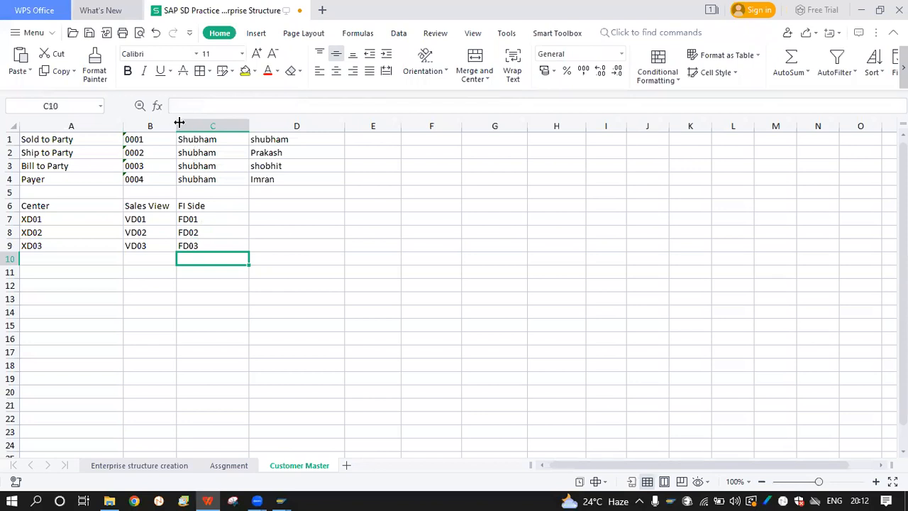
# Widen columns B and C so Sales View and FI Side fit
pyautogui.moveTo(177, 126); pyautogui.dragTo(209, 126)
pyautogui.click(163, 210)
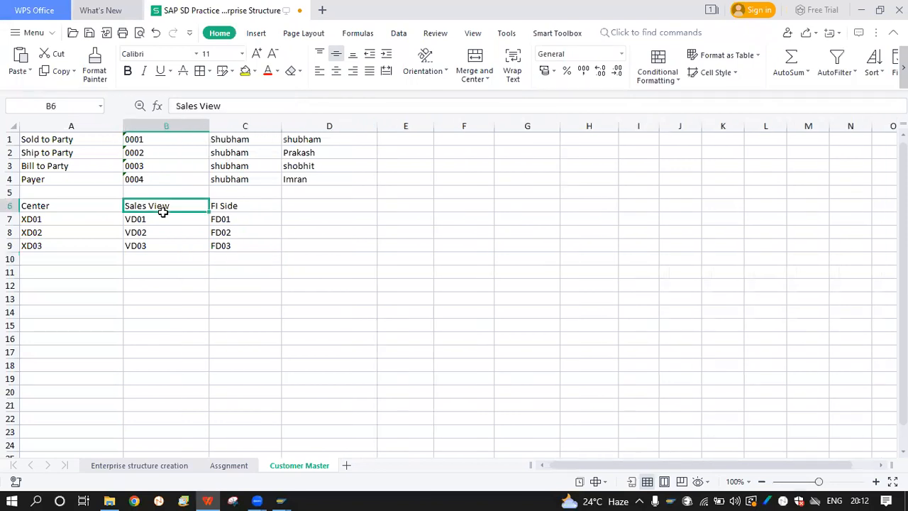
pyautogui.click(76, 206)
pyautogui.click(173, 205)
pyautogui.click(168, 228)
pyautogui.moveTo(145, 221); pyautogui.dragTo(144, 246)
pyautogui.moveTo(236, 219); pyautogui.dragTo(237, 246)
pyautogui.moveTo(281, 125); pyautogui.dragTo(298, 125)
# Highlight the code ranges A7:A9, B7:B9 and C7:C9 in turn
pyautogui.click(237, 227)
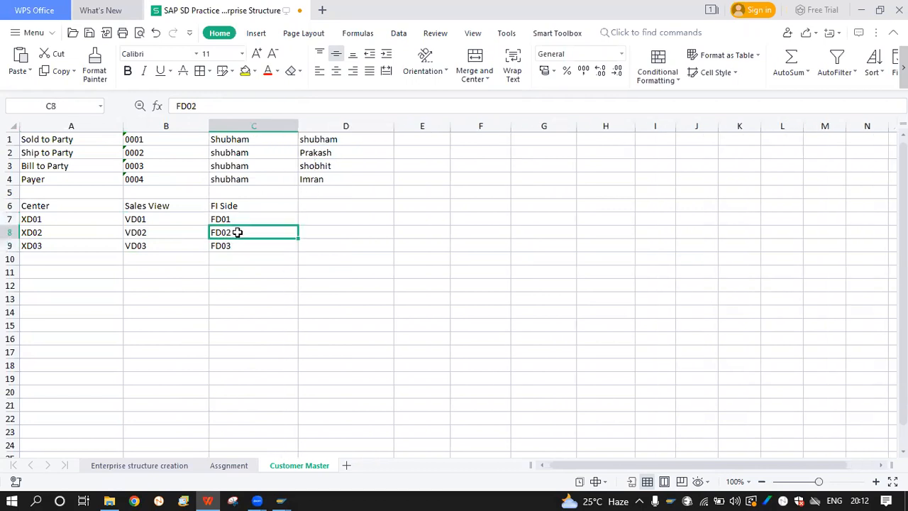
pyautogui.click(151, 218)
pyautogui.moveTo(45, 223); pyautogui.dragTo(39, 245)
pyautogui.moveTo(164, 216); pyautogui.dragTo(165, 246)
pyautogui.moveTo(65, 219); pyautogui.dragTo(64, 244)
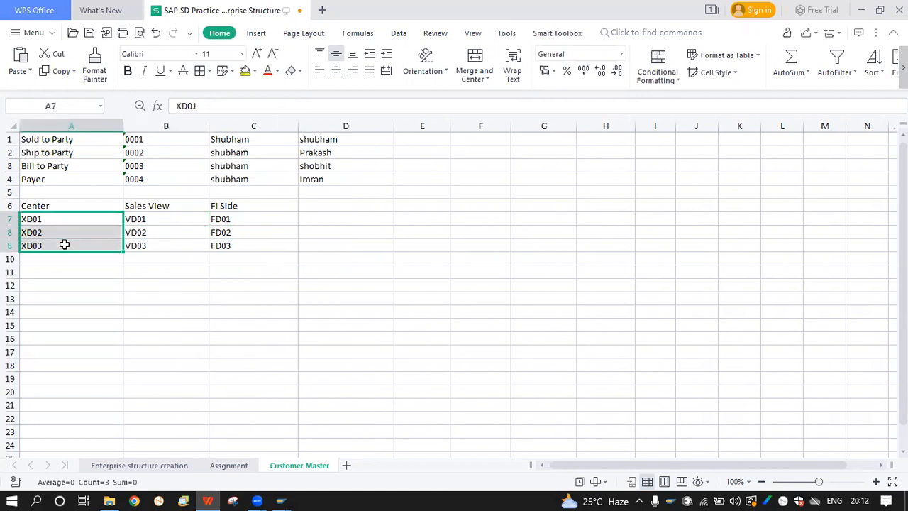
pyautogui.moveTo(134, 216); pyautogui.dragTo(144, 247)
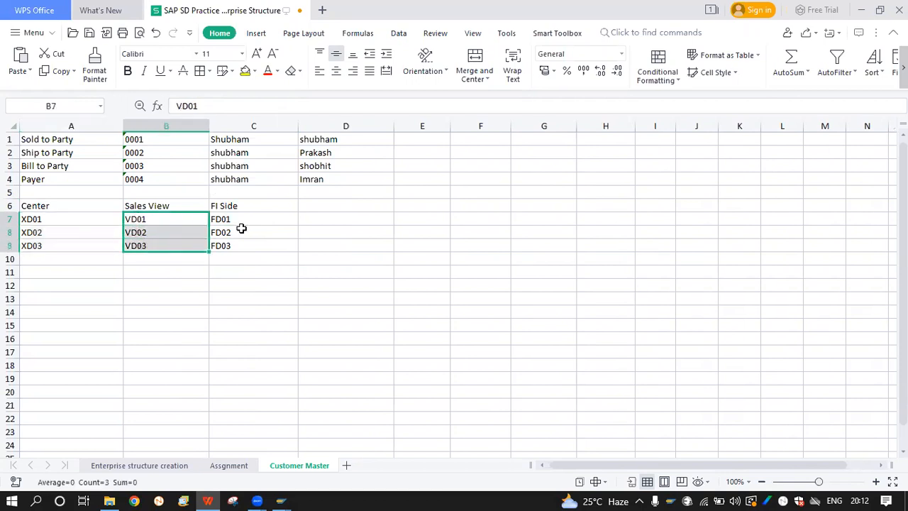
pyautogui.moveTo(239, 221); pyautogui.dragTo(239, 246)
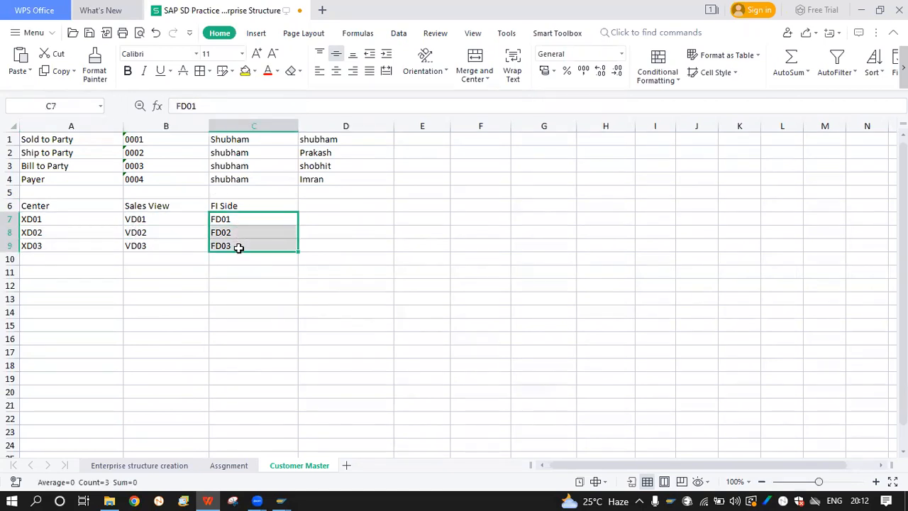
pyautogui.click(141, 222)
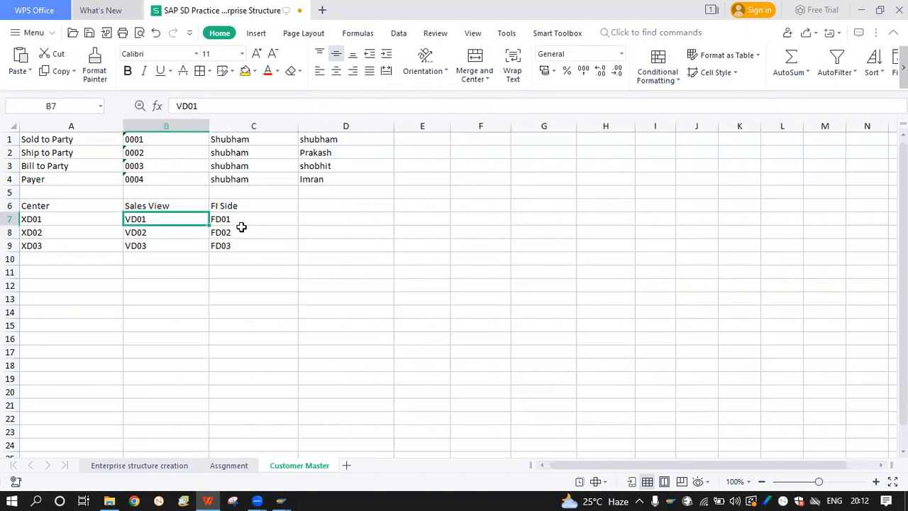
pyautogui.click(215, 232)
pyautogui.click(86, 217)
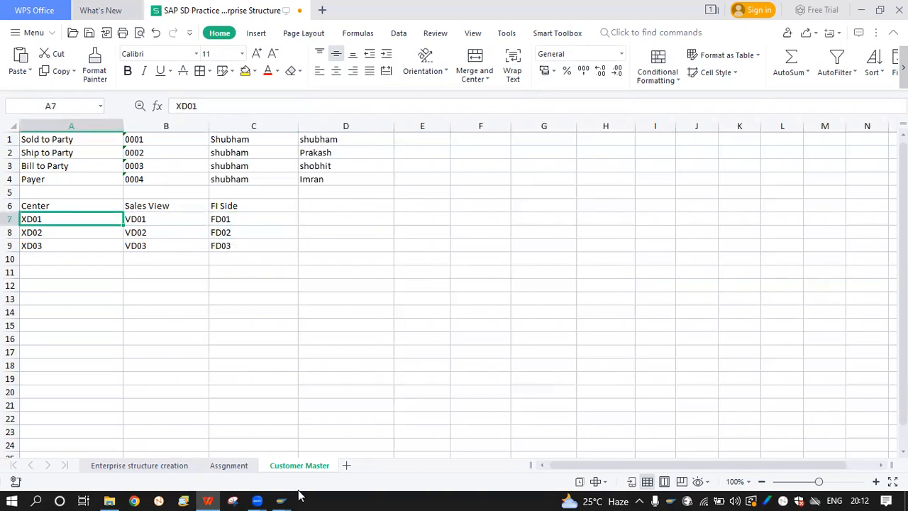
# Run XD01 and open the Account group list showing 0001, 0003 and 0004
pyautogui.moveTo(283, 500)
pyautogui.click(355, 441)
pyautogui.write('xd01')
pyautogui.press('Return')
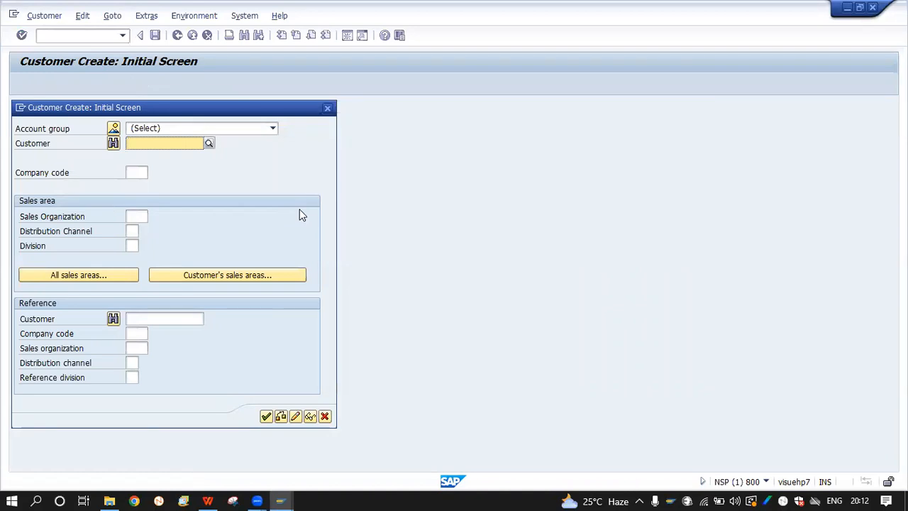
pyautogui.click(239, 129)
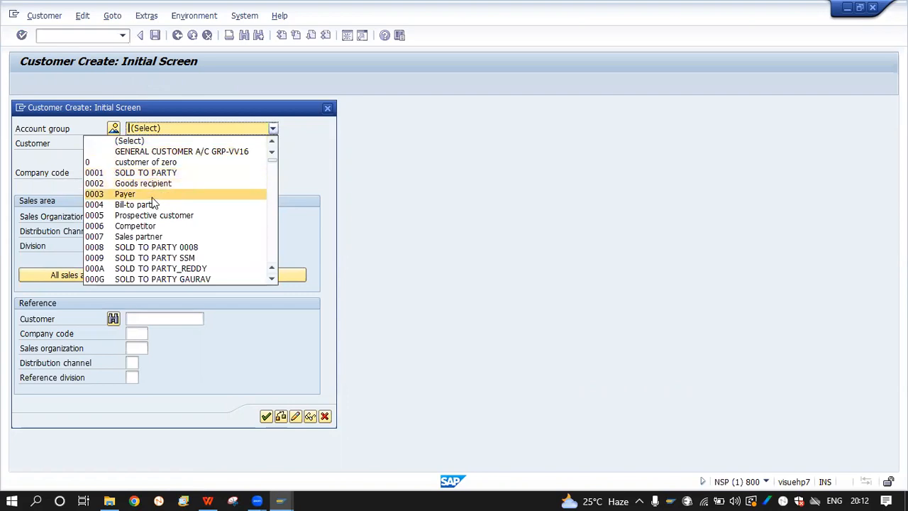
# Overwrite A3 with Payer and A4 with Bill to Party, then return to SAP
pyautogui.click(207, 501)
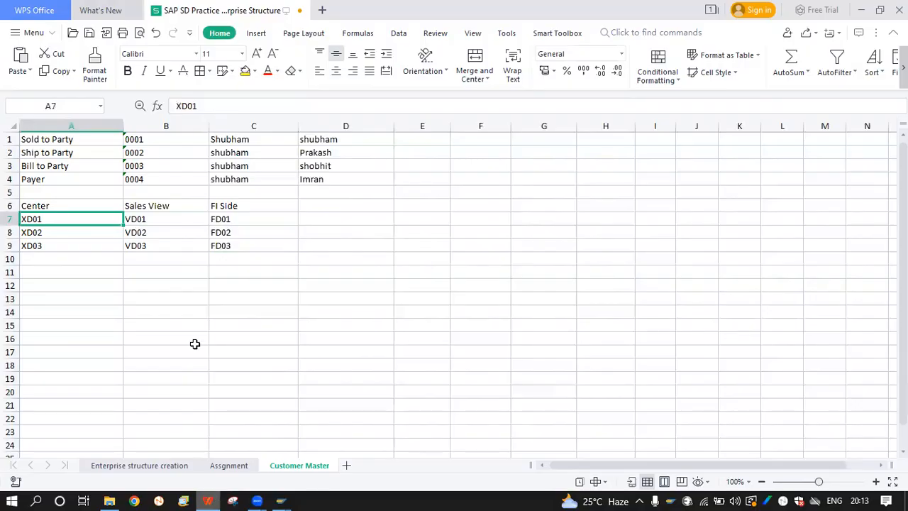
pyautogui.click(86, 165)
pyautogui.write('pa')
pyautogui.press('BackSpace')
pyautogui.press('BackSpace')
pyautogui.write('Payer')
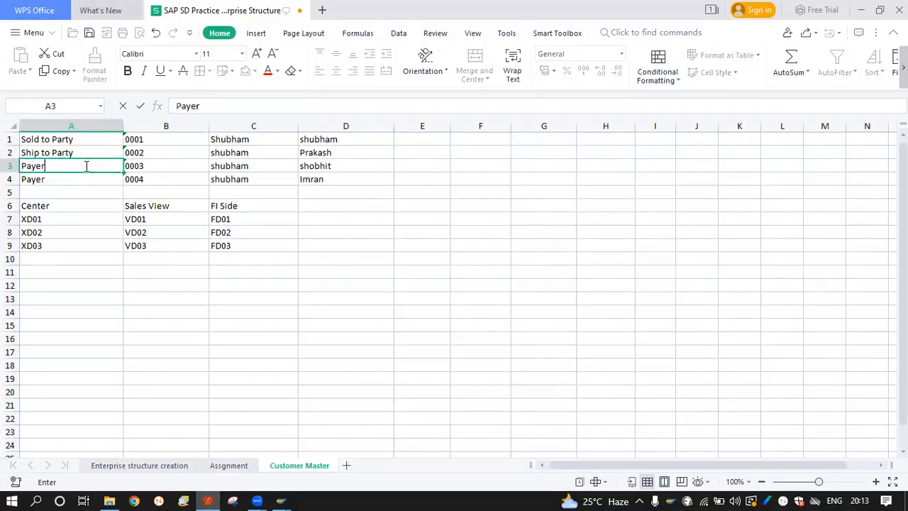
pyautogui.press('Tab')
pyautogui.click(73, 178)
pyautogui.write('Bill to')
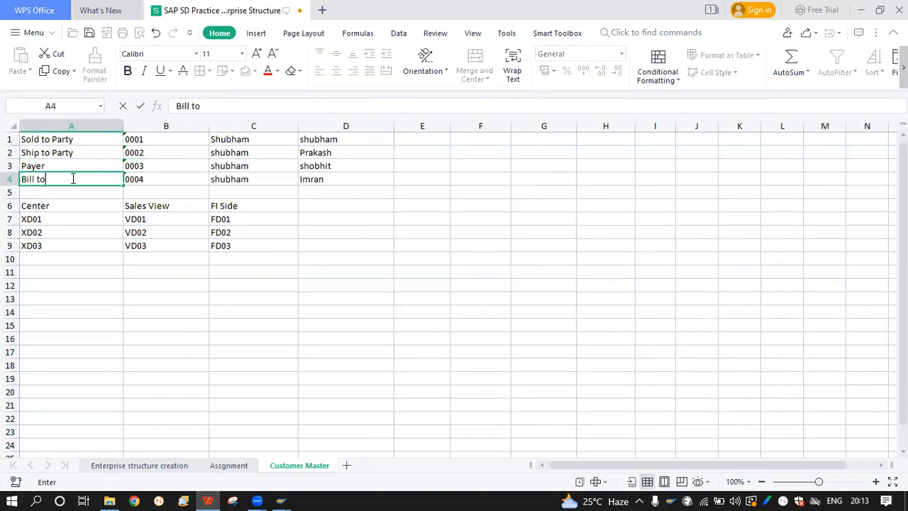
pyautogui.write(' Party')
pyautogui.press('Return')
pyautogui.hotkey('alt', 'Tab')
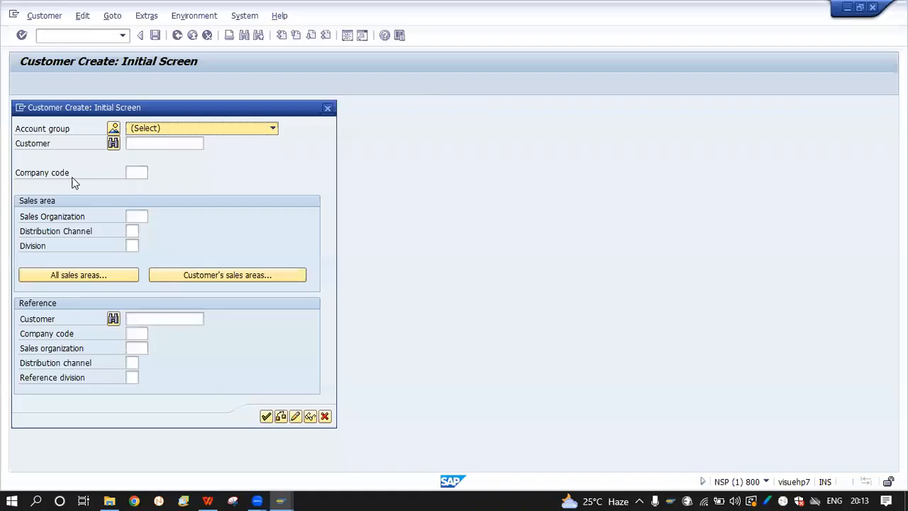
# Look through the Account group list twice without choosing, then close Customer Create
pyautogui.click(147, 132)
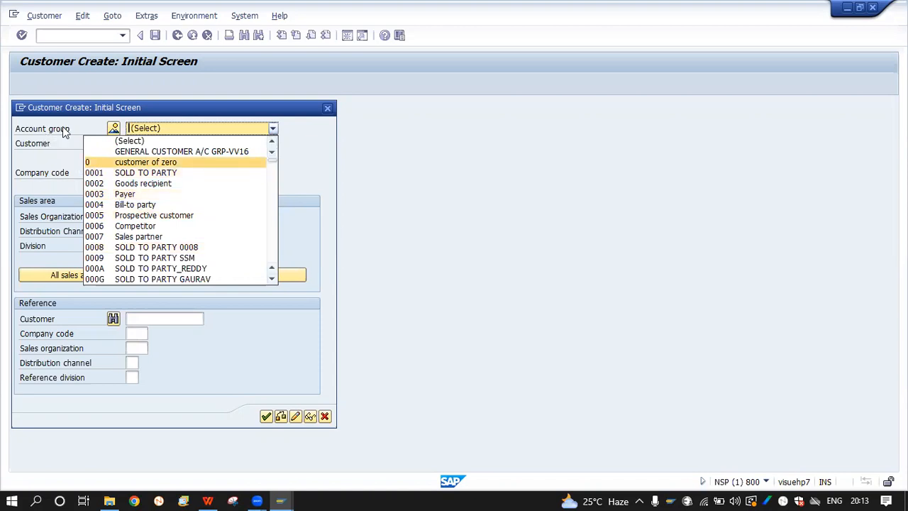
pyautogui.click(300, 163)
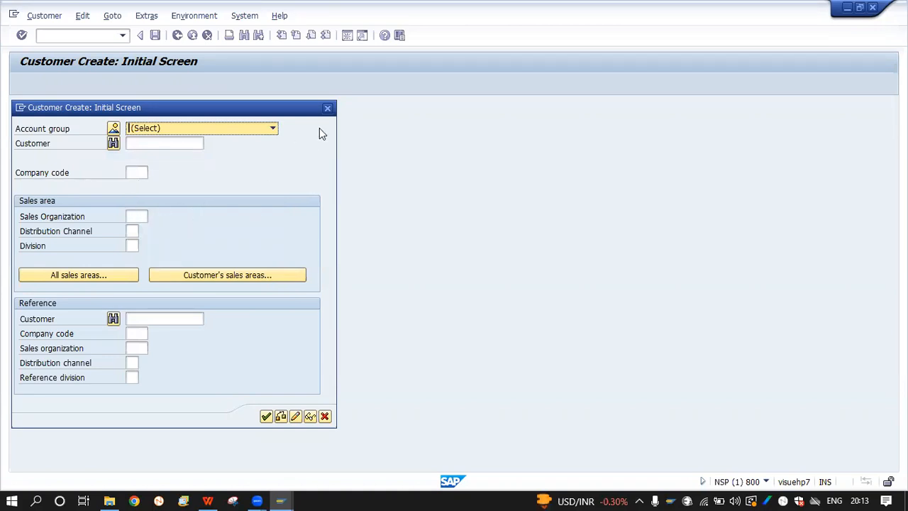
pyautogui.click(191, 135)
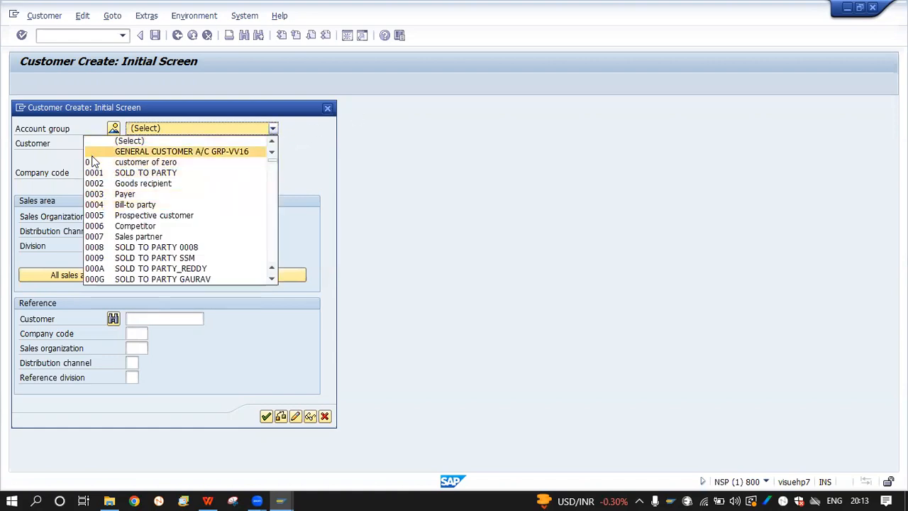
pyautogui.click(326, 108)
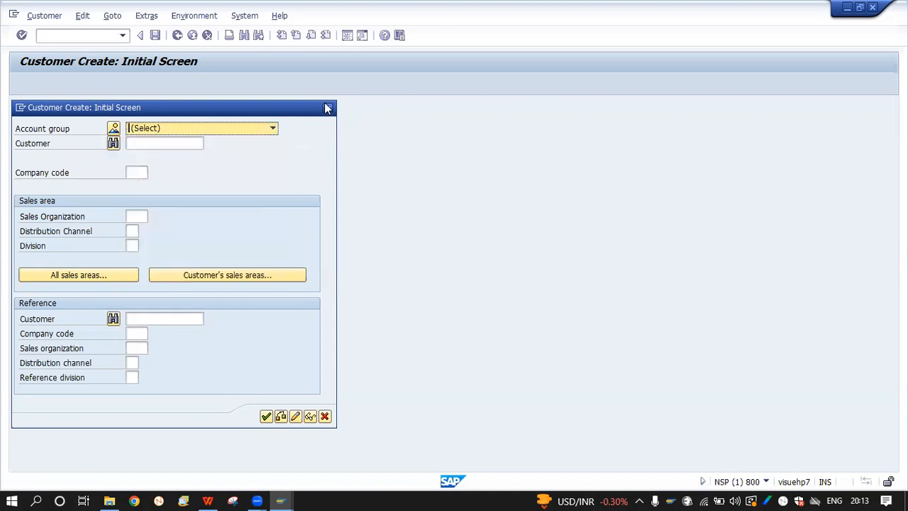
pyautogui.click(327, 108)
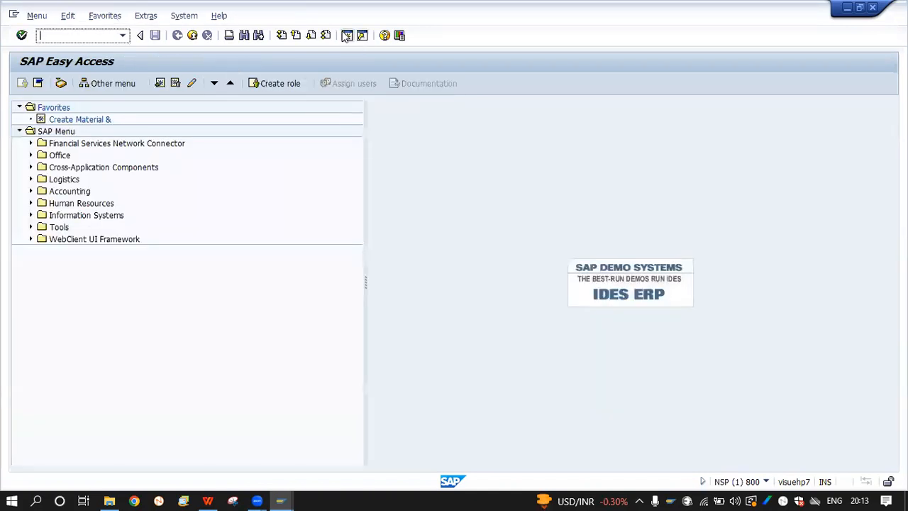
# Open SAP GUI Options and browse the Visual Design pages: themes, fonts, branding, colours
pyautogui.click(399, 37)
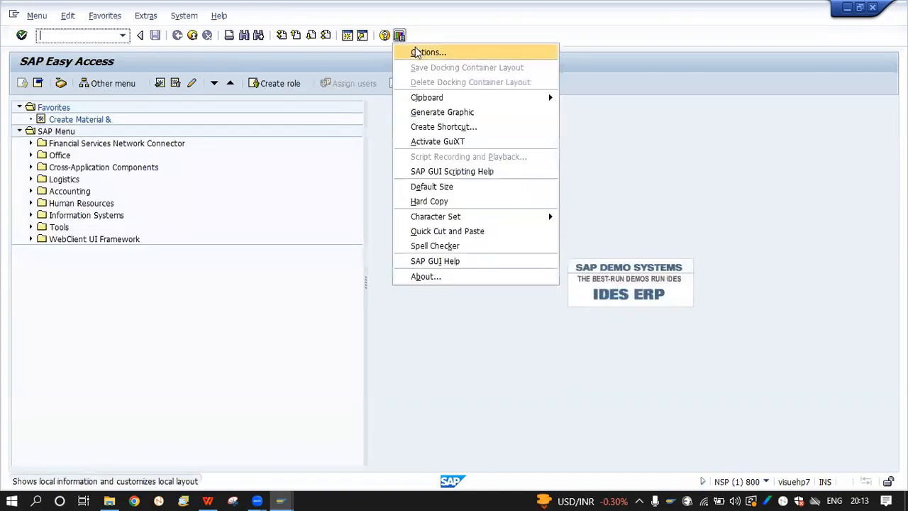
pyautogui.click(418, 52)
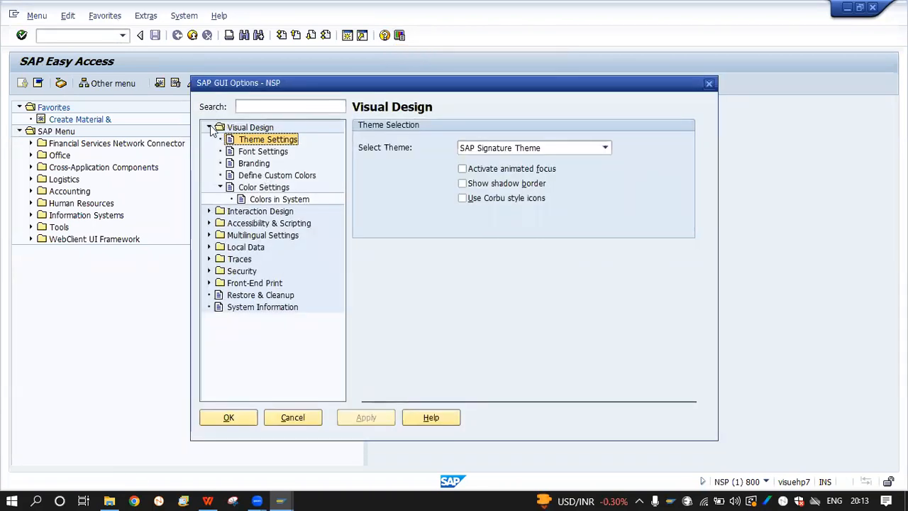
pyautogui.click(211, 127)
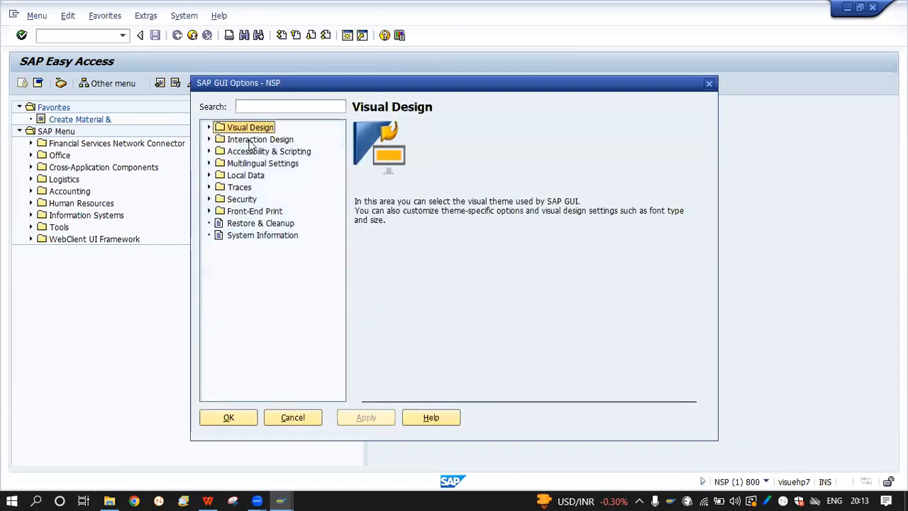
pyautogui.click(210, 128)
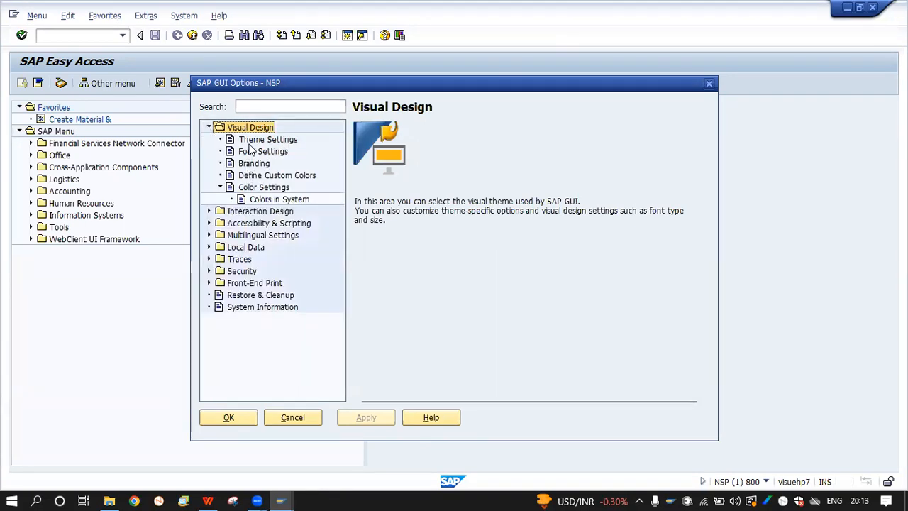
pyautogui.click(220, 187)
pyautogui.click(220, 188)
pyautogui.click(220, 187)
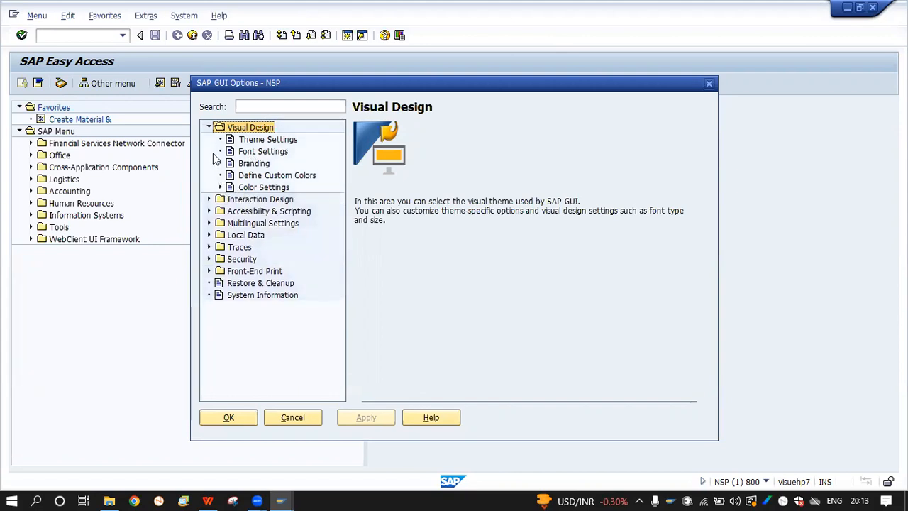
pyautogui.click(209, 127)
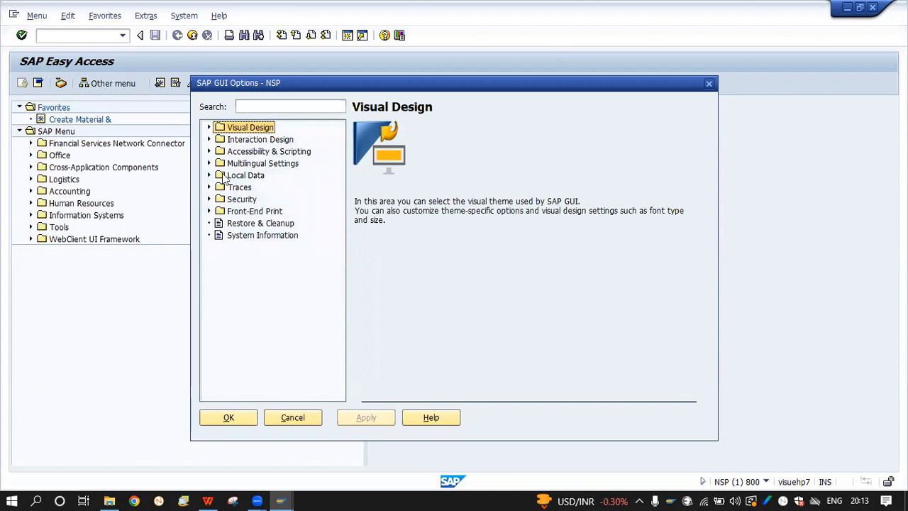
pyautogui.click(208, 127)
pyautogui.click(254, 140)
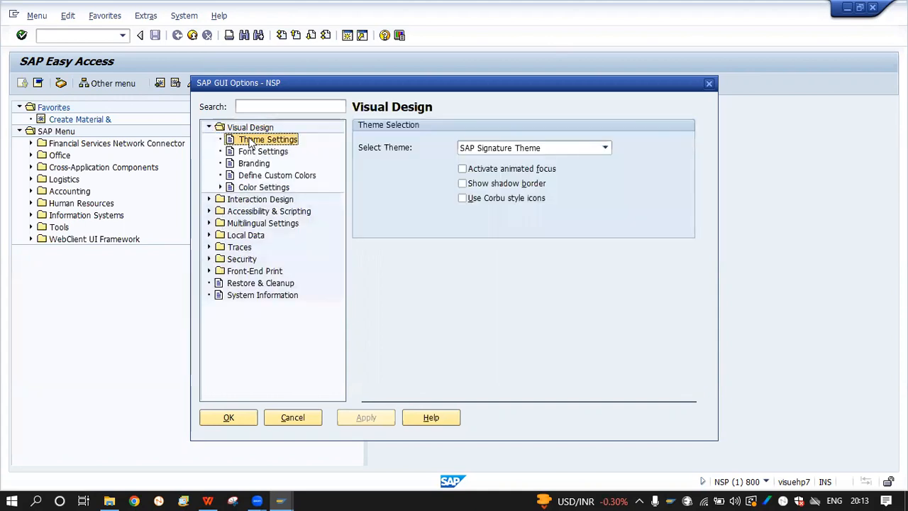
pyautogui.click(268, 163)
pyautogui.click(263, 140)
pyautogui.click(261, 152)
pyautogui.click(258, 164)
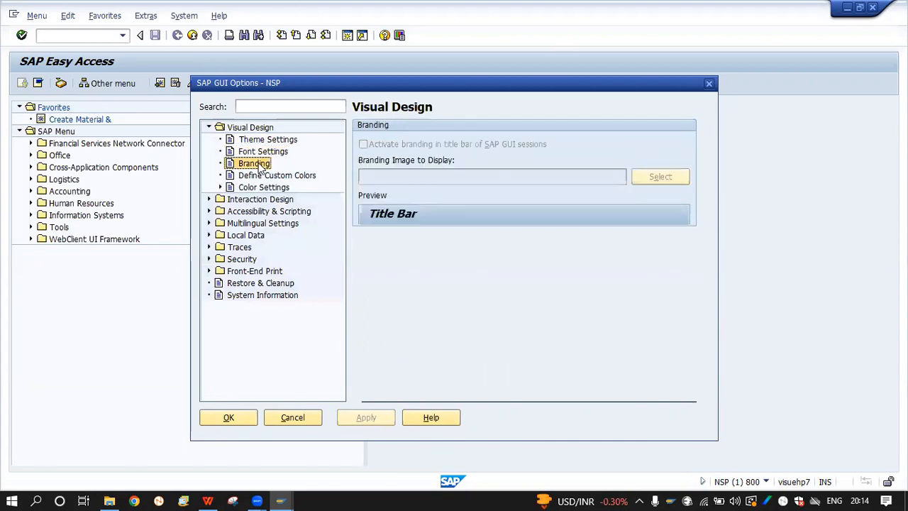
pyautogui.click(261, 176)
pyautogui.click(262, 186)
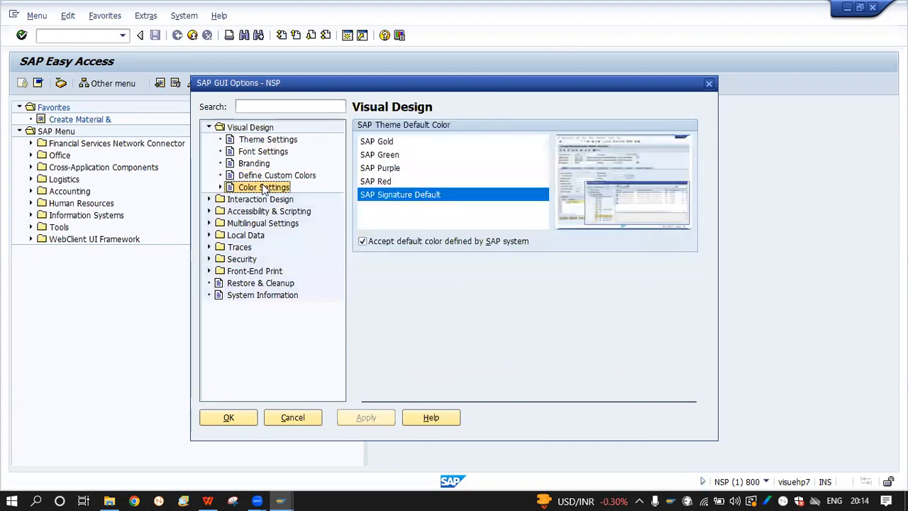
pyautogui.click(208, 127)
# Under Interaction Design > Visualization 1, untick Show keys within dropdown lists and apply
pyautogui.click(209, 139)
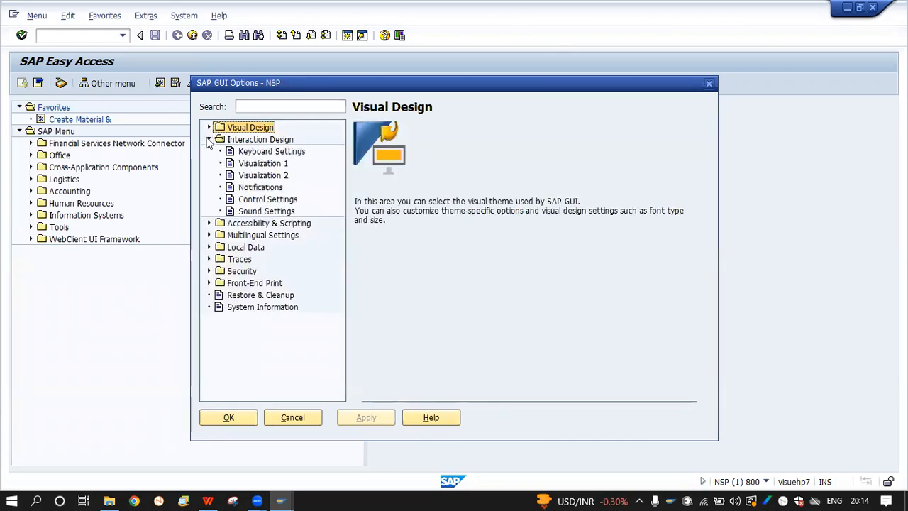
pyautogui.click(275, 176)
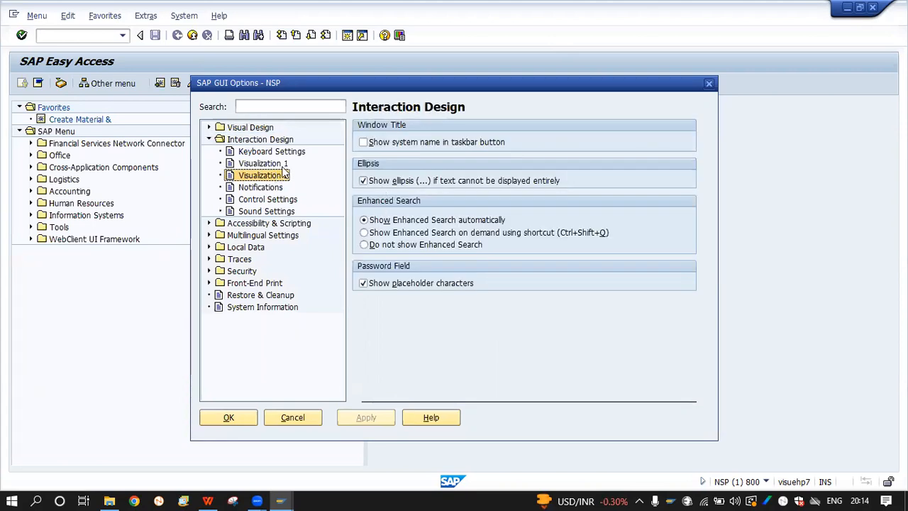
pyautogui.click(283, 166)
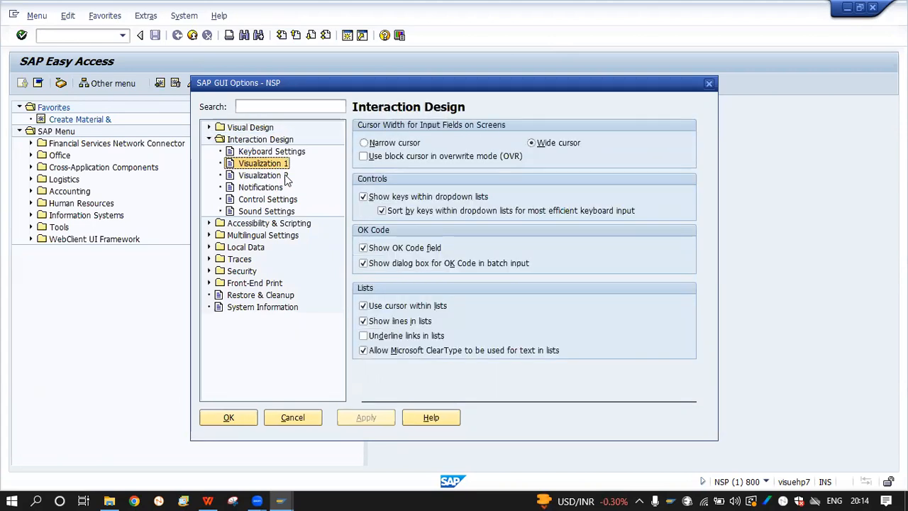
pyautogui.click(363, 198)
pyautogui.click(376, 418)
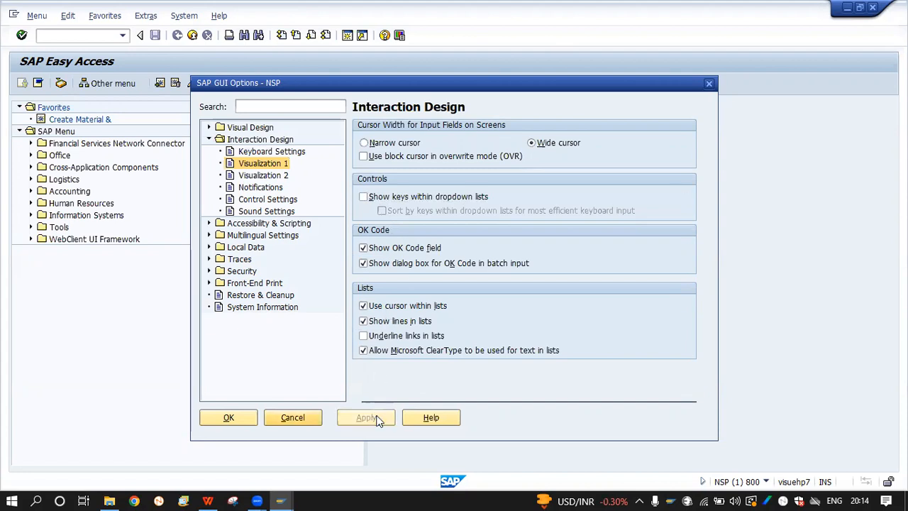
pyautogui.click(238, 419)
pyautogui.click(90, 36)
# Rerun XD01 and scroll through the Account group list, now shown without keys
pyautogui.write('xd01')
pyautogui.press('Return')
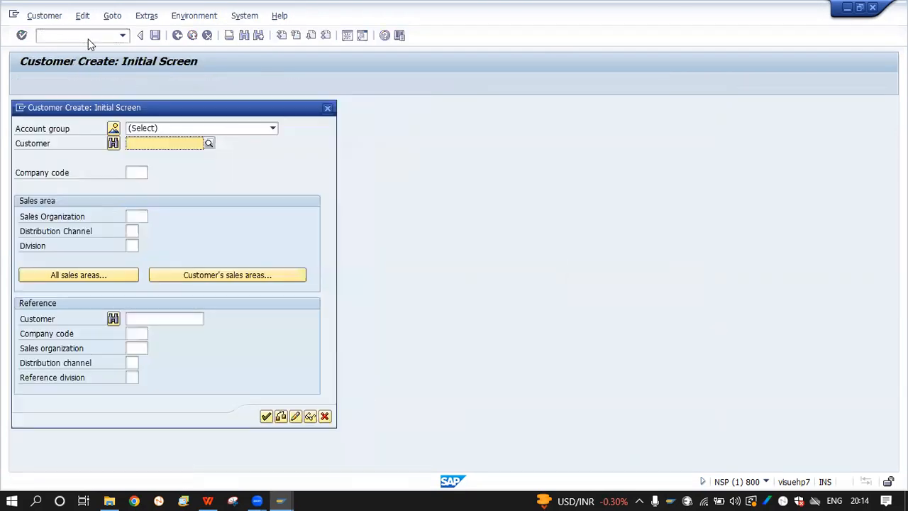
pyautogui.click(199, 128)
pyautogui.scroll(-1, 157, 266)
pyautogui.scroll(-10, 158, 266)
pyautogui.scroll(3, 157, 265)
pyautogui.scroll(15, 157, 266)
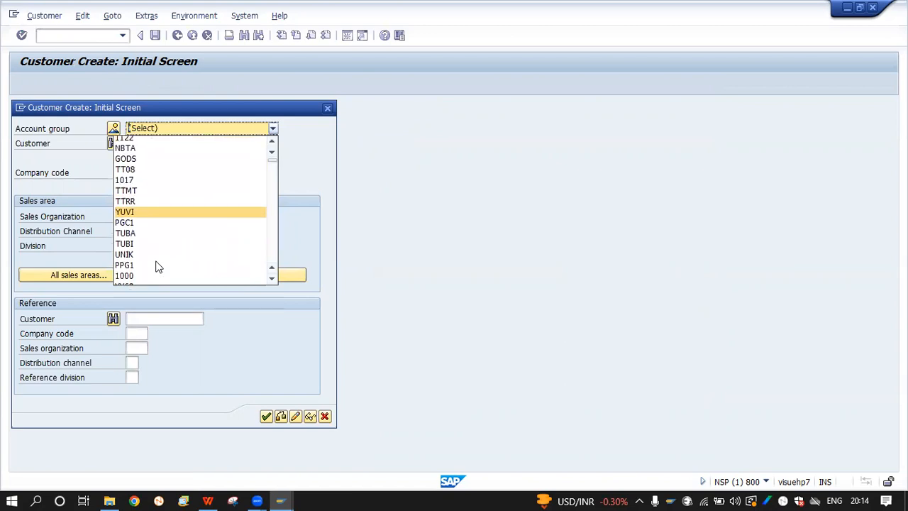
pyautogui.scroll(-15, 157, 266)
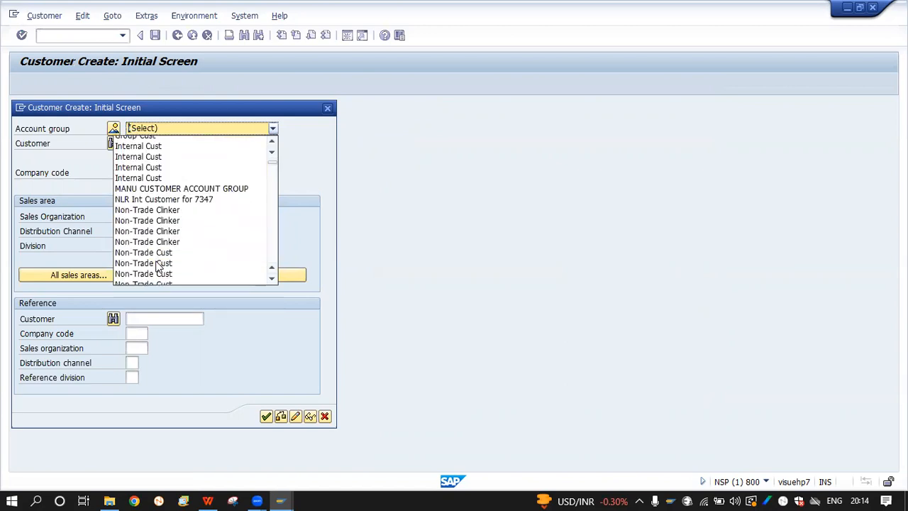
pyautogui.scroll(-20, 158, 266)
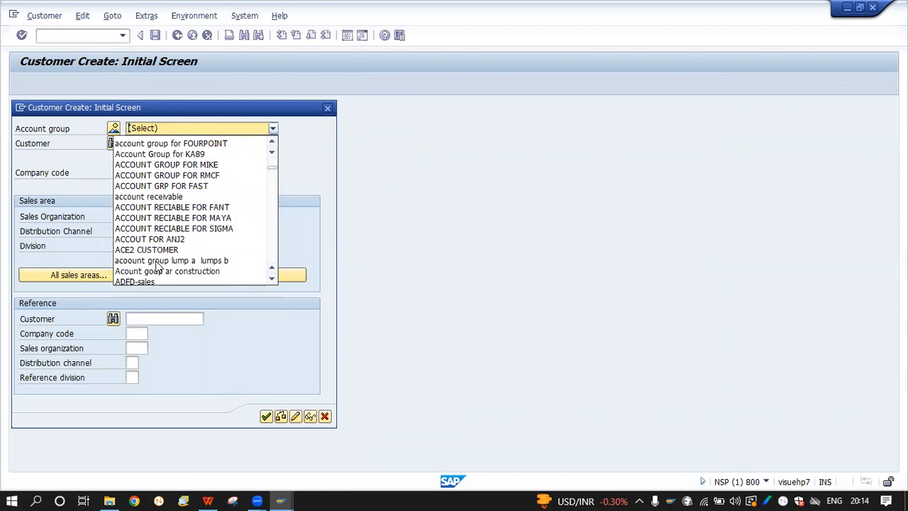
# Step through the account group entries, then cancel the Customer Create dialog
pyautogui.click(272, 166)
pyautogui.click(274, 190)
pyautogui.click(274, 190)
pyautogui.click(274, 190)
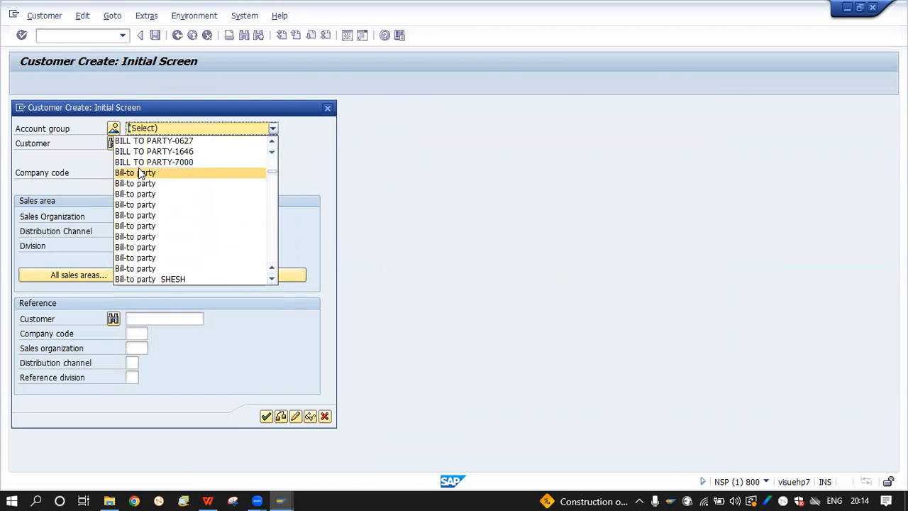
pyautogui.press('Down')
pyautogui.press('Down')
pyautogui.press('Down')
pyautogui.press('Down')
pyautogui.press('Down')
pyautogui.press('Down')
pyautogui.press('Down')
pyautogui.press('Down')
pyautogui.press('Down')
pyautogui.press('Down')
pyautogui.press('Down')
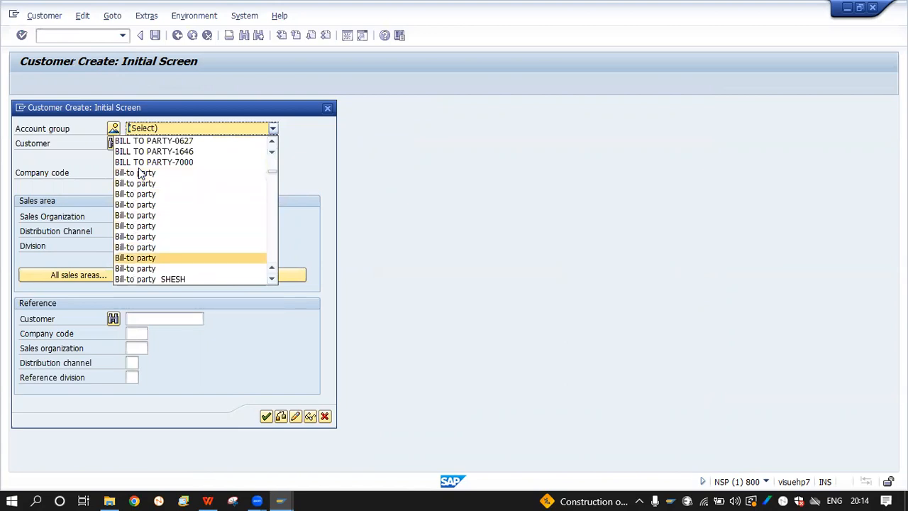
pyautogui.press('Down')
pyautogui.press('Down')
pyautogui.press('Down')
pyautogui.press('Down')
pyautogui.press('Down')
pyautogui.press('Down')
pyautogui.press('Down')
pyautogui.press('Down')
pyautogui.press('Down')
pyautogui.press('Down')
pyautogui.press('Down')
pyautogui.press('Down')
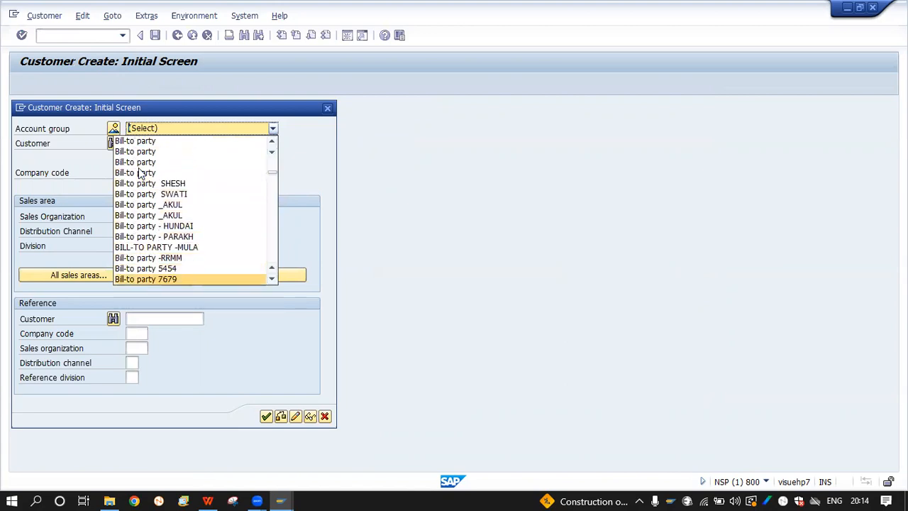
pyautogui.press('Up')
pyautogui.press('Up')
pyautogui.press('Up')
pyautogui.press('Up')
pyautogui.press('Up')
pyautogui.press('Up')
pyautogui.press('Up')
pyautogui.press('Up')
pyautogui.press('Up')
pyautogui.press('Up')
pyautogui.press('Up')
pyautogui.press('Up')
pyautogui.press('Up')
pyautogui.press('Up')
pyautogui.press('Up')
pyautogui.press('Up')
pyautogui.press('Up')
pyautogui.press('Up')
pyautogui.press('Up')
pyautogui.press('Up')
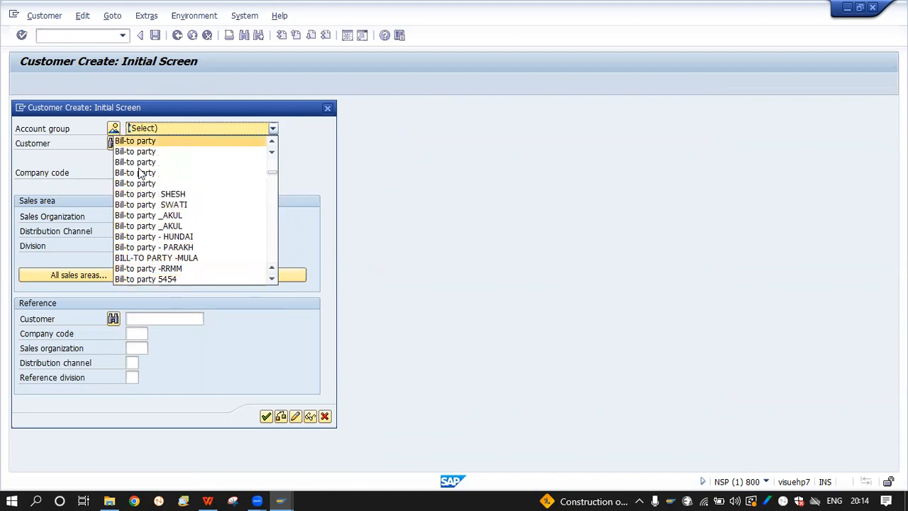
pyautogui.press('Up')
pyautogui.press('Up')
pyautogui.press('Up')
pyautogui.press('Up')
pyautogui.press('Up')
pyautogui.press('Up')
pyautogui.press('Up')
pyautogui.press('Up')
pyautogui.press('Up')
pyautogui.press('Up')
pyautogui.press('Up')
pyautogui.press('Up')
pyautogui.press('Up')
pyautogui.press('Up')
pyautogui.press('Up')
pyautogui.press('Up')
pyautogui.press('Up')
pyautogui.press('Up')
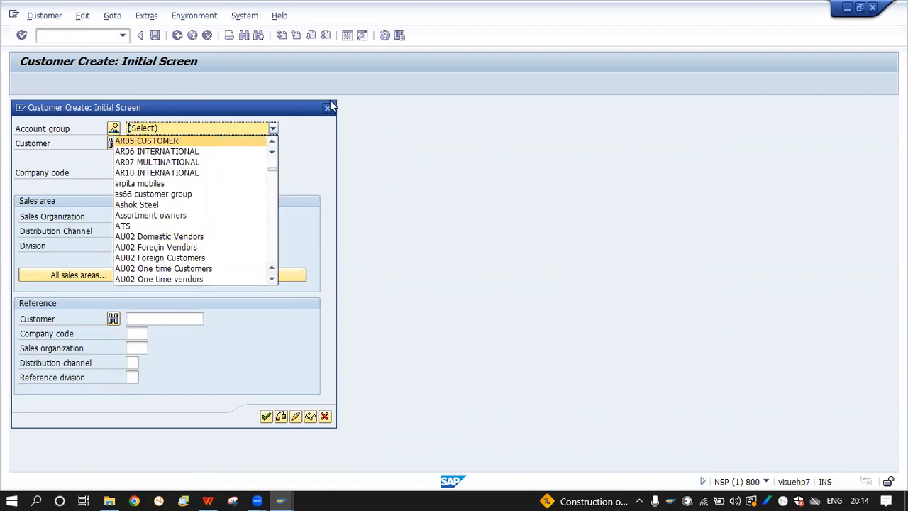
pyautogui.click(327, 107)
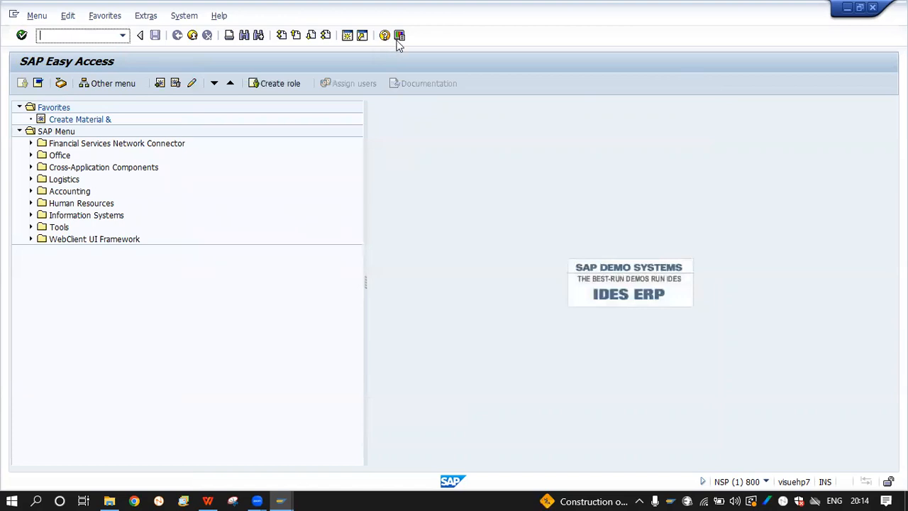
# In GUI Options > Visualization 1, make dropdowns show and sort by their keys, then apply
pyautogui.click(399, 36)
pyautogui.click(427, 53)
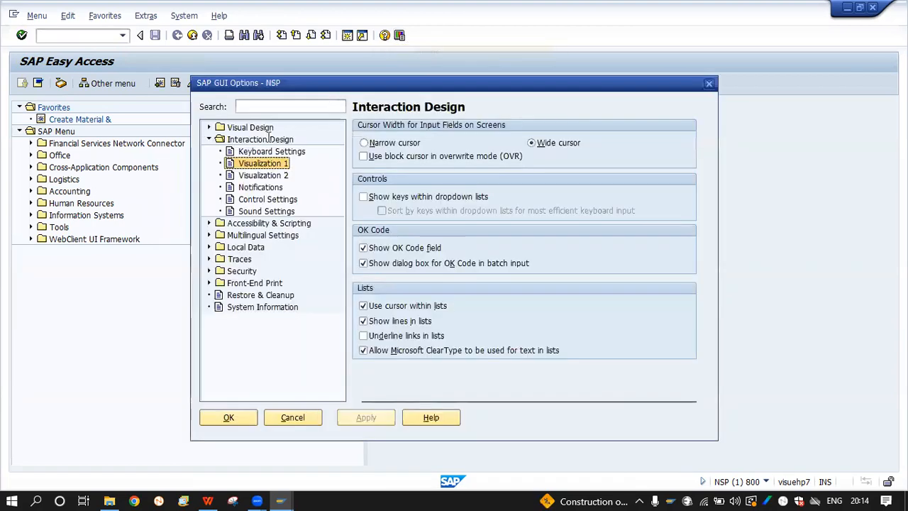
pyautogui.click(363, 197)
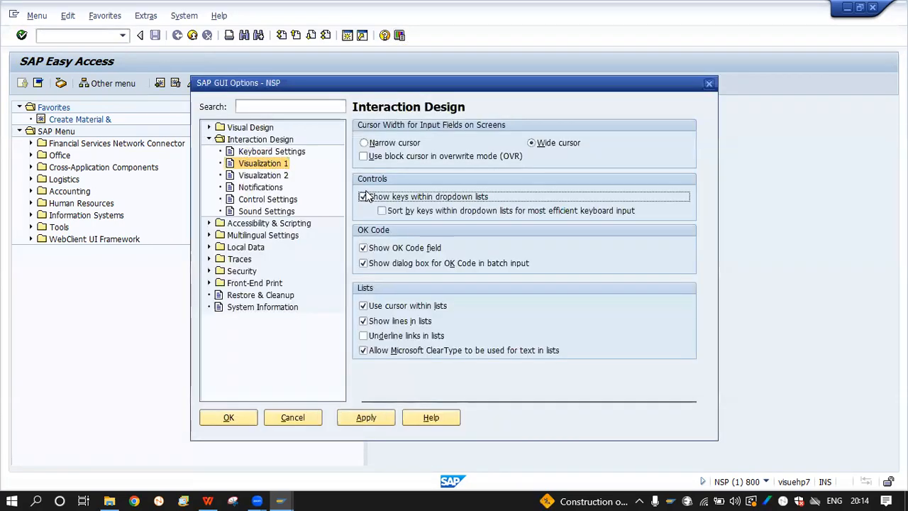
pyautogui.click(381, 211)
pyautogui.click(386, 418)
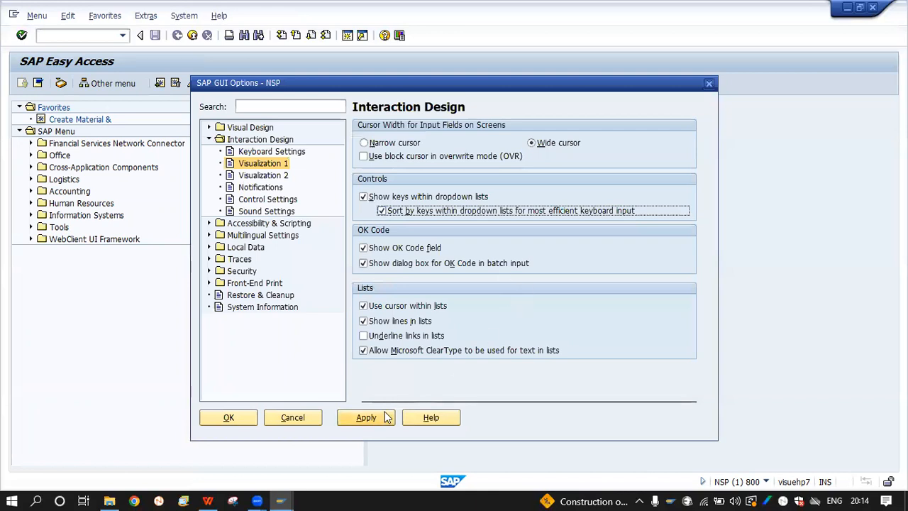
pyautogui.click(228, 417)
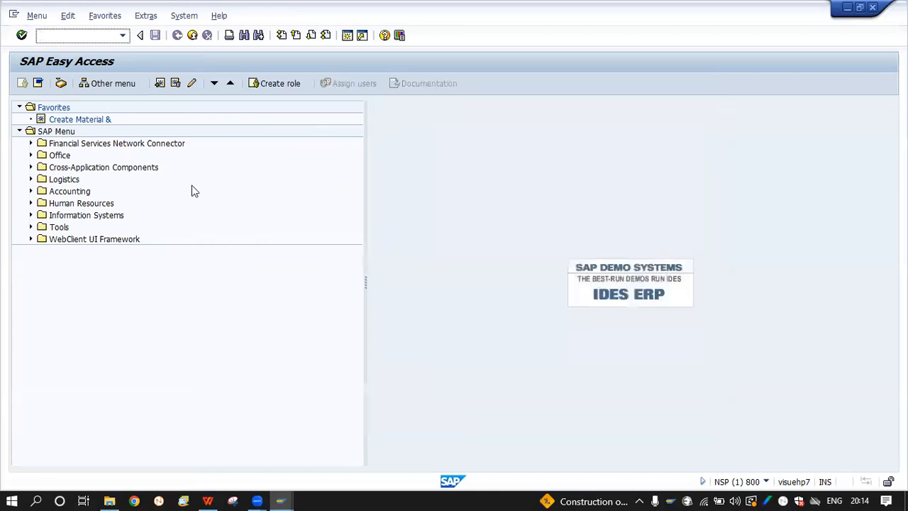
# Rerun XD01 and open the Account group list to see its keys
pyautogui.write('xd01')
pyautogui.press('Return')
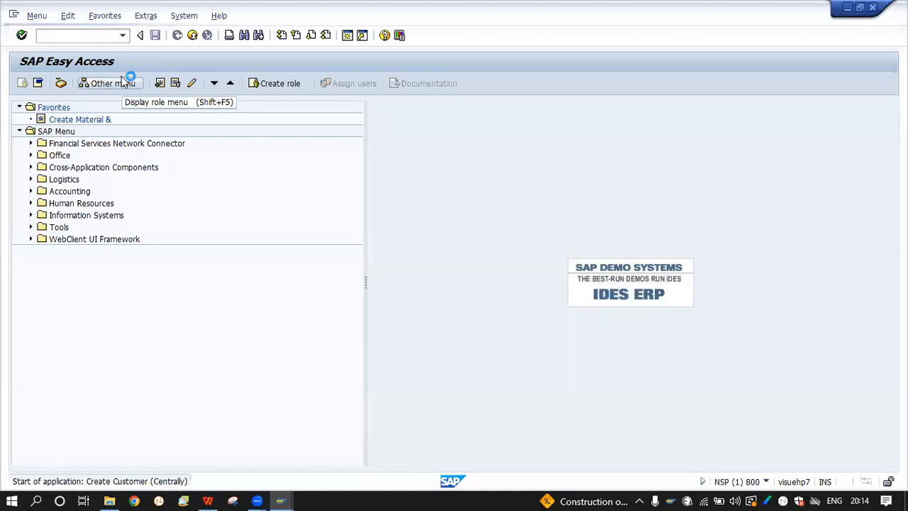
pyautogui.click(169, 130)
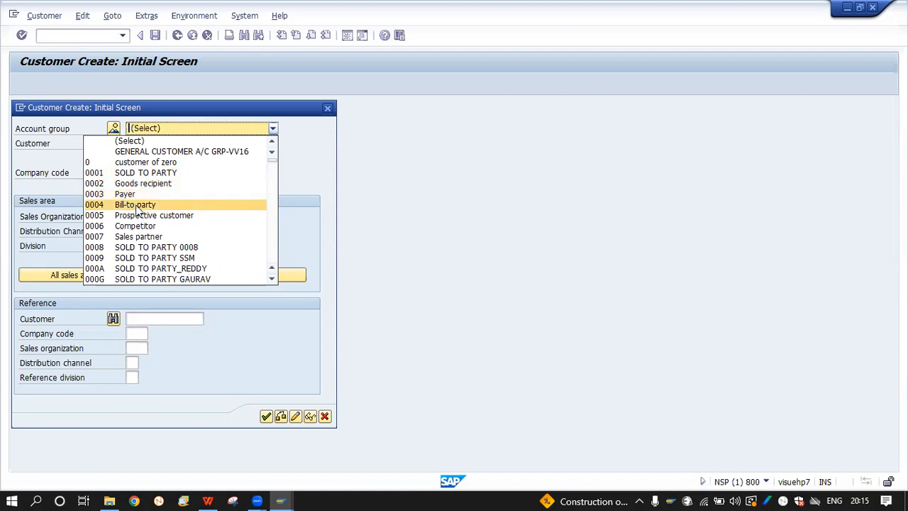
# Choose account group 0001 SOLD TO PARTY and enter company code HNDA
pyautogui.click(159, 173)
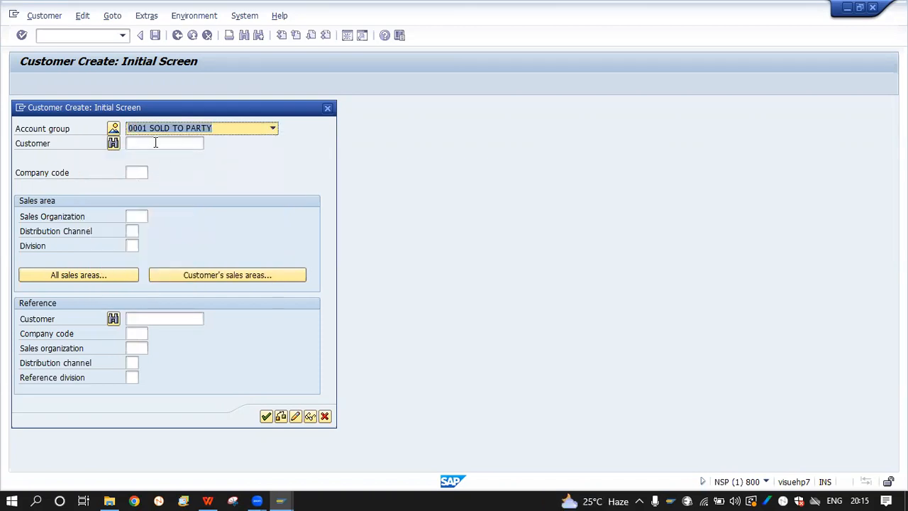
pyautogui.click(155, 142)
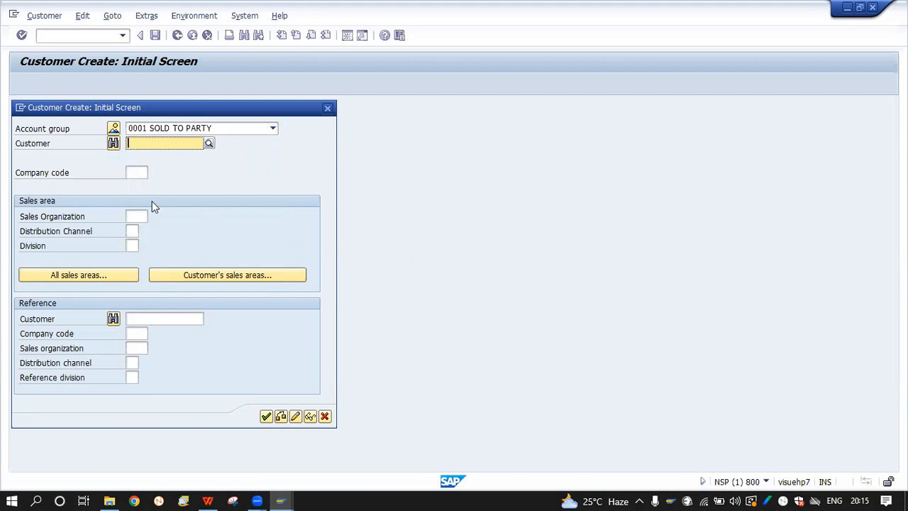
pyautogui.click(142, 172)
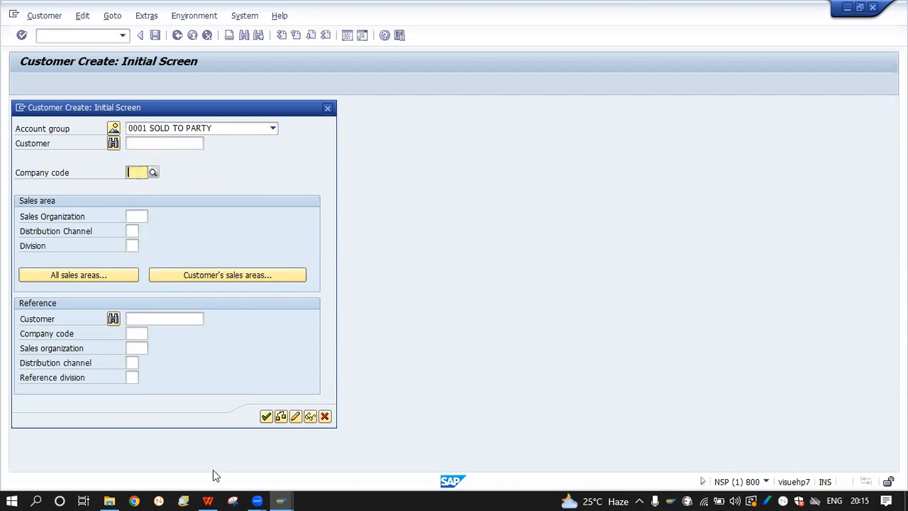
pyautogui.write('hn')
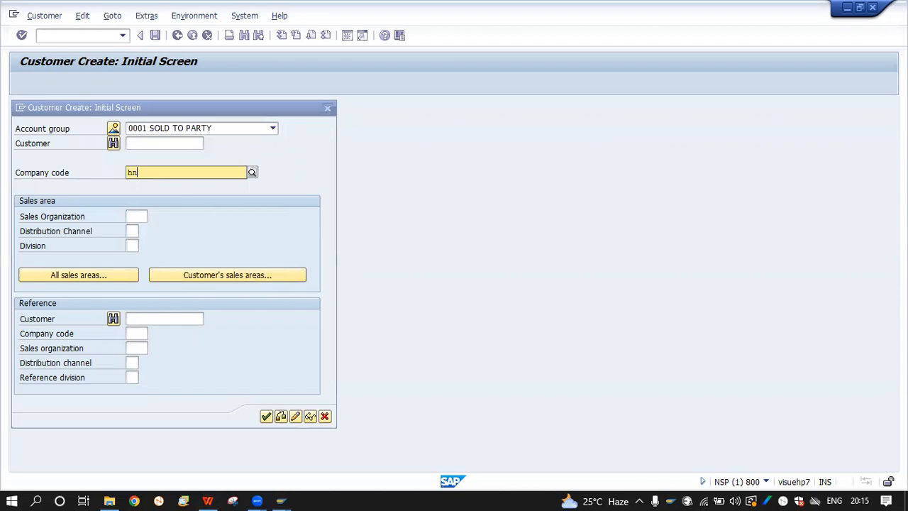
pyautogui.press('BackSpace')
pyautogui.press('BackSpace')
pyautogui.press('capslock')
pyautogui.write('HNDA')
pyautogui.click(79, 192)
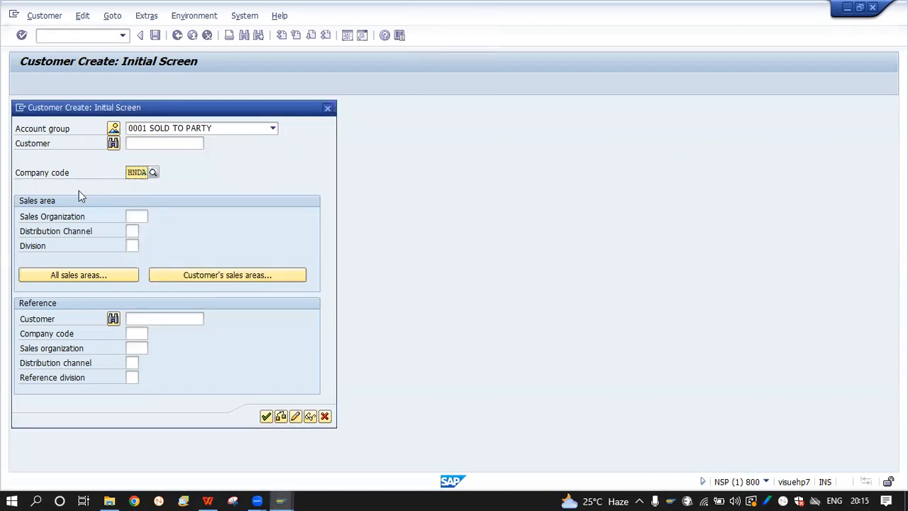
# Look up the sales organization in the spreadsheet and set it to HDOM
pyautogui.click(139, 222)
pyautogui.click(207, 500)
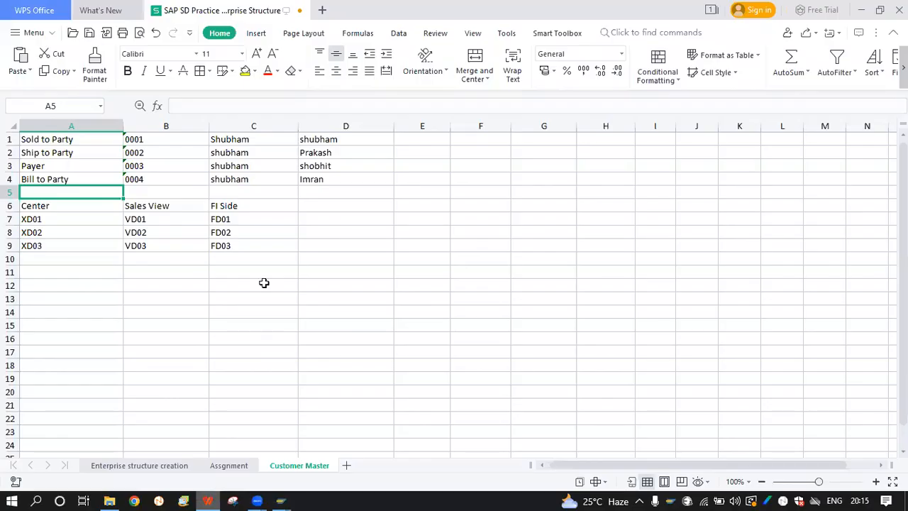
pyautogui.click(157, 457)
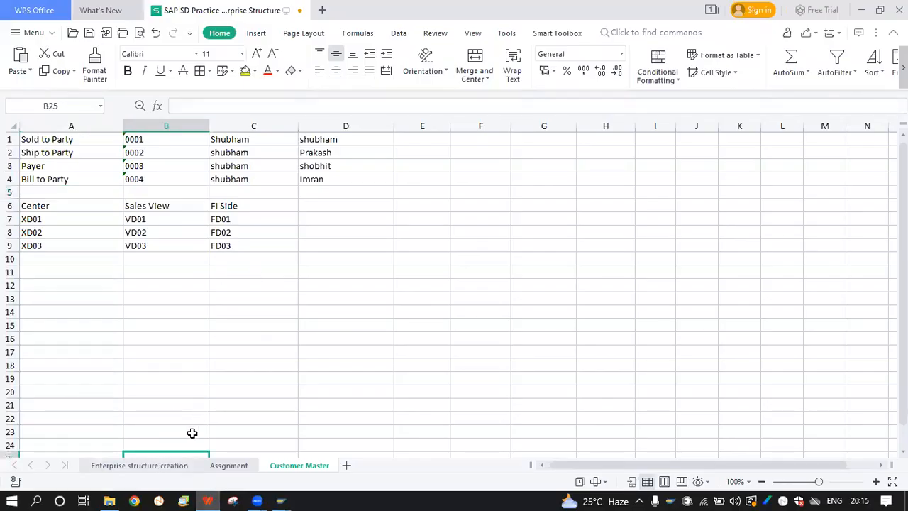
pyautogui.click(168, 466)
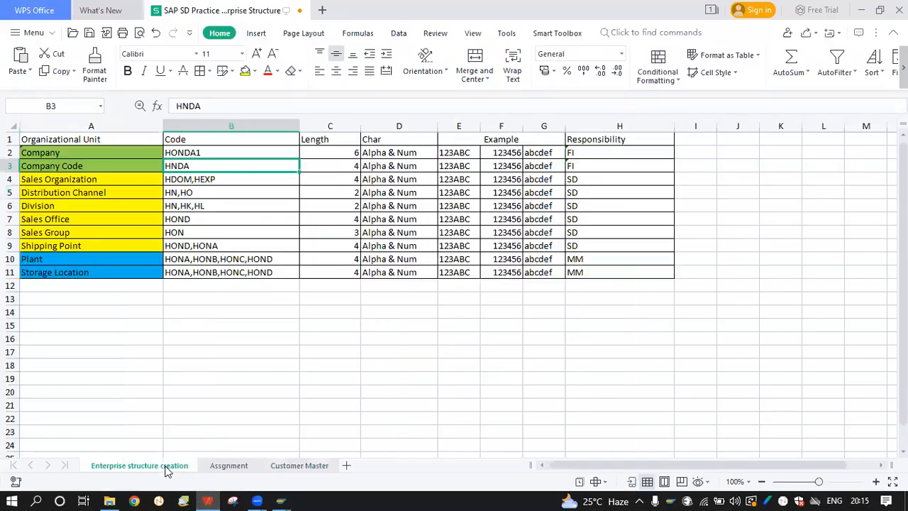
pyautogui.click(205, 179)
pyautogui.moveTo(280, 500)
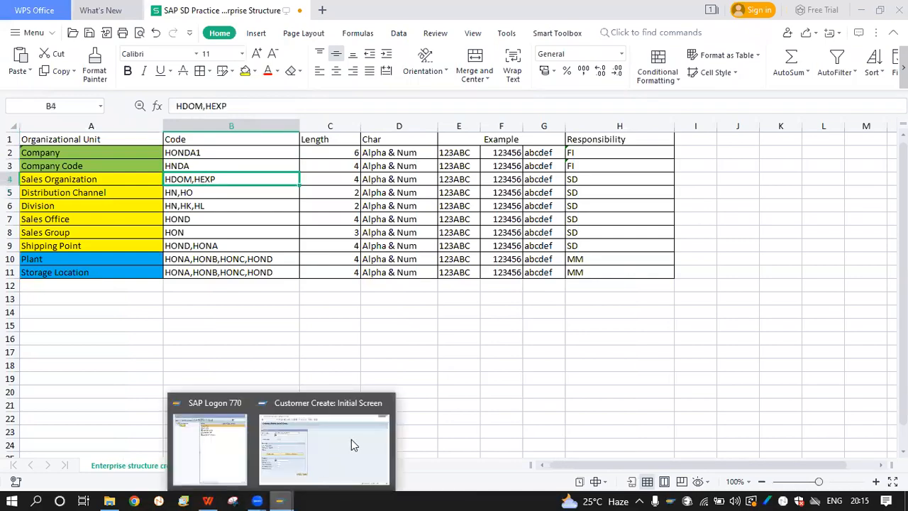
pyautogui.click(353, 440)
pyautogui.write('HDOM')
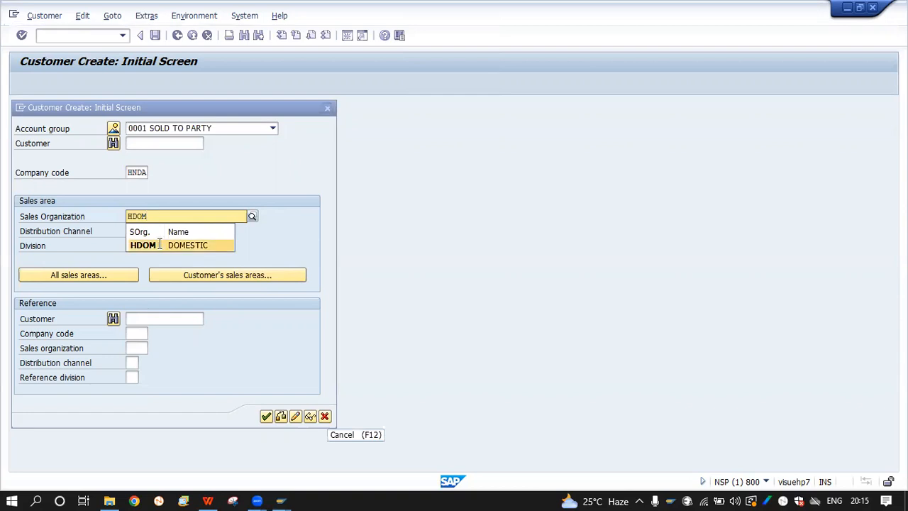
pyautogui.click(158, 242)
# Set distribution channel HN and division HN, then continue past the initial screen
pyautogui.click(133, 231)
pyautogui.hotkey('alt', 'Tab')
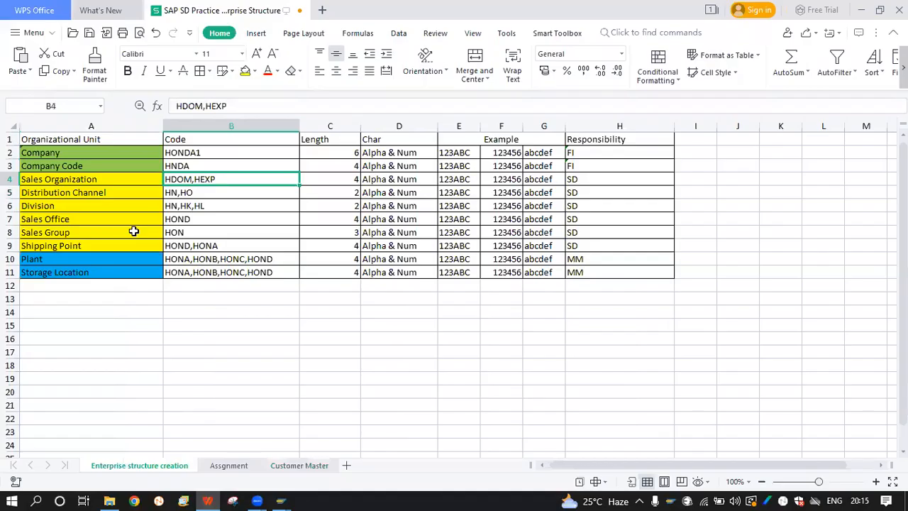
pyautogui.hotkey('alt', 'Tab')
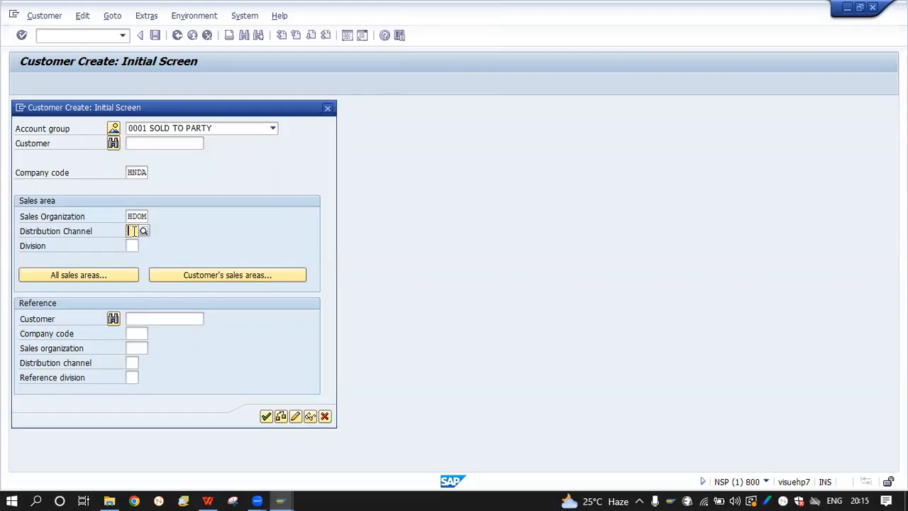
pyautogui.write('H')
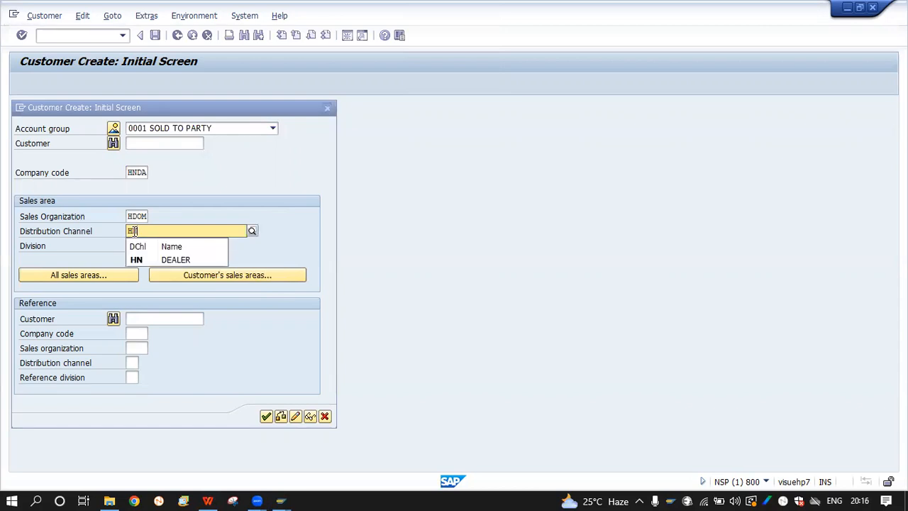
pyautogui.press('Tab')
pyautogui.hotkey('alt', 'Tab')
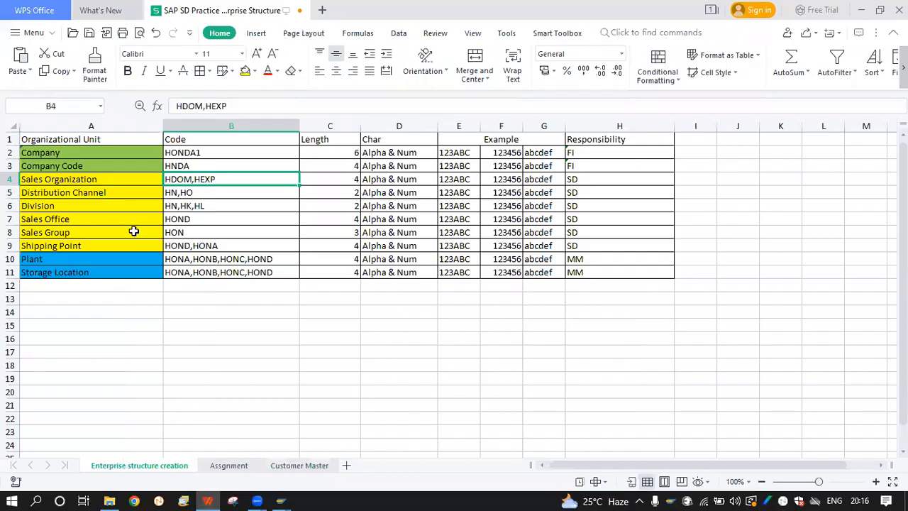
pyautogui.hotkey('alt', 'Tab')
pyautogui.write('HN')
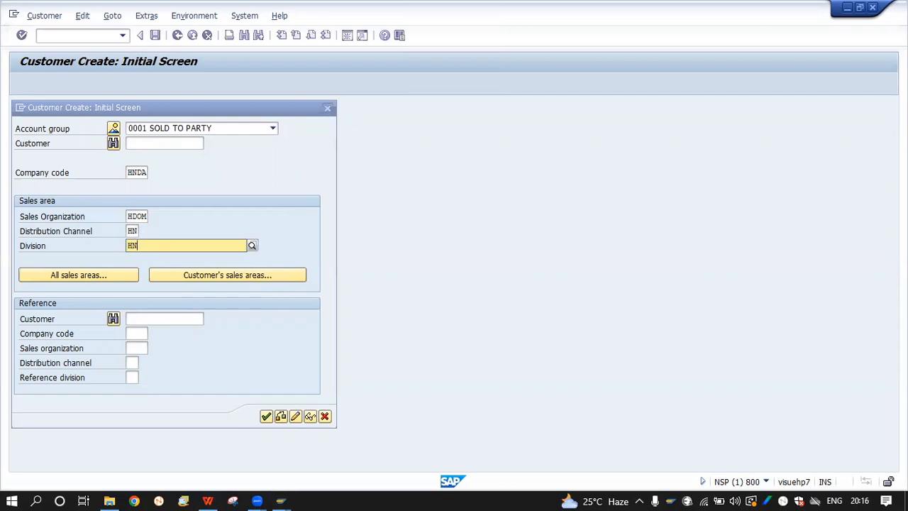
pyautogui.click(181, 279)
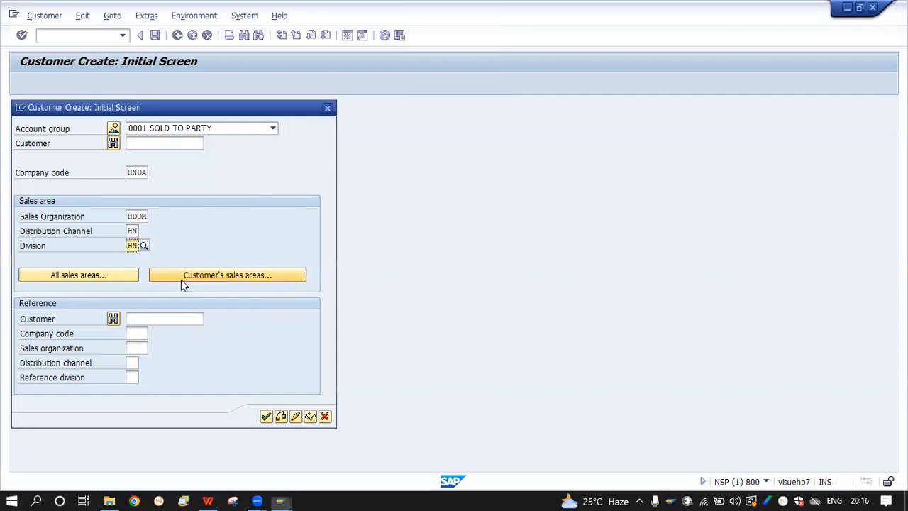
pyautogui.click(184, 219)
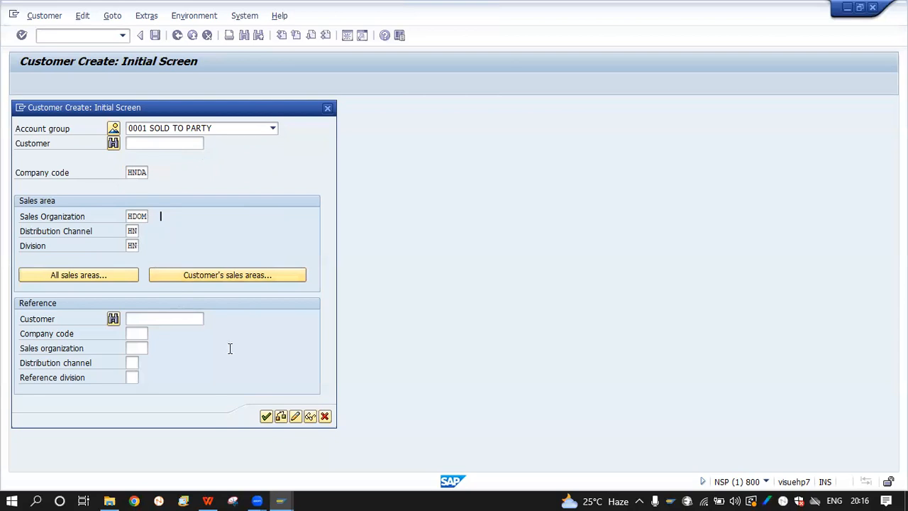
pyautogui.click(266, 417)
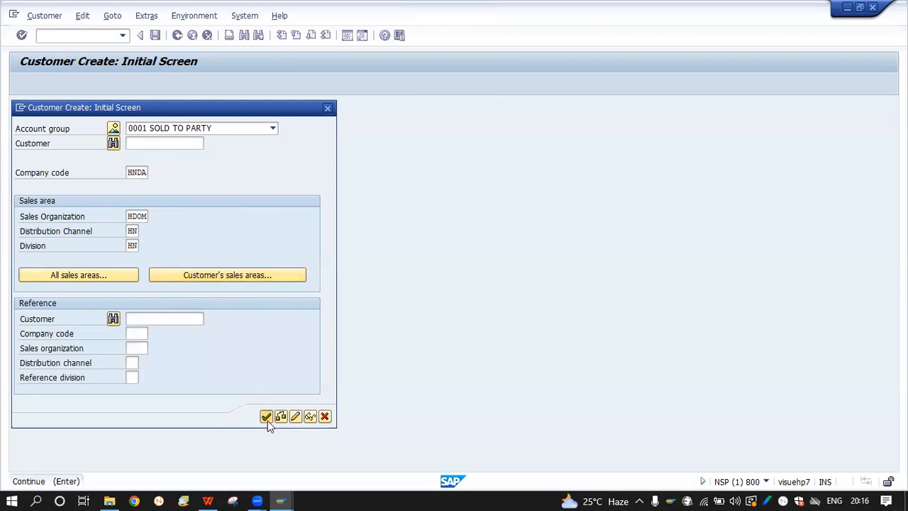
# Advance to General Data and try Sales Area Data, which raises the required-fields error
pyautogui.click(266, 417)
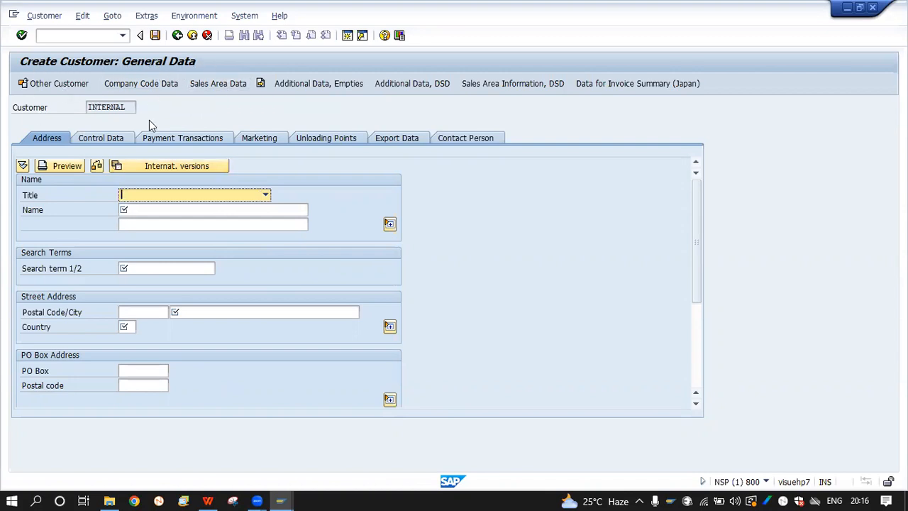
pyautogui.press('Tab')
pyautogui.click(229, 86)
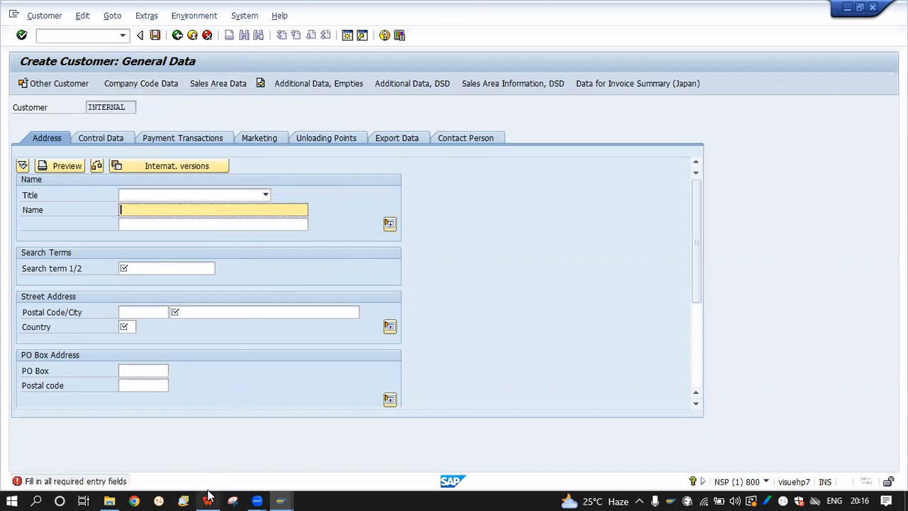
# Check the XD01 and VD01 codes on the Customer Master sheet, returning to SAP each time
pyautogui.click(208, 498)
pyautogui.click(285, 469)
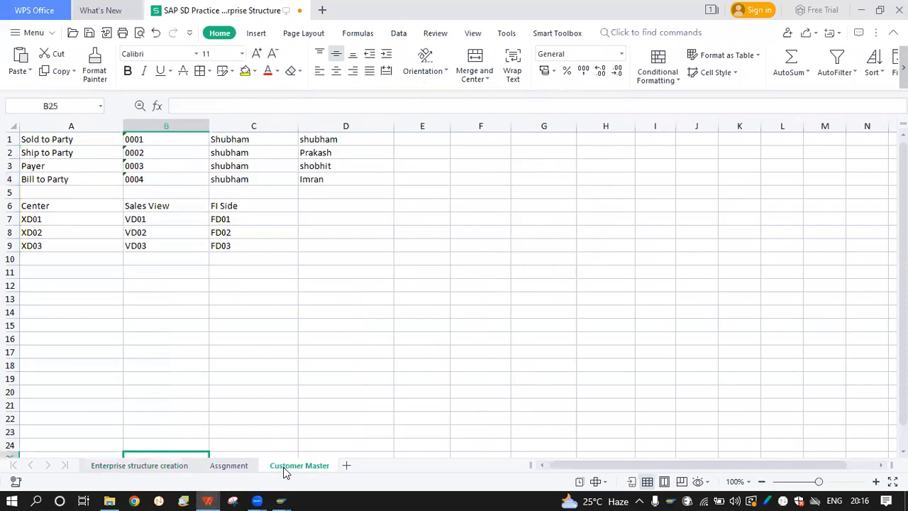
pyautogui.click(63, 223)
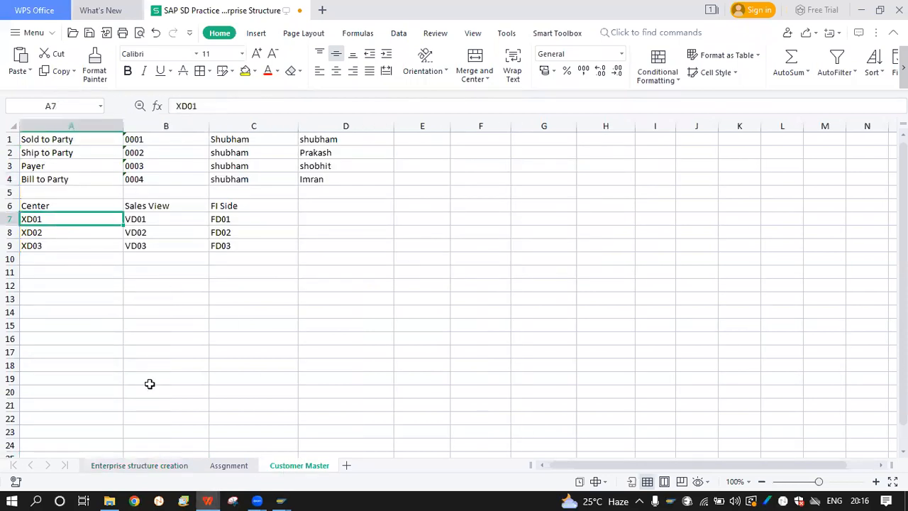
pyautogui.moveTo(281, 501)
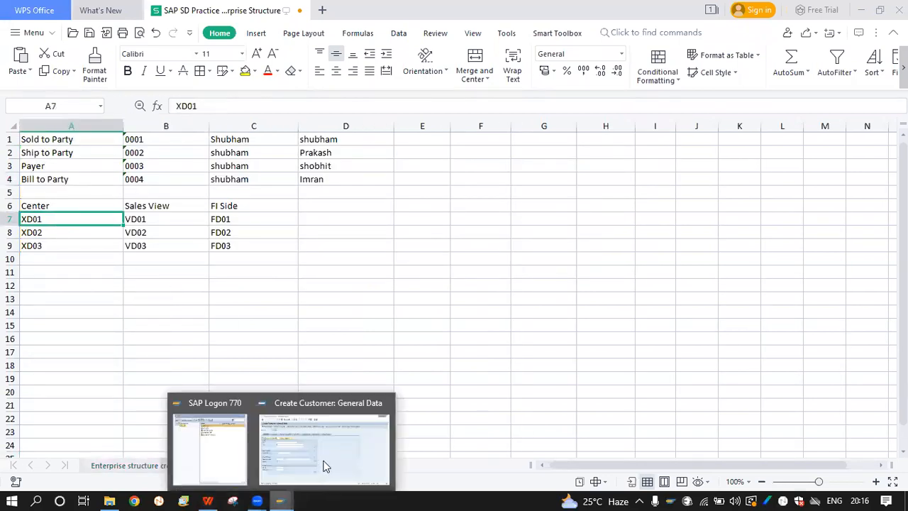
pyautogui.click(325, 466)
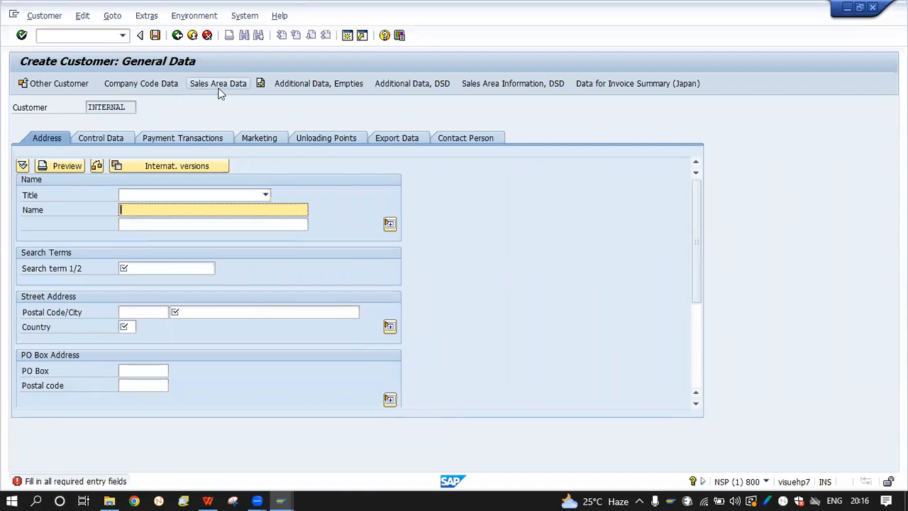
pyautogui.click(207, 501)
pyautogui.click(155, 229)
pyautogui.click(152, 217)
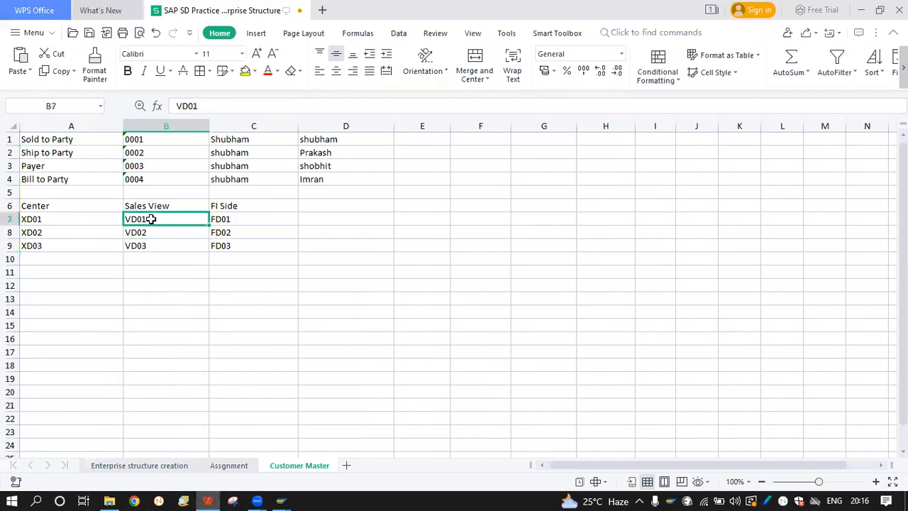
pyautogui.moveTo(281, 497)
pyautogui.click(308, 477)
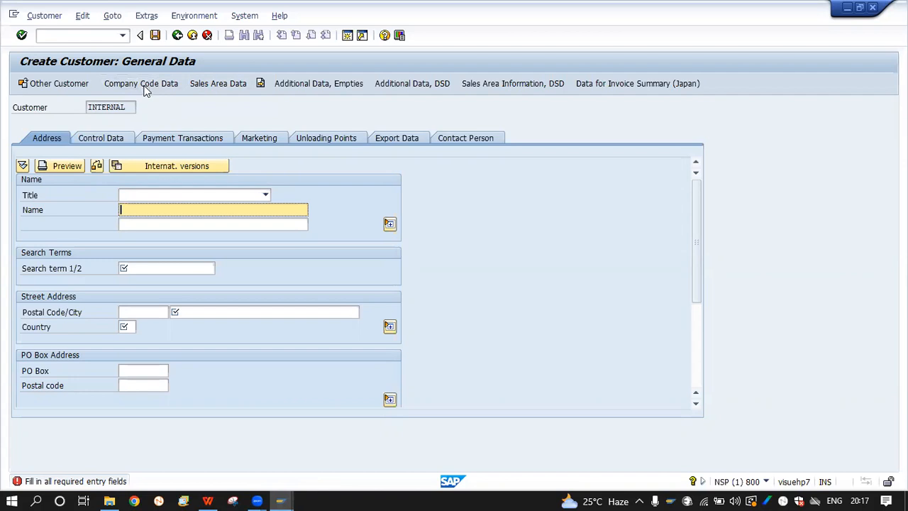
# Check the accounting view code FD02 in the spreadsheet and return to SAP
pyautogui.click(282, 500)
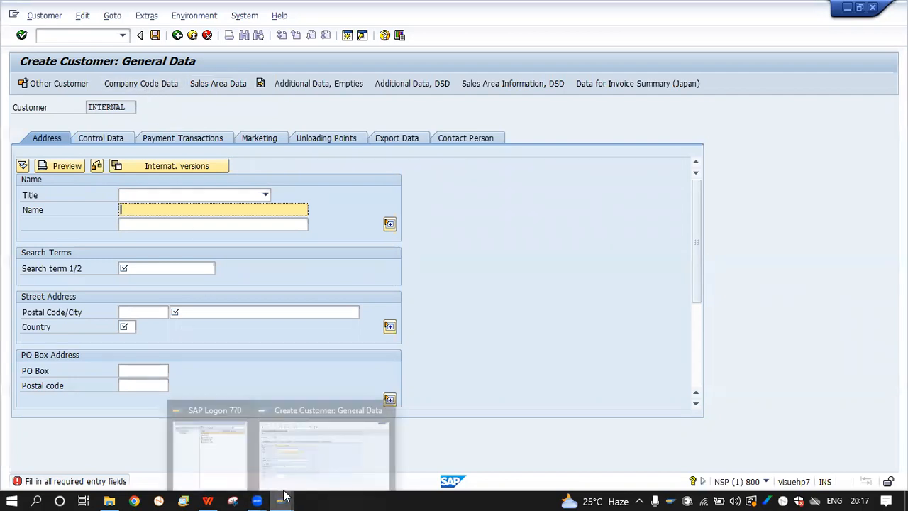
pyautogui.click(213, 499)
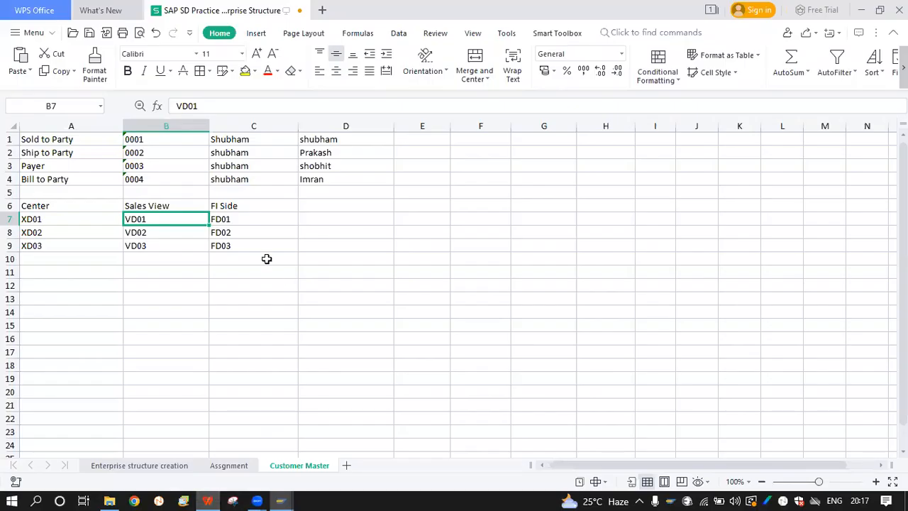
pyautogui.click(237, 230)
pyautogui.click(281, 500)
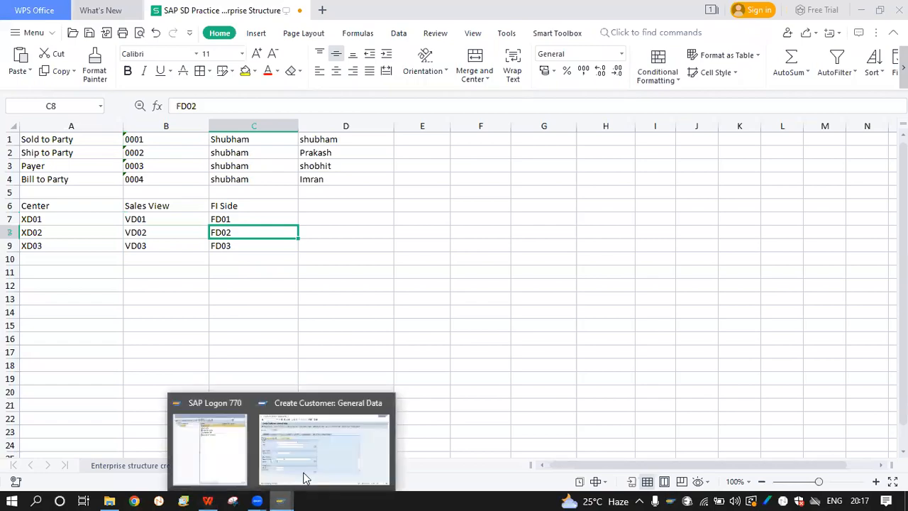
pyautogui.click(310, 469)
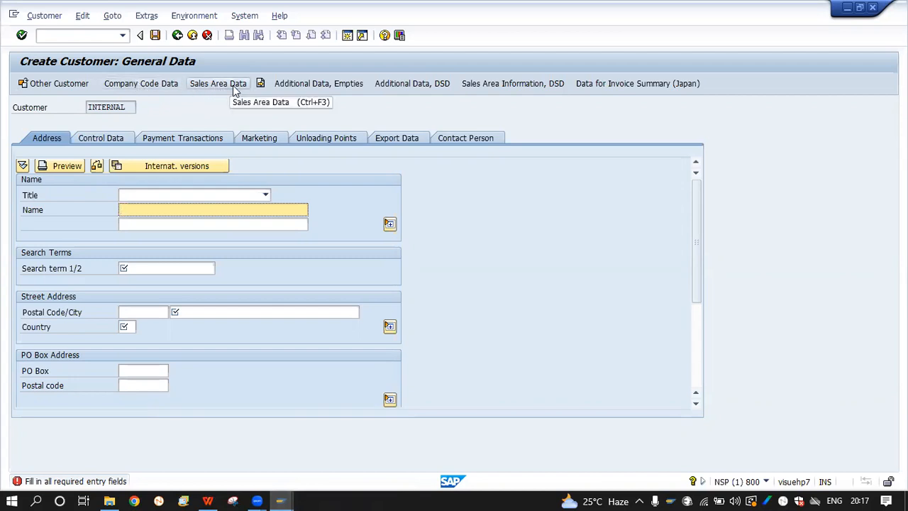
# Start sales-view customer creation with /NVD01
pyautogui.click(72, 34)
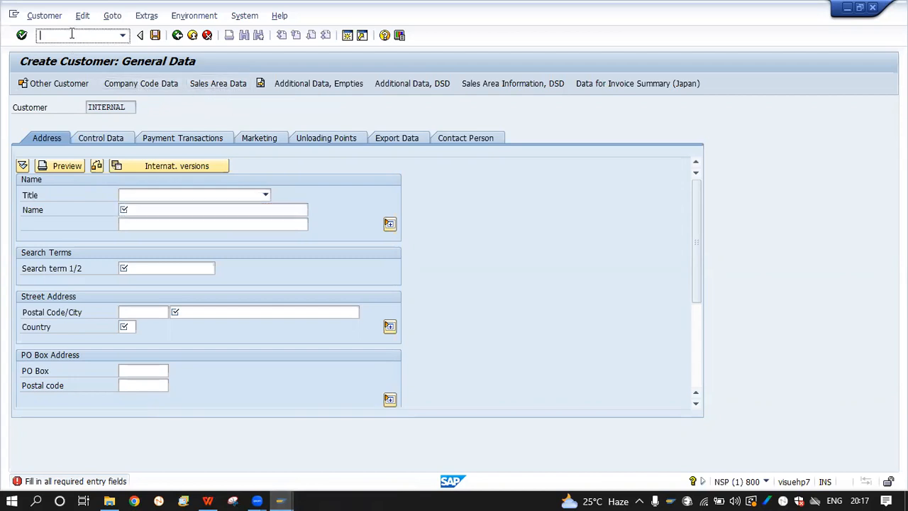
pyautogui.write('/NVD01')
pyautogui.press('Return')
pyautogui.press('Return')
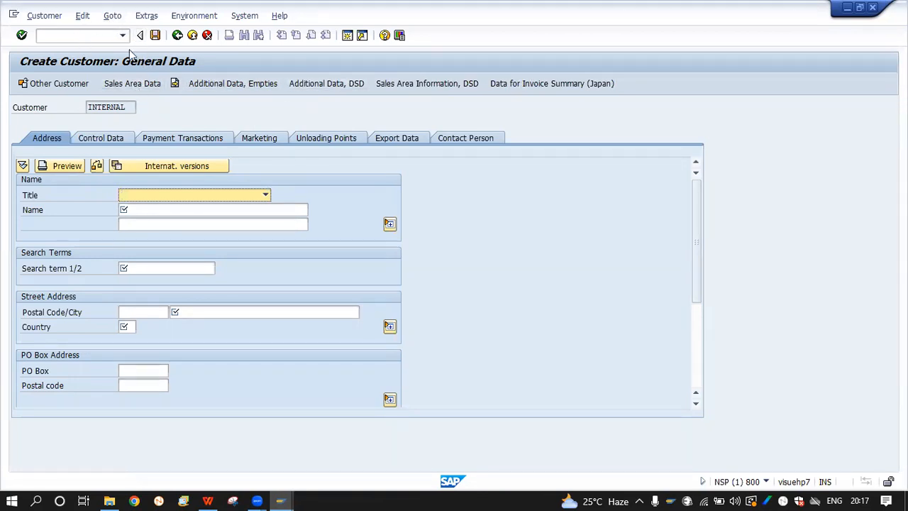
# Switch to /NFD01 and continue with account group 0001 and company code HNDA
pyautogui.click(88, 36)
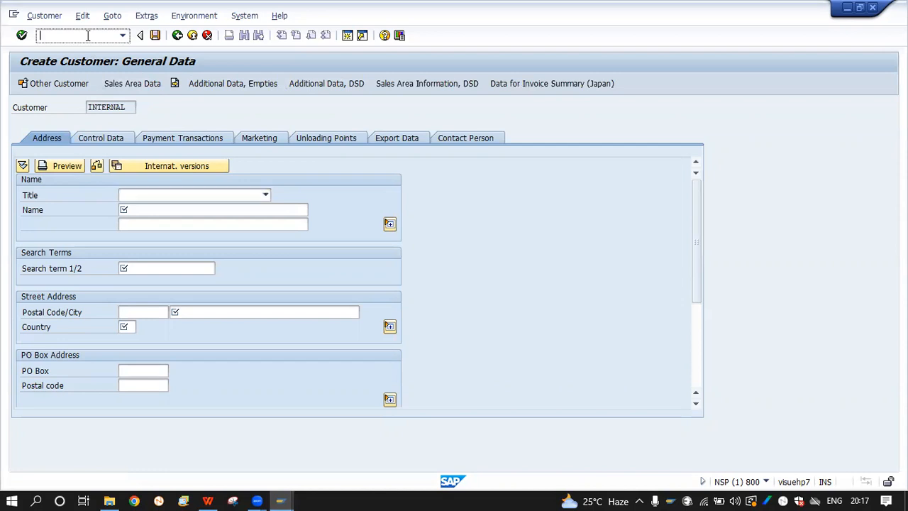
pyautogui.write('/NFD01')
pyautogui.press('Return')
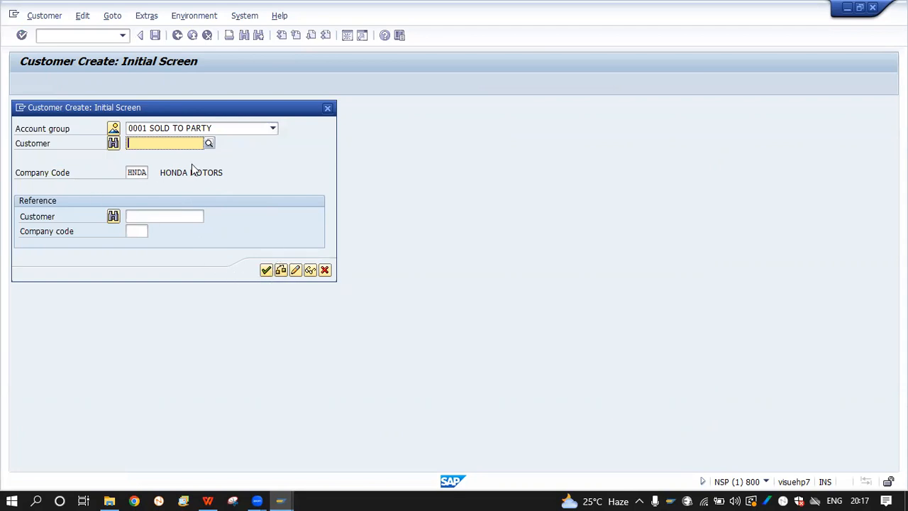
pyautogui.click(265, 270)
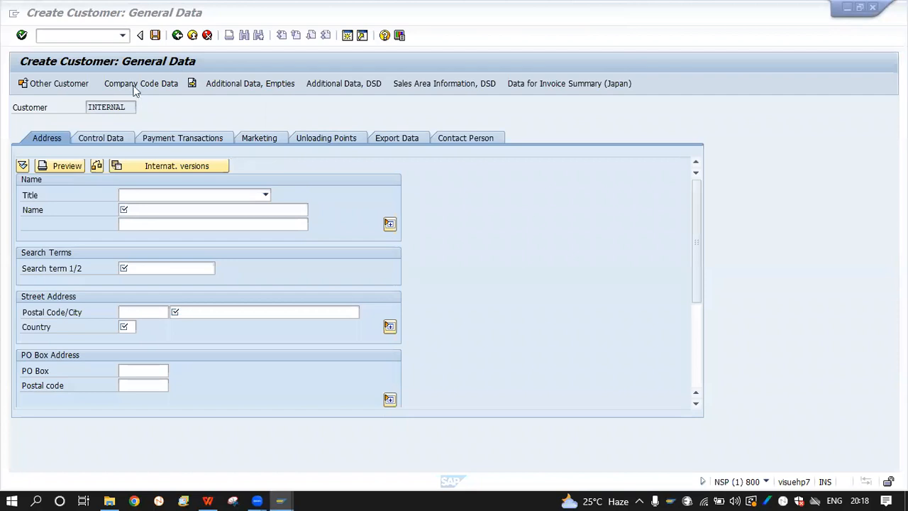
# Exit the FD01 customer without saving and restart XD01 through to General Data
pyautogui.click(177, 36)
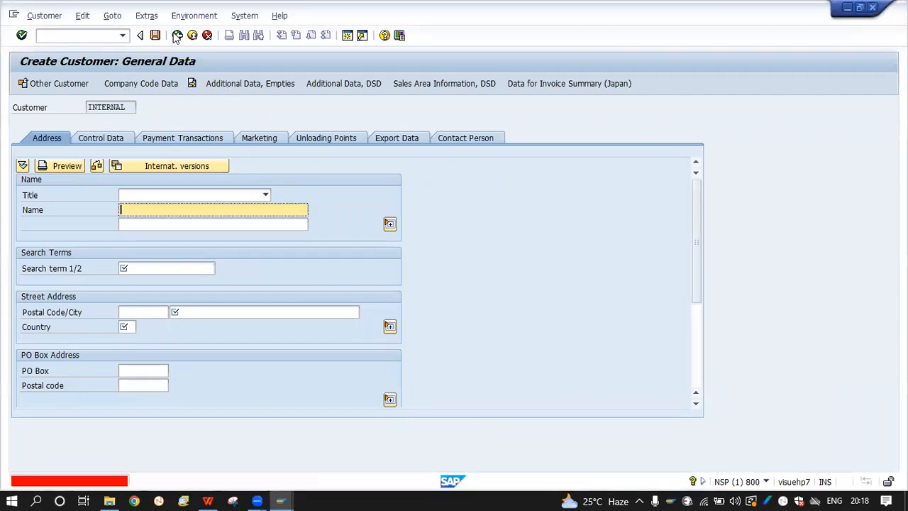
pyautogui.click(192, 36)
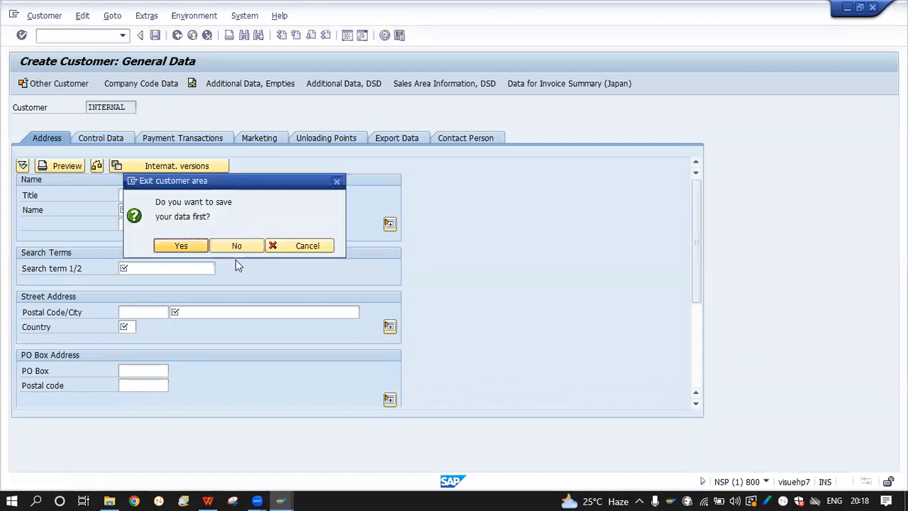
pyautogui.click(237, 245)
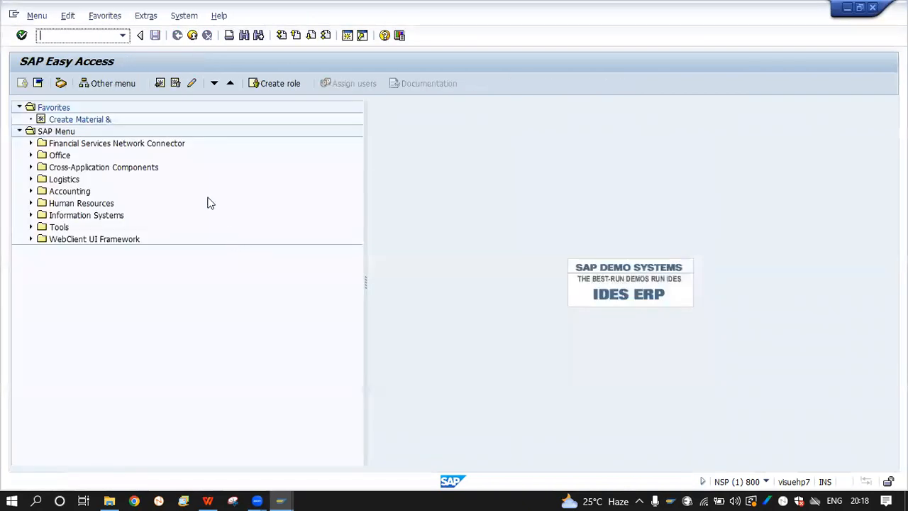
pyautogui.write('XD01')
pyautogui.press('Return')
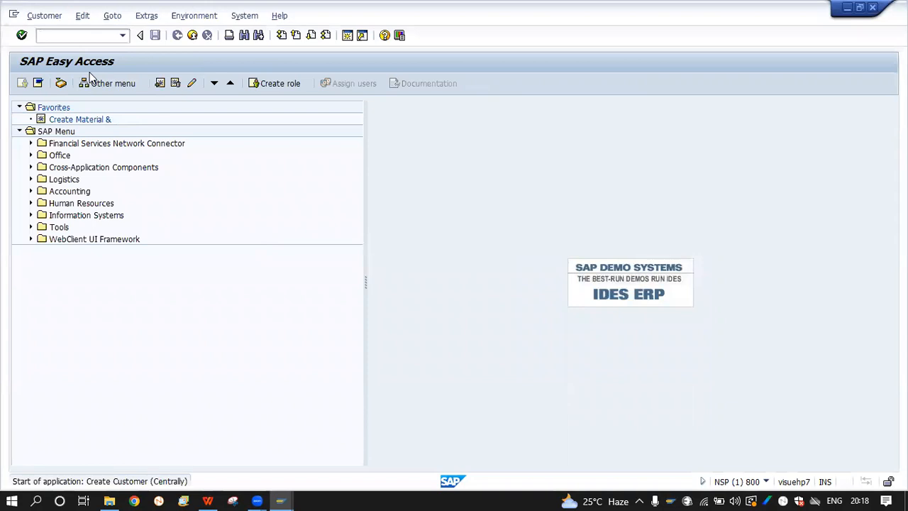
pyautogui.click(265, 416)
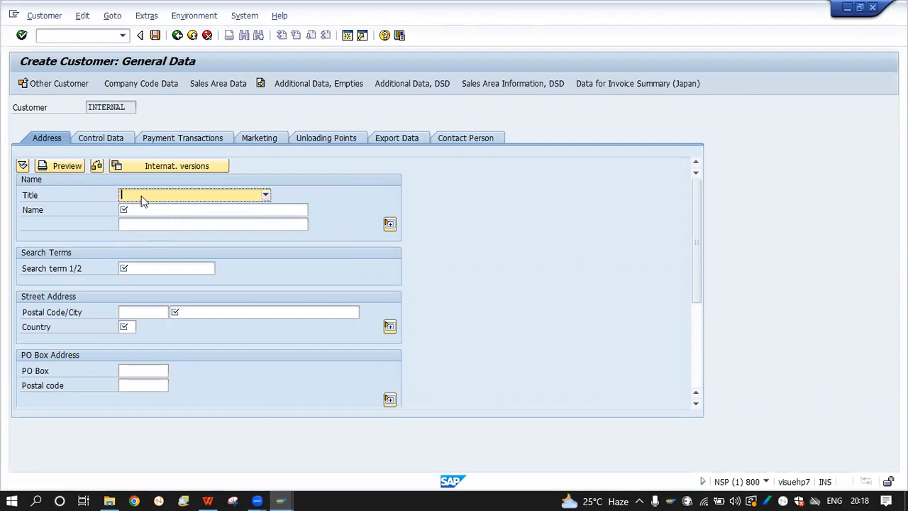
# Set the title to Company and enter the customer's name and search term
pyautogui.click(229, 196)
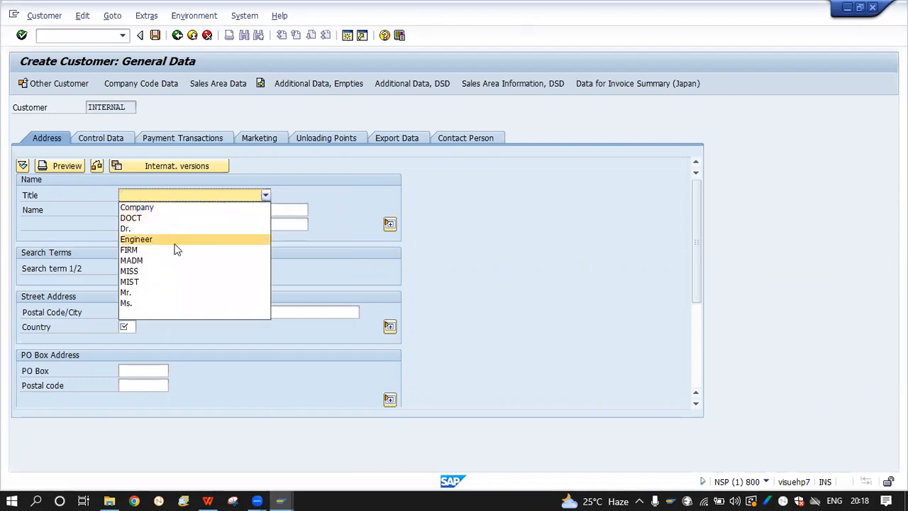
pyautogui.click(144, 206)
pyautogui.click(177, 196)
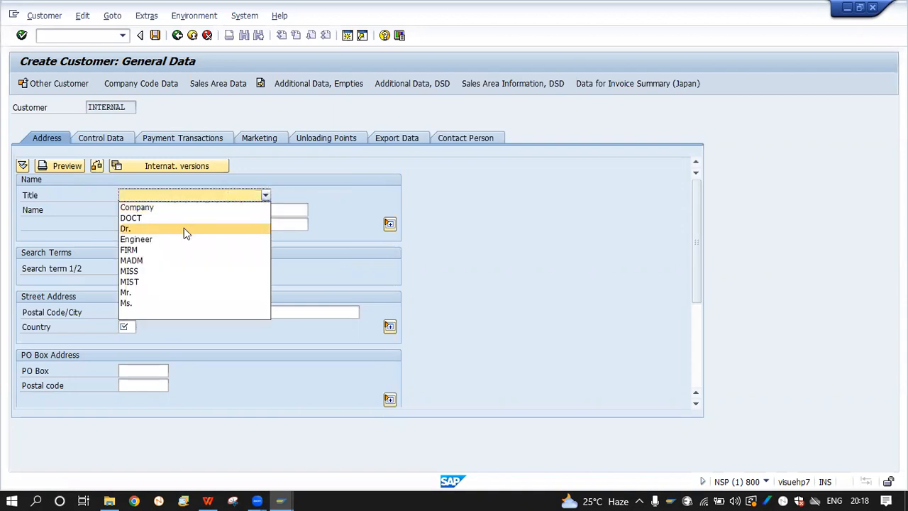
pyautogui.click(177, 207)
pyautogui.click(178, 210)
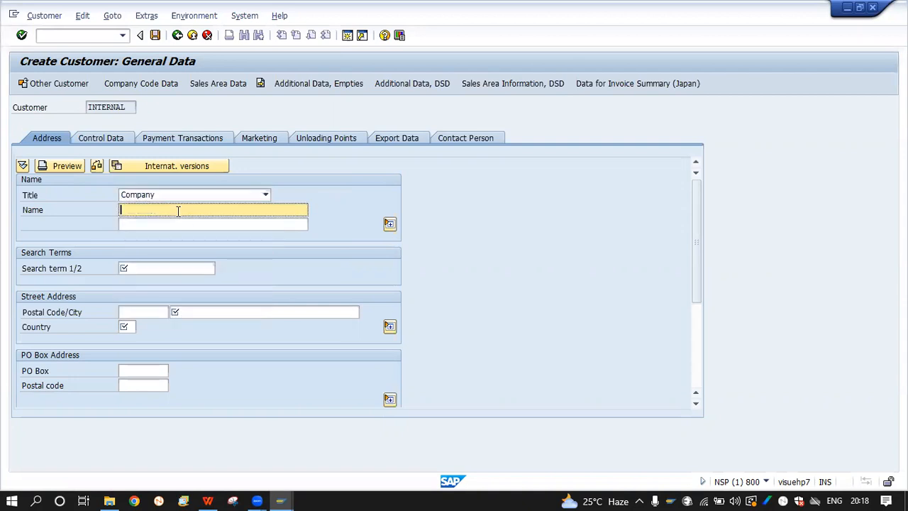
pyautogui.press('capslock')
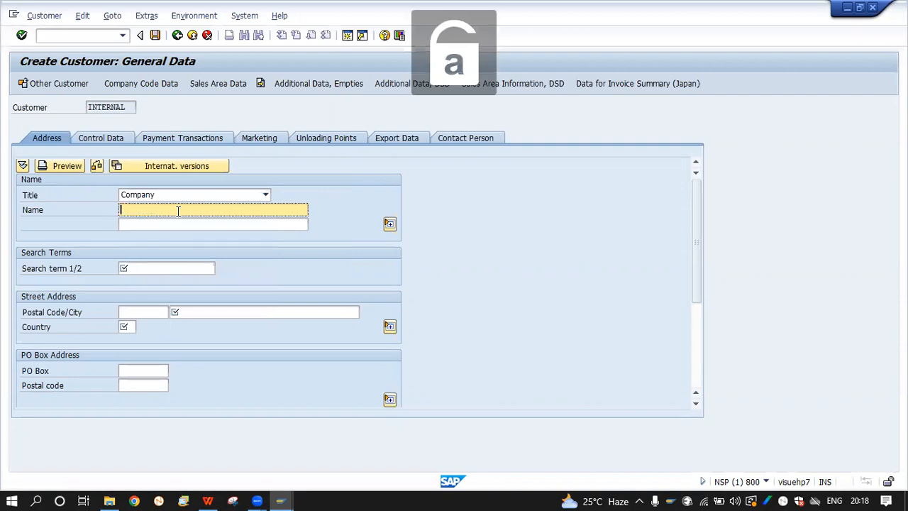
pyautogui.press('capslock')
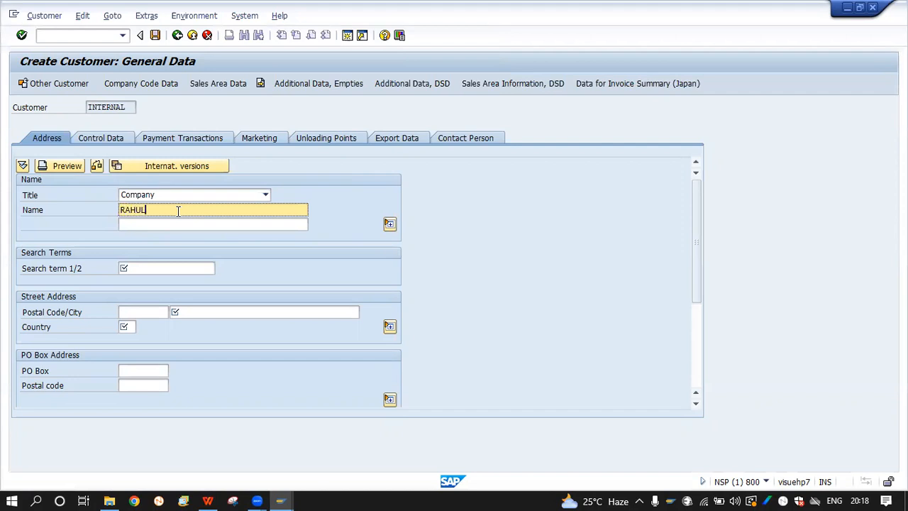
pyautogui.write('GENCY')
pyautogui.click(166, 268)
pyautogui.write('RAHUL')
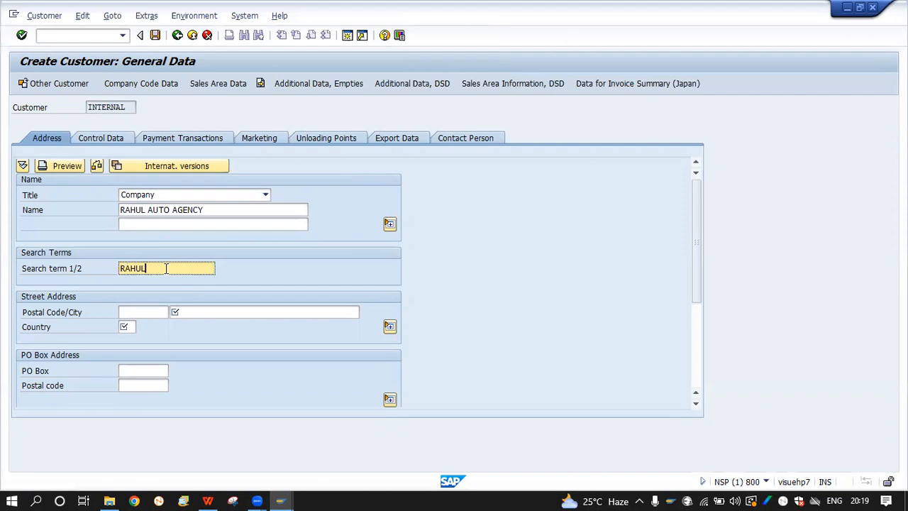
# Enter postal code 122010 and city NOIDA
pyautogui.click(132, 312)
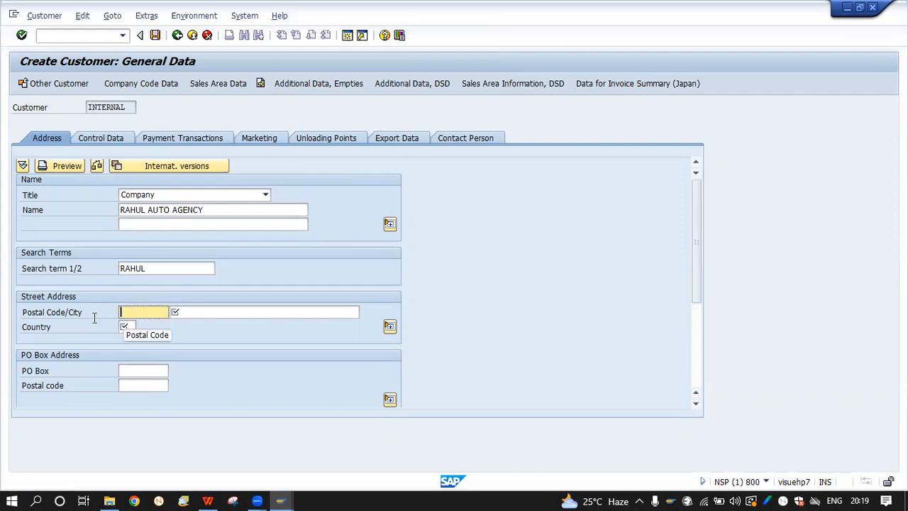
pyautogui.click(244, 310)
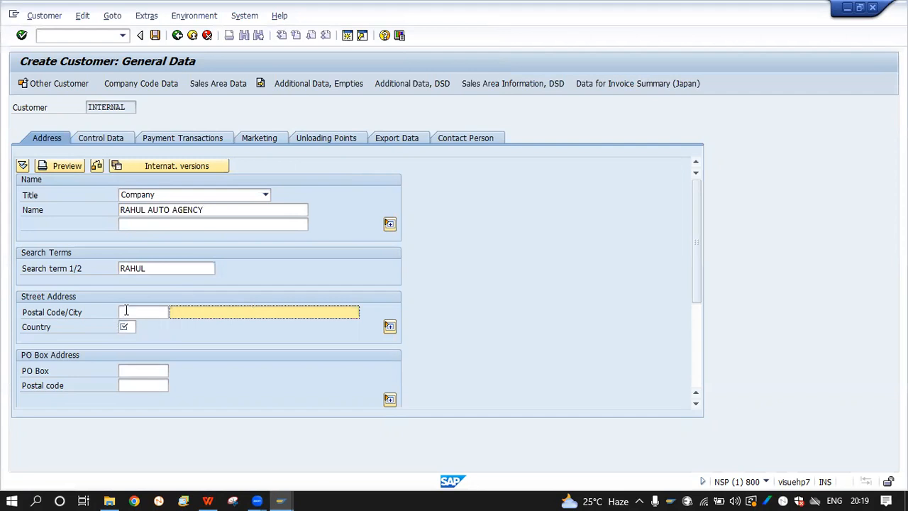
pyautogui.click(126, 311)
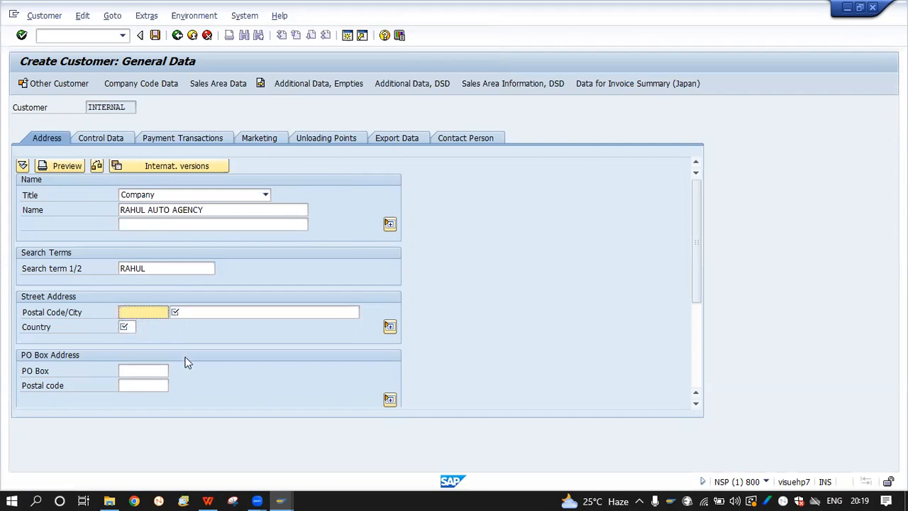
pyautogui.write('1220100')
pyautogui.click(230, 312)
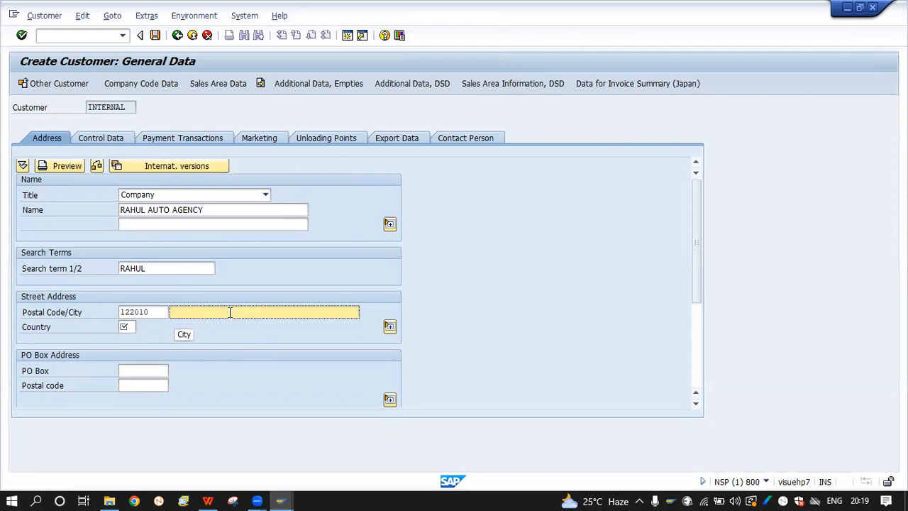
pyautogui.write('NOIDA')
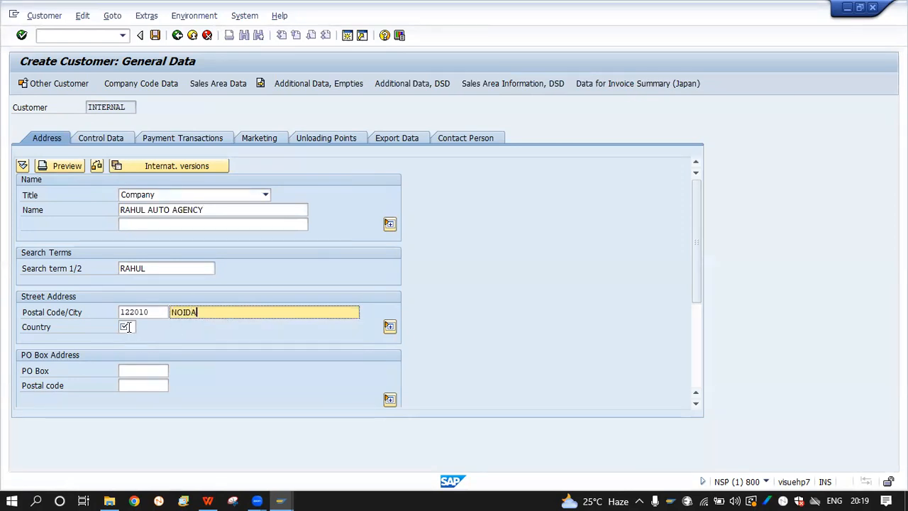
# Pick country key IN (INDIA) from the F4 country list
pyautogui.click(128, 327)
pyautogui.press('F4')
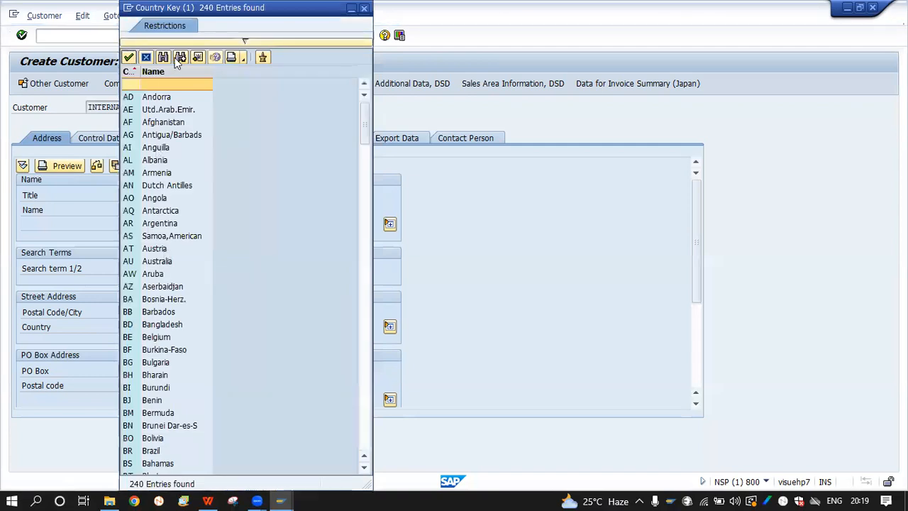
pyautogui.scroll(-2, 159, 352)
pyautogui.scroll(2, 159, 353)
pyautogui.scroll(-20, 159, 352)
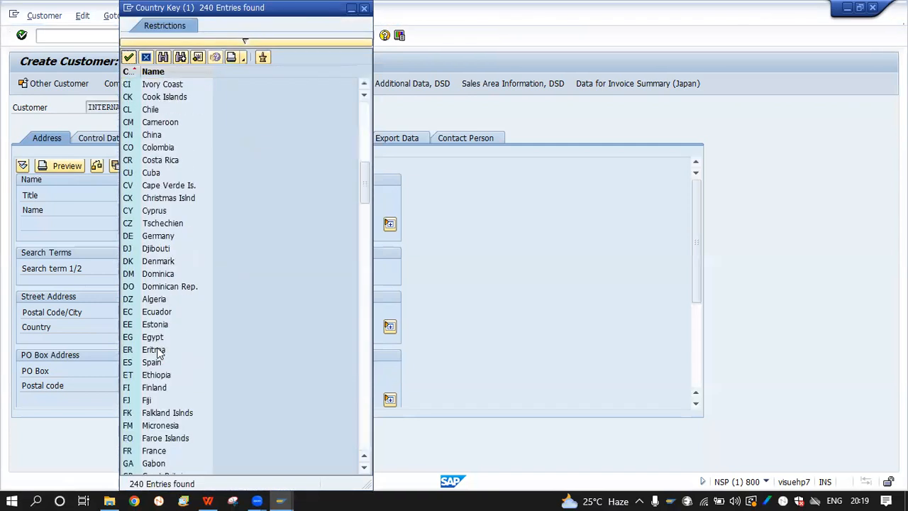
pyautogui.scroll(-8, 159, 353)
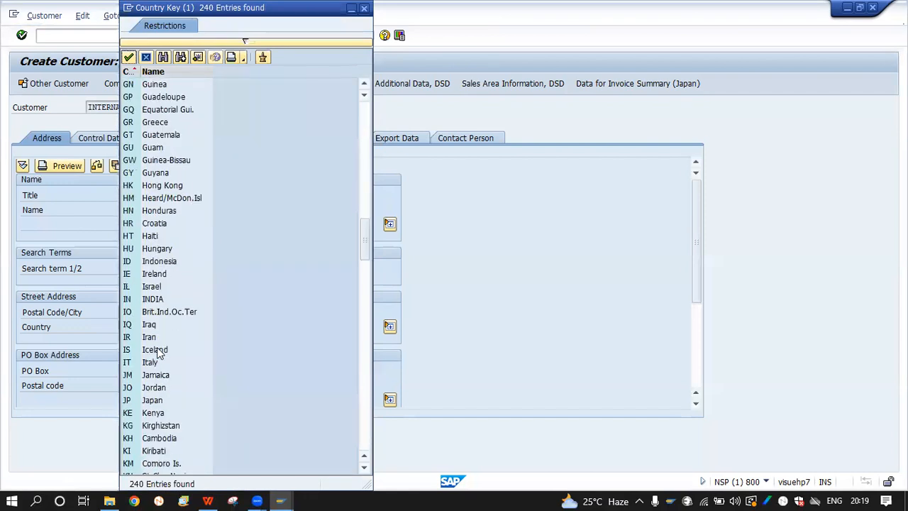
pyautogui.doubleClick(158, 298)
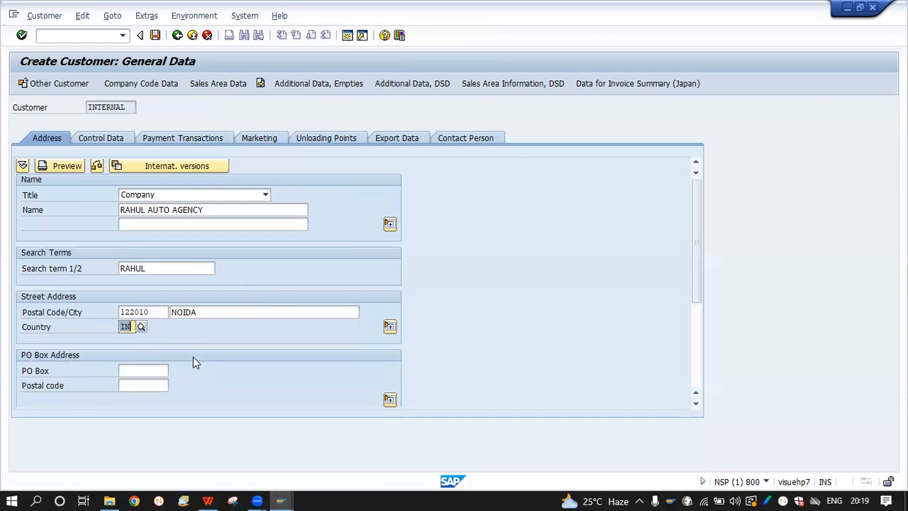
pyautogui.scroll(-5, 193, 357)
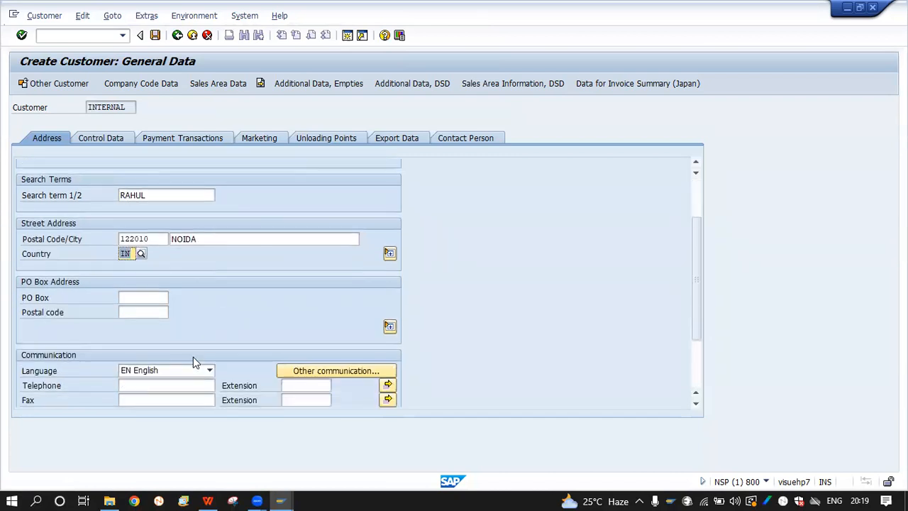
# Keep English as the communication language in the Communication section
pyautogui.click(153, 297)
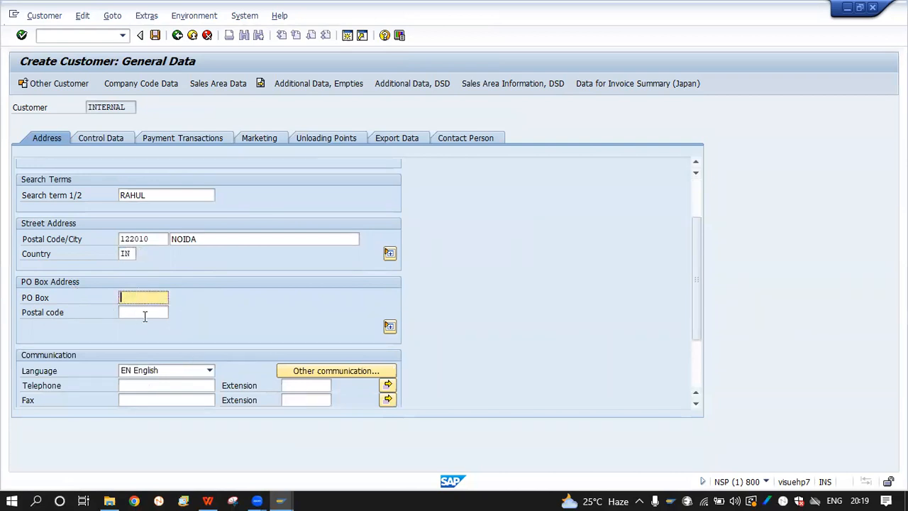
pyautogui.click(167, 316)
pyautogui.scroll(-2, 258, 318)
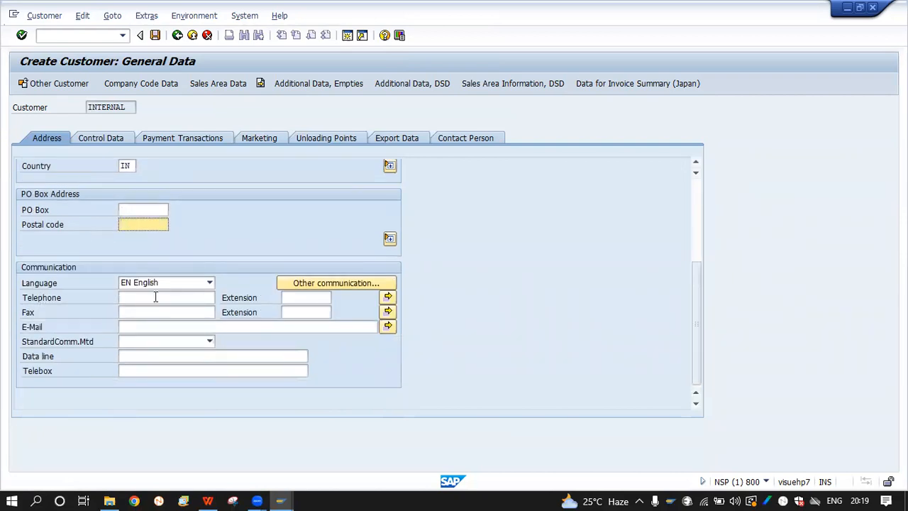
pyautogui.click(156, 297)
pyautogui.click(149, 282)
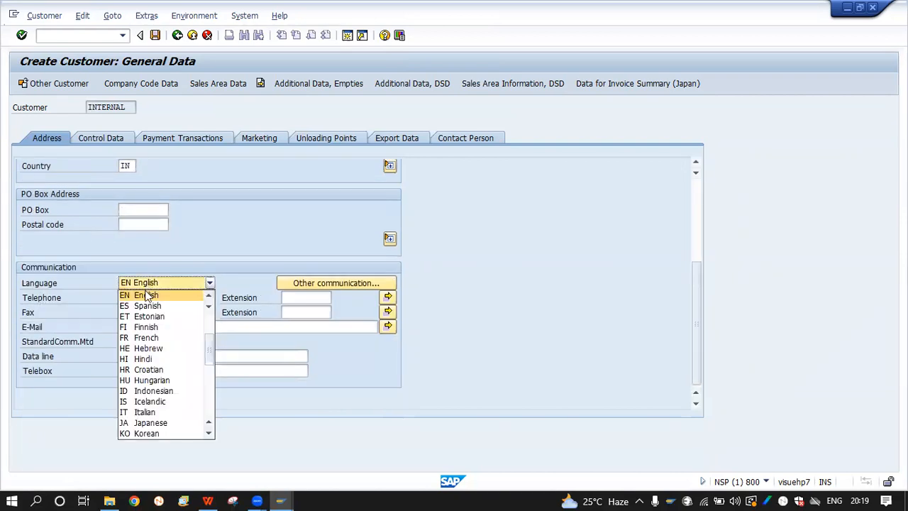
pyautogui.click(147, 295)
# Fill in the customer's e-mail address, add an extra row in the e-mail list, then dismiss it
pyautogui.click(166, 297)
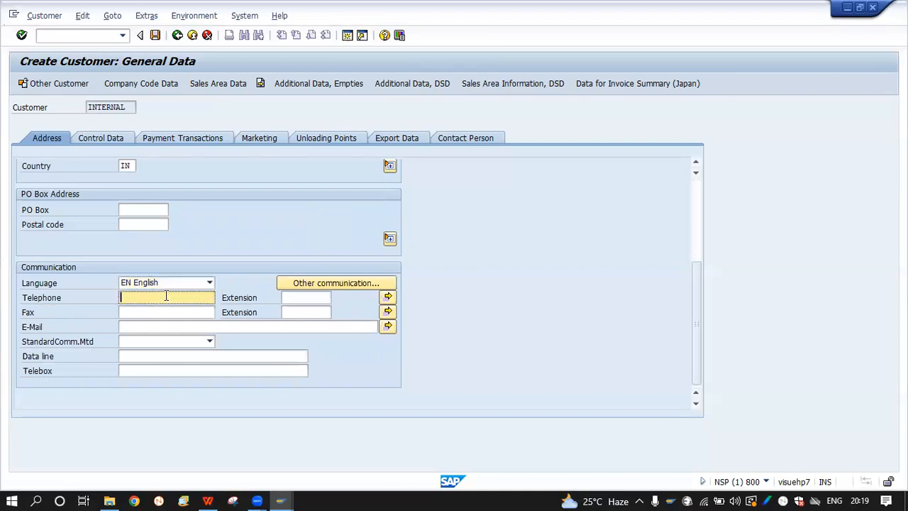
pyautogui.click(130, 315)
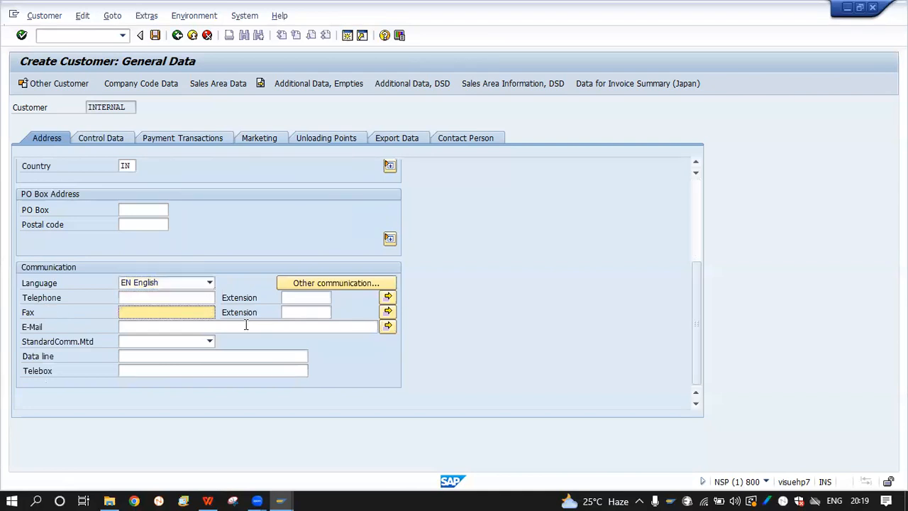
pyautogui.click(154, 326)
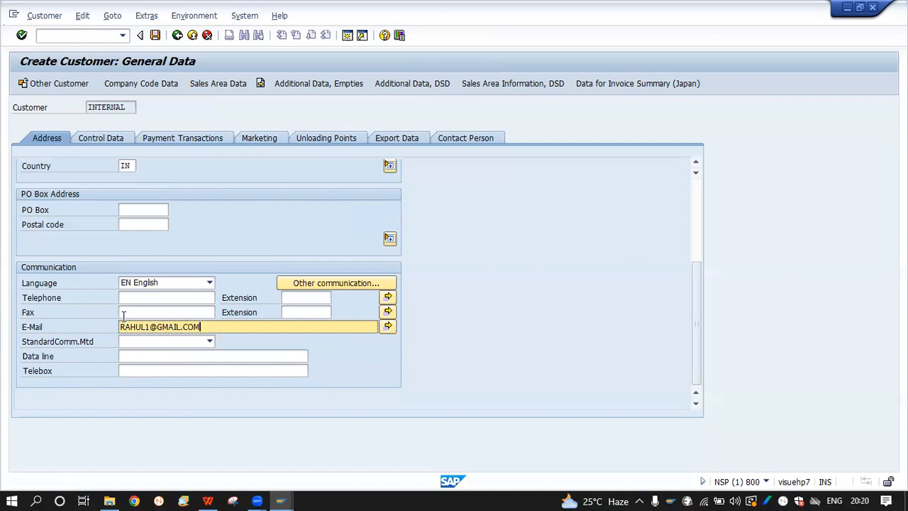
pyautogui.click(387, 326)
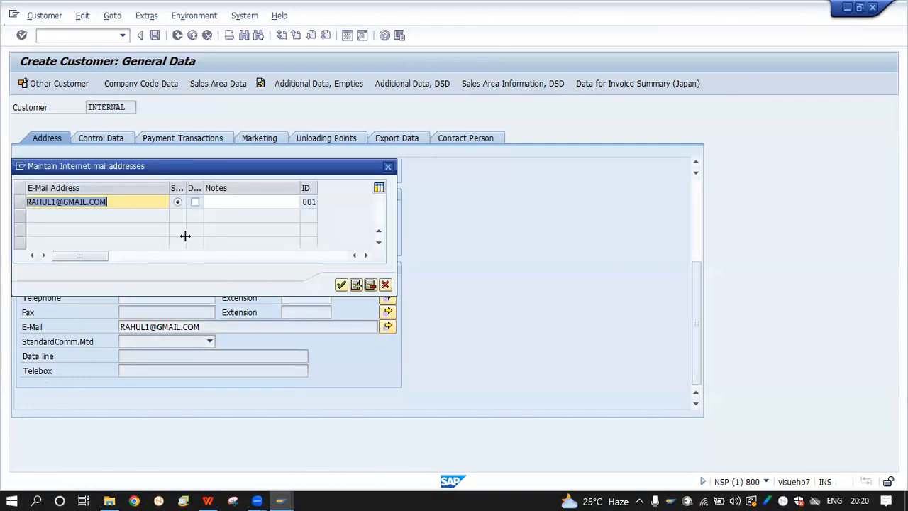
pyautogui.click(356, 286)
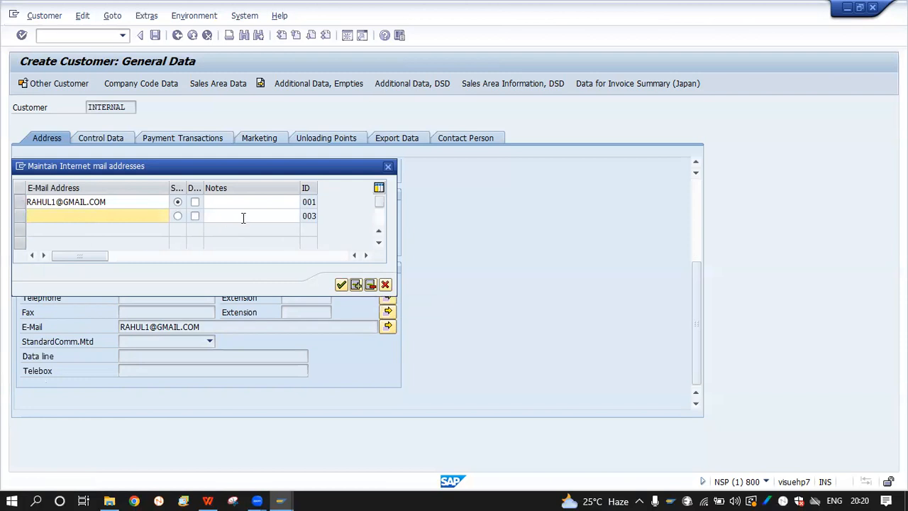
pyautogui.click(371, 285)
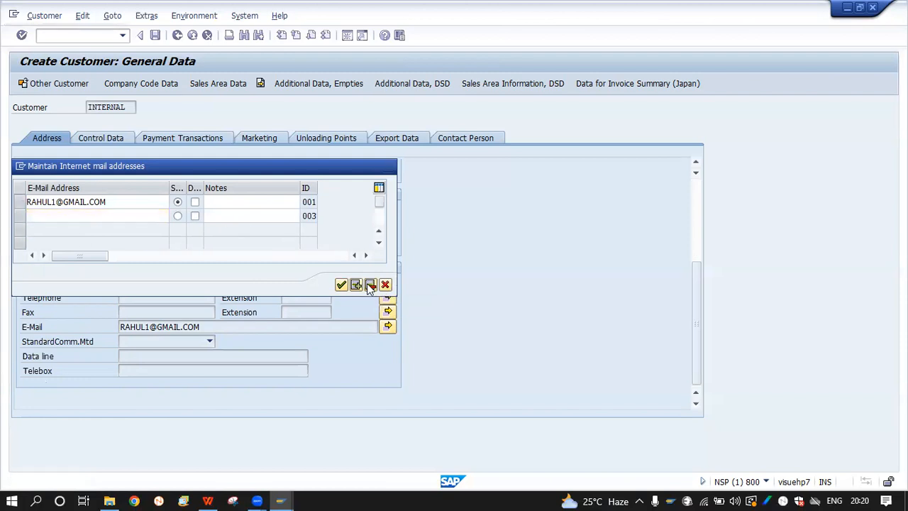
pyautogui.click(319, 372)
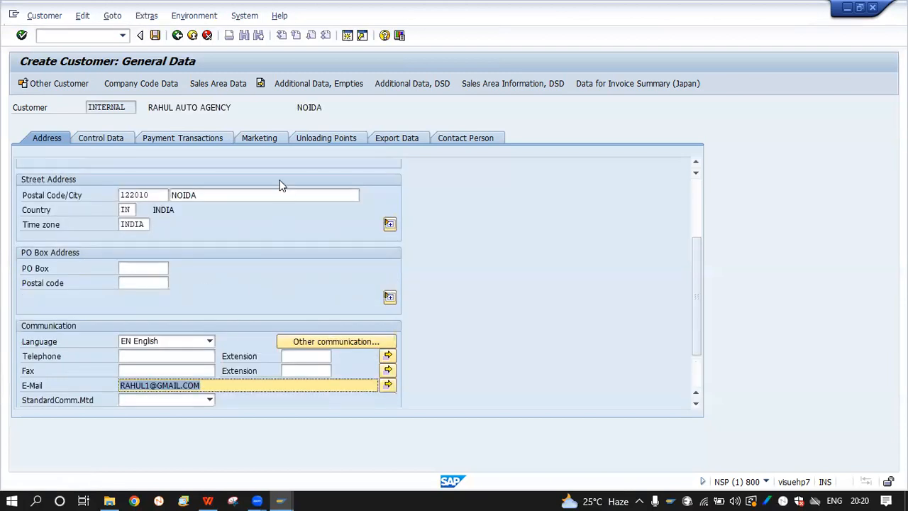
# Review the filled Address tab and move on to the Control Data tab
pyautogui.scroll(3, 281, 185)
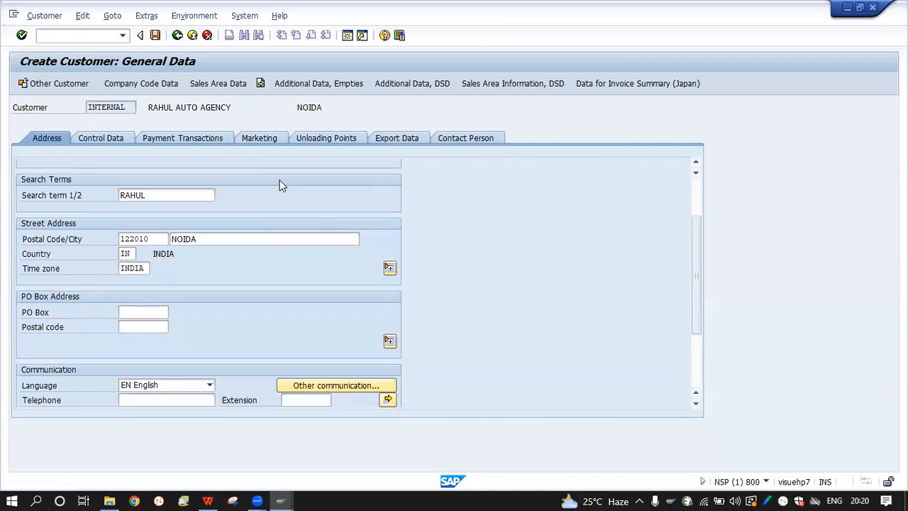
pyautogui.scroll(-1, 281, 187)
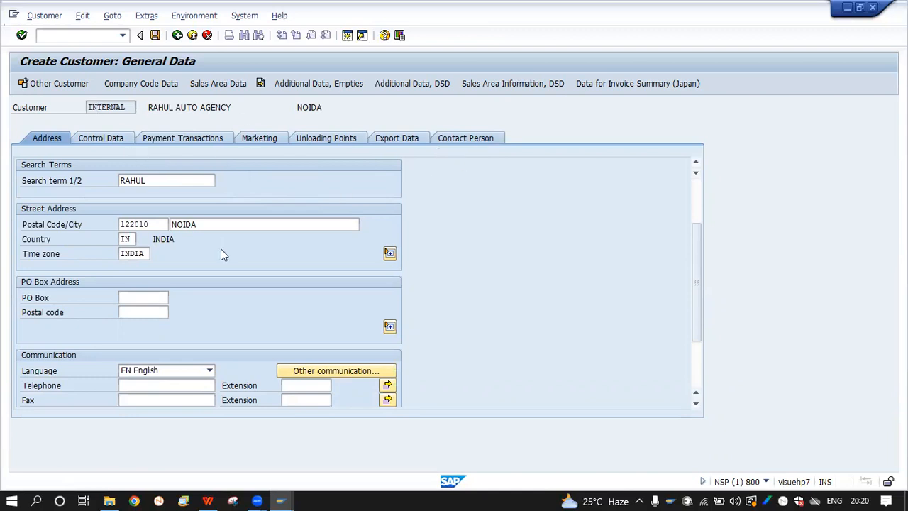
pyautogui.click(98, 139)
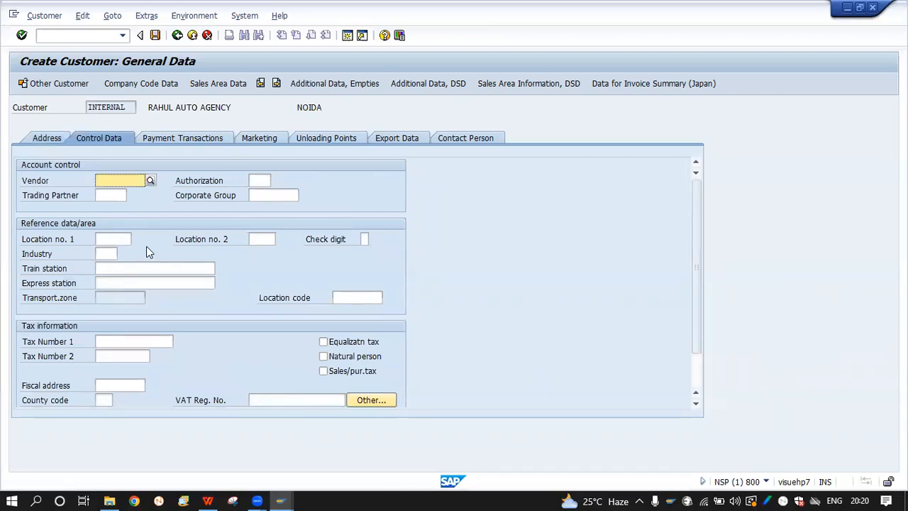
# Look over Payment Transactions and its bank account rows, then return to Control Data
pyautogui.click(197, 140)
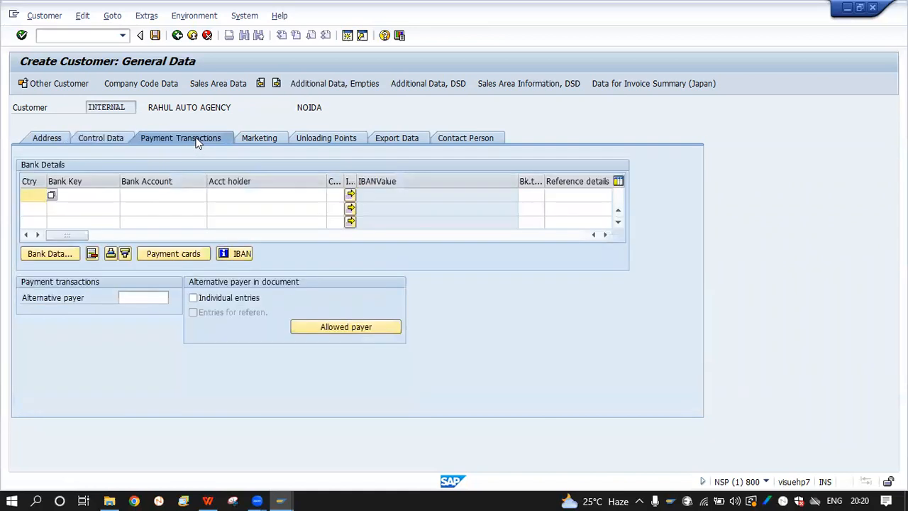
pyautogui.click(124, 207)
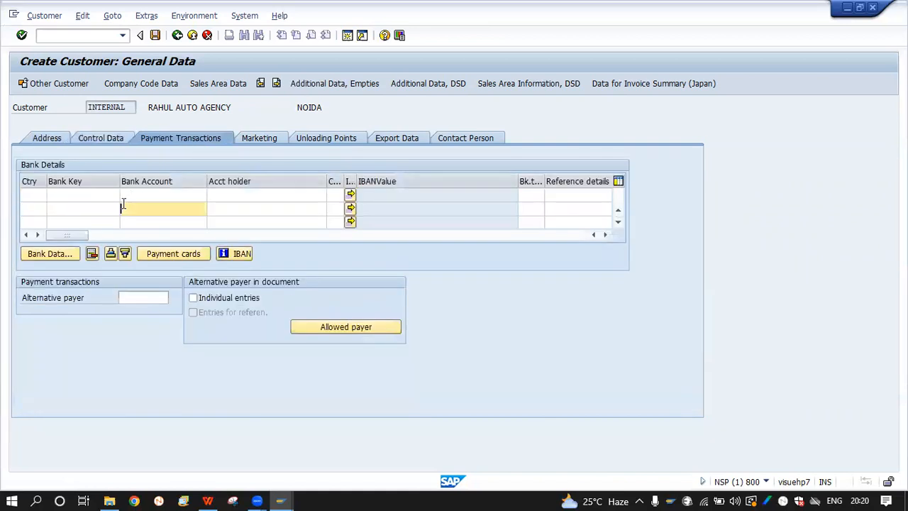
pyautogui.click(103, 140)
pyautogui.scroll(-1, 185, 365)
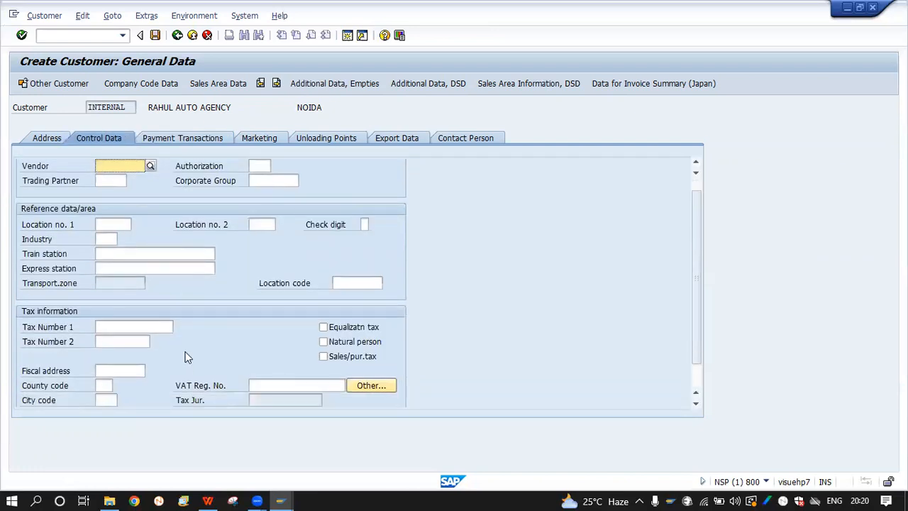
# On the Marketing tab, browse the 49 Nielsen IDs and close the list unchosen
pyautogui.click(252, 140)
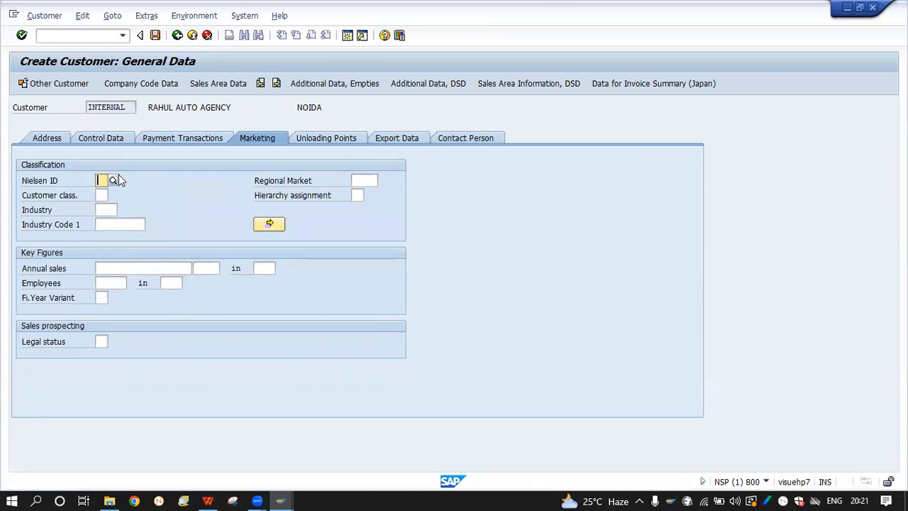
pyautogui.click(114, 180)
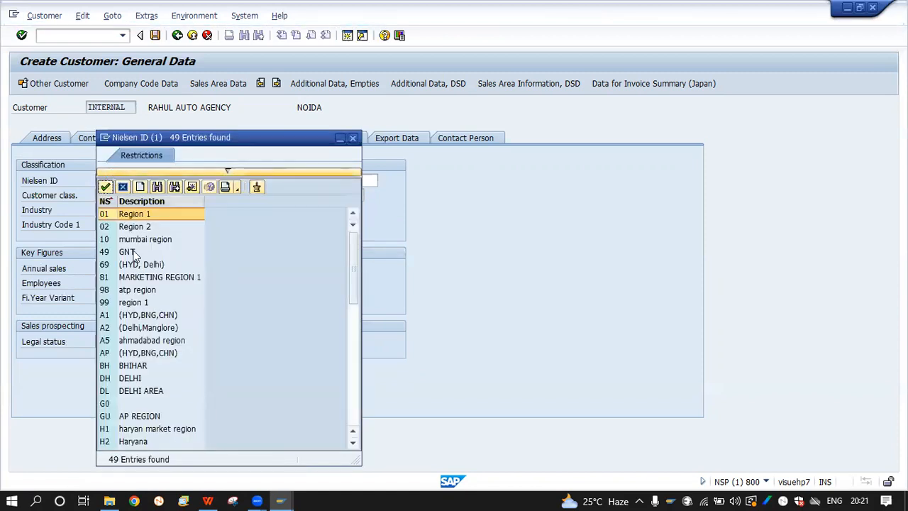
pyautogui.scroll(-1, 152, 355)
pyautogui.scroll(-10, 152, 351)
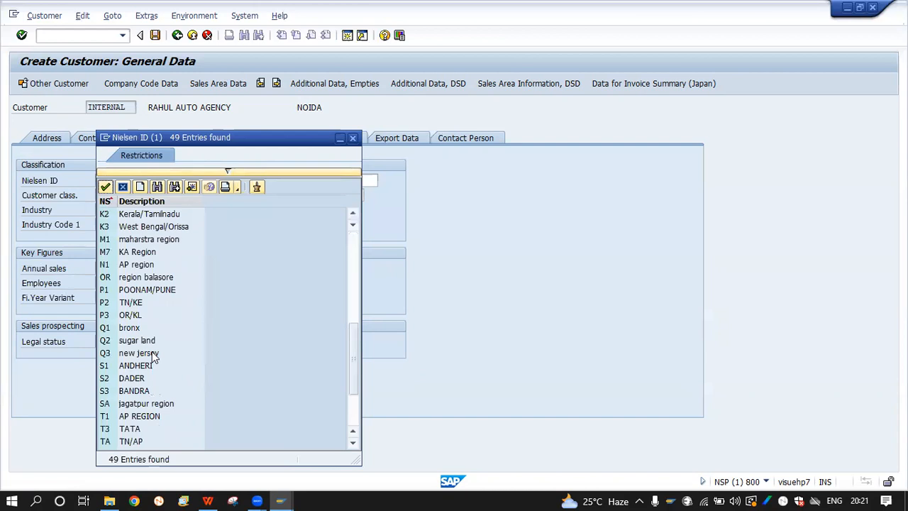
pyautogui.scroll(2, 152, 351)
pyautogui.scroll(9, 152, 351)
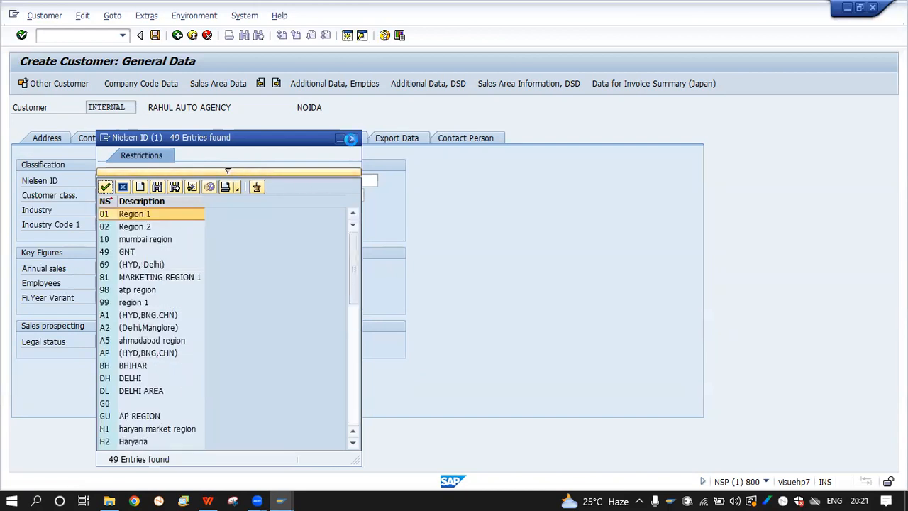
pyautogui.click(350, 139)
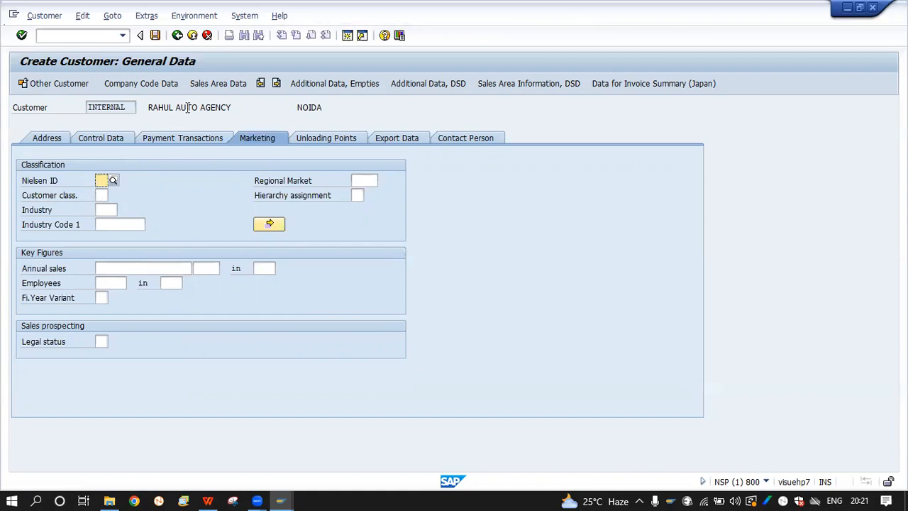
# In a new session, run SPRO and show the SAP Reference IMG
pyautogui.click(351, 37)
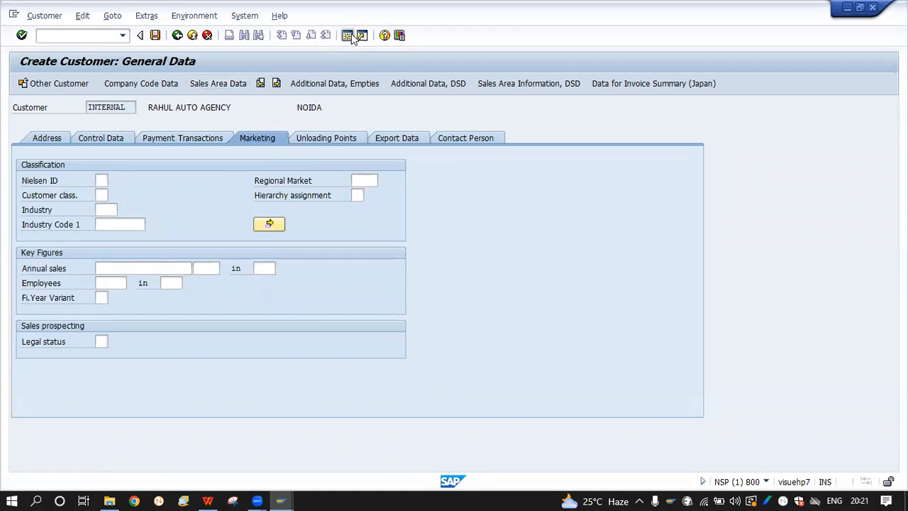
pyautogui.write('SPRO')
pyautogui.press('Return')
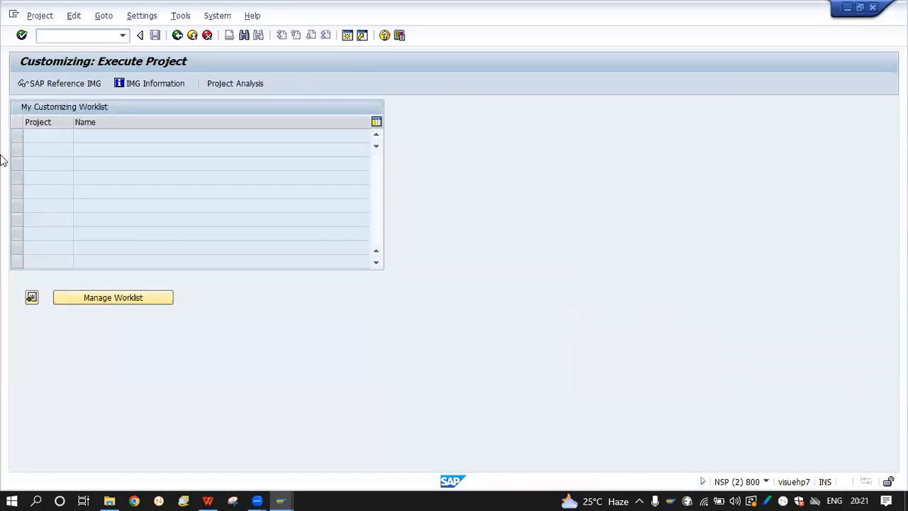
pyautogui.click(73, 83)
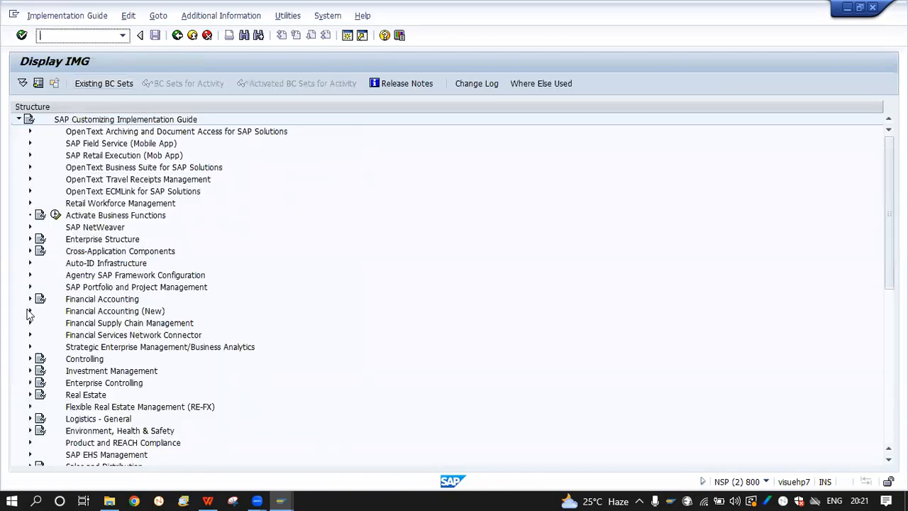
pyautogui.scroll(-5, 71, 305)
pyautogui.scroll(1, 71, 305)
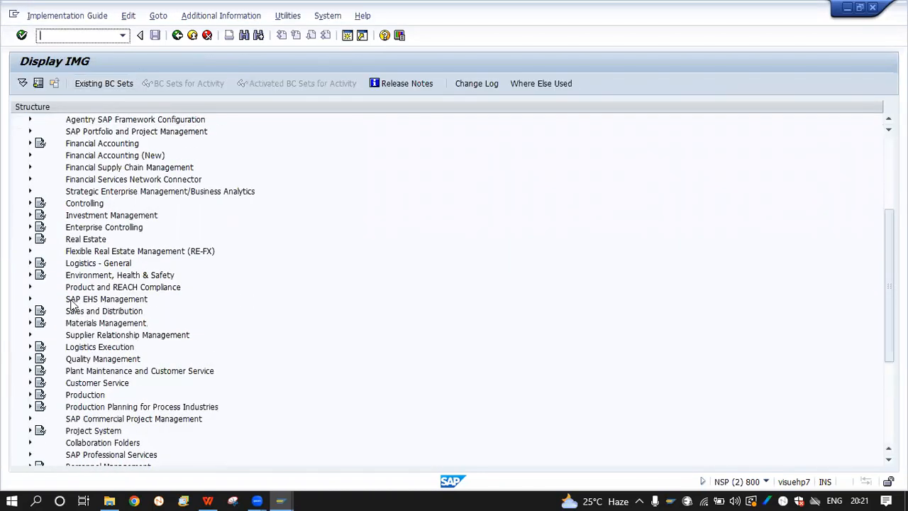
# Execute SD > Master Data > Business Partners > Customers > Marketing > Define Nielsen ID and review its entries
pyautogui.click(30, 312)
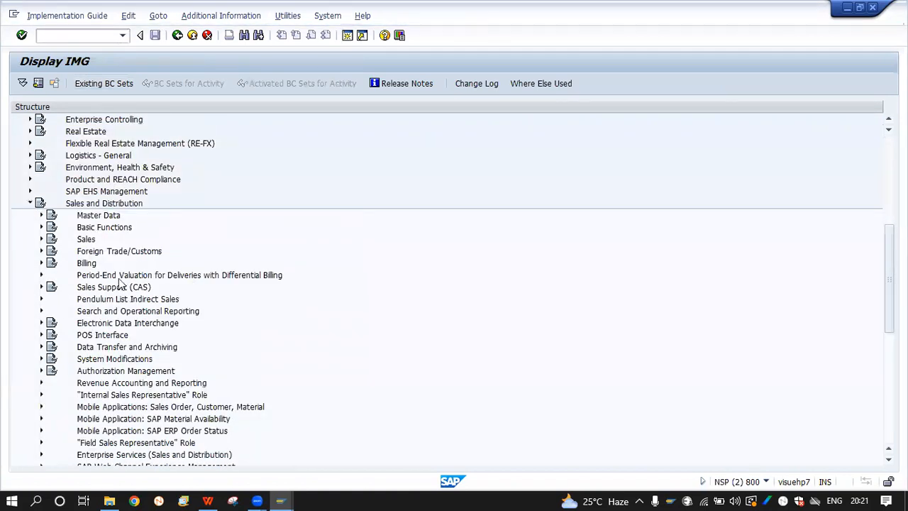
pyautogui.click(41, 215)
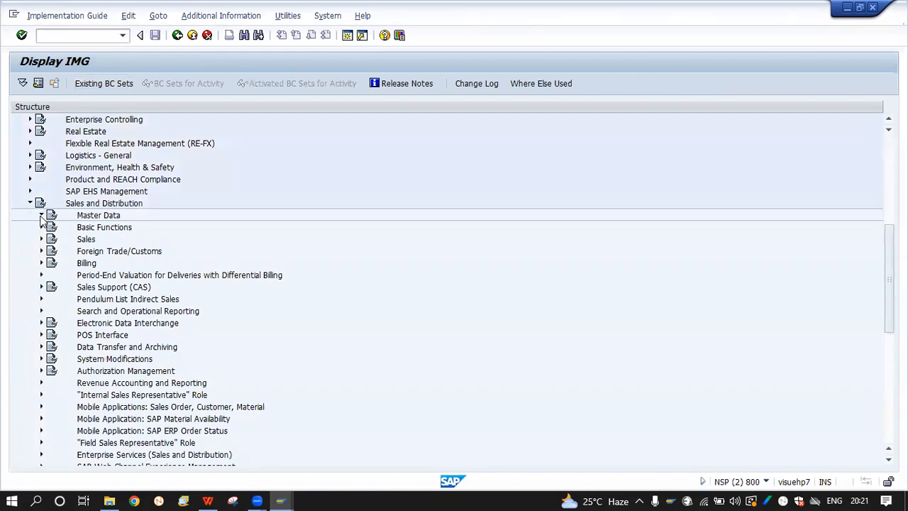
pyautogui.click(51, 251)
pyautogui.click(63, 264)
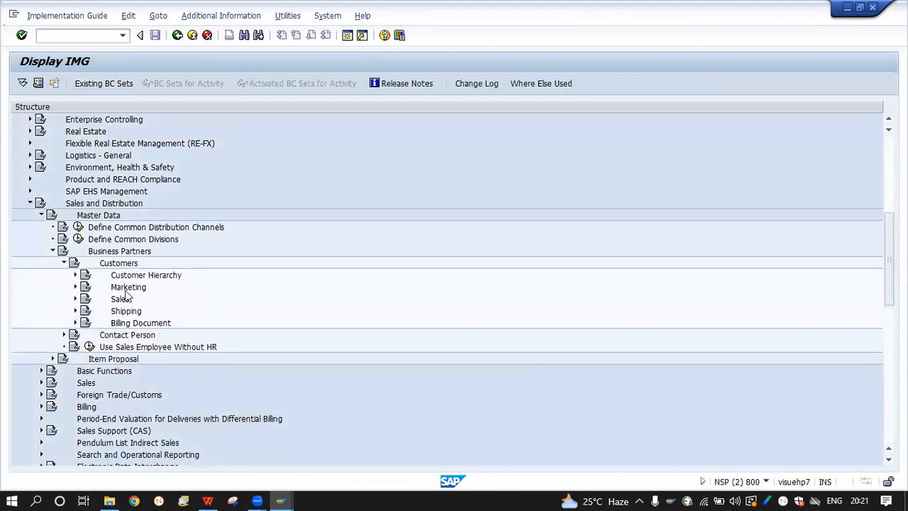
pyautogui.click(76, 286)
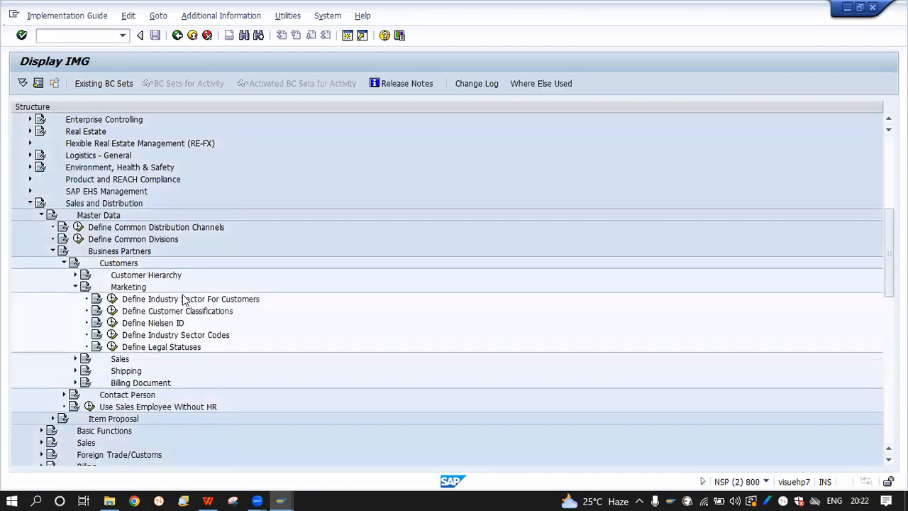
pyautogui.click(113, 324)
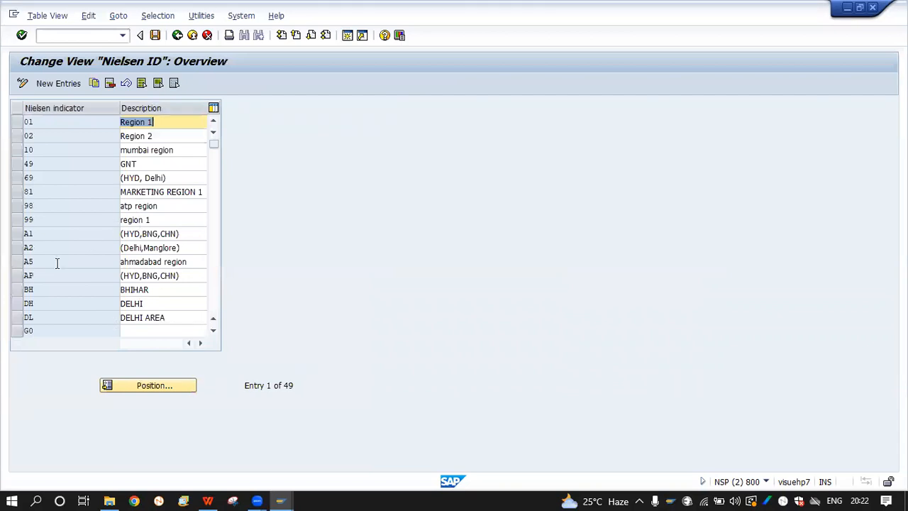
pyautogui.scroll(-2, 56, 263)
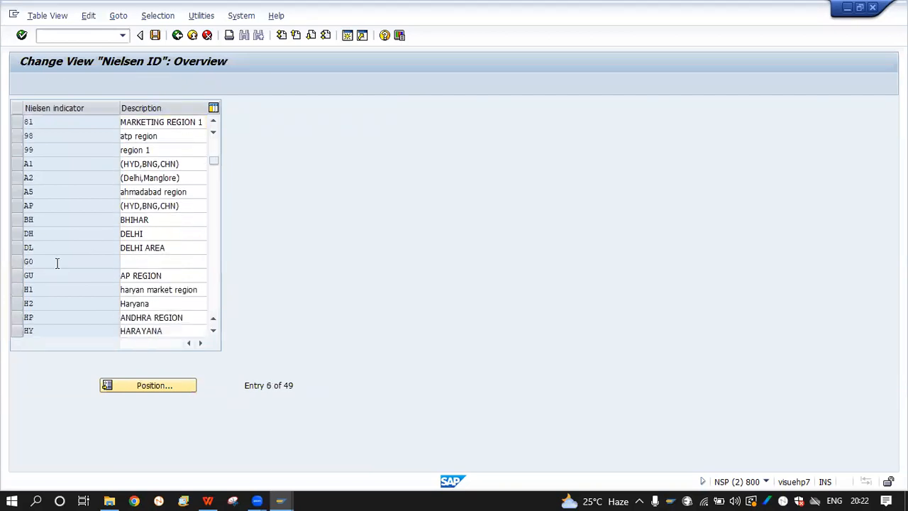
pyautogui.scroll(-3, 56, 262)
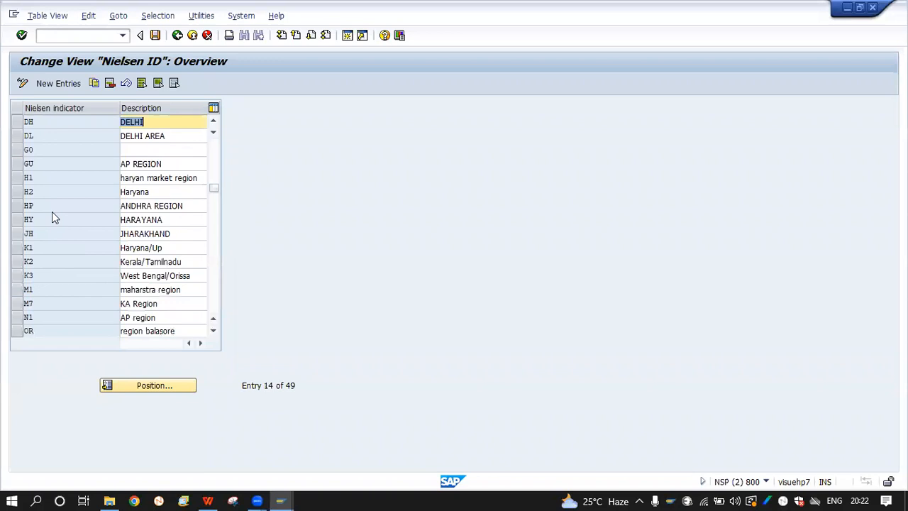
pyautogui.scroll(-1, 52, 212)
pyautogui.scroll(5, 51, 211)
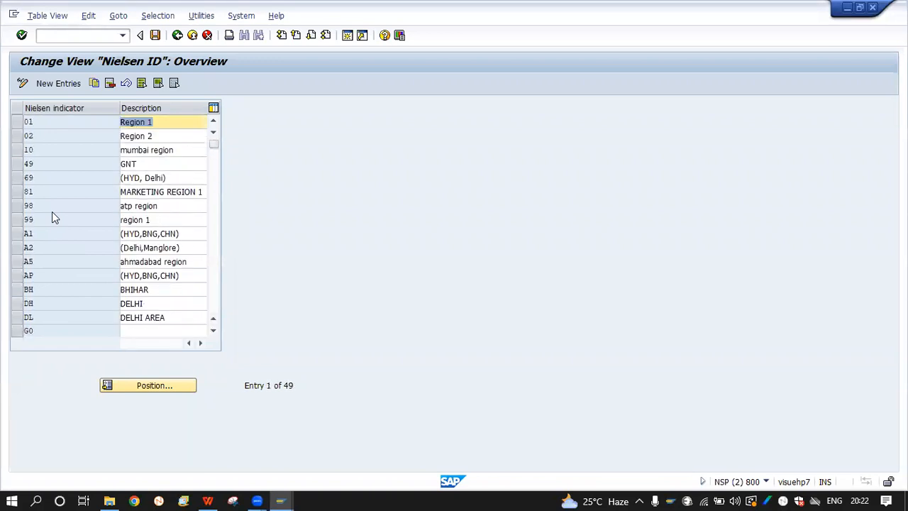
# Add Nielsen ID RH described as NOIDA, save it under the customizing request, and return to the IMG tree
pyautogui.click(59, 85)
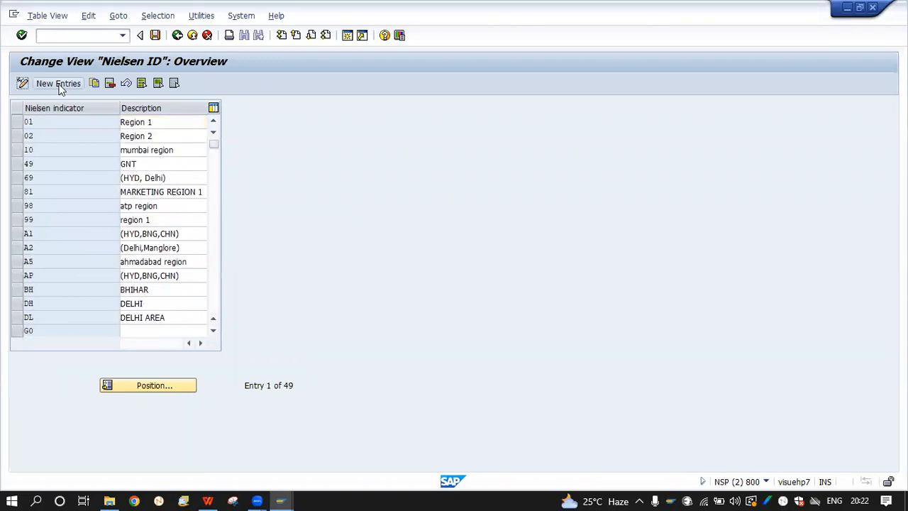
pyautogui.write('RY')
pyautogui.write('H')
pyautogui.press('Tab')
pyautogui.write('NOIDA')
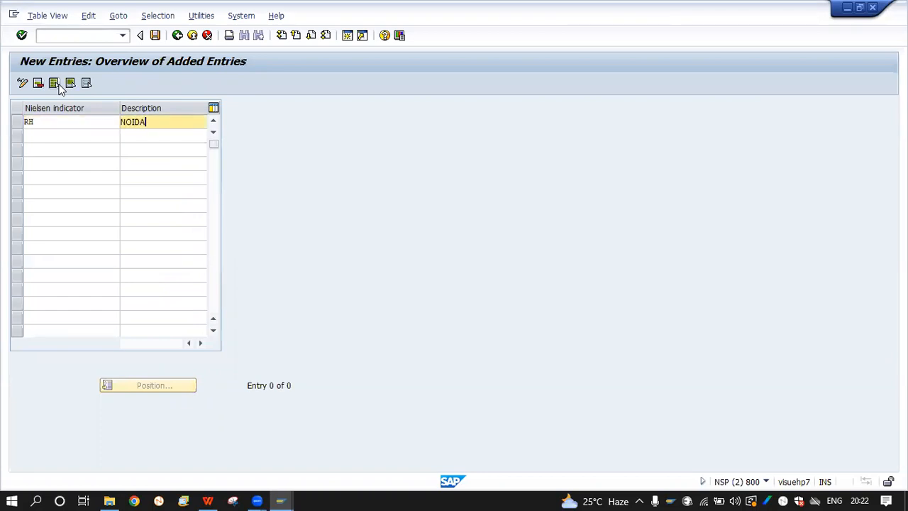
pyautogui.click(155, 35)
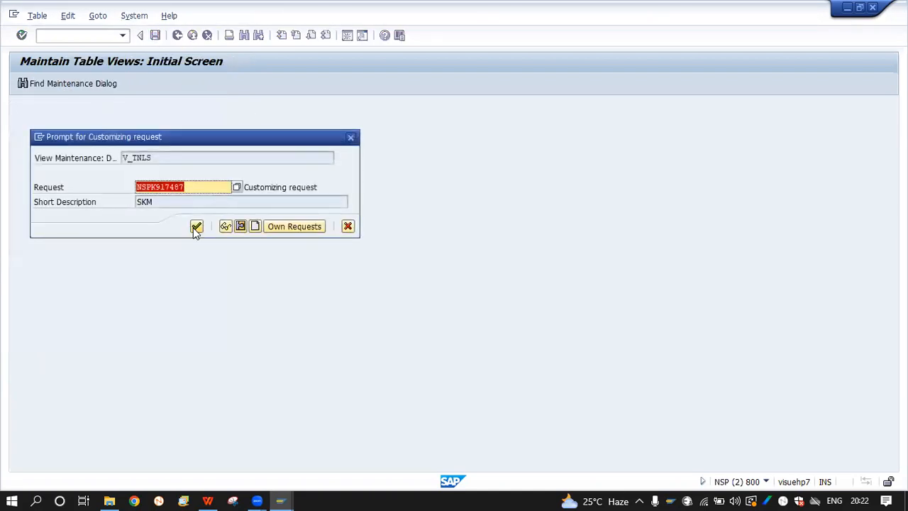
pyautogui.click(196, 226)
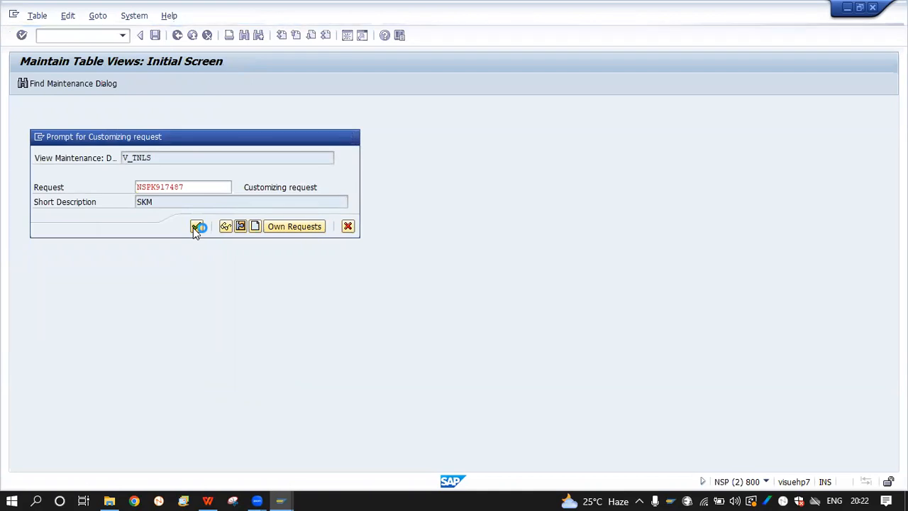
pyautogui.click(171, 38)
pyautogui.click(174, 37)
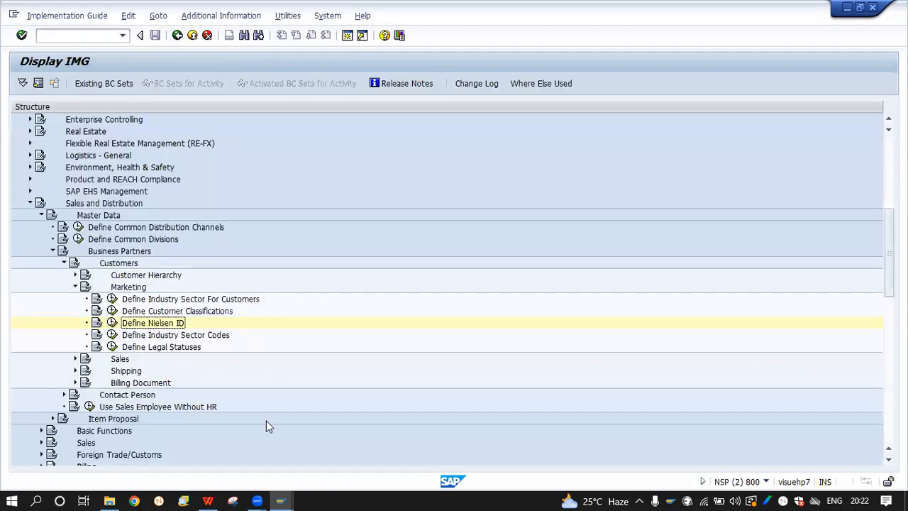
# In the Create Customer window, set the Nielsen ID to RH (NOIDA) by searching the value list
pyautogui.moveTo(280, 499)
pyautogui.click(261, 452)
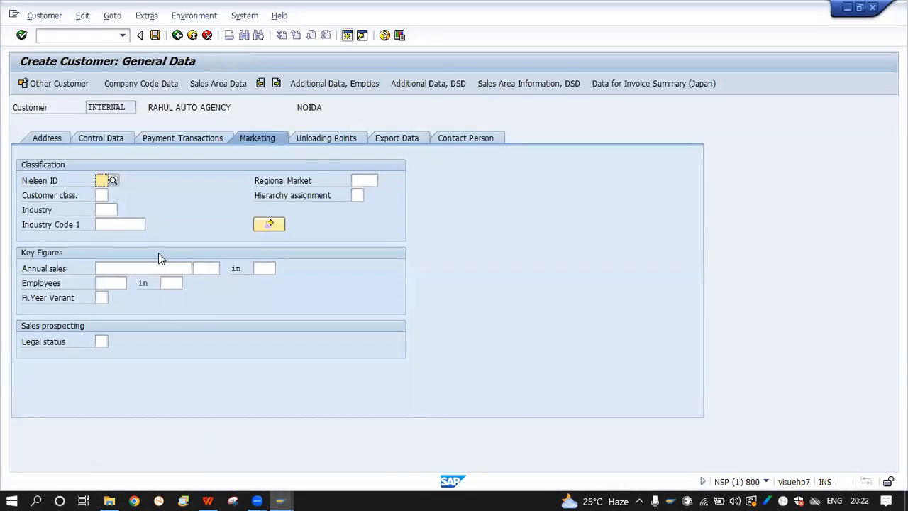
pyautogui.click(115, 179)
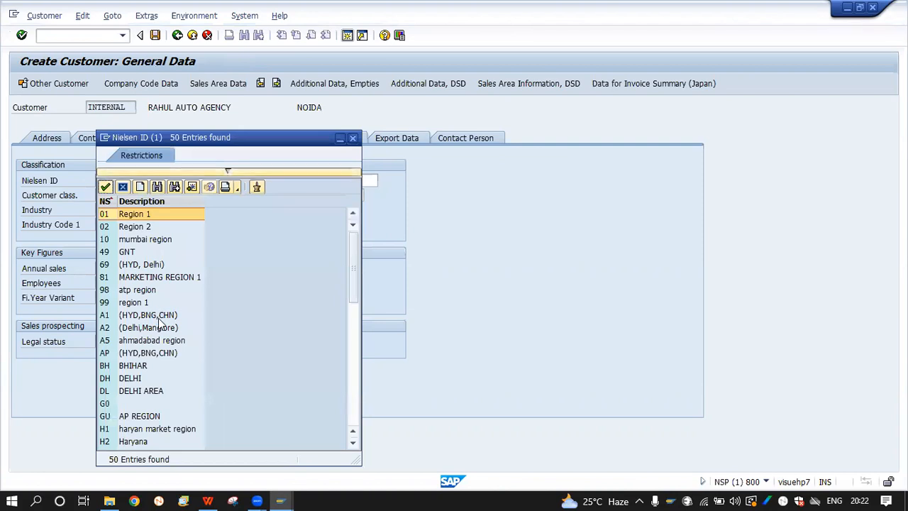
pyautogui.scroll(-7, 159, 320)
pyautogui.scroll(-4, 159, 322)
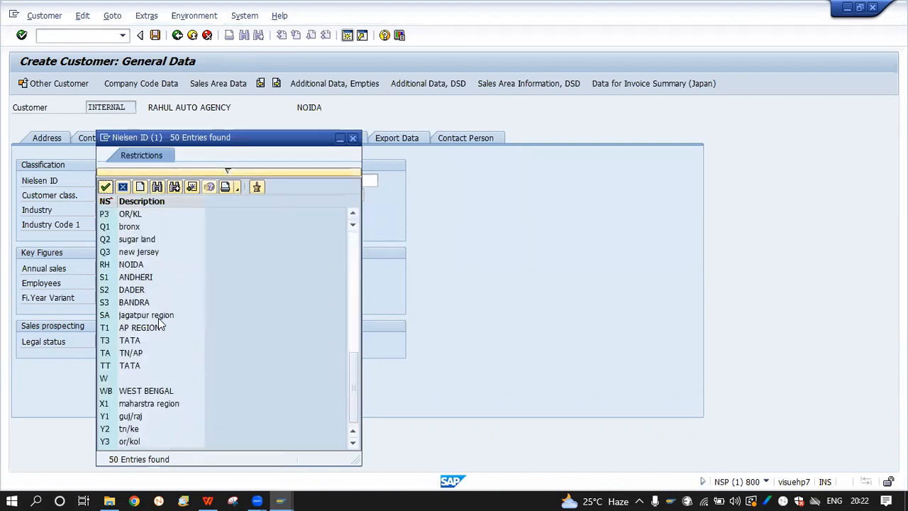
pyautogui.click(158, 186)
pyautogui.write('rh')
pyautogui.press('Return')
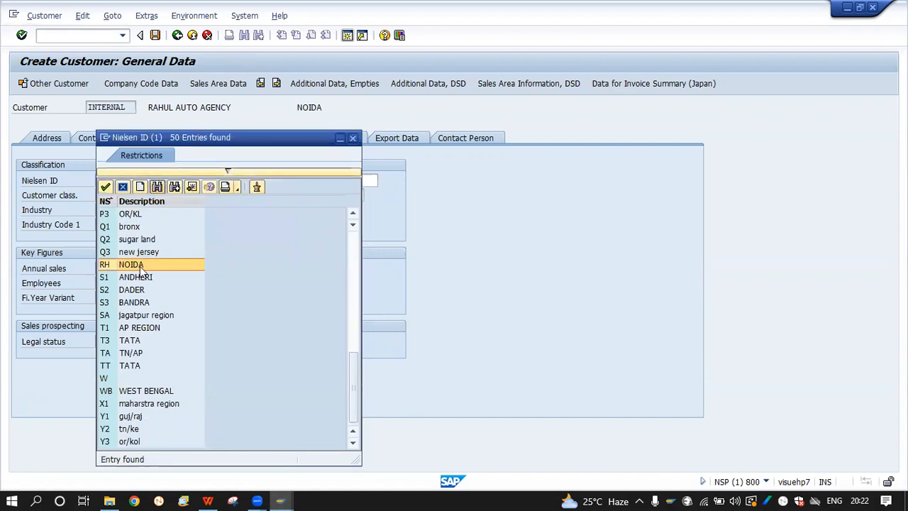
pyautogui.doubleClick(138, 267)
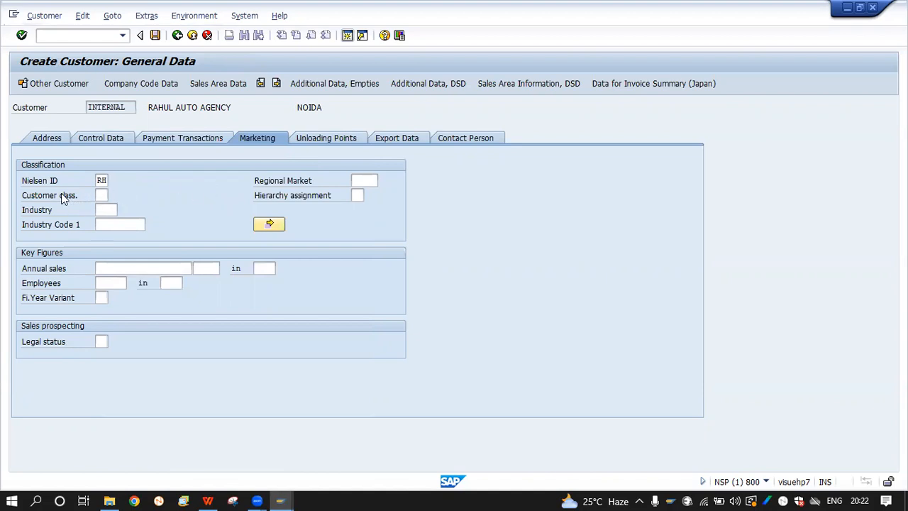
# Check the Customer class value list without choosing, then return to the IMG window
pyautogui.click(106, 195)
pyautogui.click(115, 198)
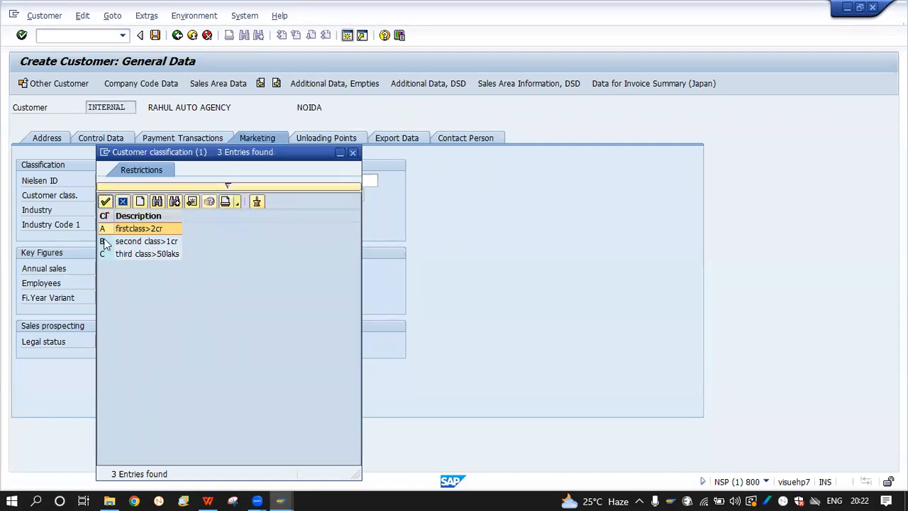
pyautogui.click(354, 154)
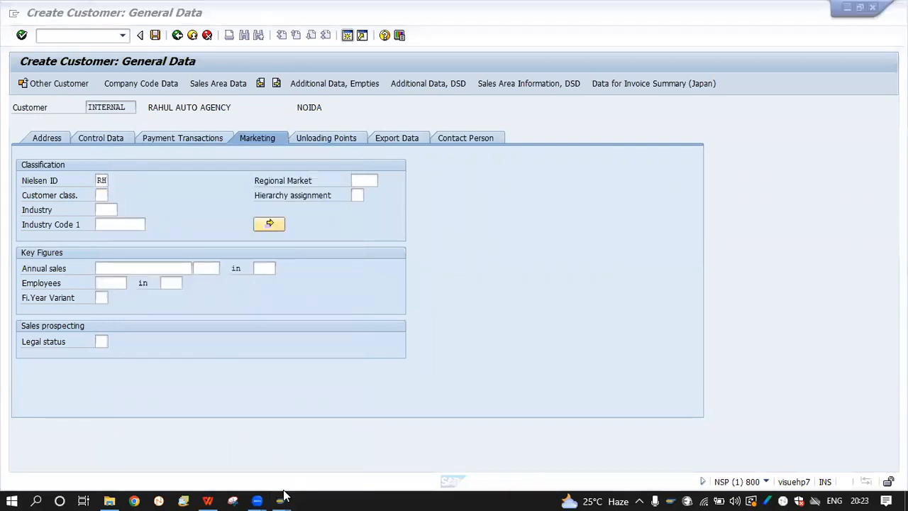
pyautogui.moveTo(282, 496)
pyautogui.click(376, 454)
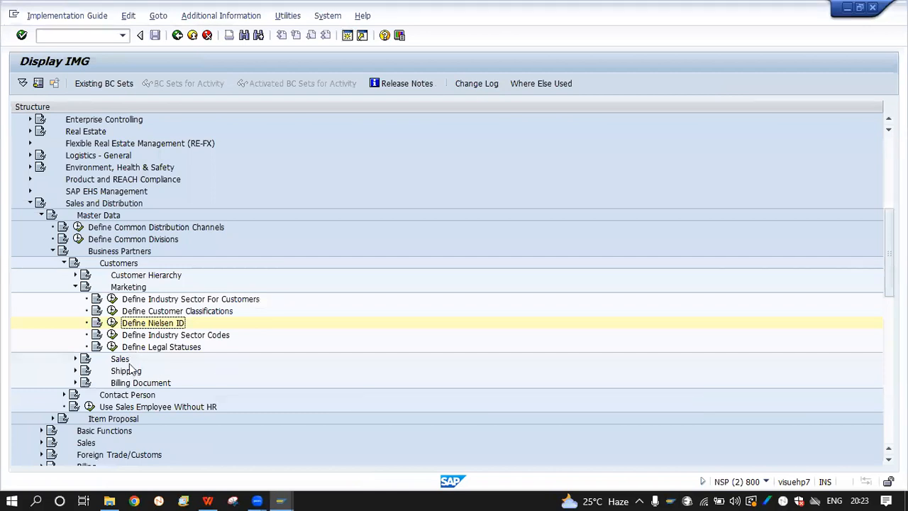
# Open the Define Customer Classifications activity under the Marketing settings
pyautogui.click(114, 312)
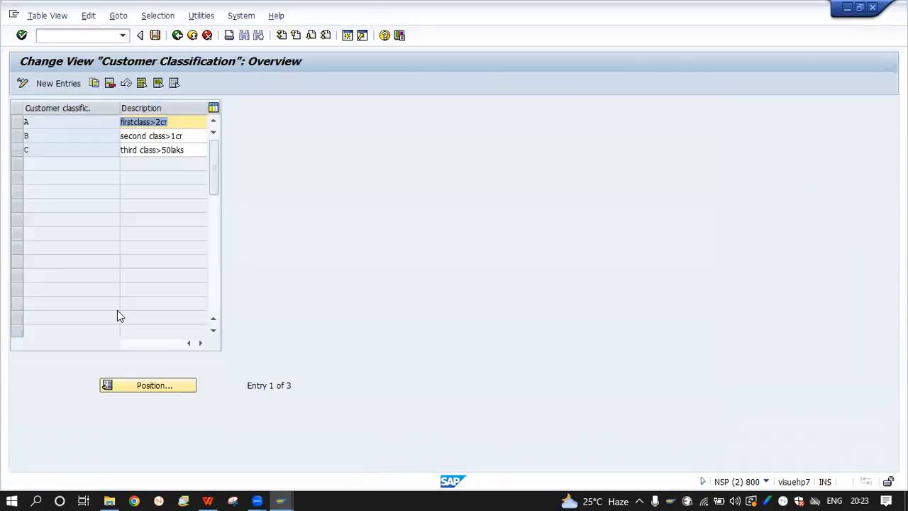
pyautogui.click(178, 36)
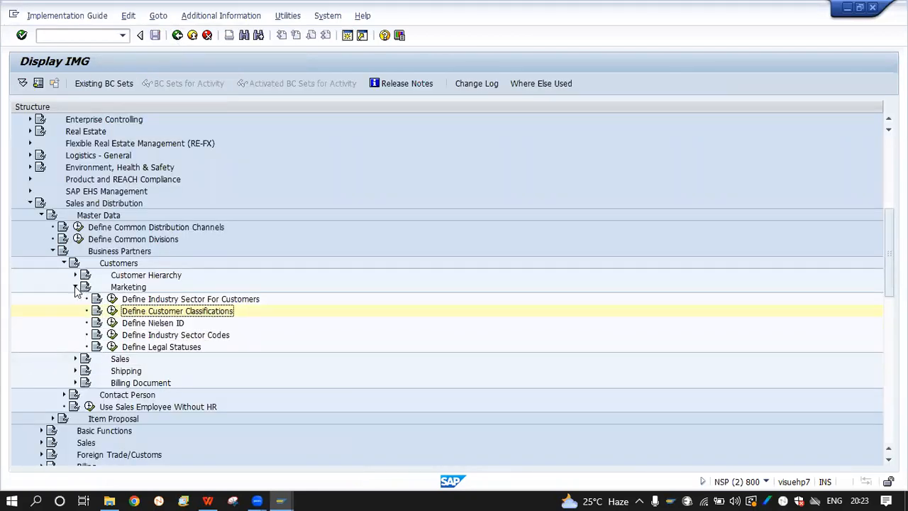
pyautogui.click(75, 287)
pyautogui.click(75, 287)
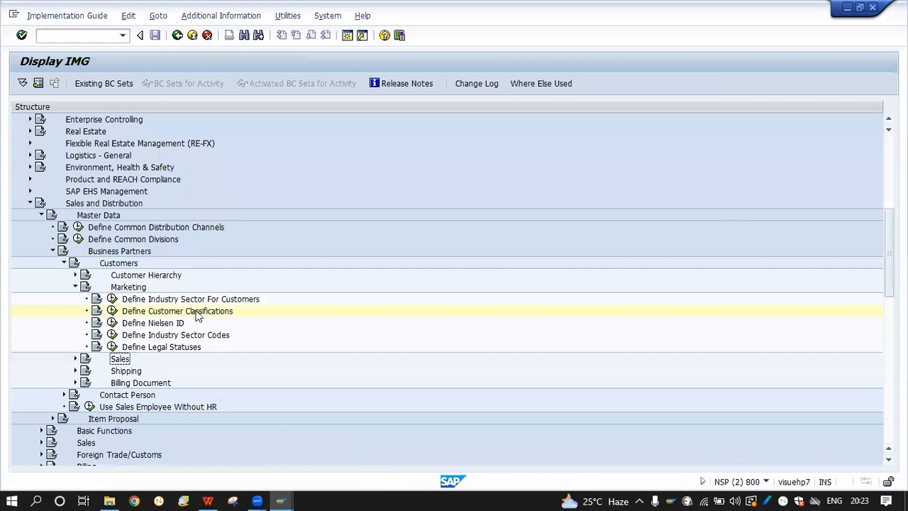
pyautogui.click(112, 311)
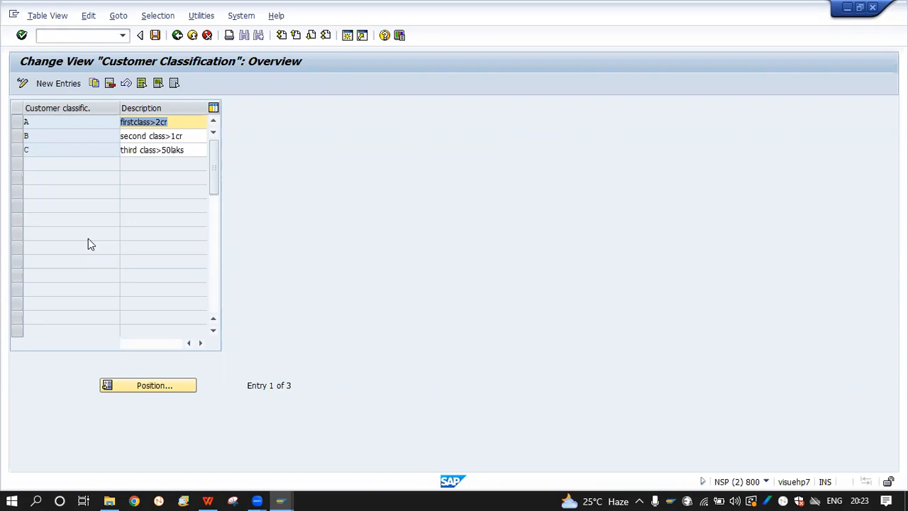
# Review the descriptions of classes A, B and C, then reopen the classification table
pyautogui.click(176, 122)
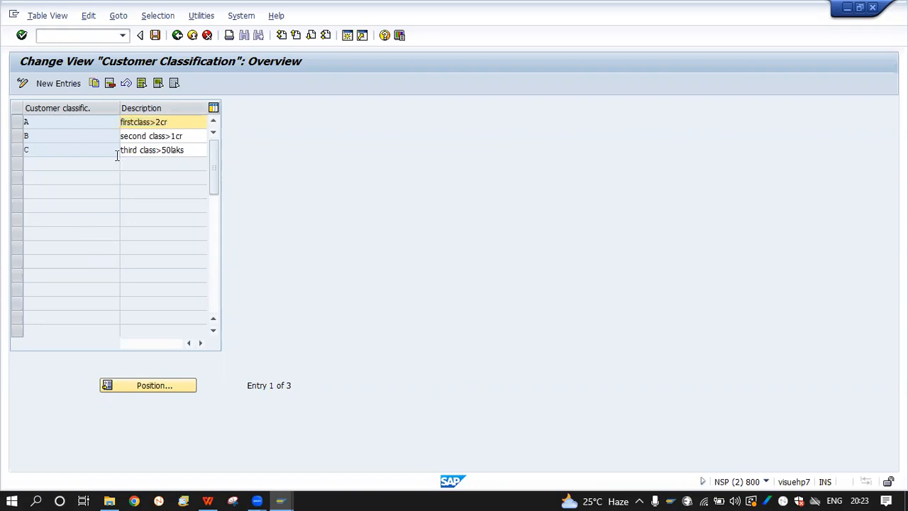
pyautogui.click(184, 134)
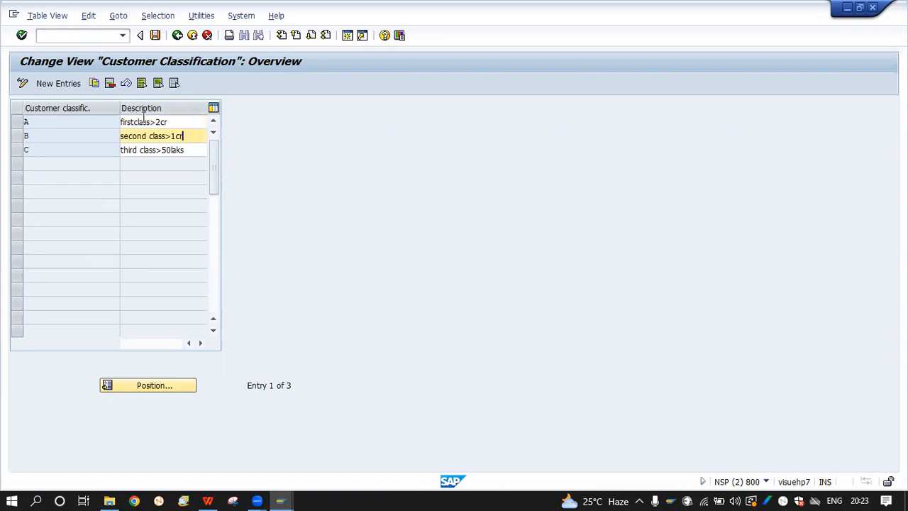
pyautogui.click(162, 122)
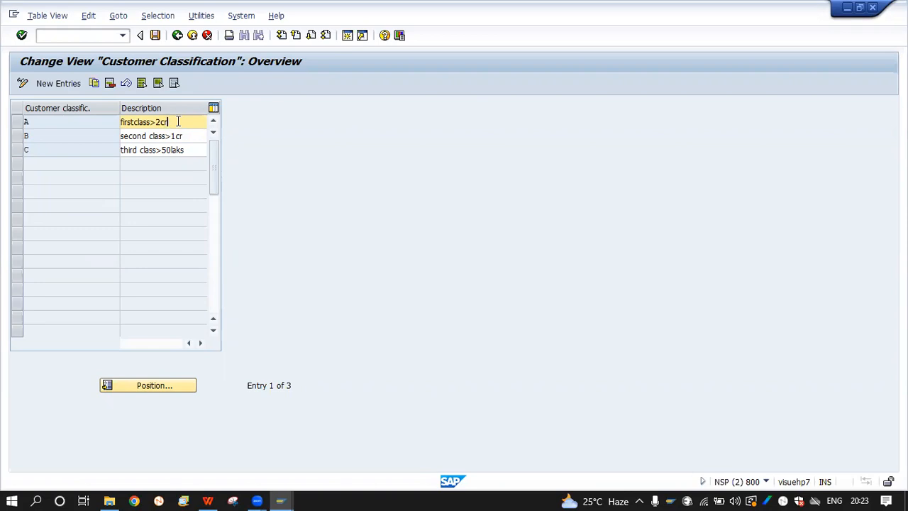
pyautogui.click(192, 135)
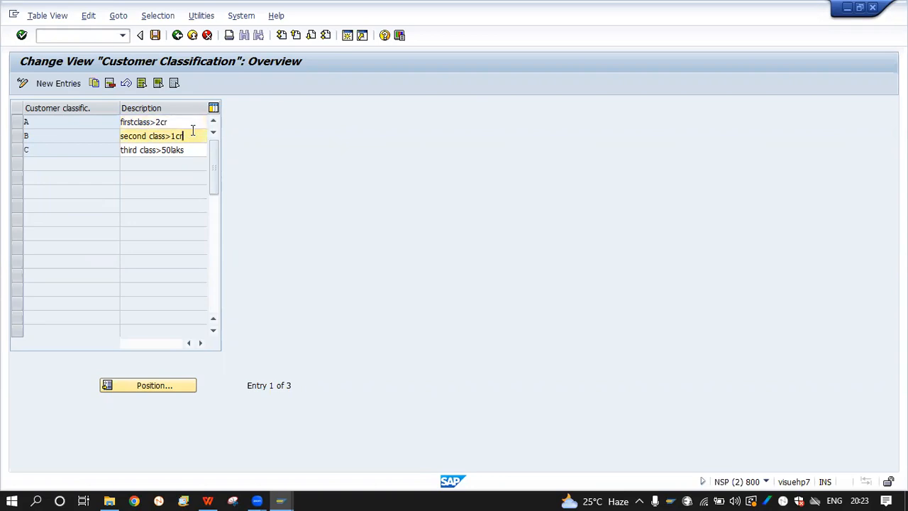
pyautogui.click(192, 148)
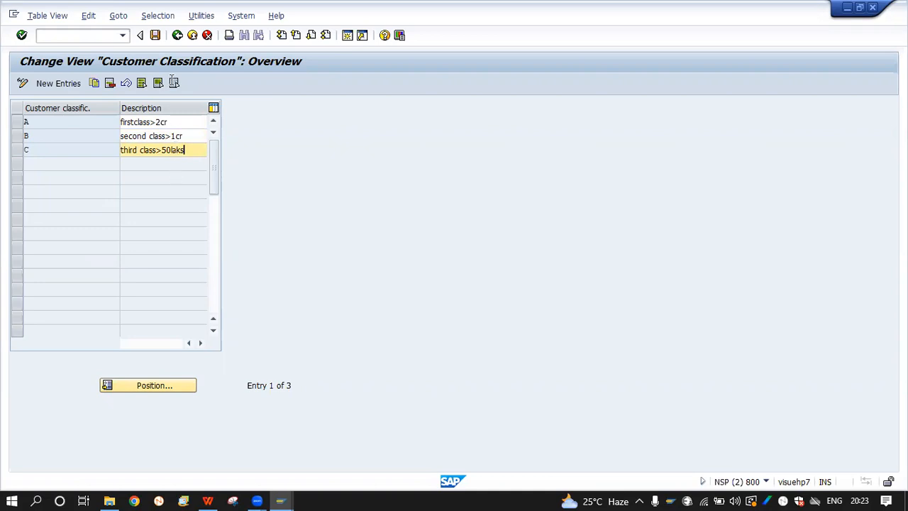
pyautogui.click(176, 37)
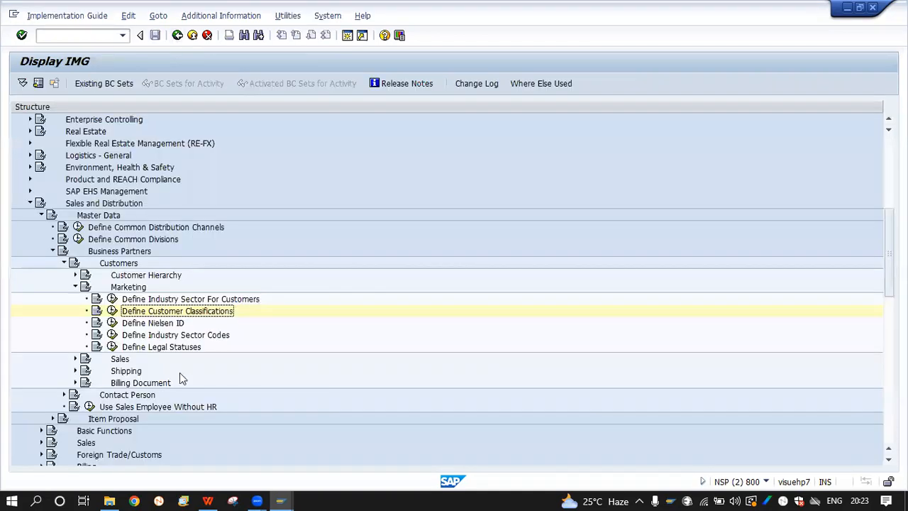
pyautogui.click(113, 311)
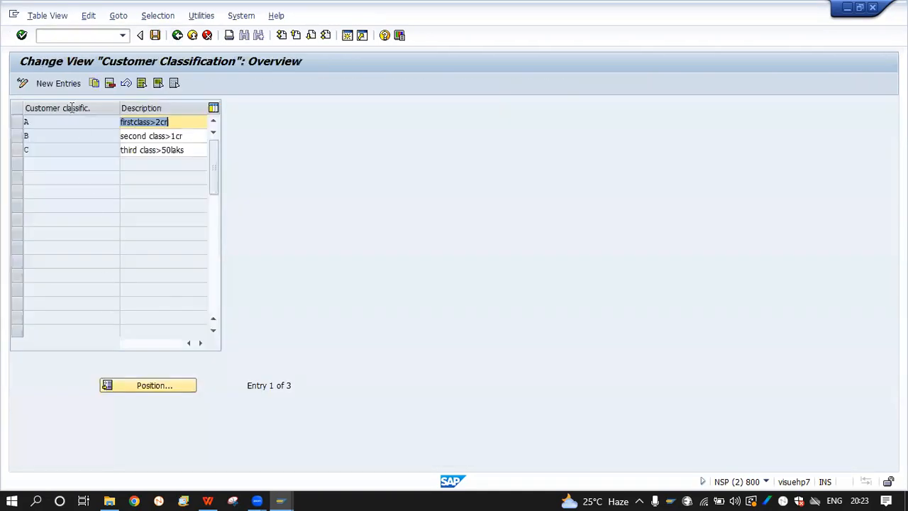
# Add a new customer classification D with the description <50 Lac
pyautogui.click(58, 84)
pyautogui.write('D')
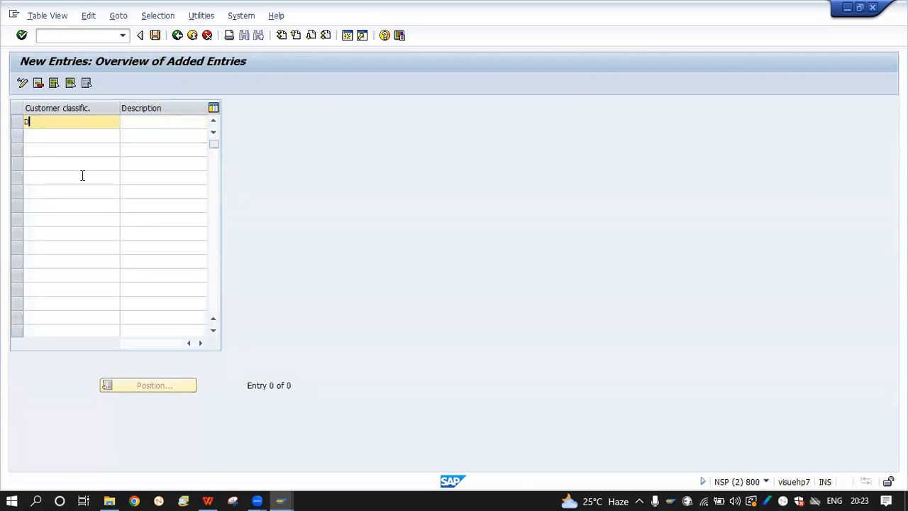
pyautogui.press('Tab')
pyautogui.write('<50M')
pyautogui.press('BackSpace')
pyautogui.write('00')
pyautogui.press('BackSpace')
pyautogui.press('BackSpace')
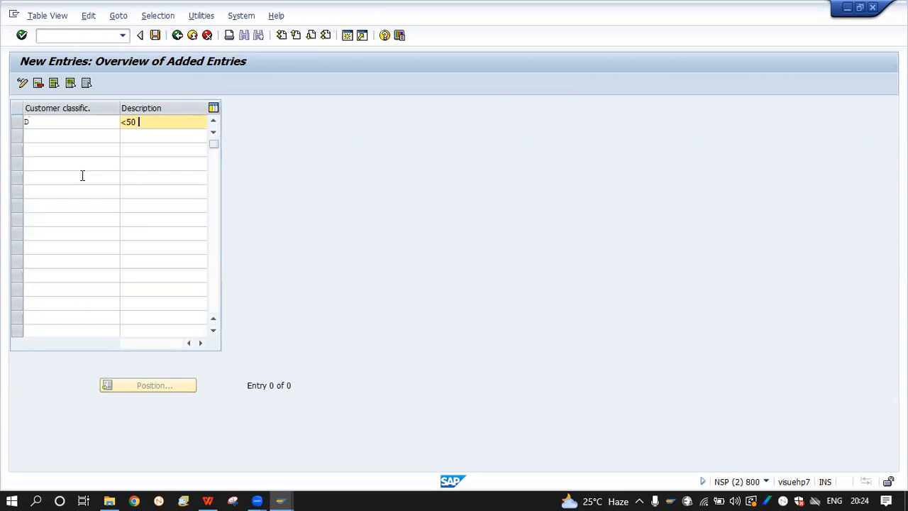
pyautogui.write('La')
pyautogui.write('z')
pyautogui.press('Return')
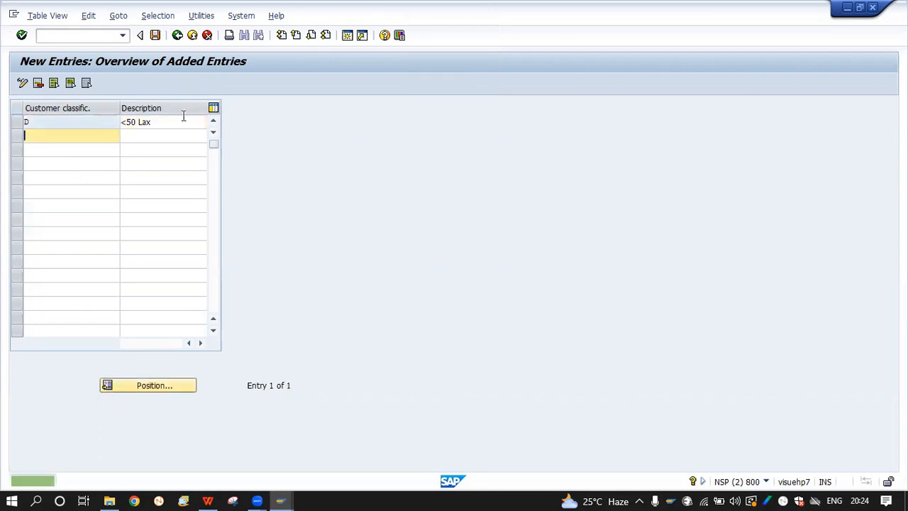
pyautogui.click(181, 117)
pyautogui.press('BackSpace')
pyautogui.write('c')
pyautogui.press('Return')
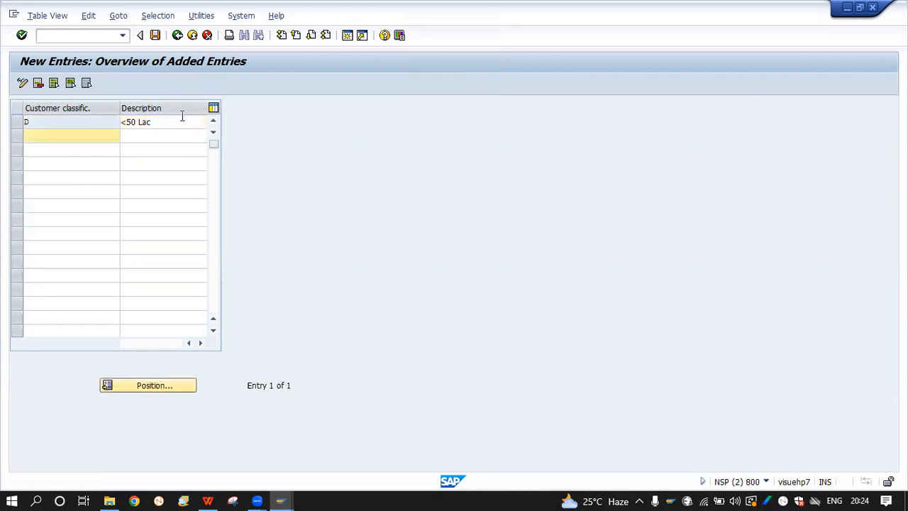
# Save classification D under the customizing request and return to the Create Customer window
pyautogui.click(154, 34)
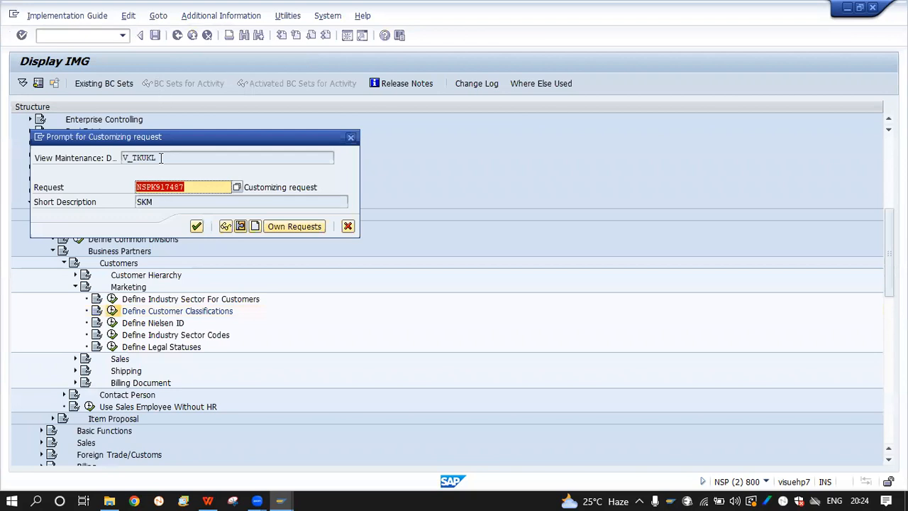
pyautogui.click(197, 226)
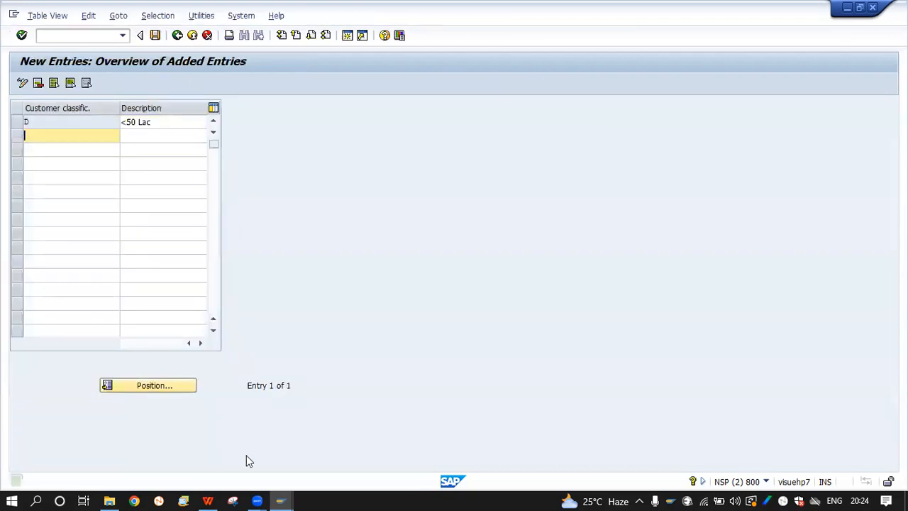
pyautogui.moveTo(280, 501)
pyautogui.click(255, 459)
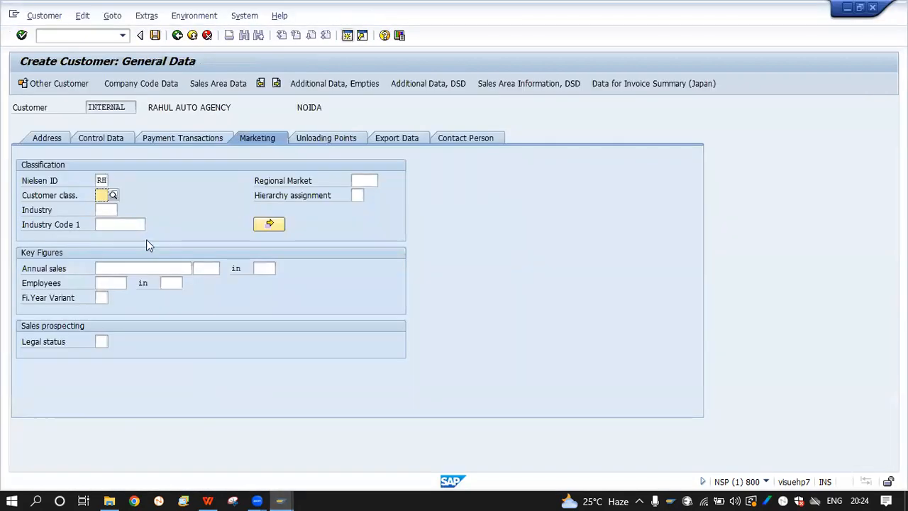
# Change classification D's description to Fourth Class <50 Lac and save it
pyautogui.click(118, 197)
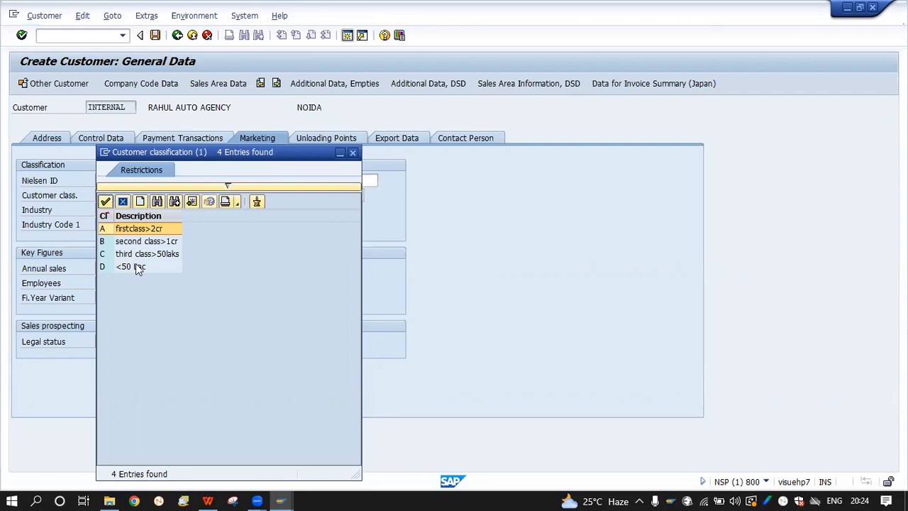
pyautogui.click(281, 500)
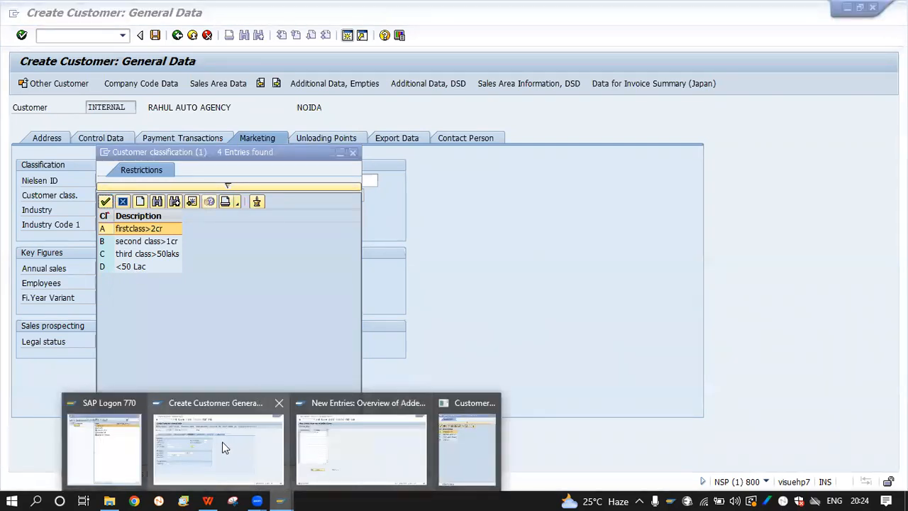
pyautogui.click(312, 449)
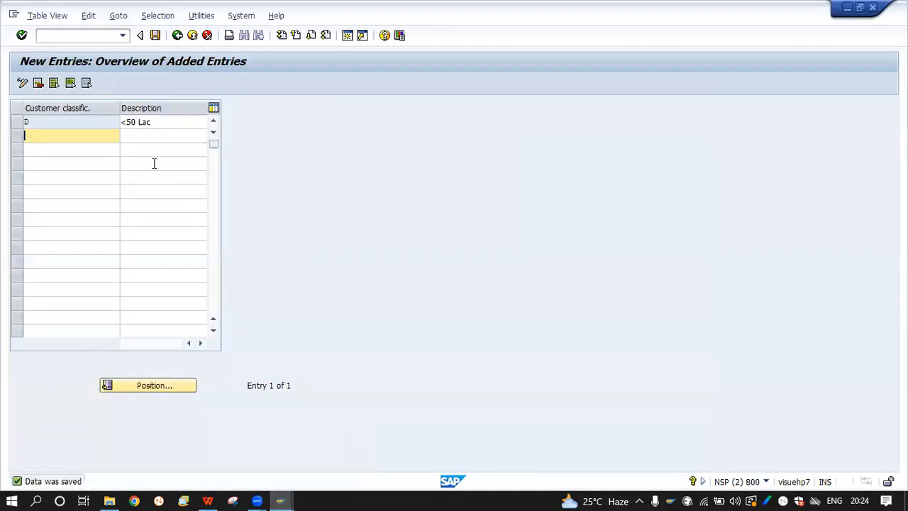
pyautogui.click(122, 122)
pyautogui.write('Fourth ')
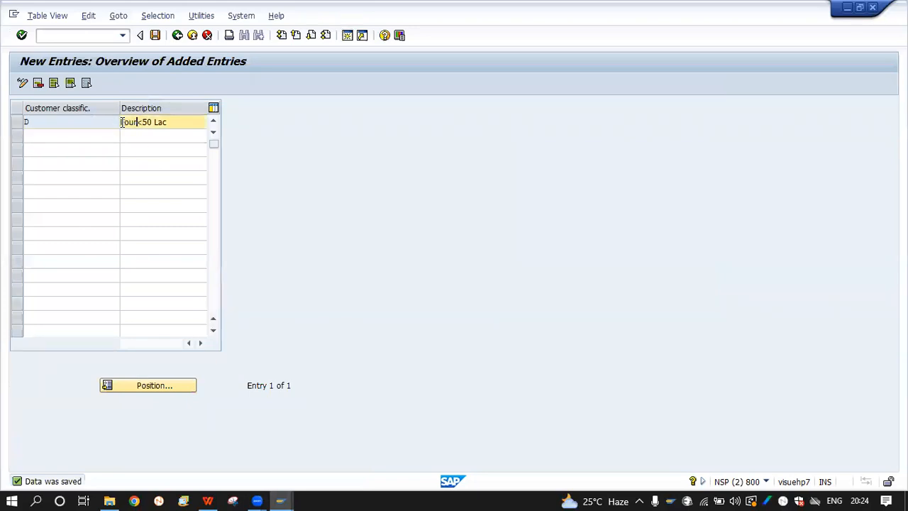
pyautogui.write('Class')
pyautogui.click(155, 36)
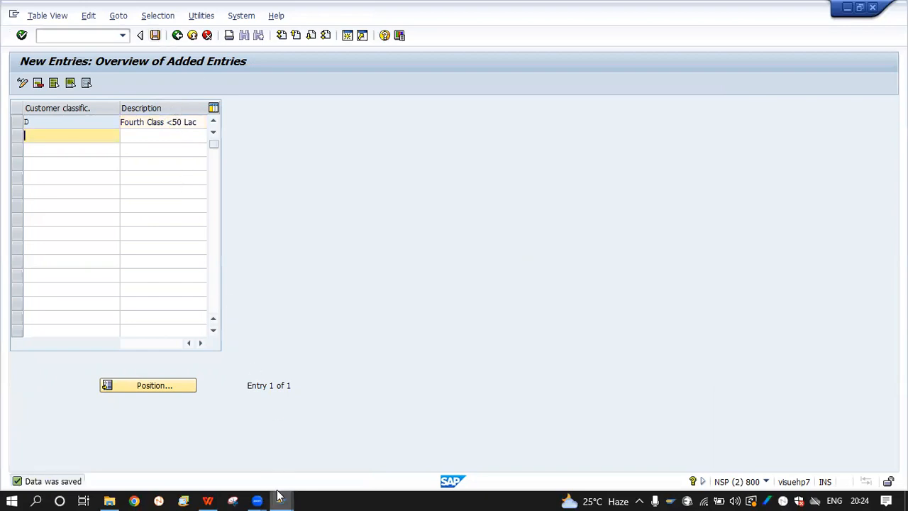
# In Create Customer, set Customer class to D (Fourth Class <50 Lac)
pyautogui.click(280, 500)
pyautogui.click(268, 443)
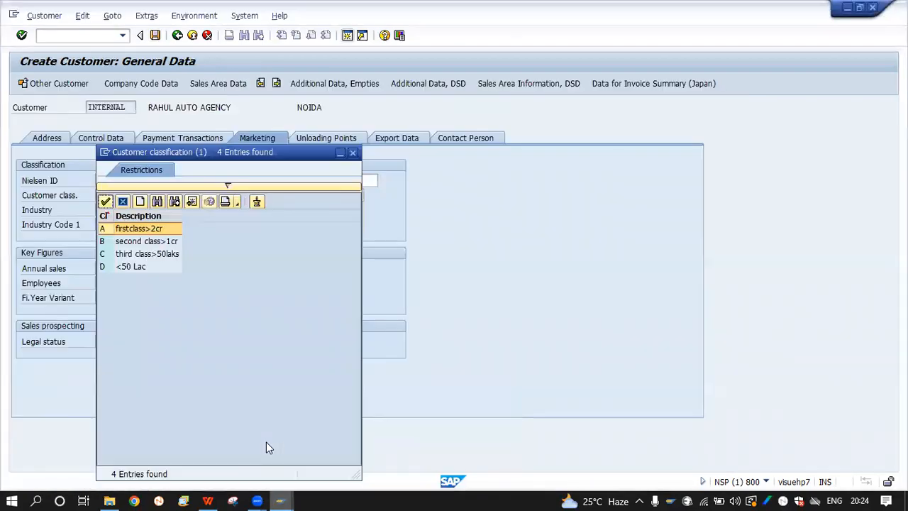
pyautogui.click(352, 152)
pyautogui.click(106, 197)
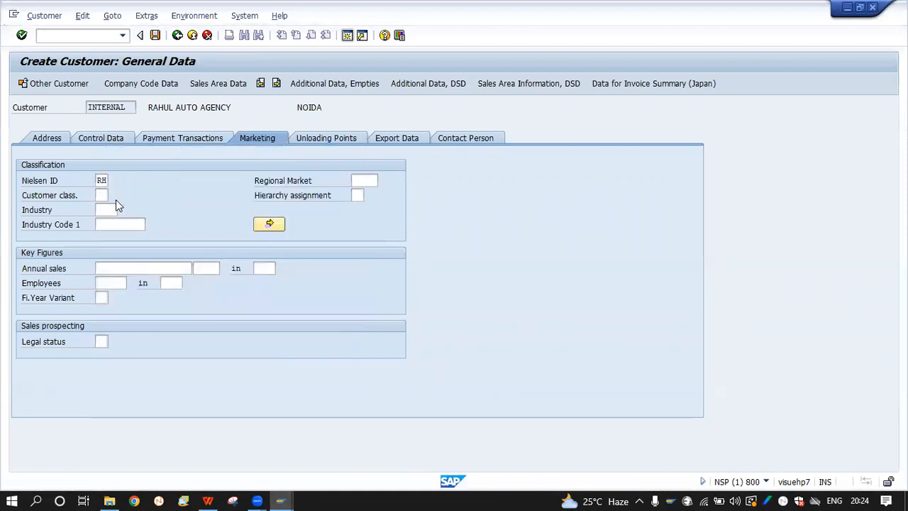
pyautogui.click(116, 199)
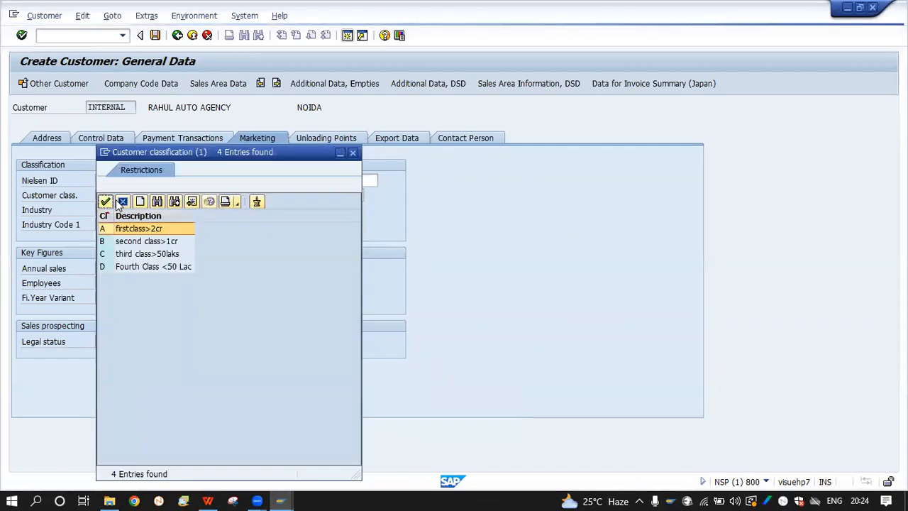
pyautogui.click(157, 266)
pyautogui.doubleClick(157, 266)
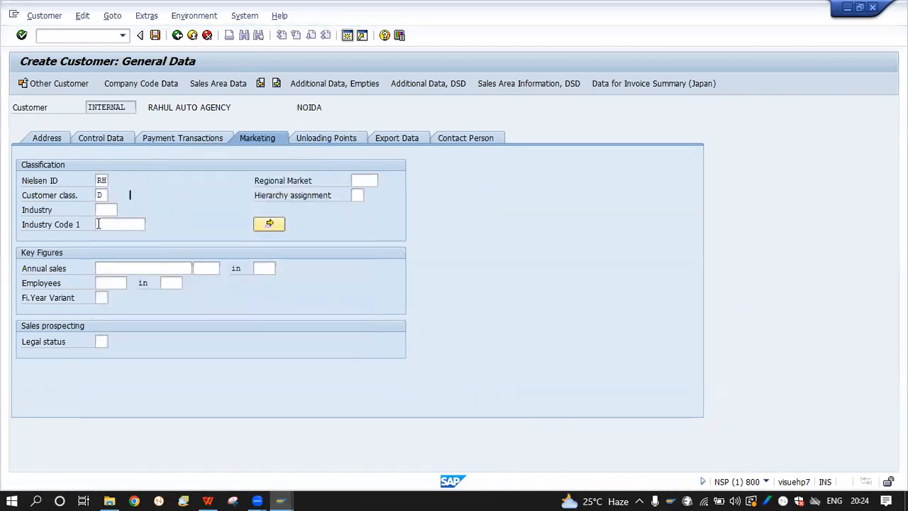
pyautogui.click(105, 195)
pyautogui.click(158, 189)
pyautogui.click(105, 195)
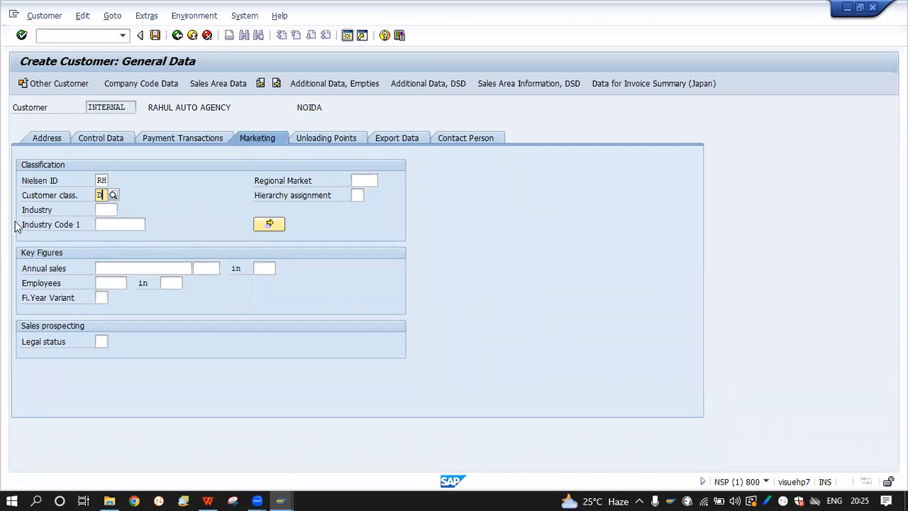
# Browse the industry keys for the customer's Industry field and close the list without choosing one
pyautogui.click(111, 209)
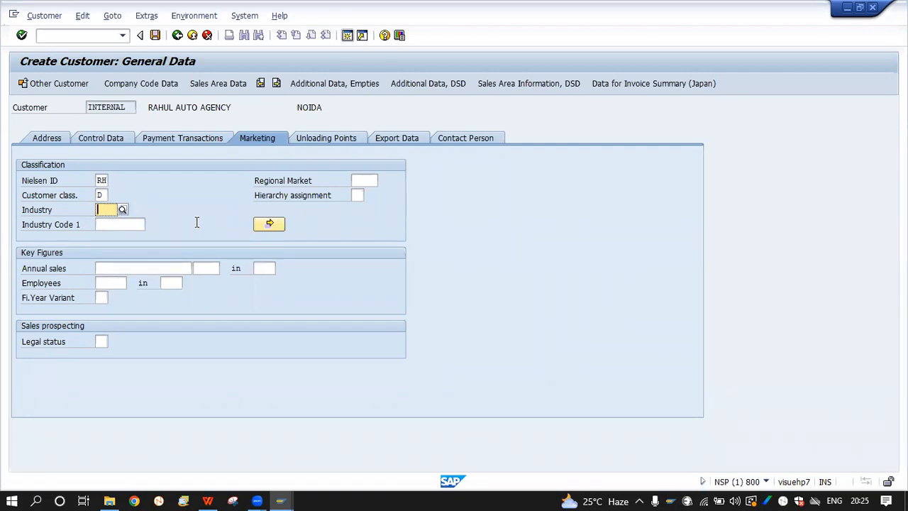
pyautogui.click(122, 210)
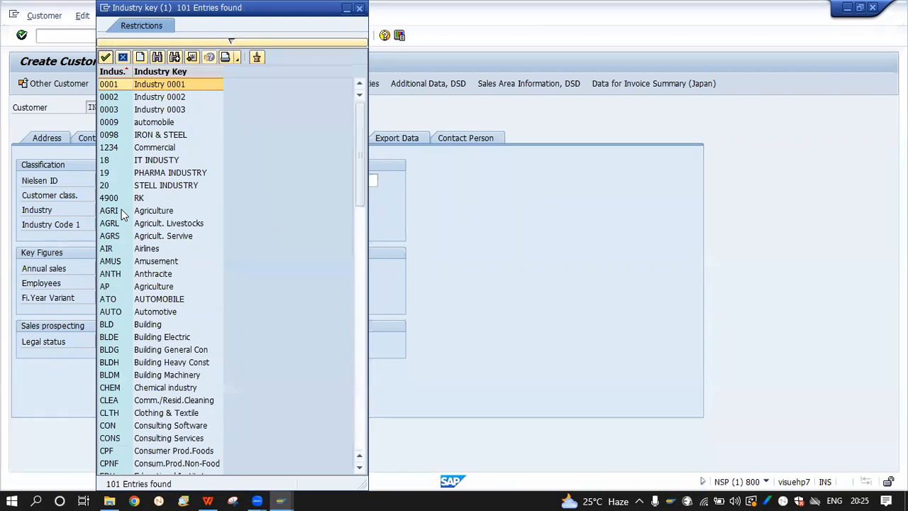
pyautogui.scroll(-4, 339, 29)
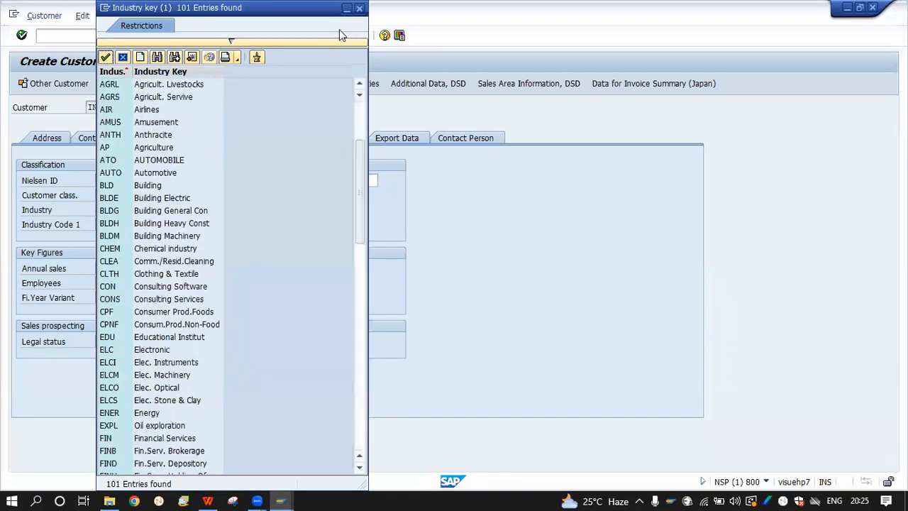
pyautogui.moveTo(284, 8); pyautogui.dragTo(282, 43)
pyautogui.click(358, 42)
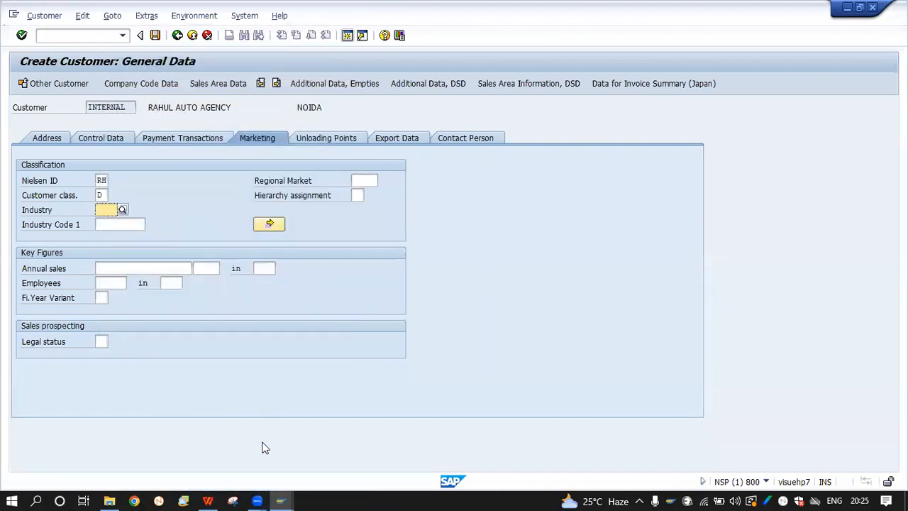
pyautogui.click(281, 501)
# Return to the customizing tree and run Define Industry Sector For Customers
pyautogui.click(373, 455)
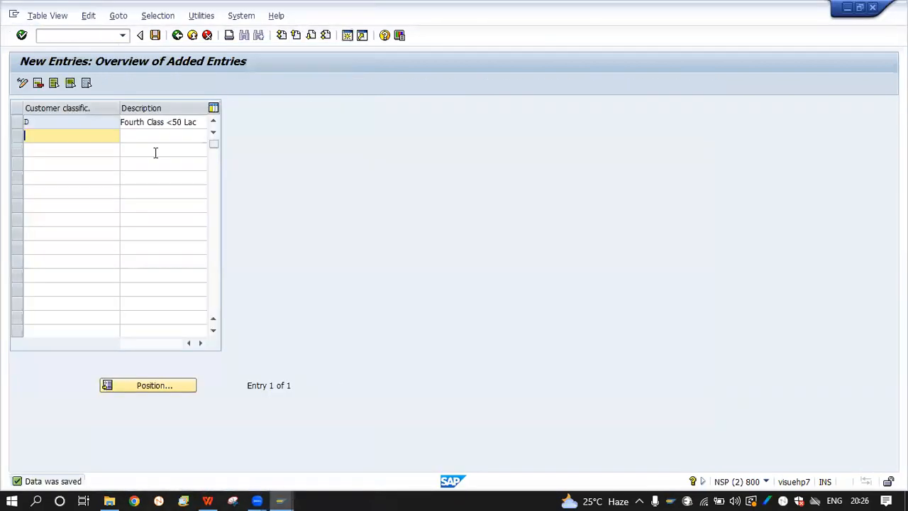
pyautogui.click(177, 35)
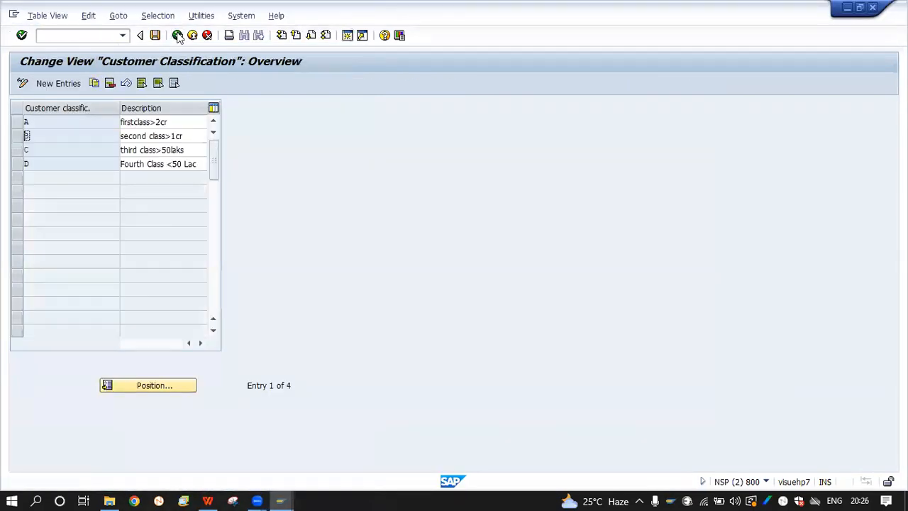
pyautogui.click(177, 36)
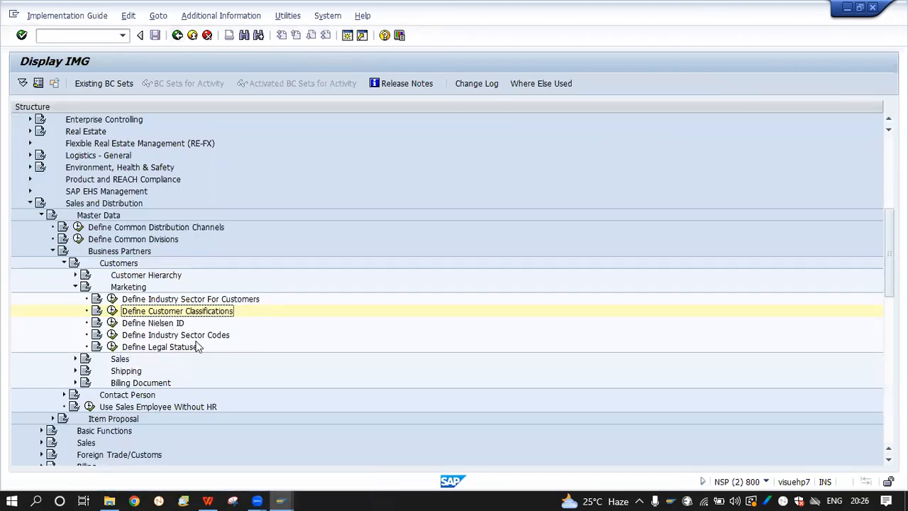
pyautogui.click(112, 298)
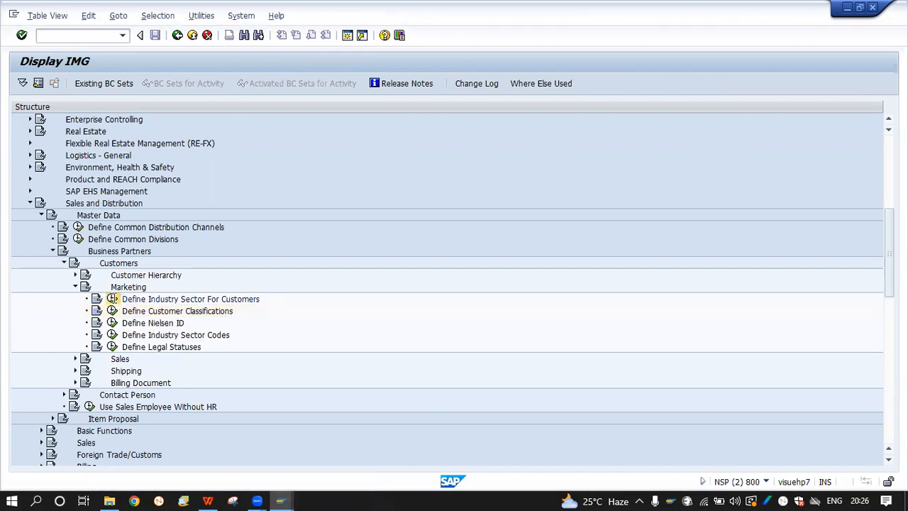
pyautogui.scroll(-12, 93, 314)
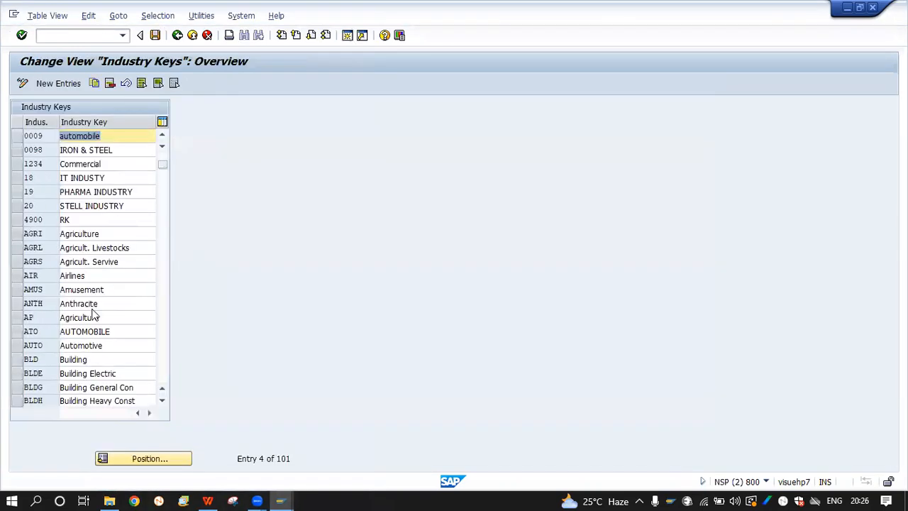
pyautogui.scroll(-5, 92, 314)
pyautogui.scroll(17, 92, 312)
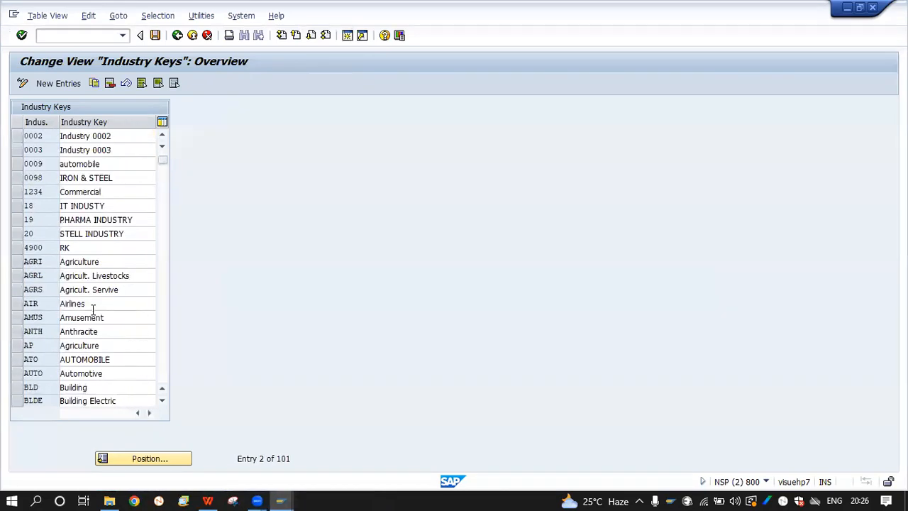
# Add industry key 1111 'Automobiles' and save it under the customizing request
pyautogui.click(49, 84)
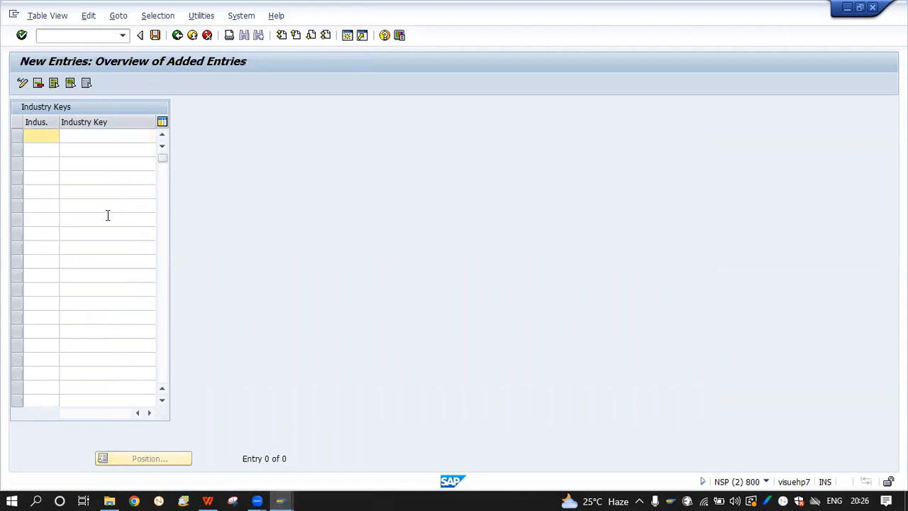
pyautogui.write('1111')
pyautogui.press('Tab')
pyautogui.press('capslock')
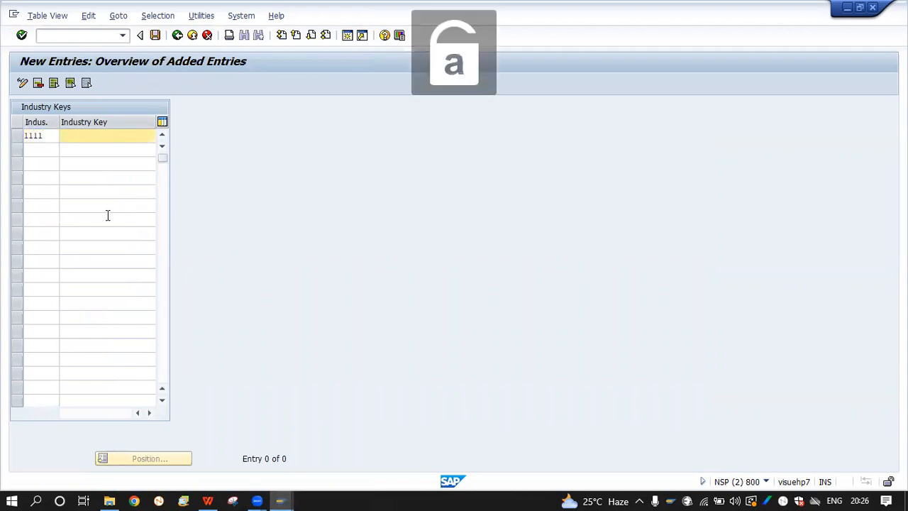
pyautogui.write('Aut')
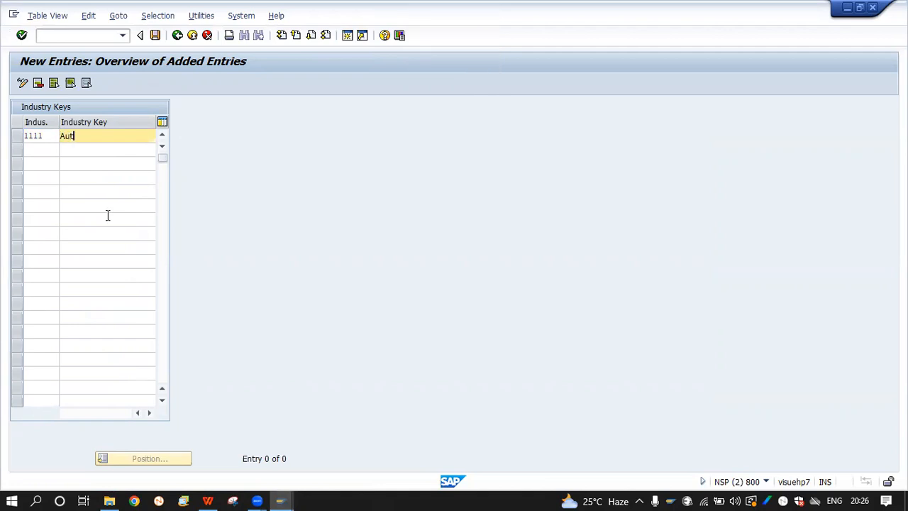
pyautogui.write('omobiles')
pyautogui.press('Return')
pyautogui.click(155, 35)
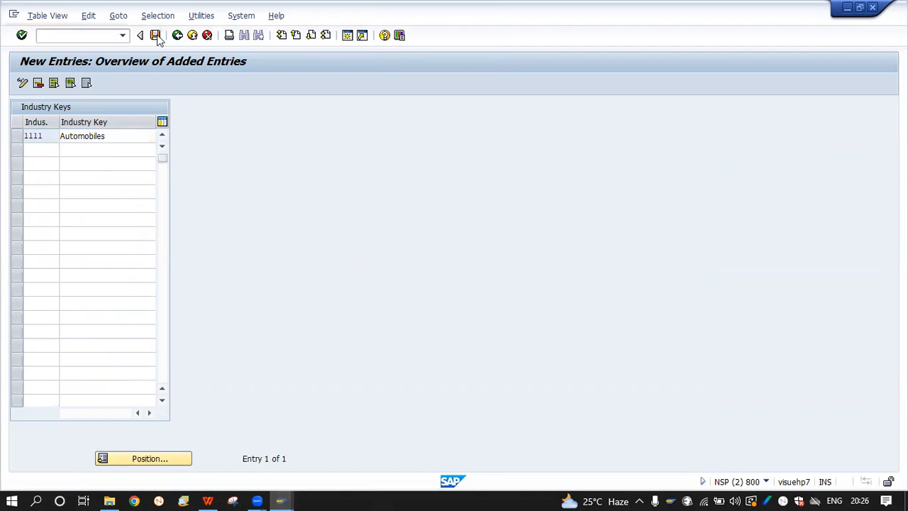
pyautogui.click(196, 226)
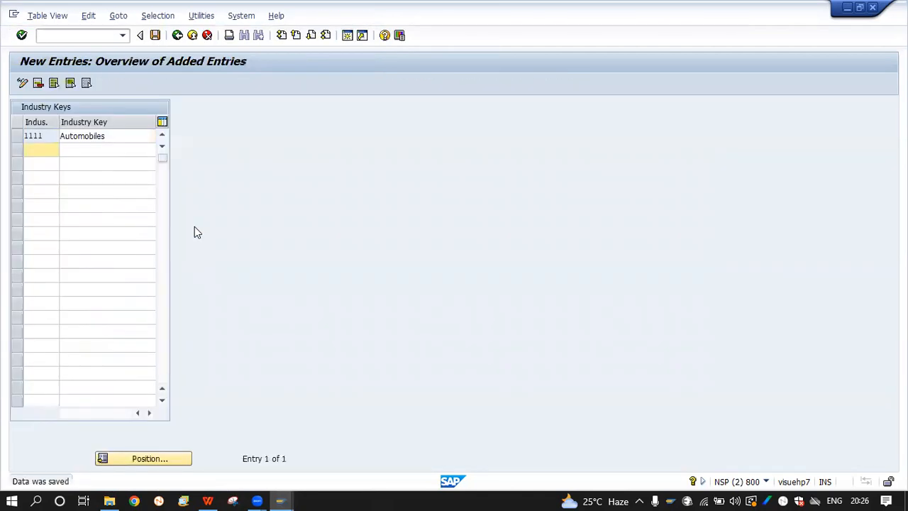
# Set the customer's Industry to 1111 Automobiles from the value list
pyautogui.moveTo(280, 501)
pyautogui.click(234, 450)
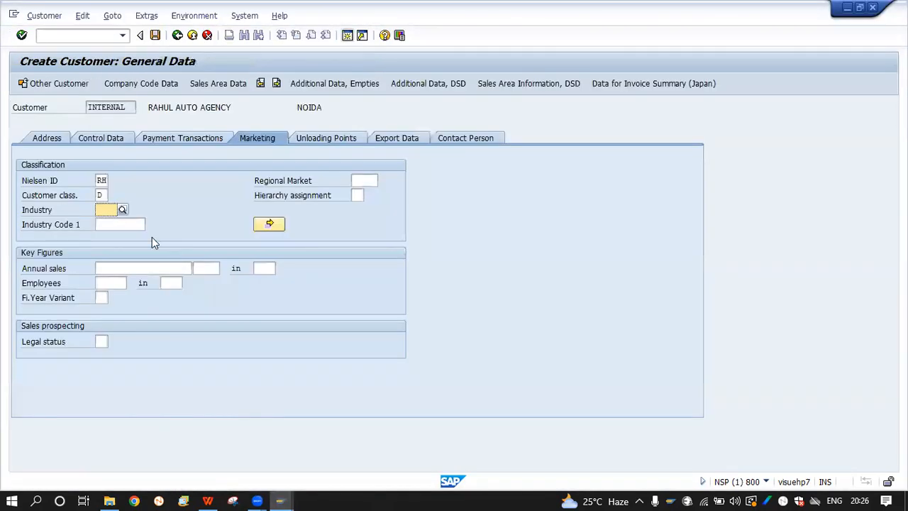
pyautogui.click(122, 209)
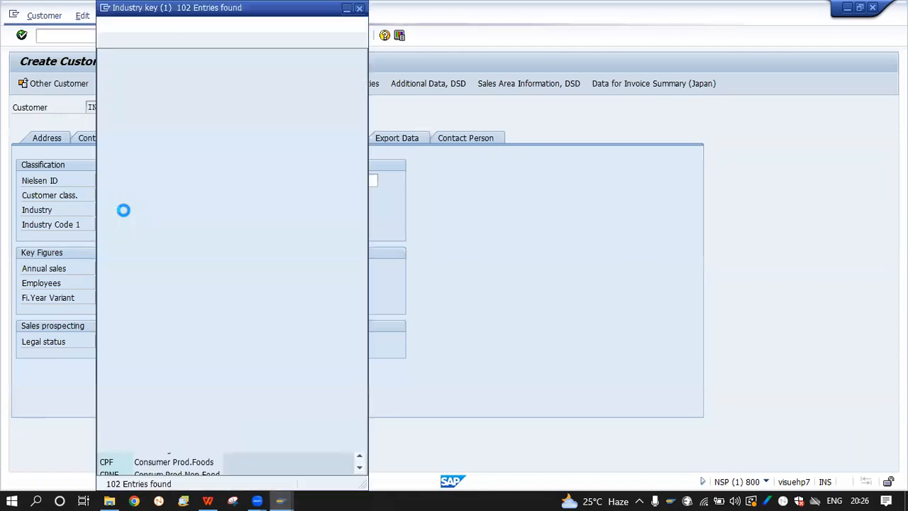
pyautogui.doubleClick(128, 147)
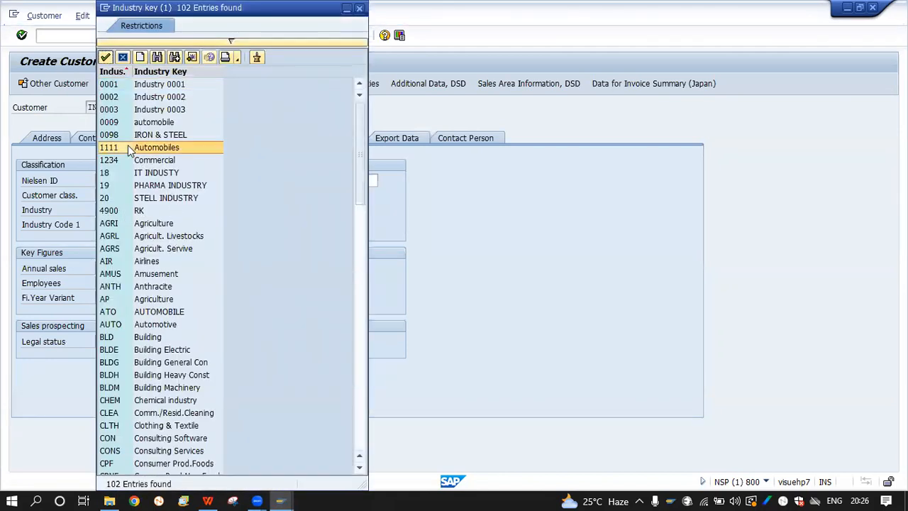
pyautogui.click(166, 220)
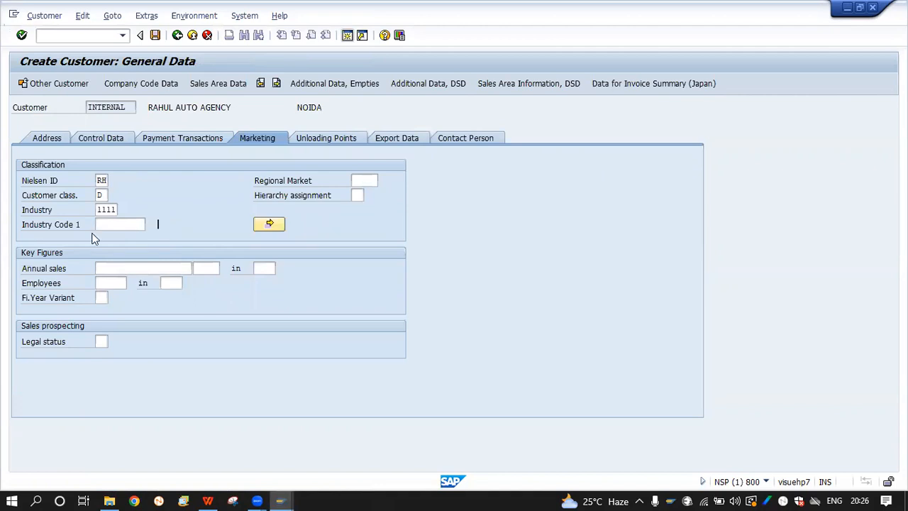
# Check the Industry Code 1 value list, then go to the customizing window
pyautogui.click(127, 224)
pyautogui.click(149, 225)
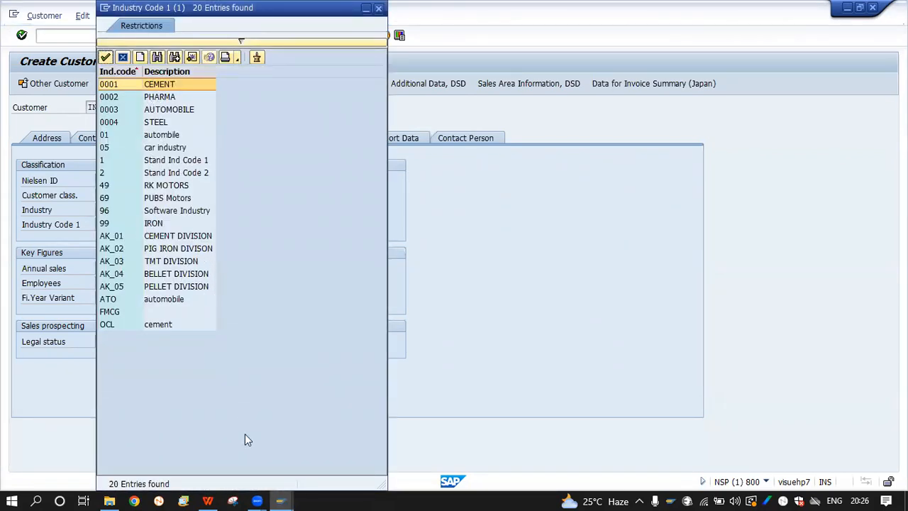
pyautogui.click(281, 500)
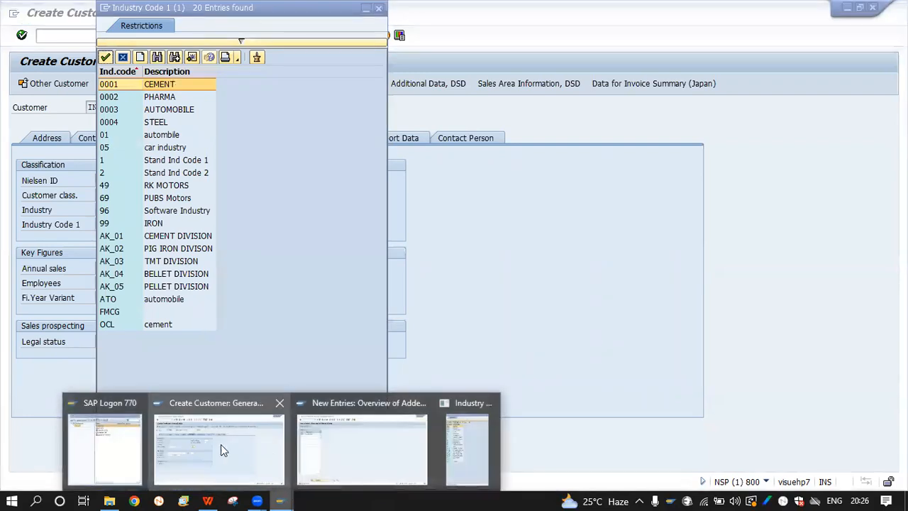
pyautogui.click(324, 451)
# Go back to the customizing tree and run Define Industry Sector Codes
pyautogui.click(177, 36)
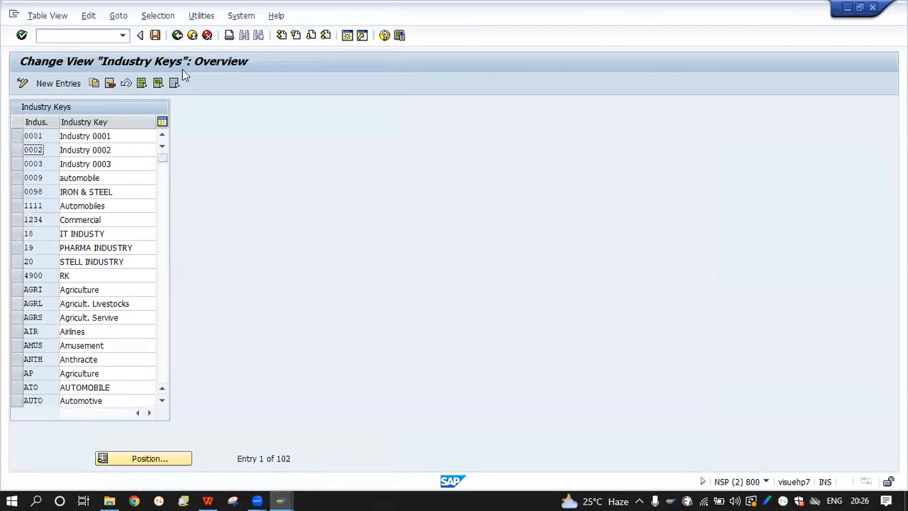
pyautogui.click(176, 35)
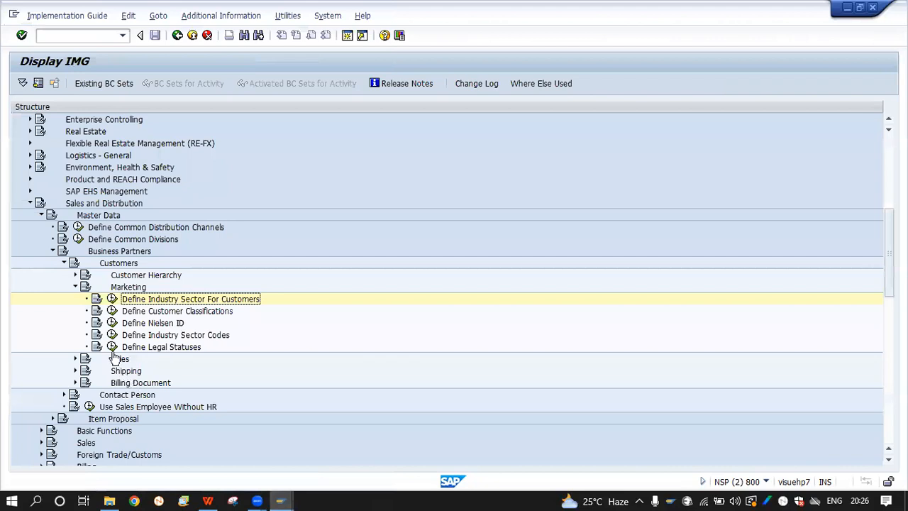
pyautogui.click(97, 335)
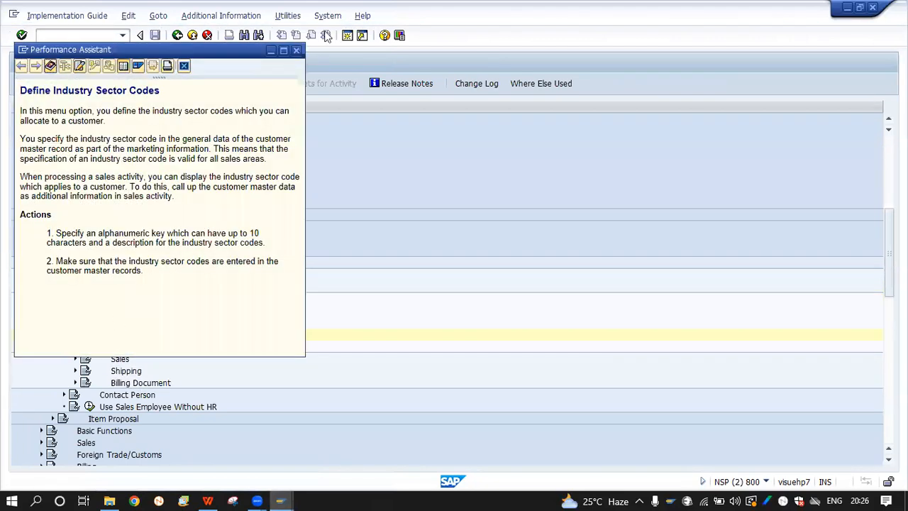
pyautogui.press('Escape')
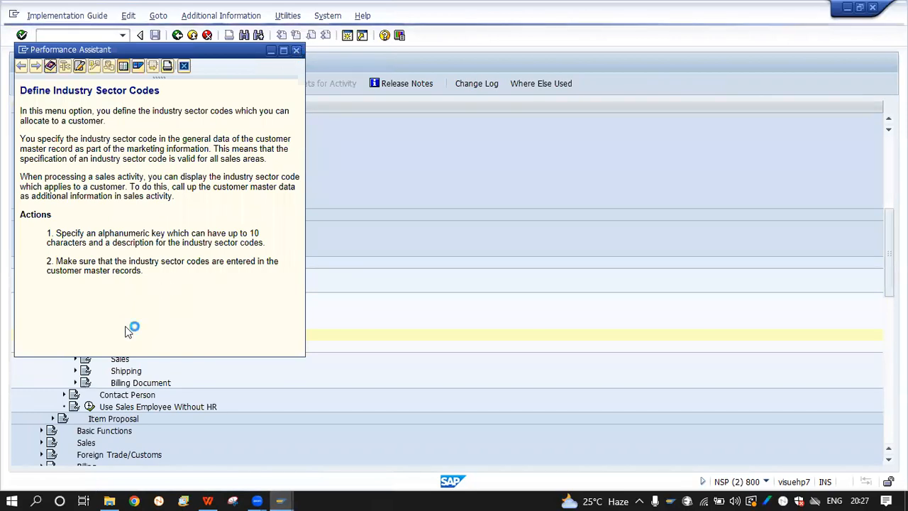
pyautogui.click(113, 336)
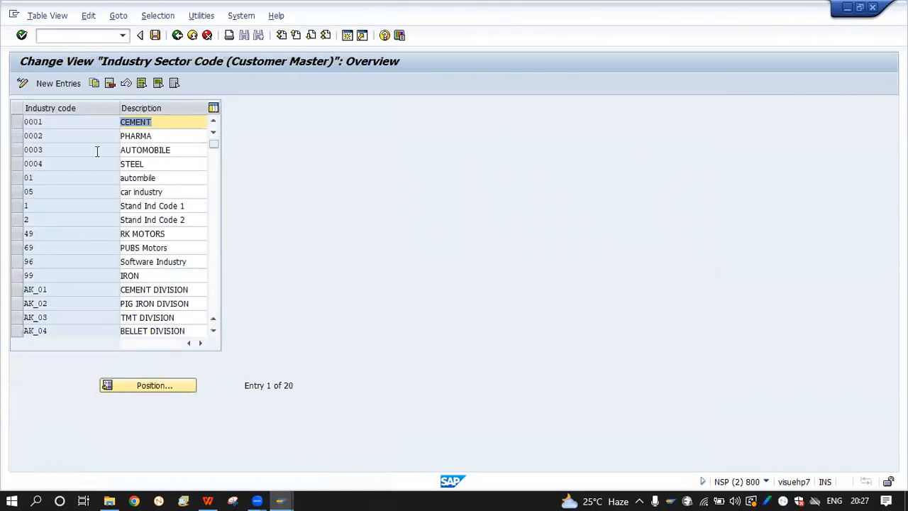
# Add industry sector code 1111 'Automobiles', save it under the request, and return to Create Customer
pyautogui.click(58, 83)
pyautogui.write('111111')
pyautogui.press('BackSpace')
pyautogui.press('BackSpace')
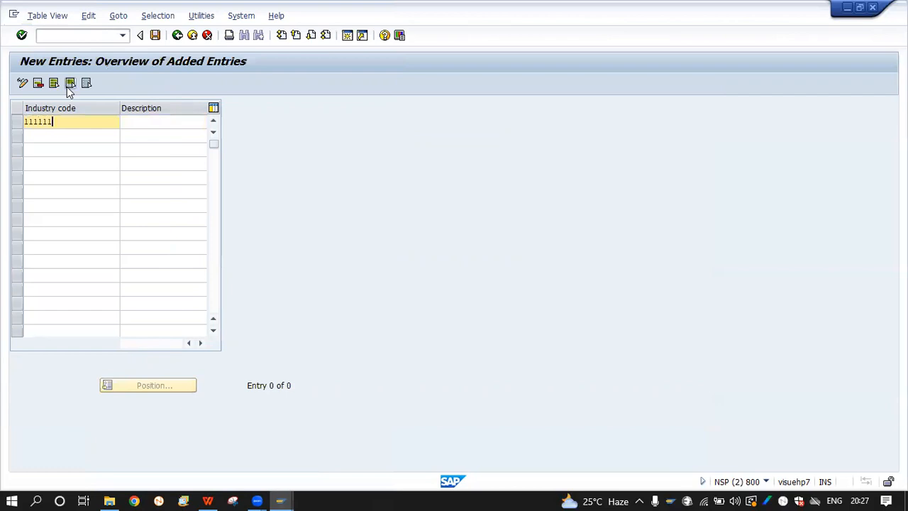
pyautogui.press('Tab')
pyautogui.write('Auto')
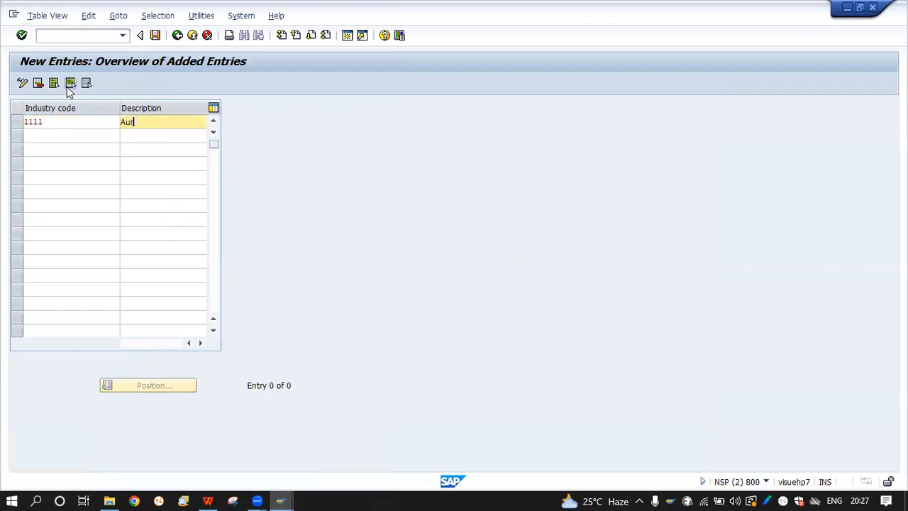
pyautogui.write('mobiles')
pyautogui.press('Return')
pyautogui.click(156, 35)
pyautogui.click(197, 225)
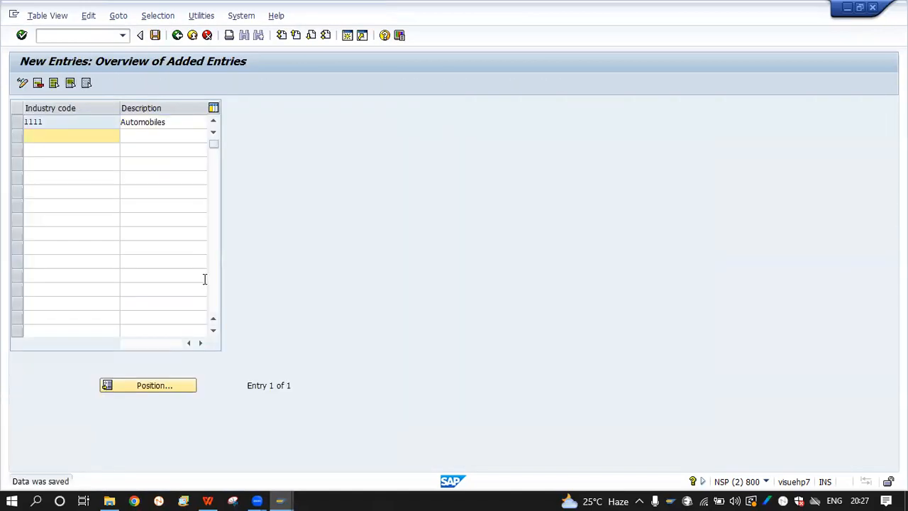
pyautogui.moveTo(281, 501)
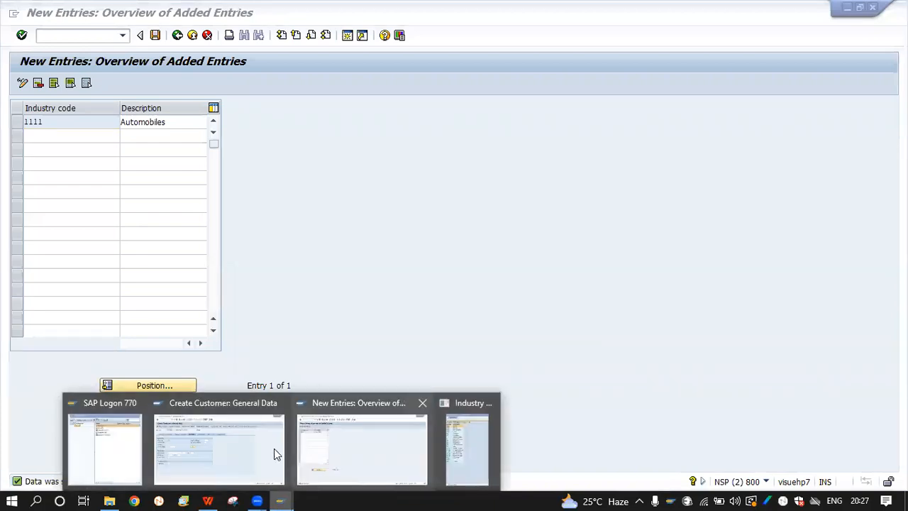
pyautogui.click(253, 450)
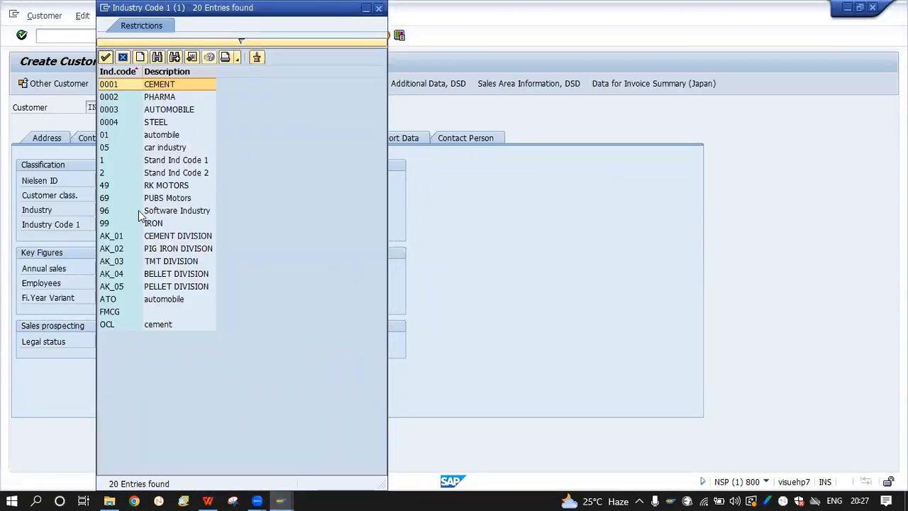
# Pick 1111 Automobiles as the customer's Industry Code 1
pyautogui.click(121, 58)
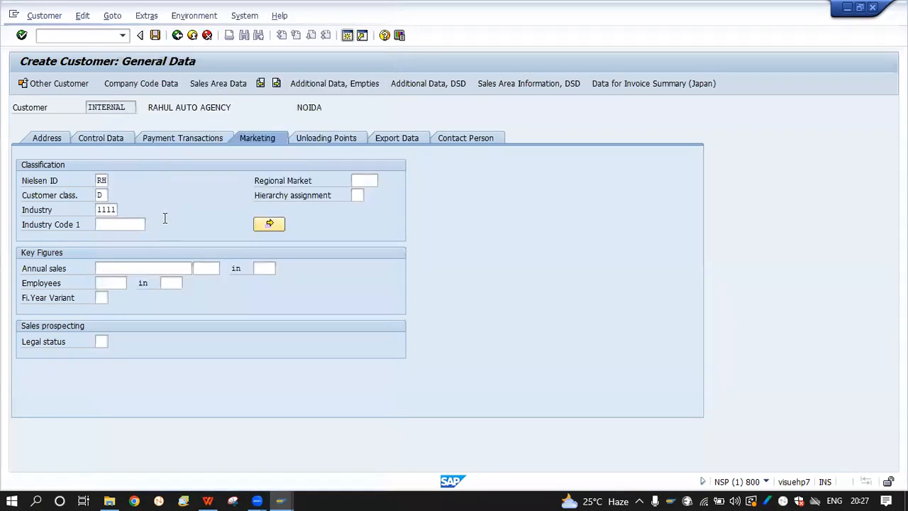
pyautogui.click(149, 225)
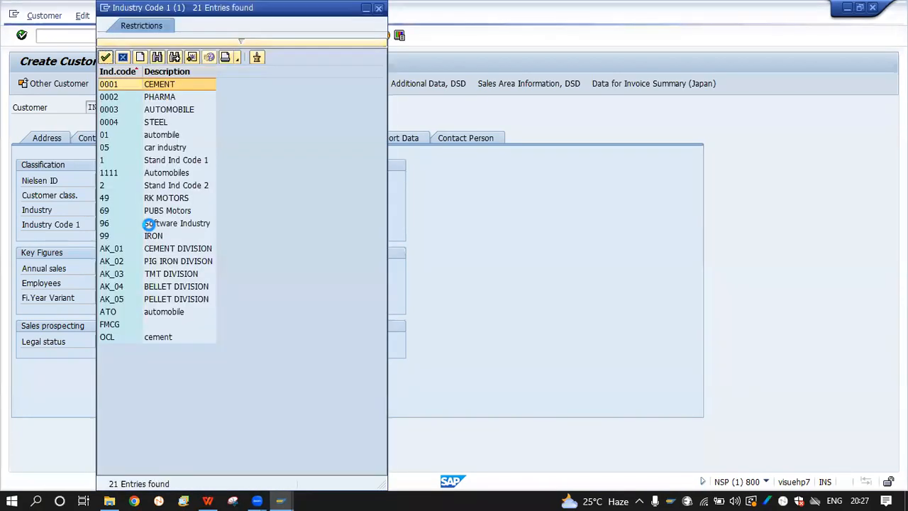
pyautogui.click(127, 185)
pyautogui.doubleClick(127, 174)
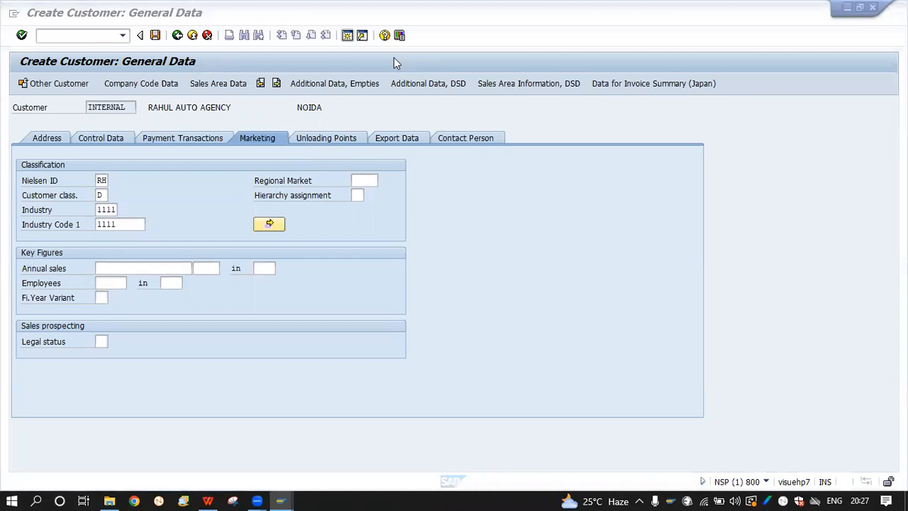
pyautogui.click(536, 218)
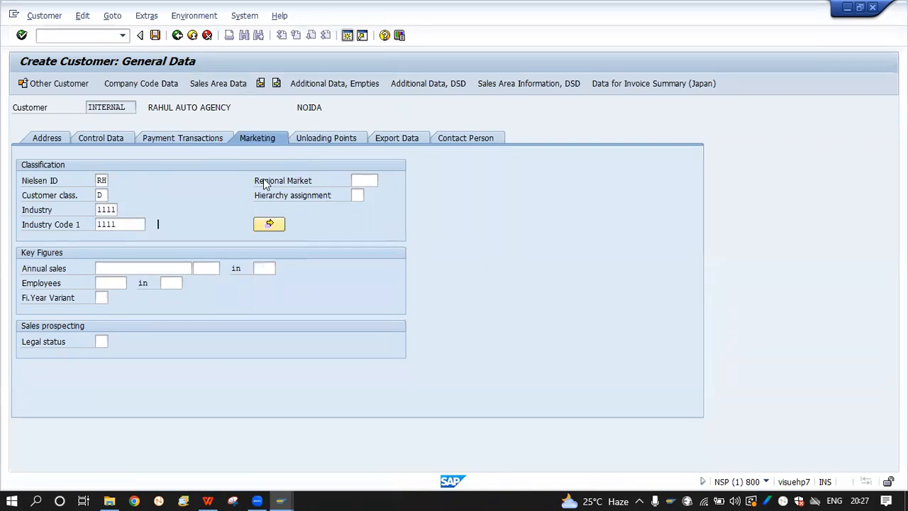
# Enter ABC as the Regional Market and validate so descriptions NOIDA, Fourth Class <50 Lac and Automobiles appear
pyautogui.click(372, 179)
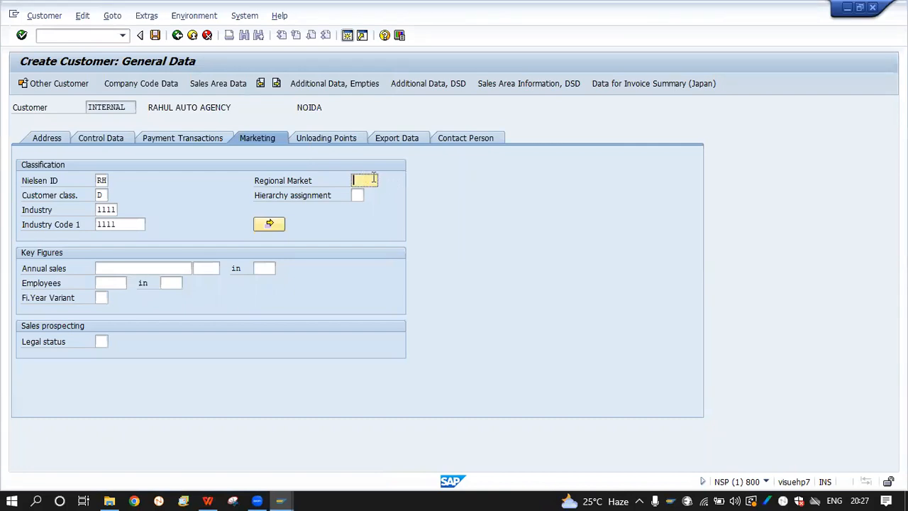
pyautogui.write('1111')
pyautogui.press('BackSpace')
pyautogui.press('BackSpace')
pyautogui.press('BackSpace')
pyautogui.press('BackSpace')
pyautogui.write('abc')
pyautogui.press('BackSpace')
pyautogui.press('BackSpace')
pyautogui.press('BackSpace')
pyautogui.press('capslock')
pyautogui.write('ABC')
pyautogui.press('BackSpace')
pyautogui.press('BackSpace')
pyautogui.press('BackSpace')
pyautogui.write('ABC')
pyautogui.press('Return')
# Place the cursor in the Hierarchy assignment field
pyautogui.click(206, 197)
pyautogui.click(358, 196)
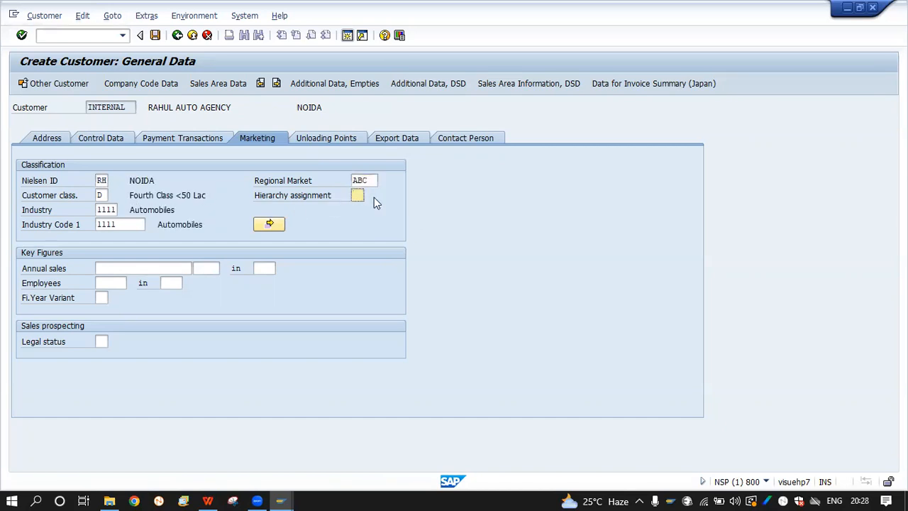
pyautogui.click(346, 195)
pyautogui.click(361, 195)
# Leave Other Industry Sectors empty and set Hierarchy assignment to 1
pyautogui.click(272, 223)
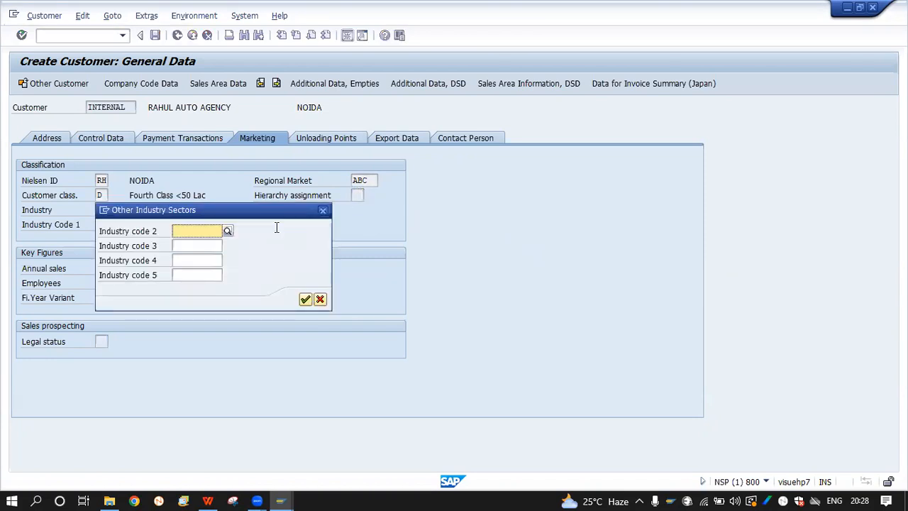
pyautogui.click(323, 210)
pyautogui.click(362, 180)
pyautogui.click(358, 195)
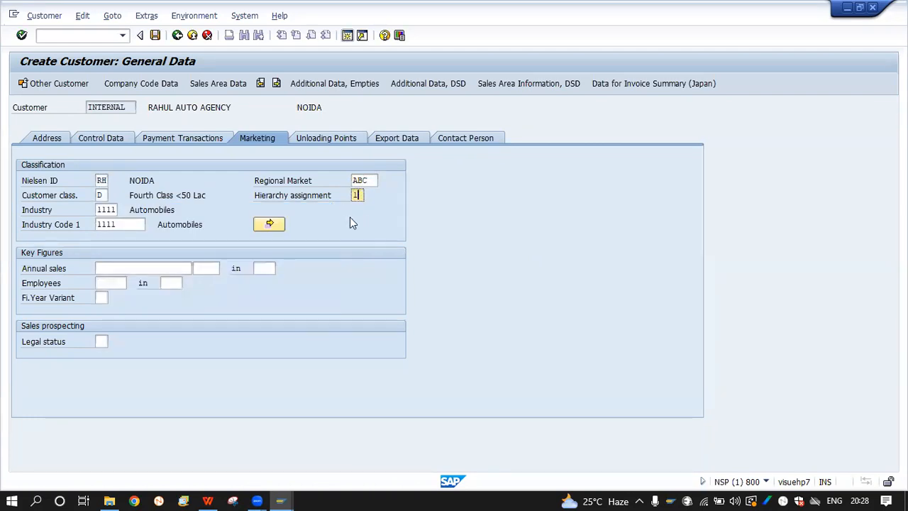
pyautogui.click(115, 269)
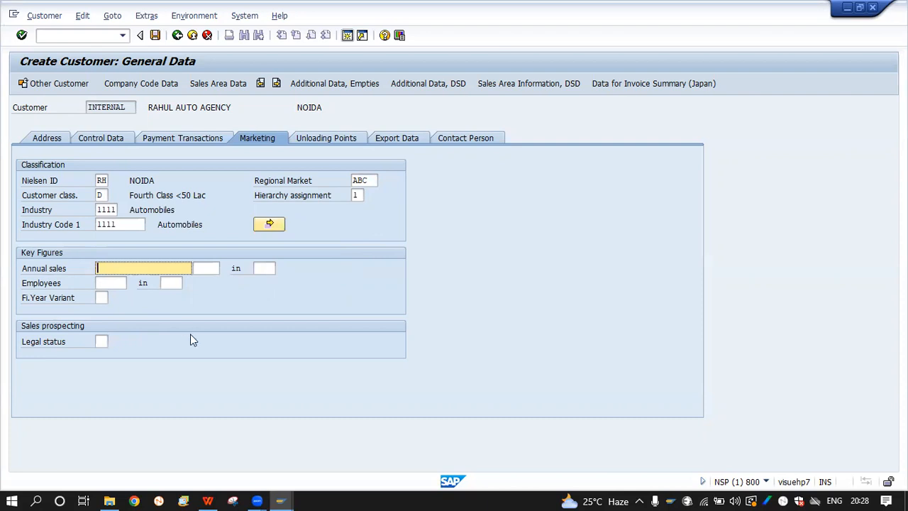
# Enter annual sales of 2000000 with currency INR
pyautogui.click(106, 283)
pyautogui.click(103, 265)
pyautogui.write('2500000')
pyautogui.press('BackSpace')
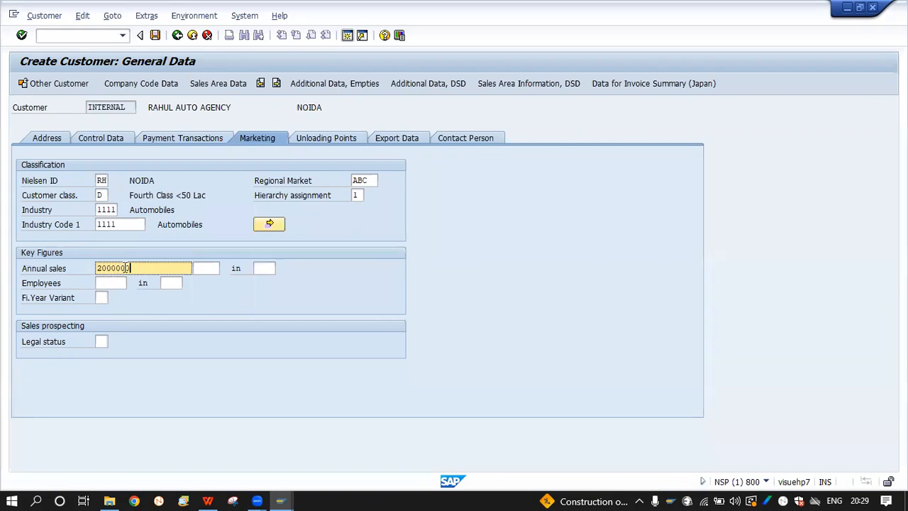
pyautogui.click(205, 268)
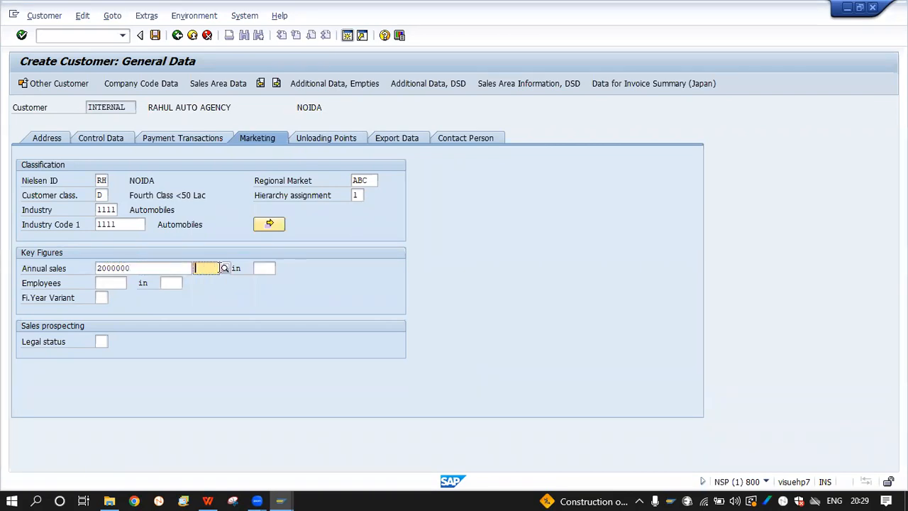
pyautogui.click(223, 268)
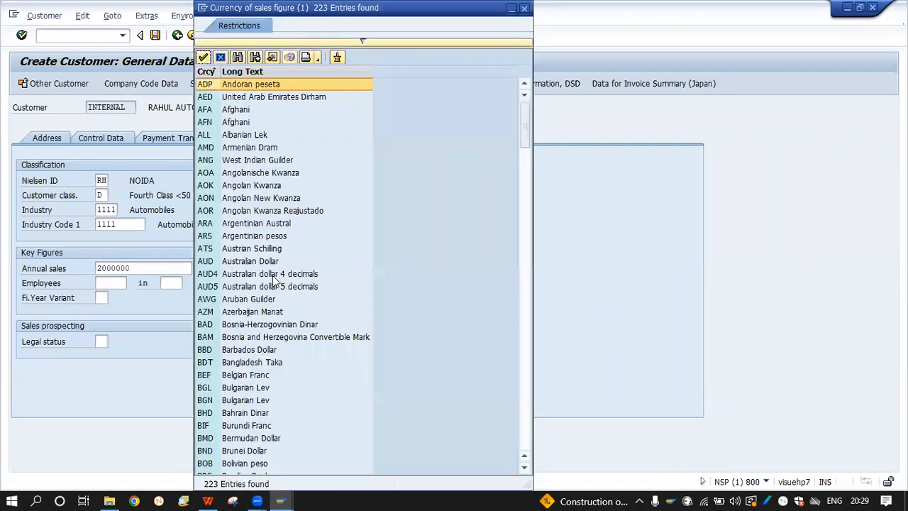
pyautogui.scroll(-4, 273, 275)
pyautogui.scroll(-20, 272, 275)
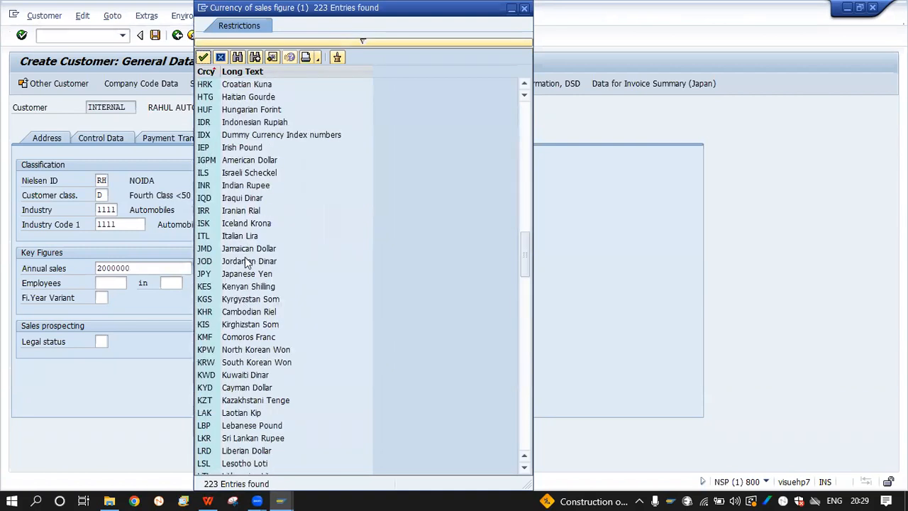
pyautogui.doubleClick(246, 185)
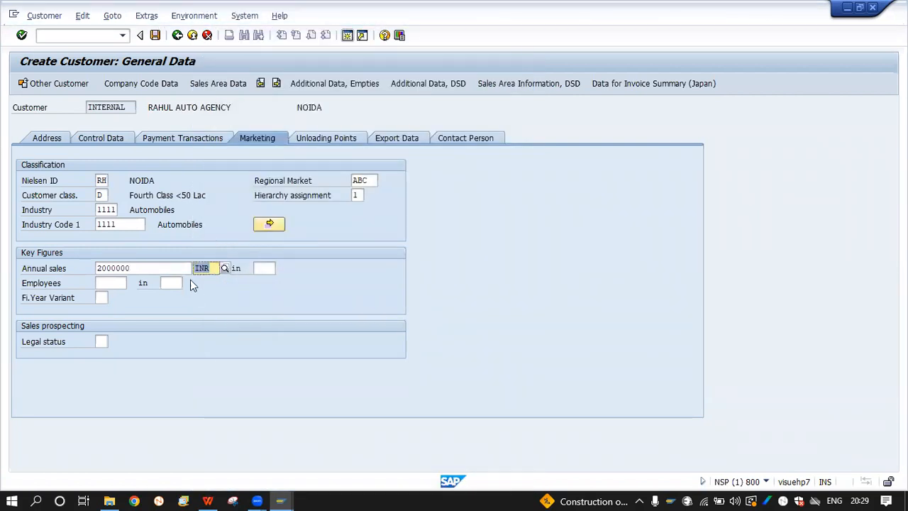
# Set the annual sales year to 2021, keeping the customer data when cancel is prompted
pyautogui.click(275, 268)
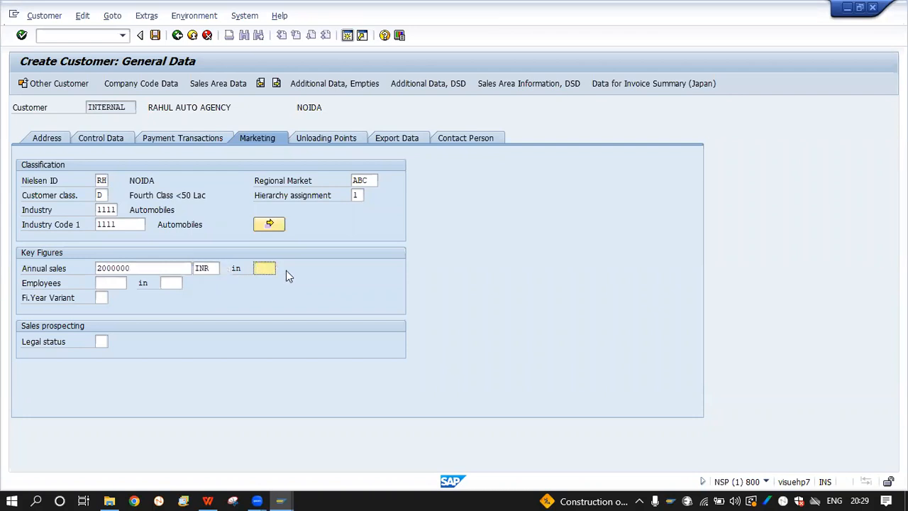
pyautogui.press('F12')
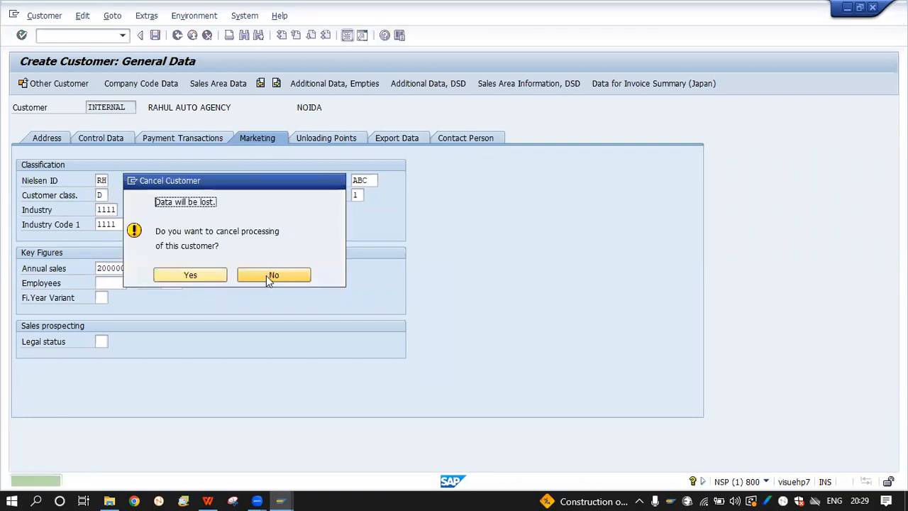
pyautogui.click(268, 276)
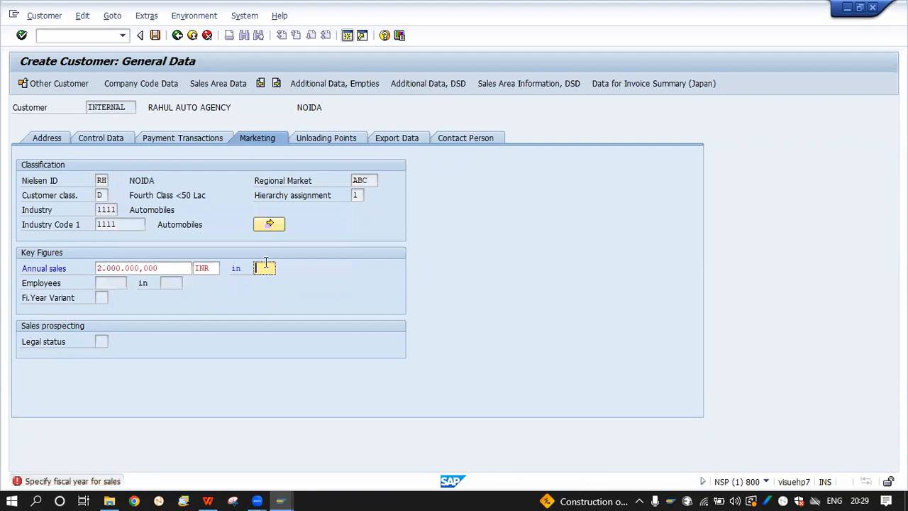
pyautogui.click(229, 302)
pyautogui.press('Return')
pyautogui.write('22')
pyautogui.press('Return')
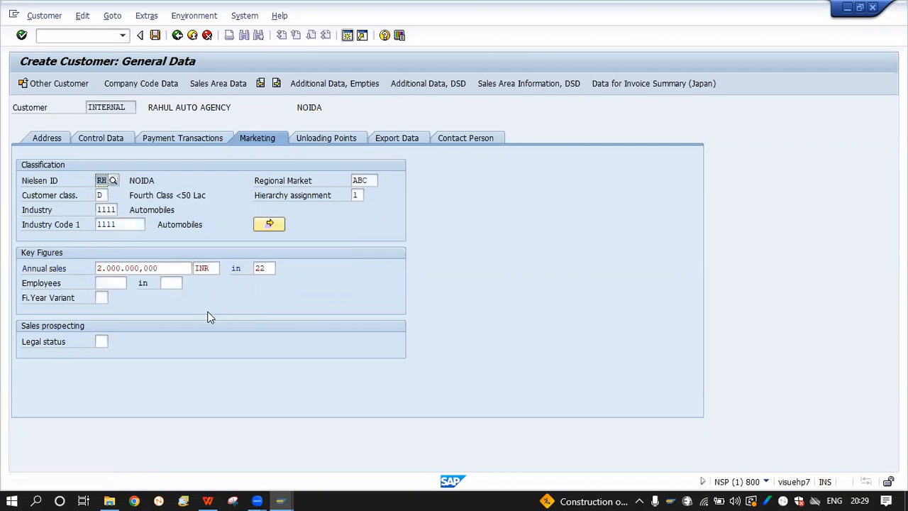
pyautogui.click(264, 274)
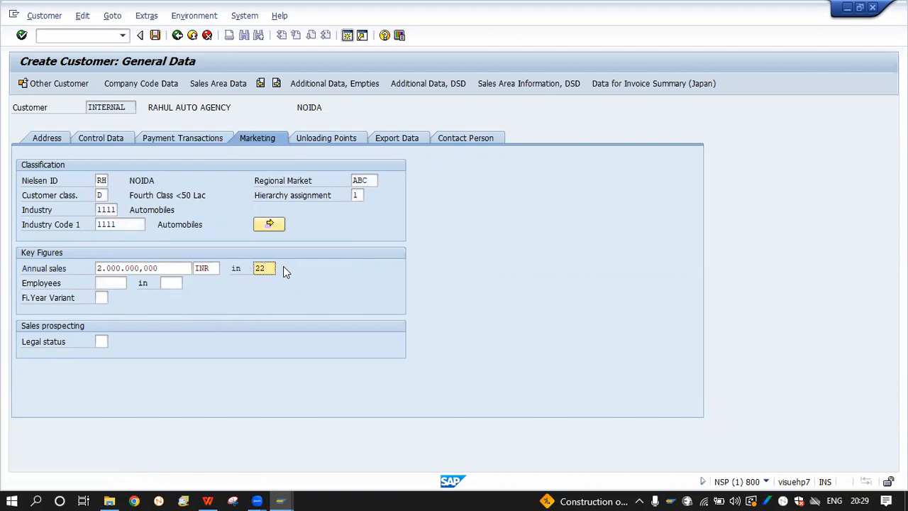
pyautogui.write('202')
# Record 100 employees for the year 2021 and validate
pyautogui.click(110, 283)
pyautogui.write('100')
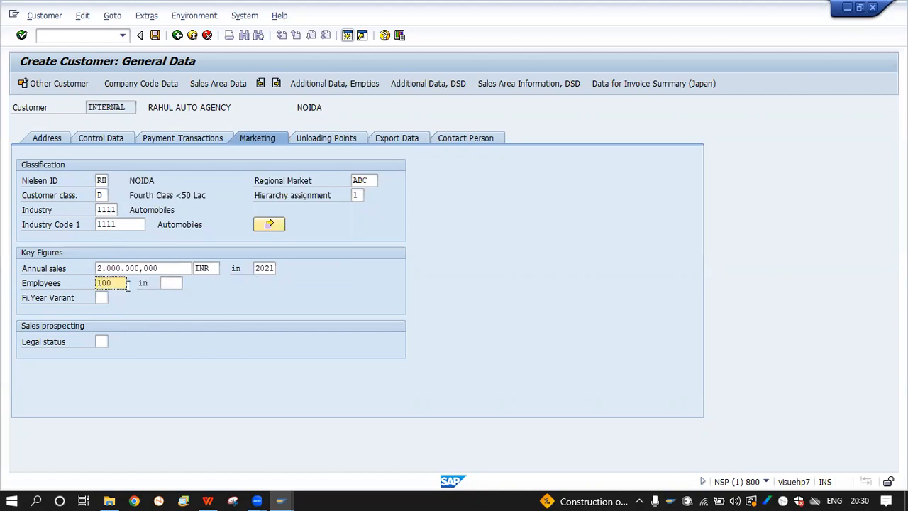
pyautogui.press('Tab')
pyautogui.write('2021')
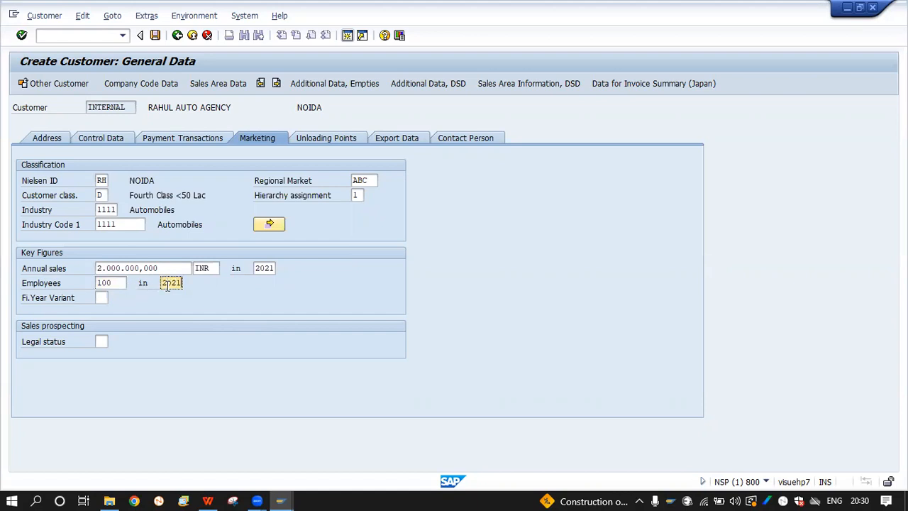
pyautogui.press('Return')
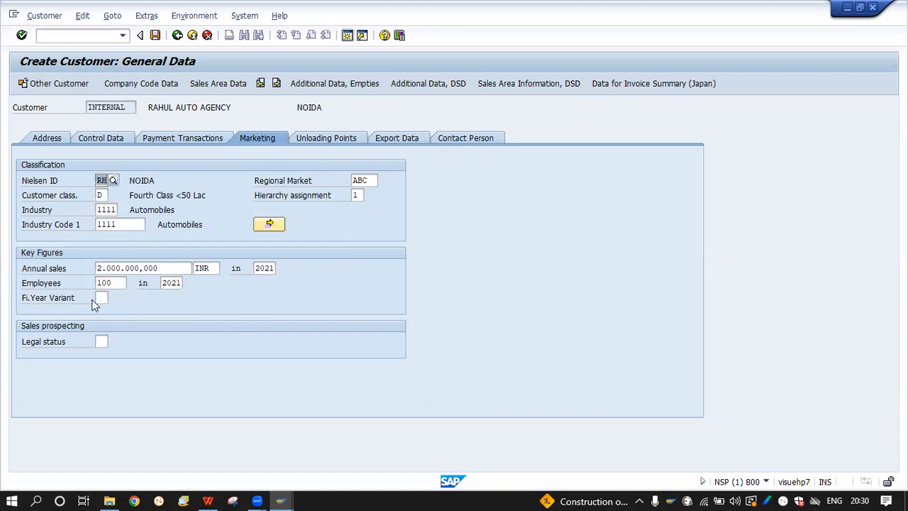
pyautogui.click(102, 298)
# Add the label FISCAL YEAR VARIANT in cell A12 of the Customer Master sheet
pyautogui.click(207, 501)
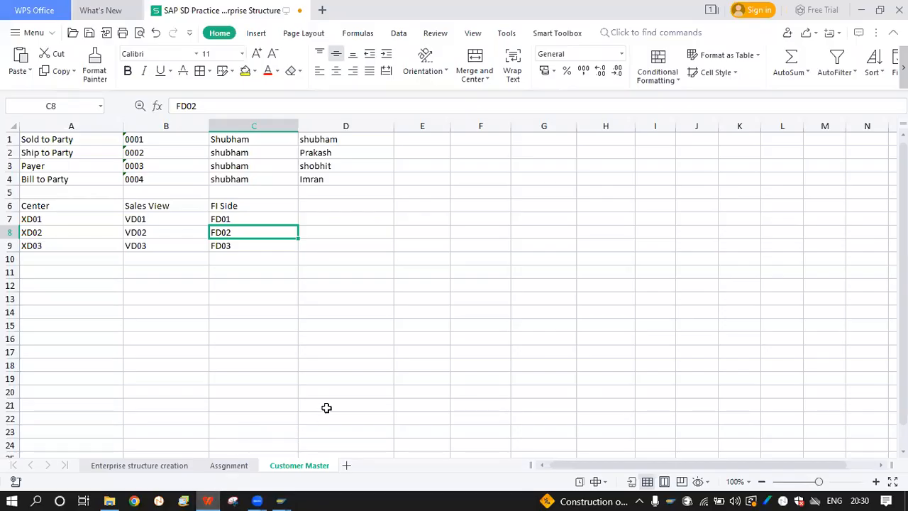
pyautogui.click(171, 295)
pyautogui.click(72, 287)
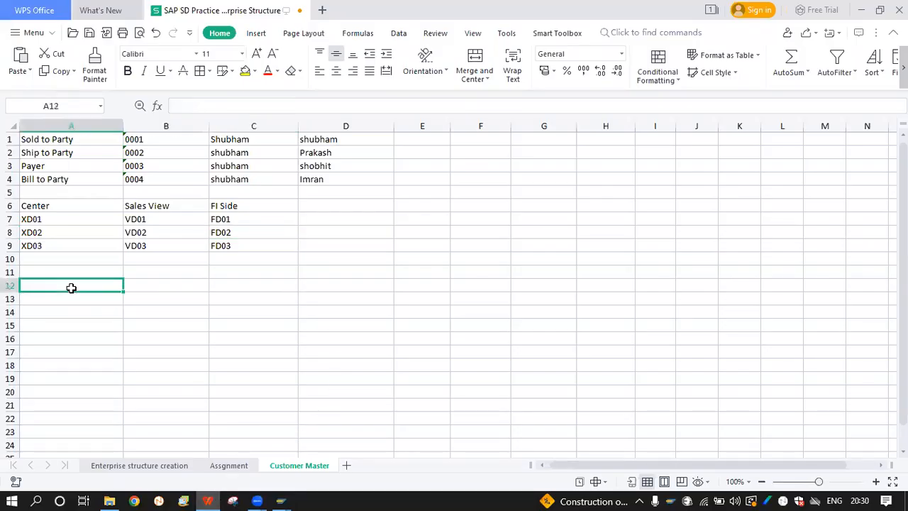
pyautogui.write('Fix')
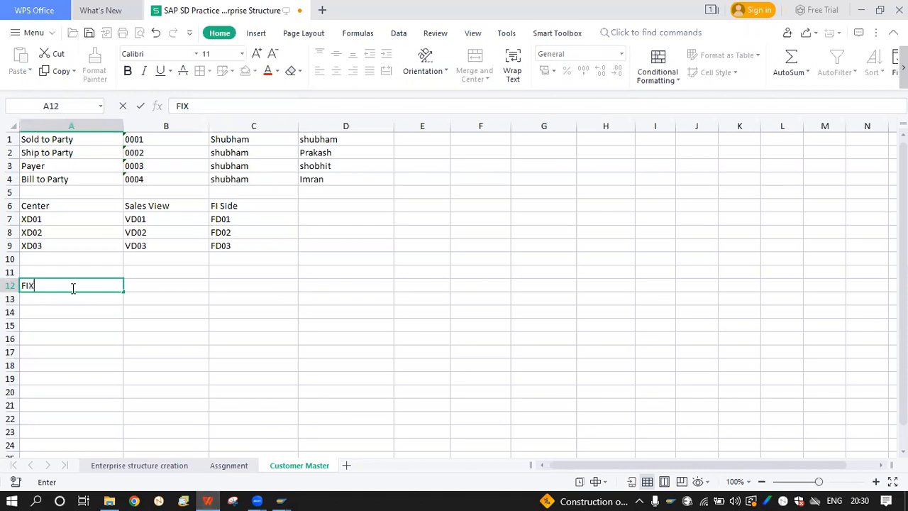
pyautogui.press('BackSpace')
pyautogui.press('BackSpace')
pyautogui.press('capslock')
pyautogui.press('capslock')
pyautogui.write('ISCL')
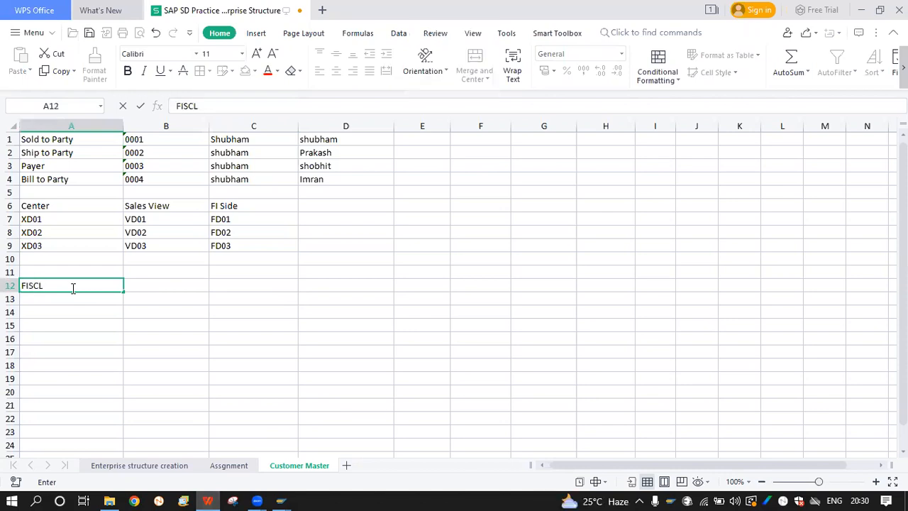
pyautogui.press('BackSpace')
pyautogui.write('AL YEAR VARIANT')
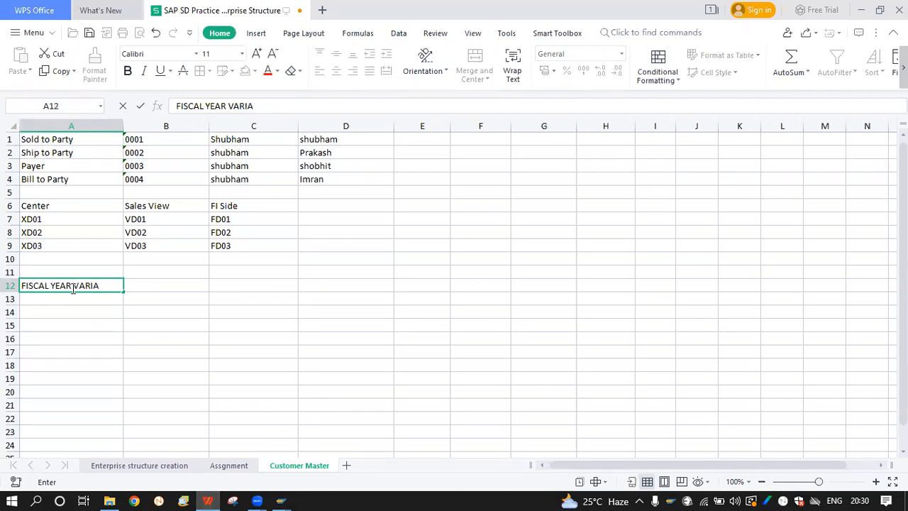
pyautogui.press('Tab')
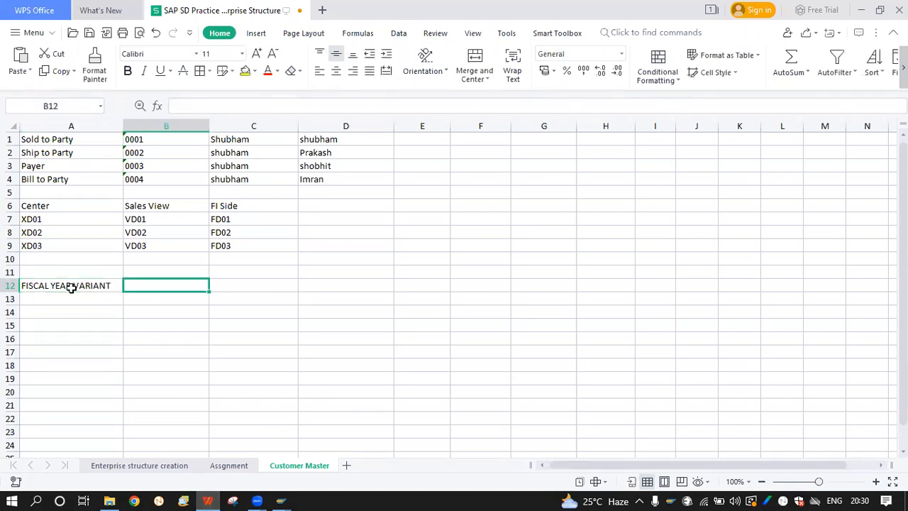
# Enter V3 and K4 in B12:B13, with INDIAN and FOREIGN in C12:C13
pyautogui.write('V3')
pyautogui.press('Return')
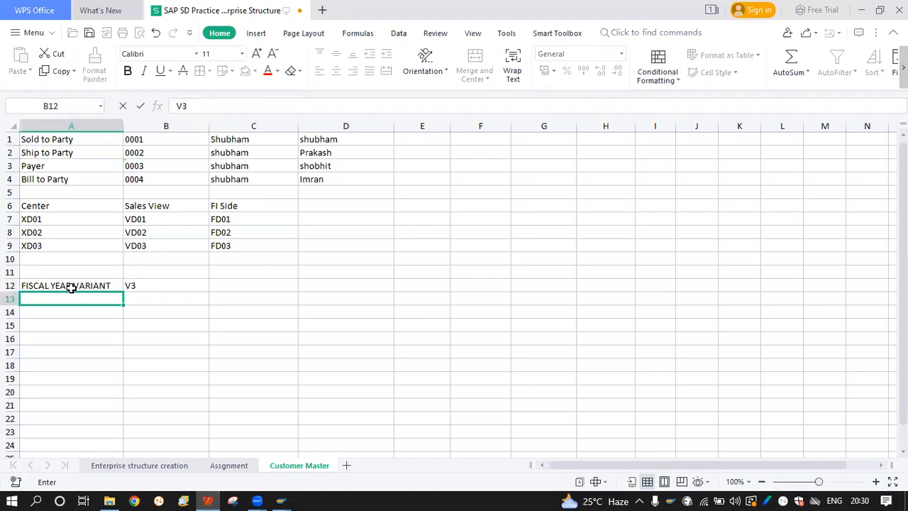
pyautogui.write('K')
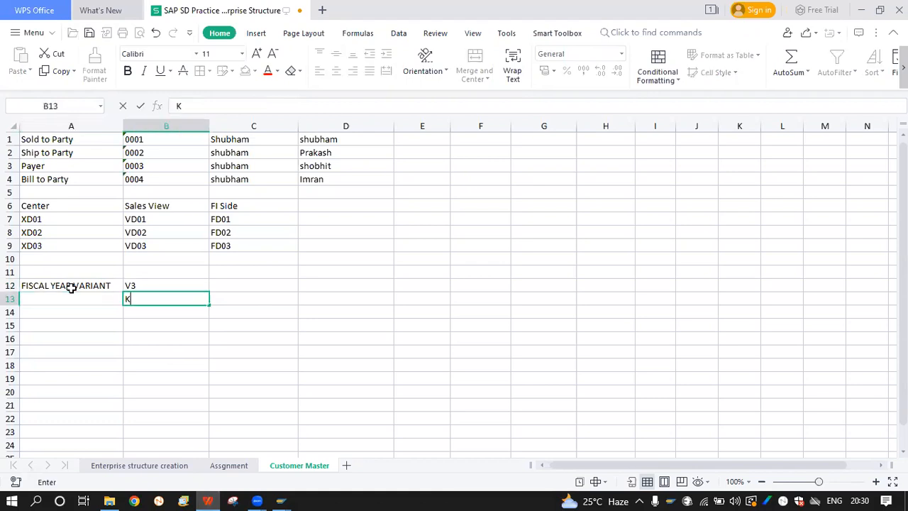
pyautogui.write('4')
pyautogui.press('Tab')
pyautogui.click(224, 281)
pyautogui.write('INDIAN')
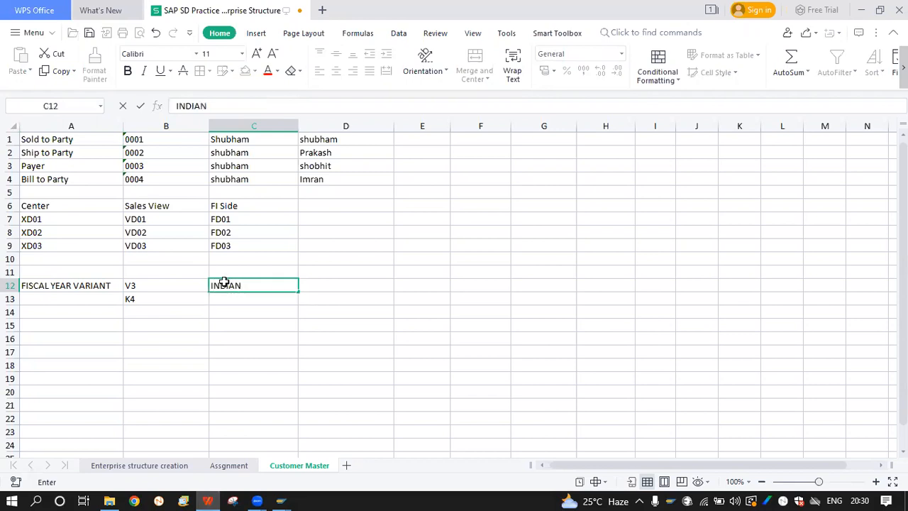
pyautogui.press('Return')
pyautogui.write('FOREIGN')
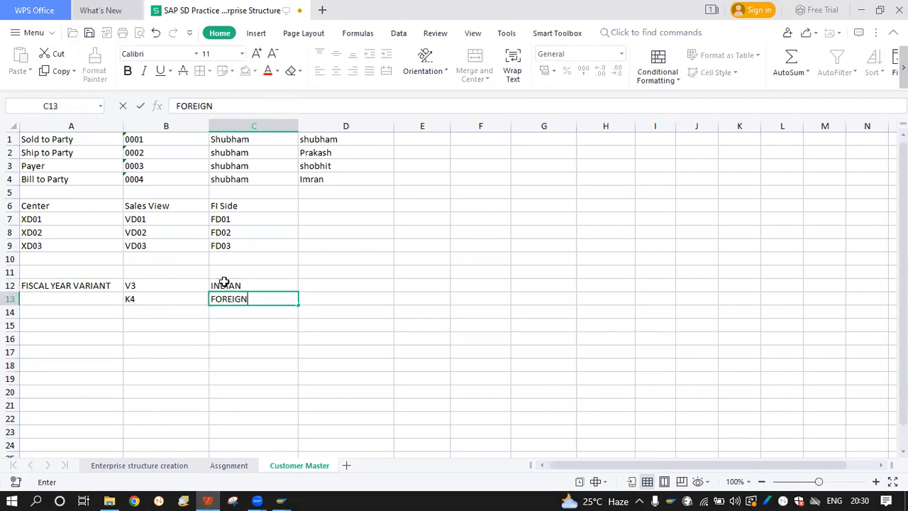
pyautogui.press('Tab')
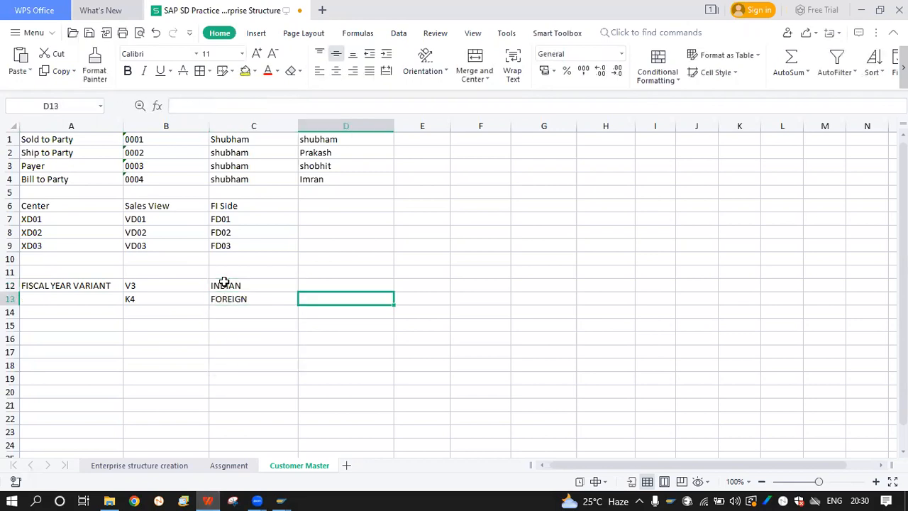
# Enter APRIL TO MARCH in D12 and JAN TO DEC in D13, then review them
pyautogui.click(139, 288)
pyautogui.press('Right')
pyautogui.press('Right')
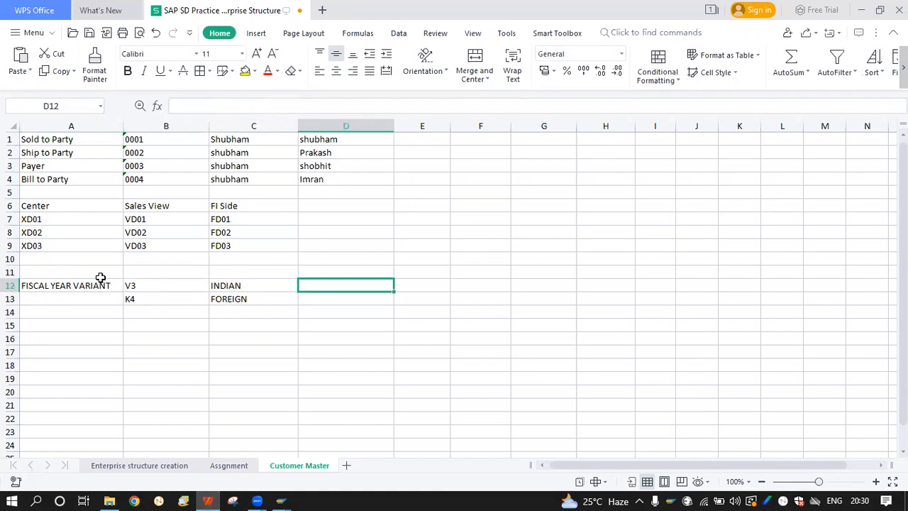
pyautogui.write('APR')
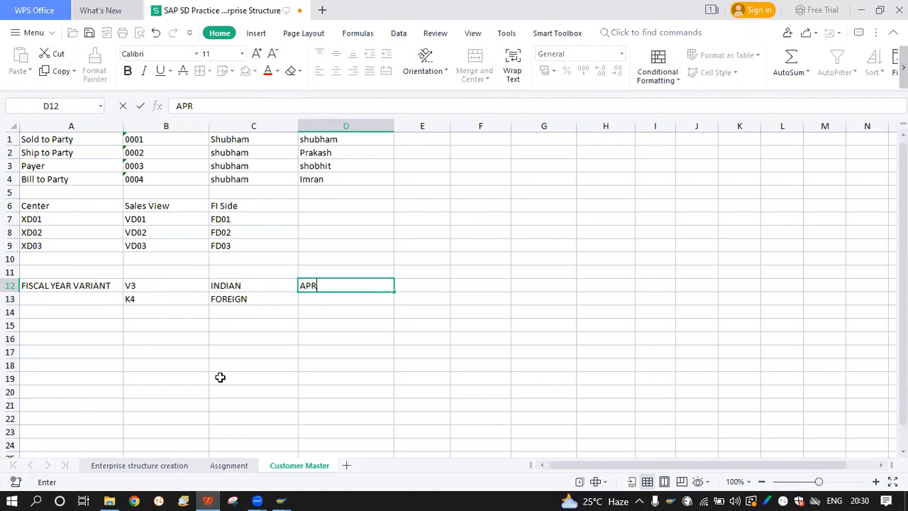
pyautogui.write('IL TO MARCH')
pyautogui.press('Return')
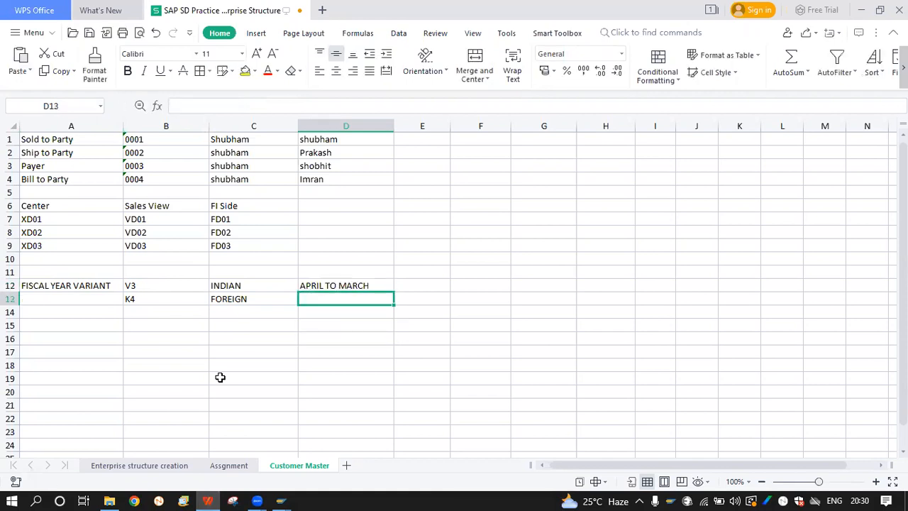
pyautogui.write('JAN')
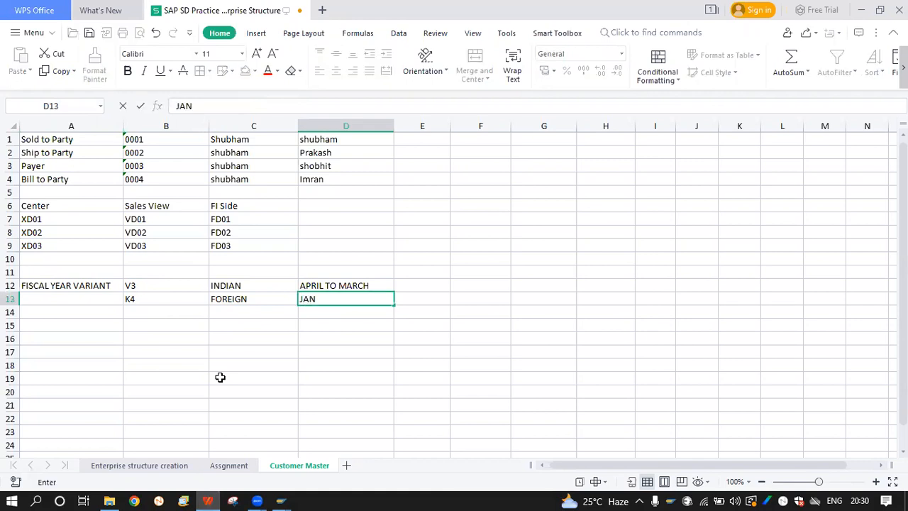
pyautogui.write(' TO DEC')
pyautogui.press('Return')
pyautogui.click(153, 285)
pyautogui.click(312, 282)
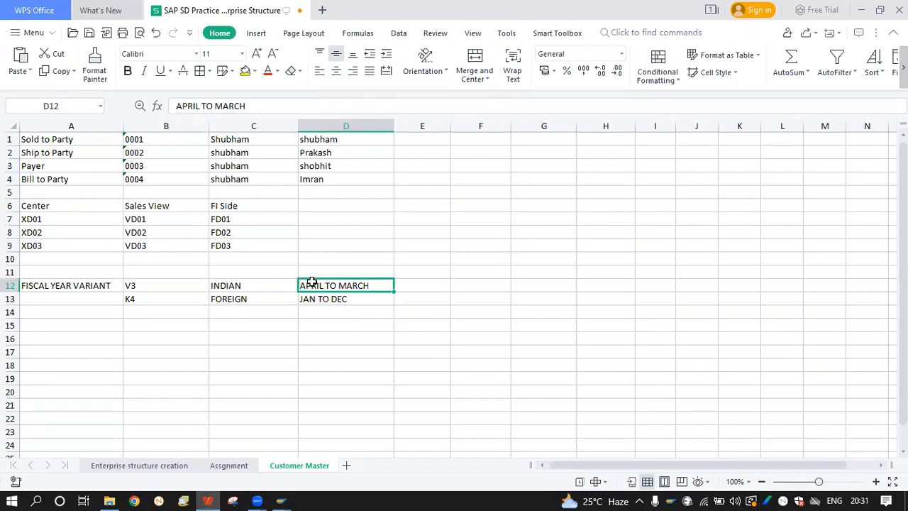
pyautogui.click(136, 311)
pyautogui.click(344, 300)
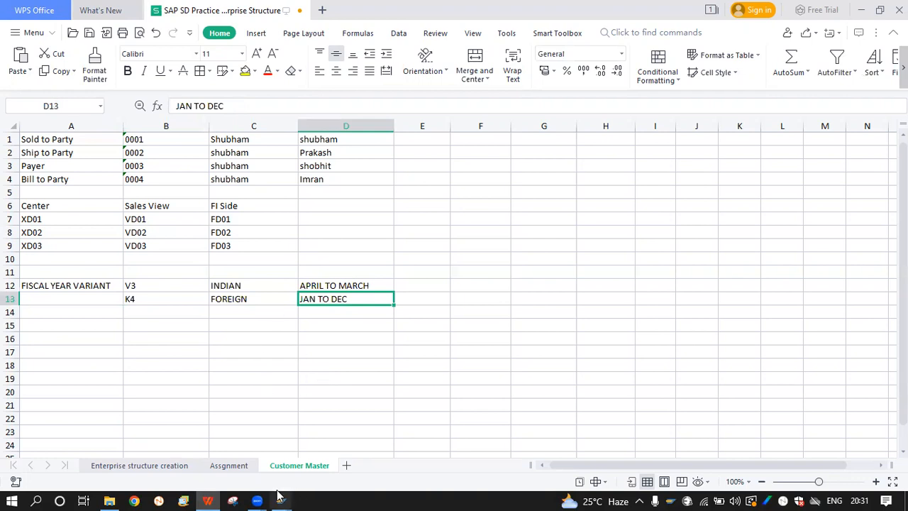
# Fill the customer's fiscal year variant with V3 from the input history
pyautogui.moveTo(283, 495)
pyautogui.click(289, 434)
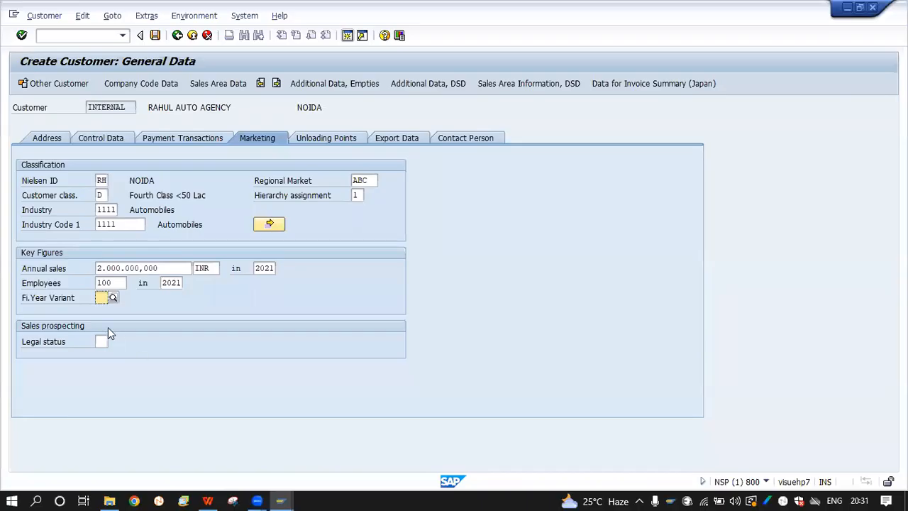
pyautogui.click(117, 294)
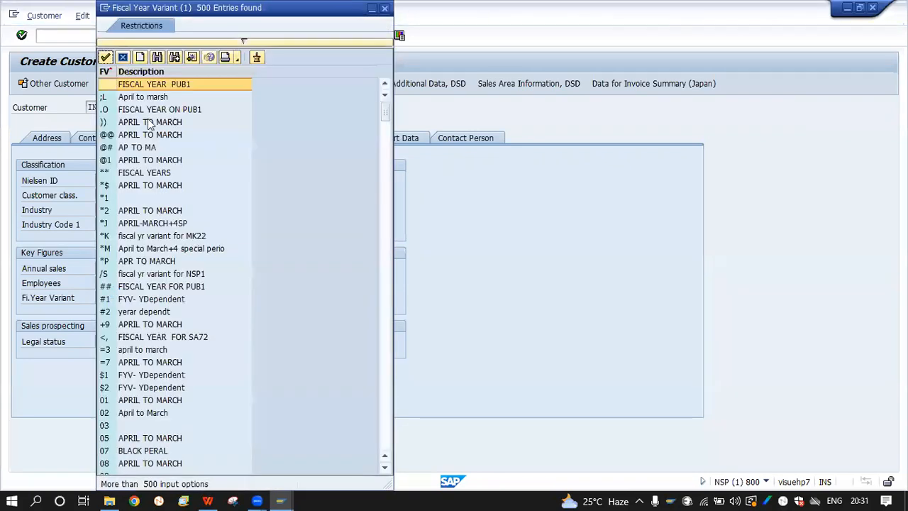
pyautogui.scroll(-10, 176, 354)
pyautogui.scroll(-20, 173, 349)
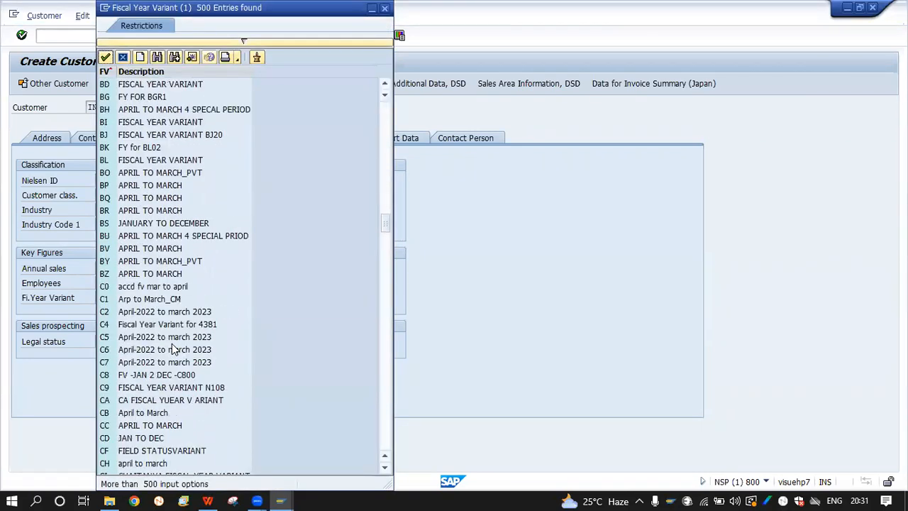
pyautogui.scroll(20, 174, 349)
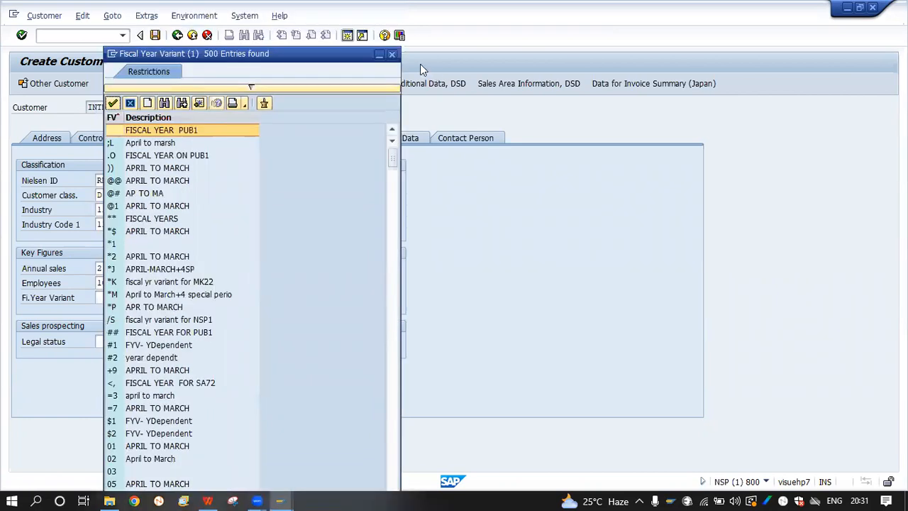
pyautogui.click(390, 56)
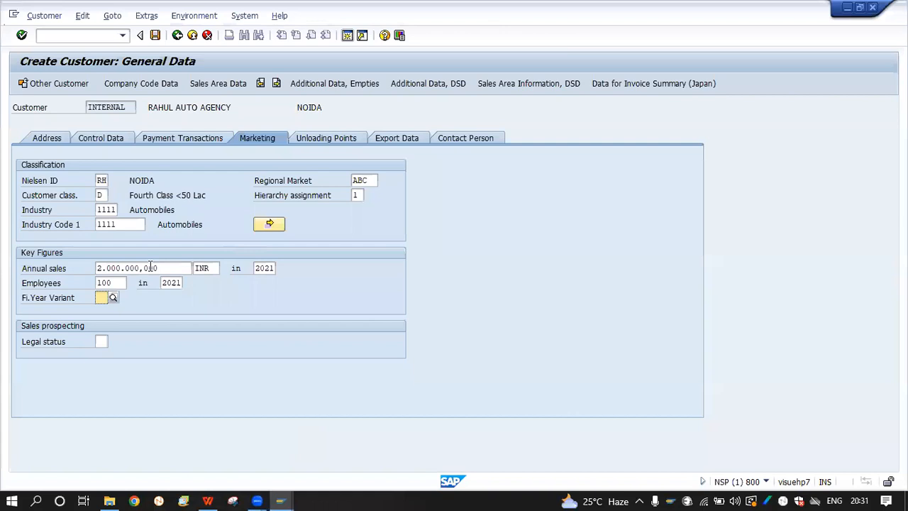
pyautogui.write('V3')
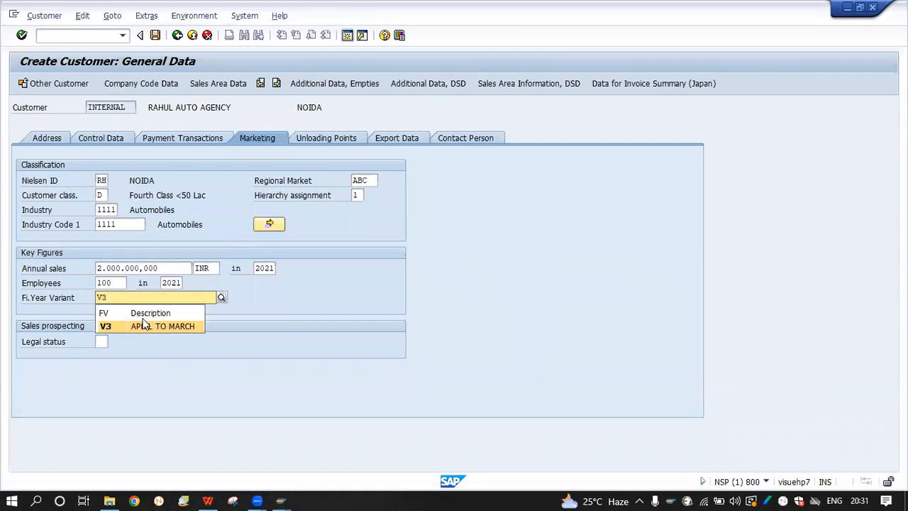
pyautogui.click(144, 325)
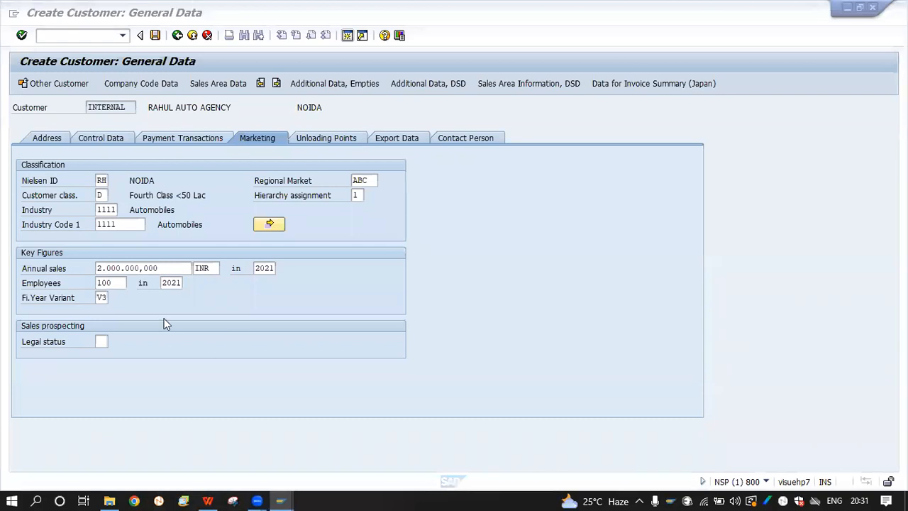
pyautogui.click(103, 342)
pyautogui.click(114, 342)
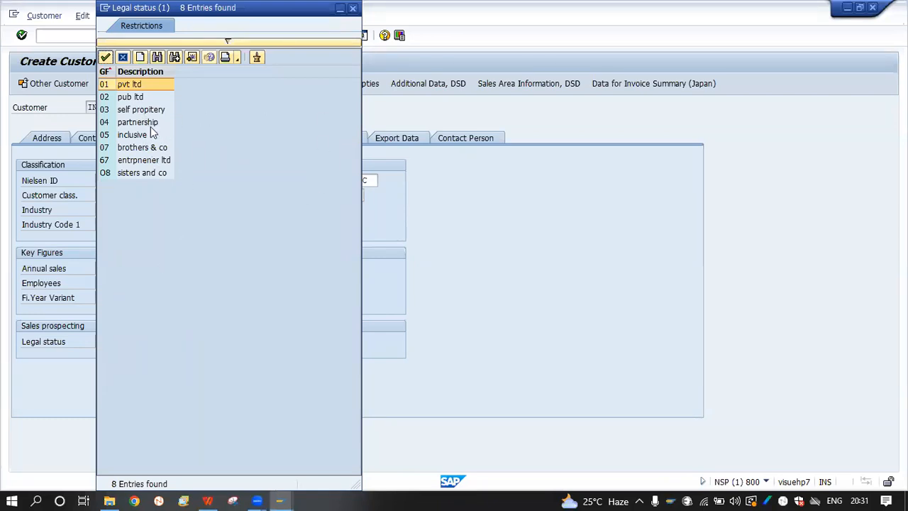
# Pick legal status 03 self propitery and bring the customer creation window back to the front
pyautogui.doubleClick(163, 114)
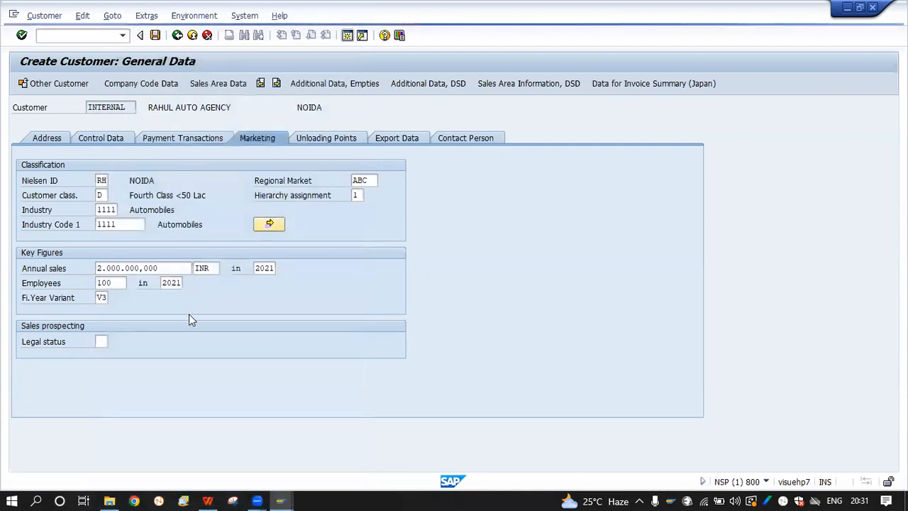
pyautogui.click(280, 501)
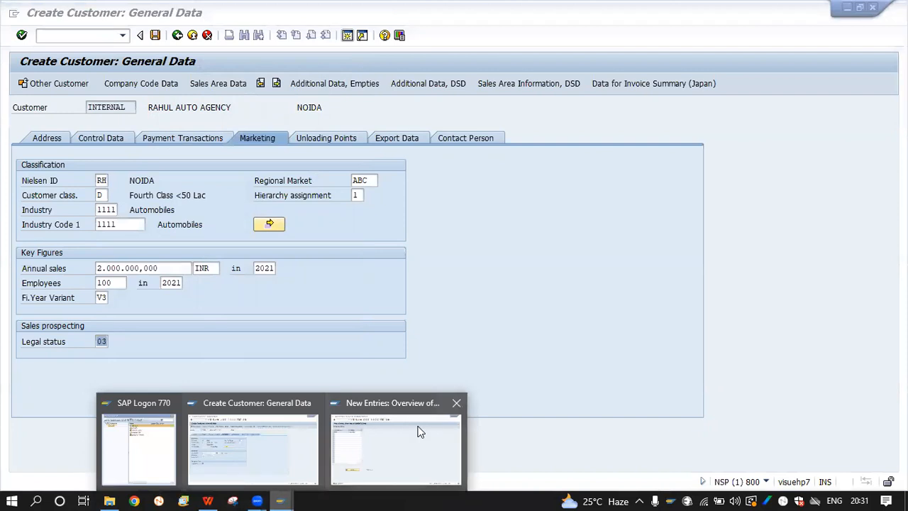
pyautogui.click(283, 445)
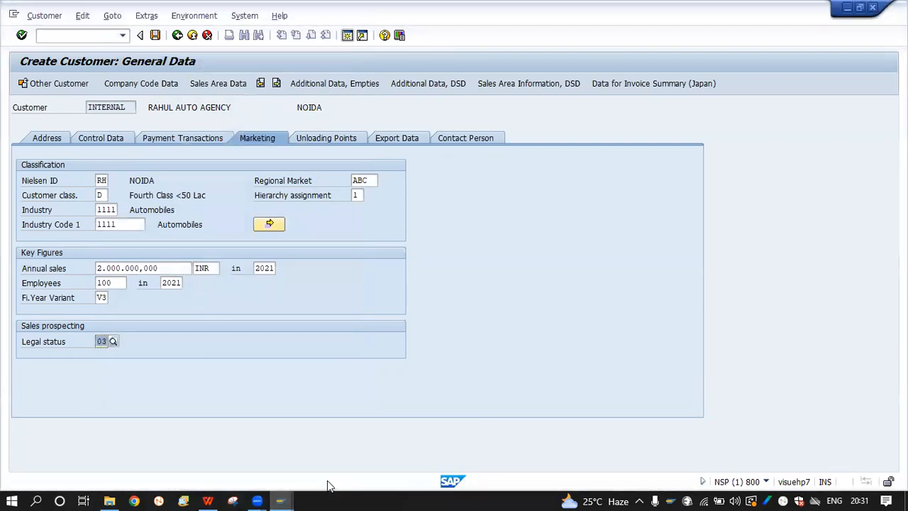
# Go back from the industry code entries to the IMG and open Define Legal Statuses
pyautogui.click(280, 501)
pyautogui.click(371, 467)
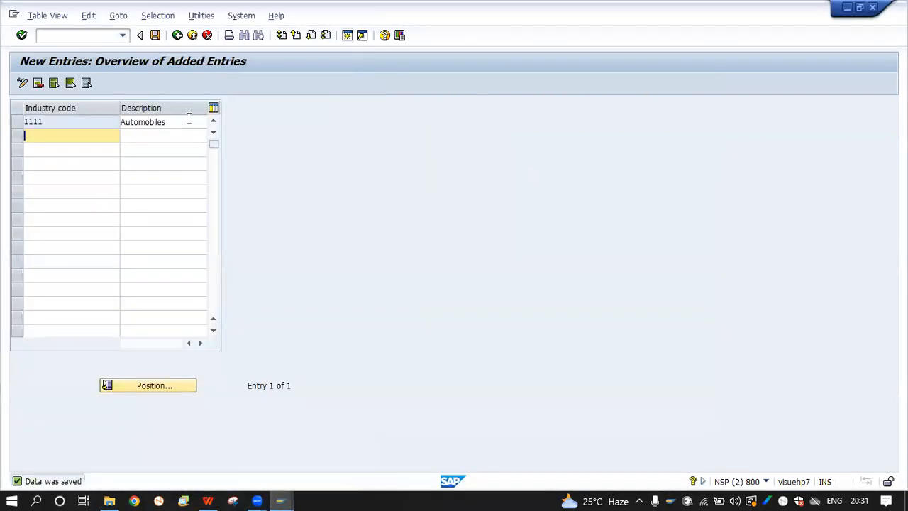
pyautogui.click(177, 36)
pyautogui.click(177, 35)
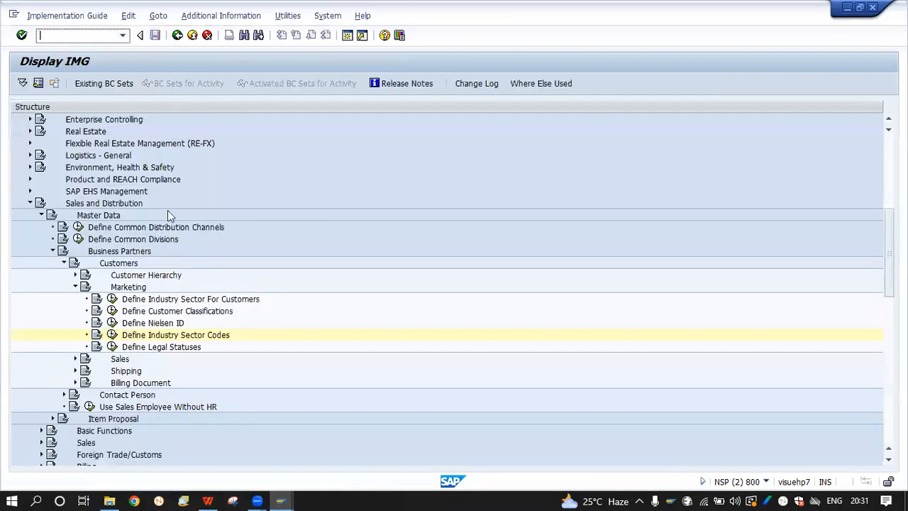
pyautogui.click(112, 346)
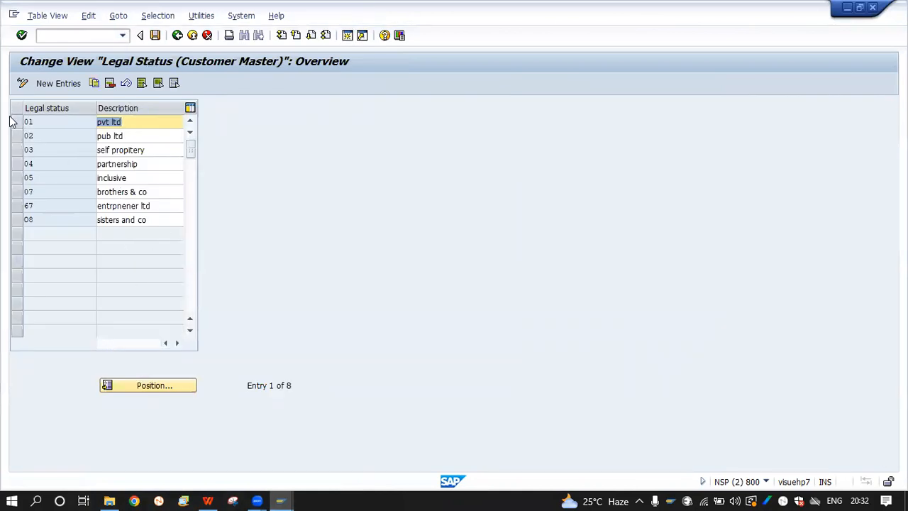
# Delete all eight existing legal status entries and save under the customizing request
pyautogui.moveTo(12, 122); pyautogui.dragTo(17, 166)
pyautogui.click(17, 192)
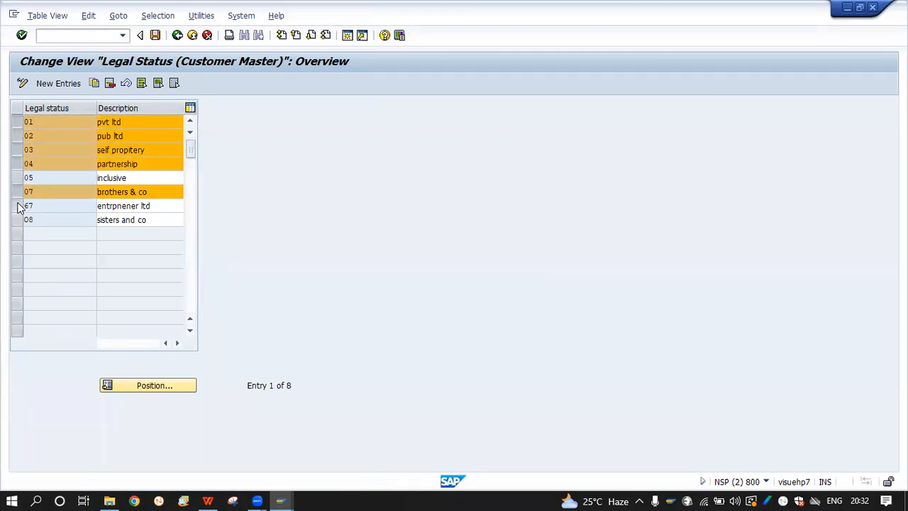
pyautogui.click(17, 206)
pyautogui.click(19, 219)
pyautogui.click(15, 178)
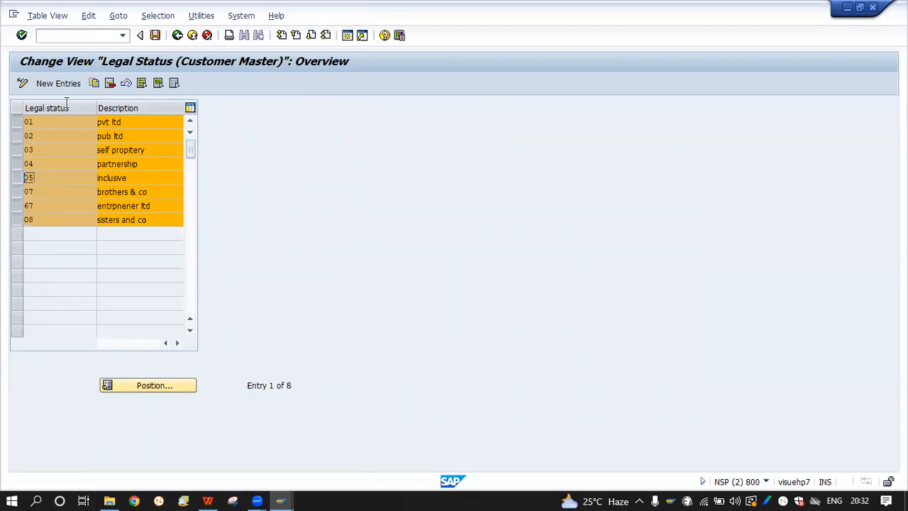
pyautogui.click(108, 83)
pyautogui.click(319, 372)
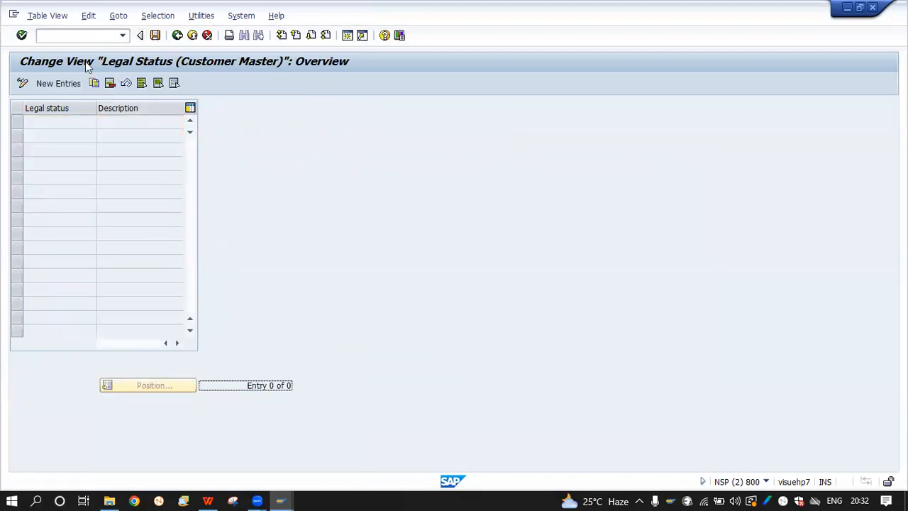
pyautogui.click(155, 35)
pyautogui.click(197, 226)
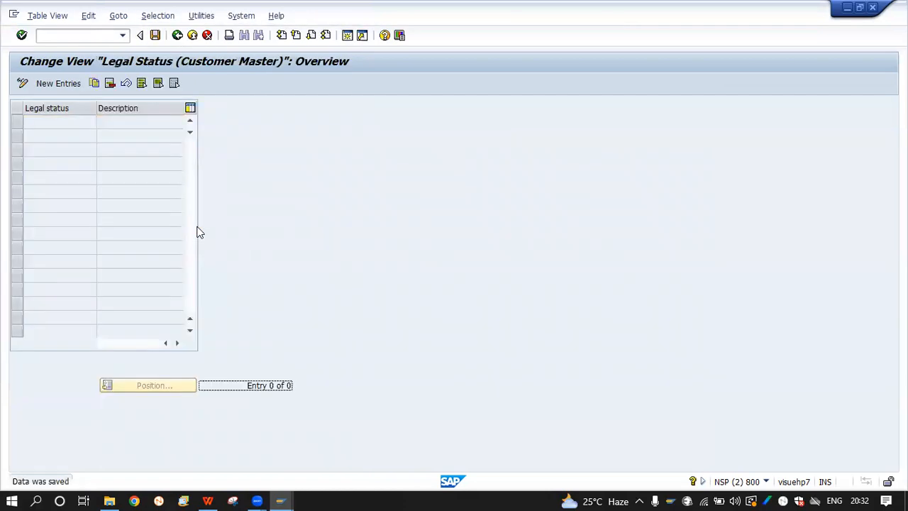
# Add a new legal status 01 with description PARTNERSHIP and save it
pyautogui.click(71, 85)
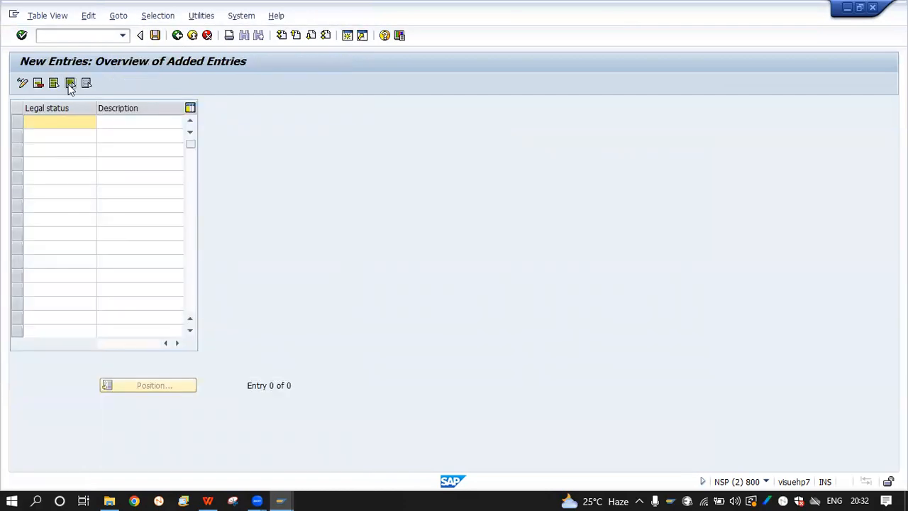
pyautogui.write('01')
pyautogui.press('Tab')
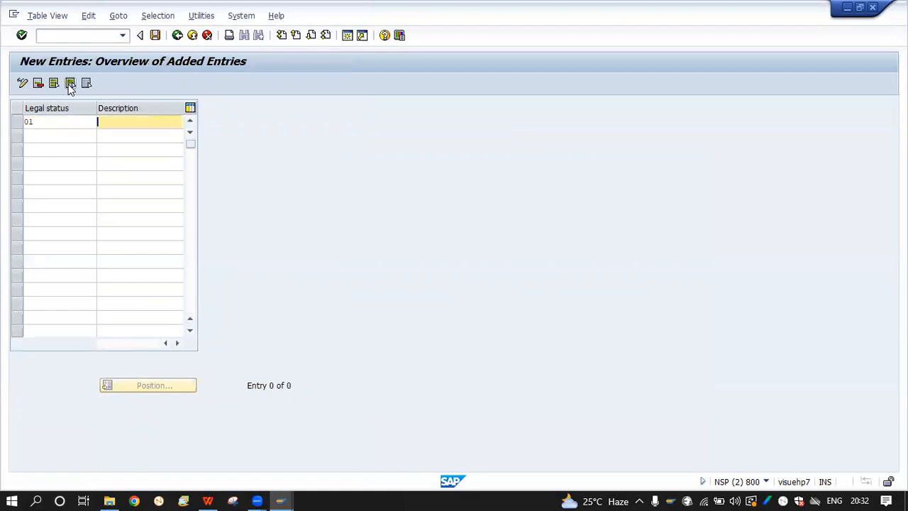
pyautogui.press('capslock')
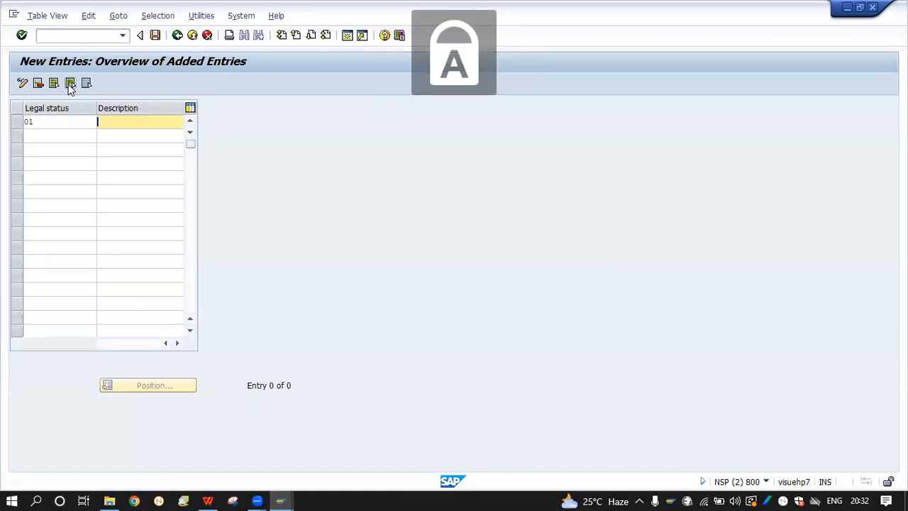
pyautogui.write('pART')
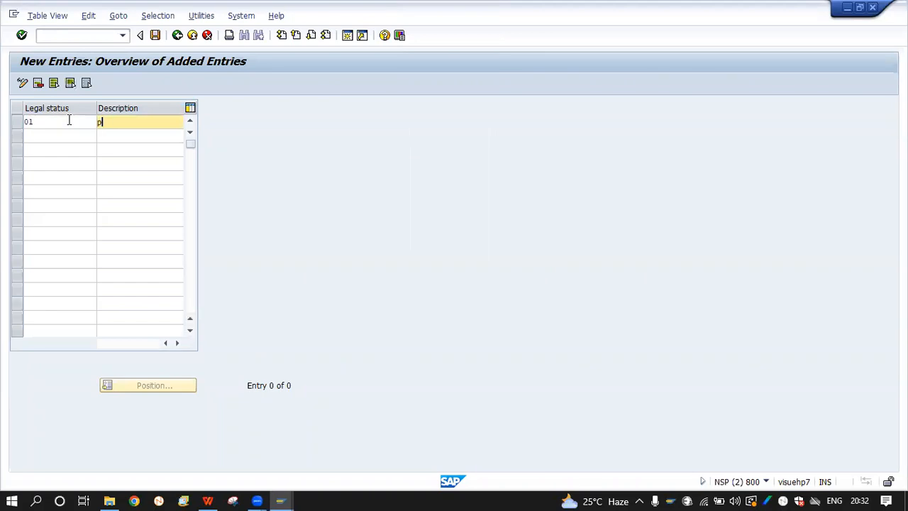
pyautogui.press('BackSpace')
pyautogui.press('BackSpace')
pyautogui.press('BackSpace')
pyautogui.press('BackSpace')
pyautogui.press('capslock')
pyautogui.press('capslock')
pyautogui.write('PAR')
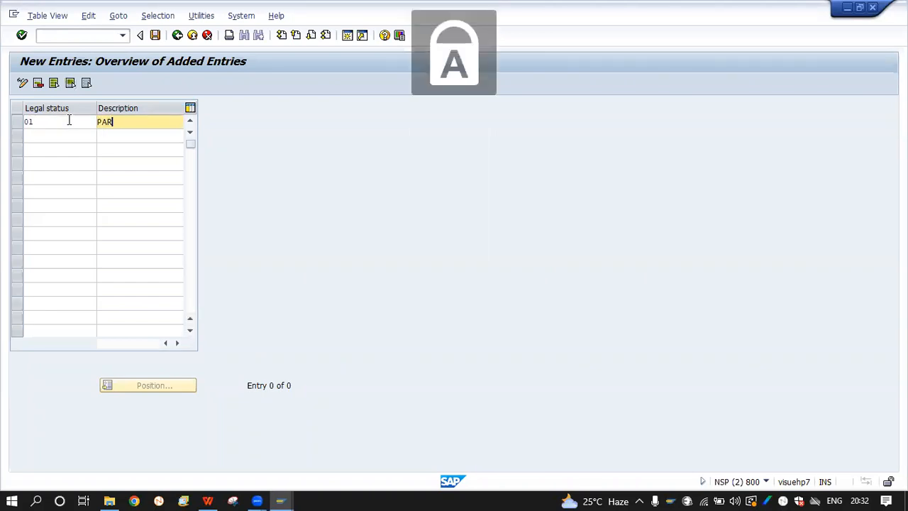
pyautogui.write('TNERSHIP')
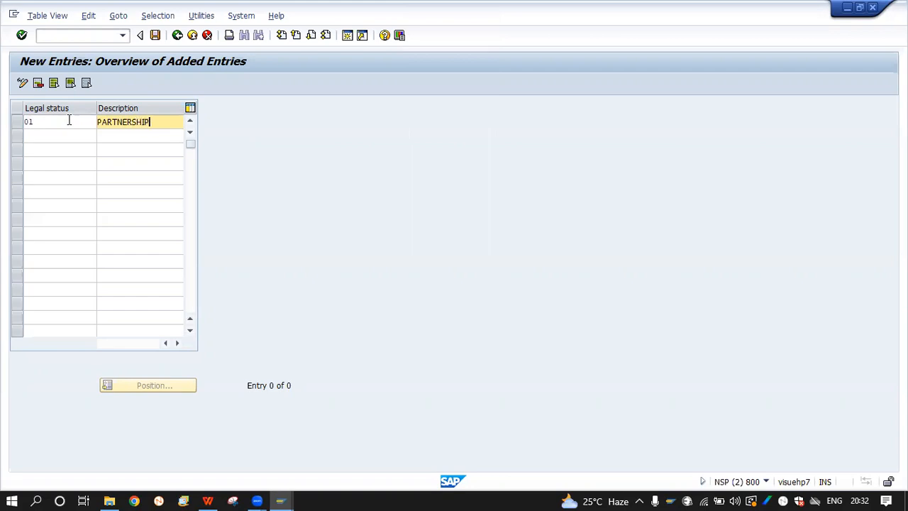
pyautogui.press('Return')
pyautogui.click(155, 35)
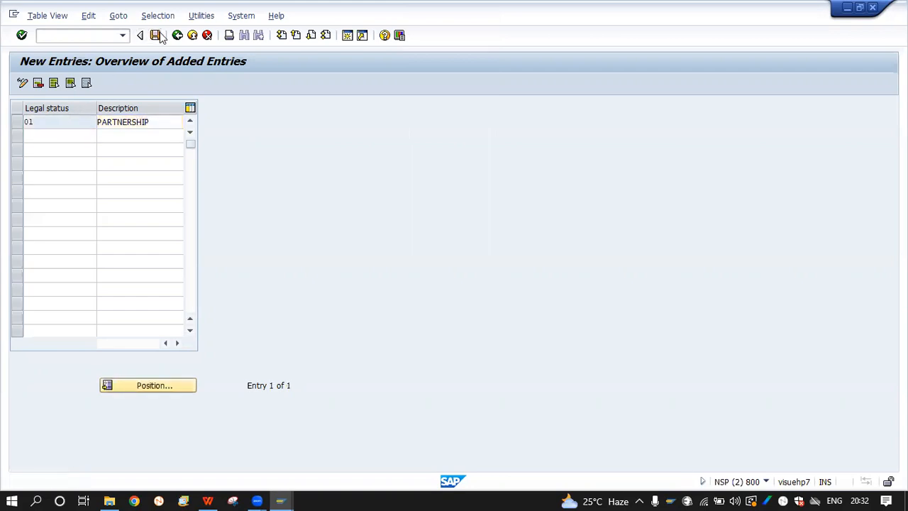
# In the Create Customer window, choose legal status 01 PARTNERSHIP from the F4 list
pyautogui.moveTo(280, 500)
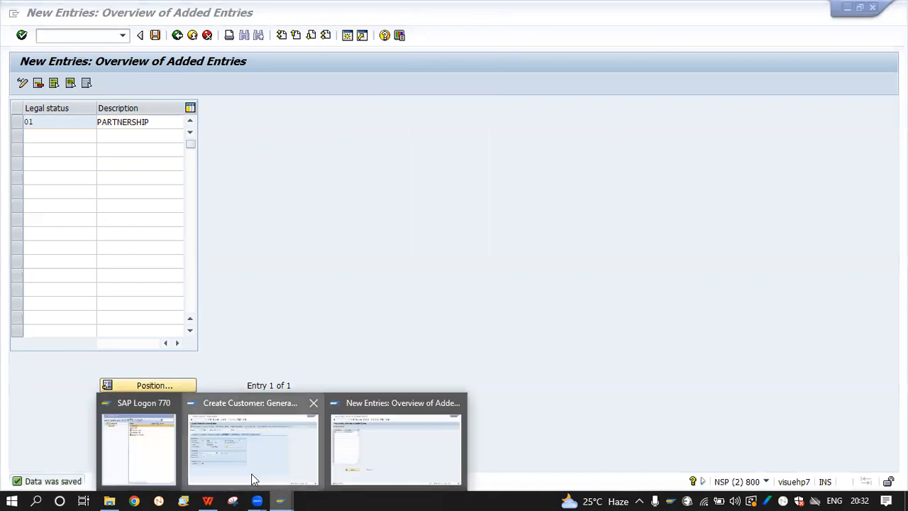
pyautogui.click(253, 477)
pyautogui.click(114, 340)
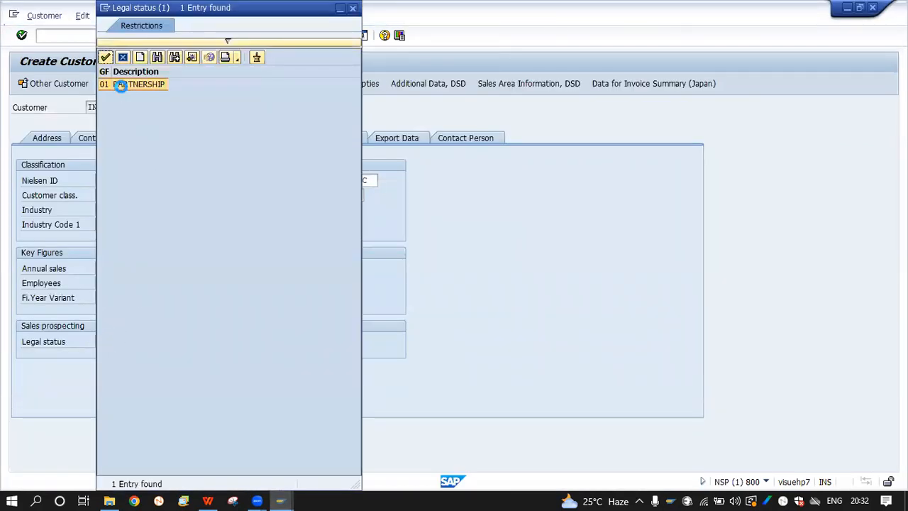
pyautogui.doubleClick(121, 86)
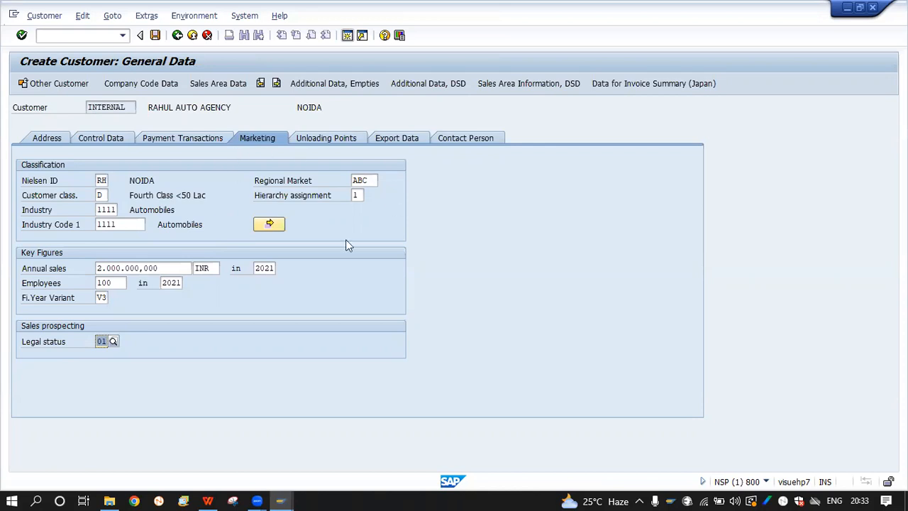
# Show the Unloading Points data and widen the Default and Calendar key columns
pyautogui.click(350, 139)
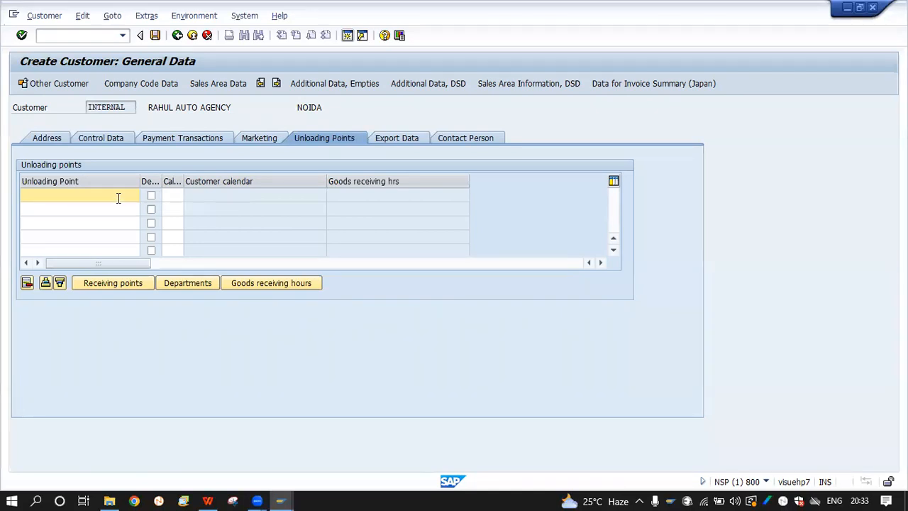
pyautogui.moveTo(157, 183); pyautogui.dragTo(286, 189)
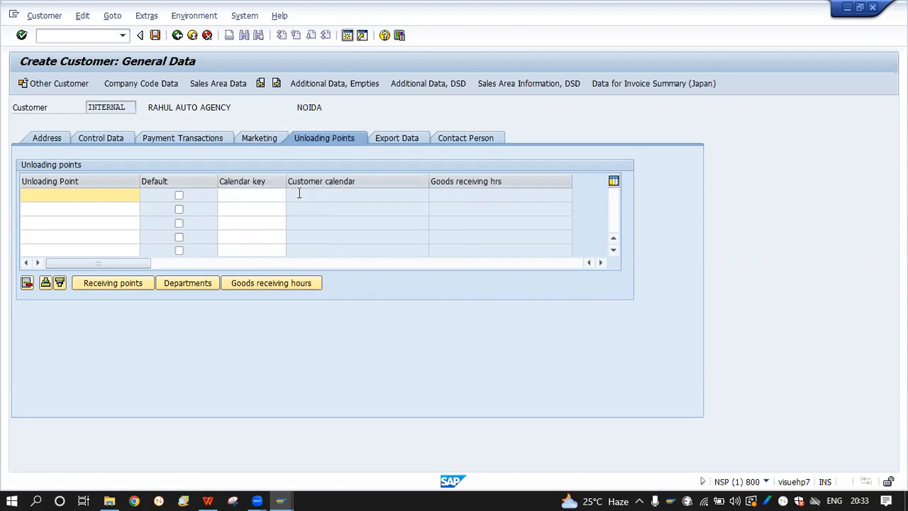
pyautogui.click(260, 196)
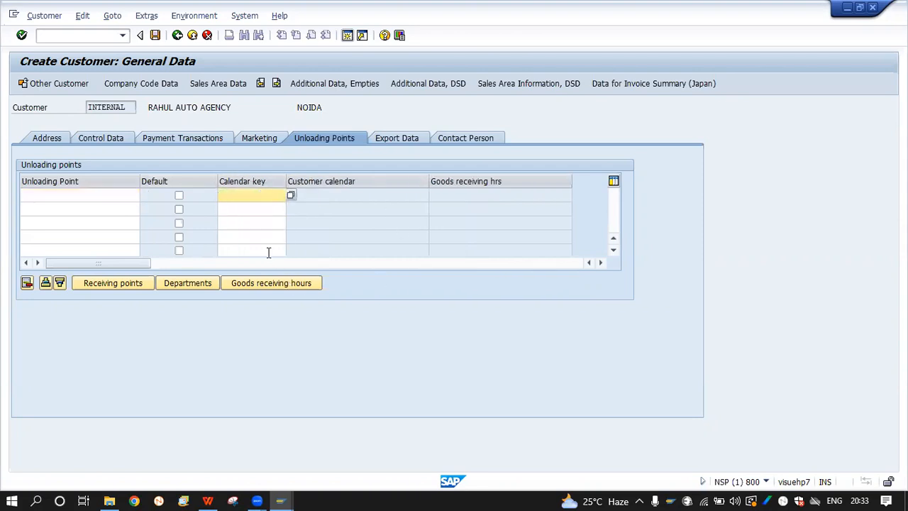
pyautogui.click(114, 283)
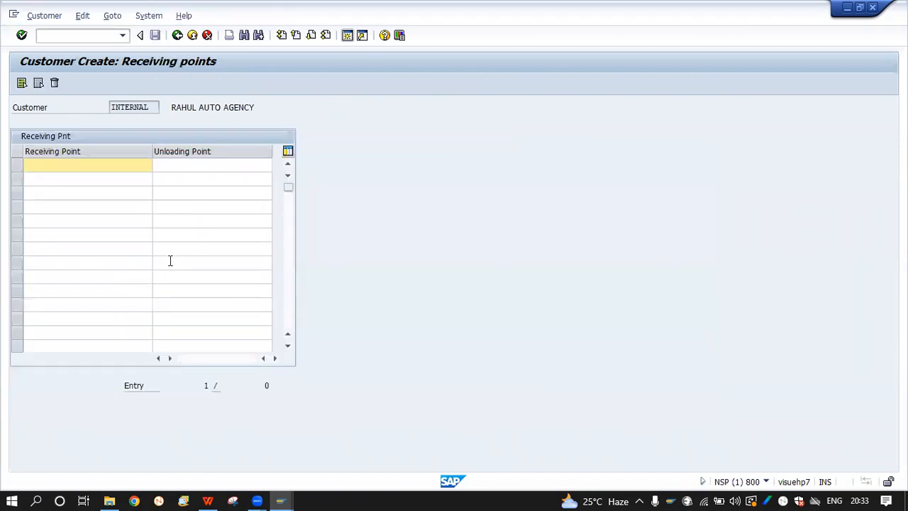
pyautogui.write('IDA')
pyautogui.press('Tab')
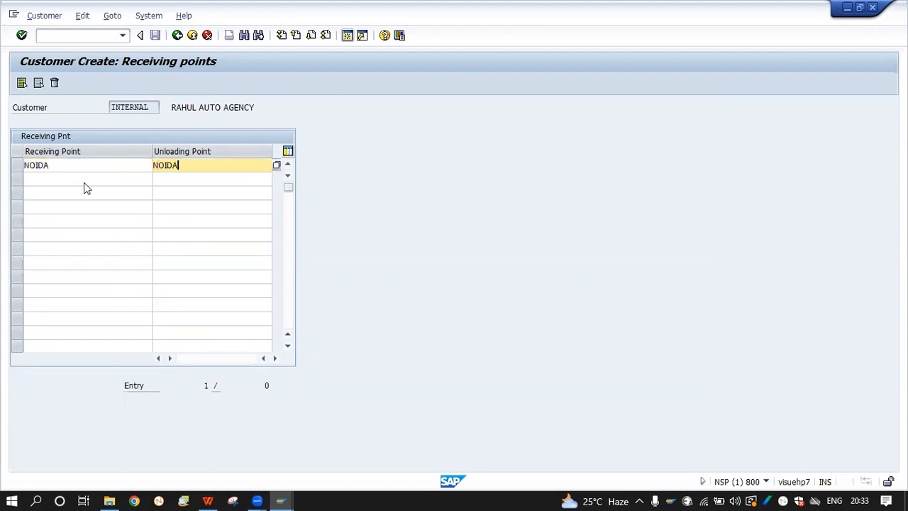
pyautogui.press('Return')
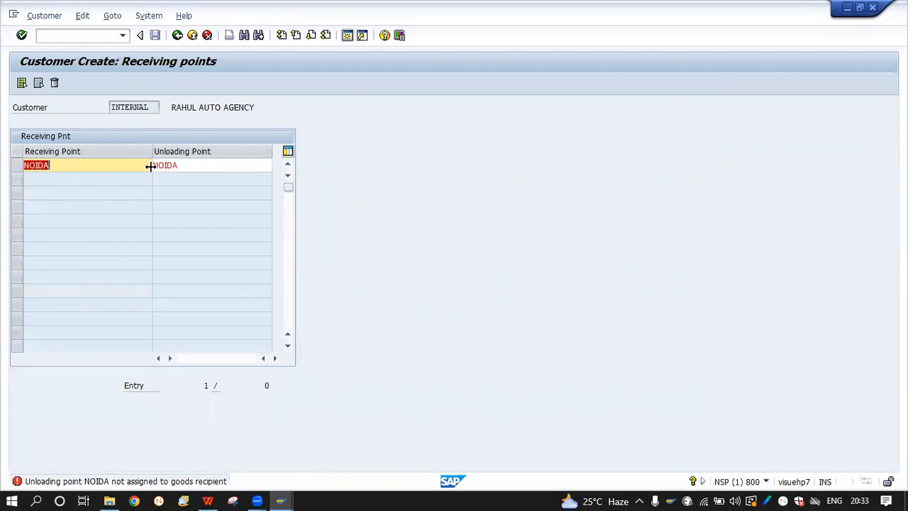
pyautogui.click(177, 36)
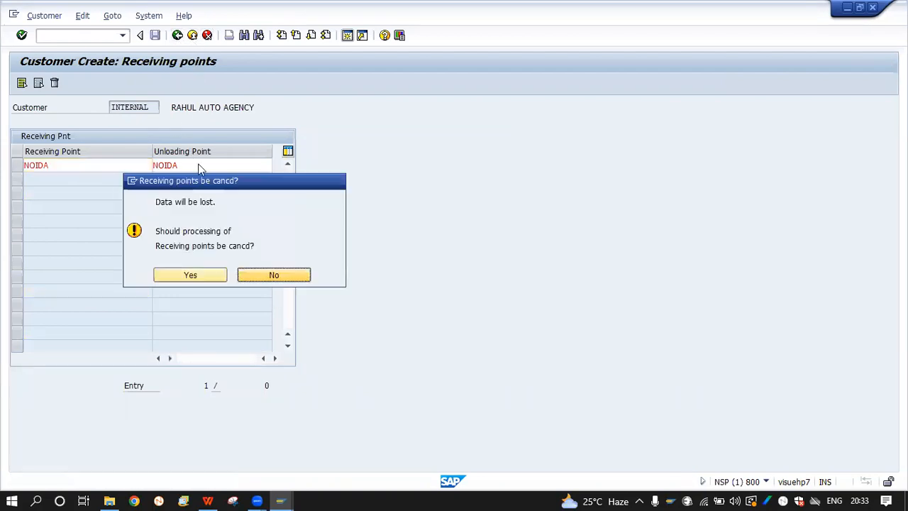
pyautogui.click(214, 276)
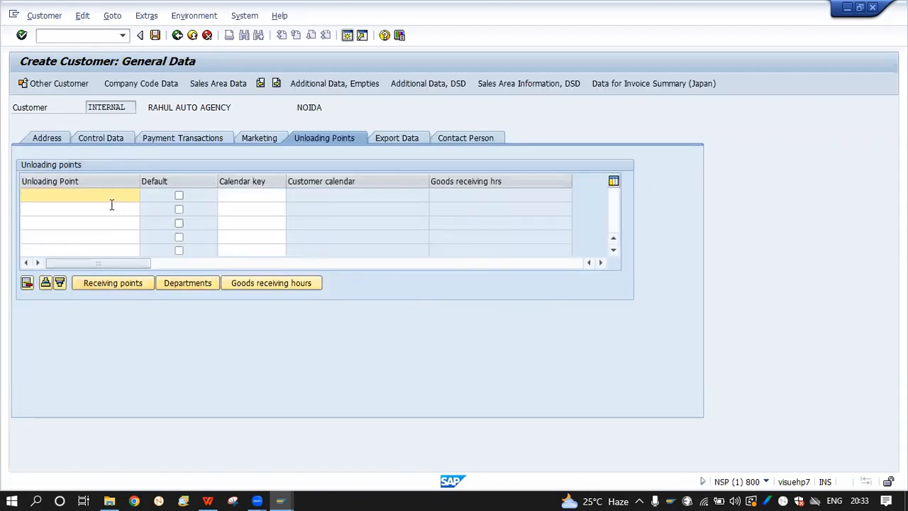
# Enter unloading point NOIDA with calendar key 01, Factory calendar Germany standard
pyautogui.write('NOID')
pyautogui.press('Tab')
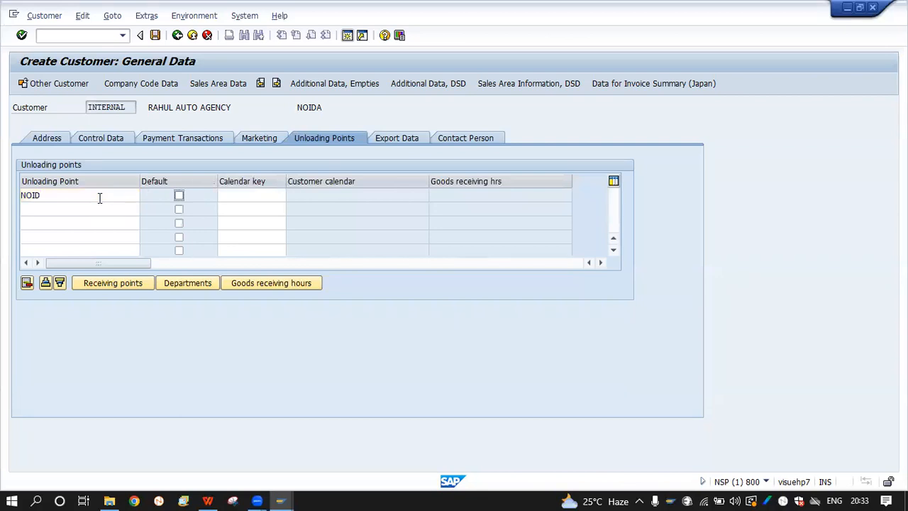
pyautogui.press('Tab')
pyautogui.click(100, 198)
pyautogui.press('Tab')
pyautogui.press('Tab')
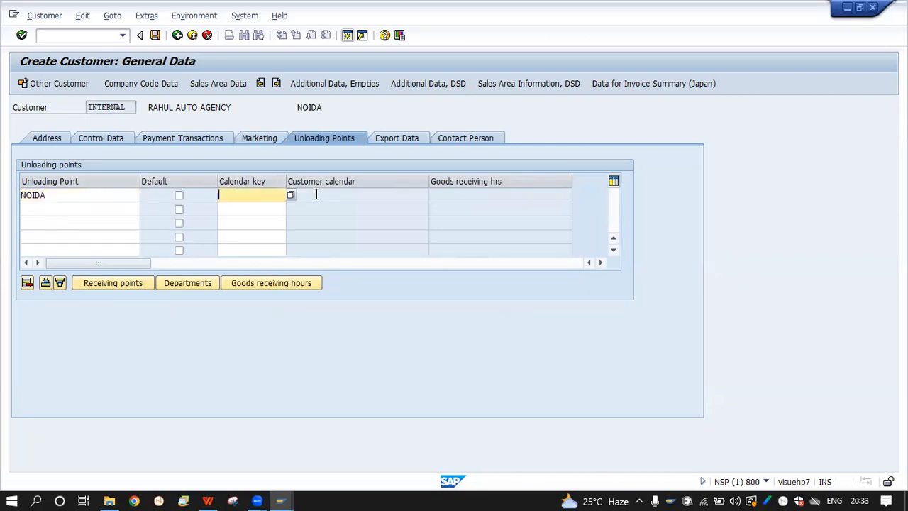
pyautogui.click(291, 195)
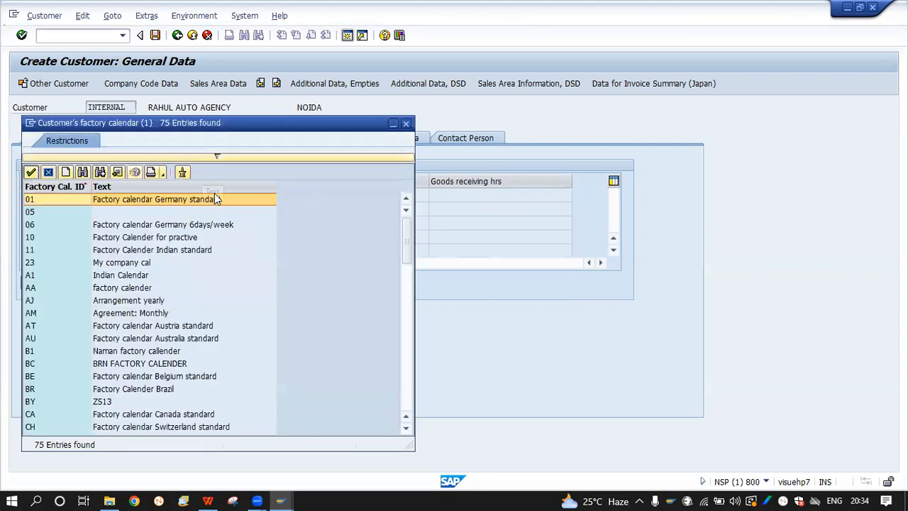
pyautogui.doubleClick(212, 198)
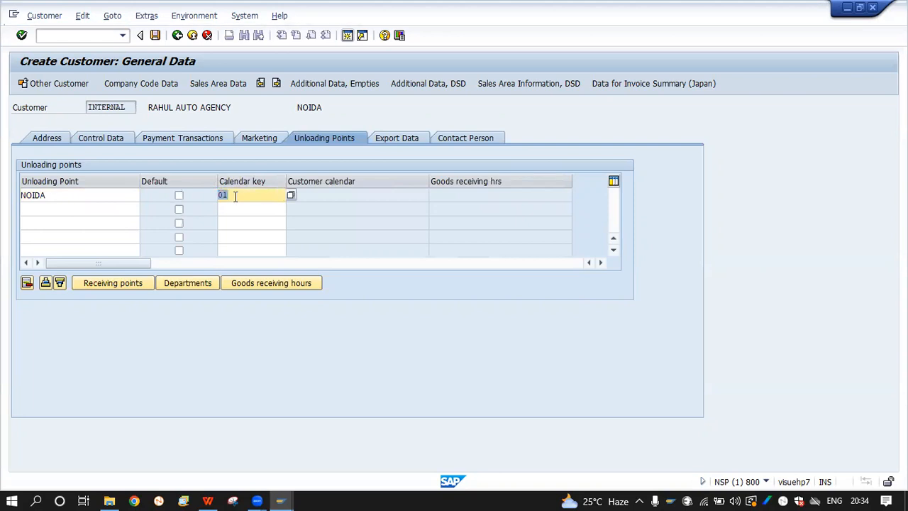
# Select the NOIDA row, view its Departments, and return to the unloading points
pyautogui.click(98, 200)
pyautogui.click(300, 217)
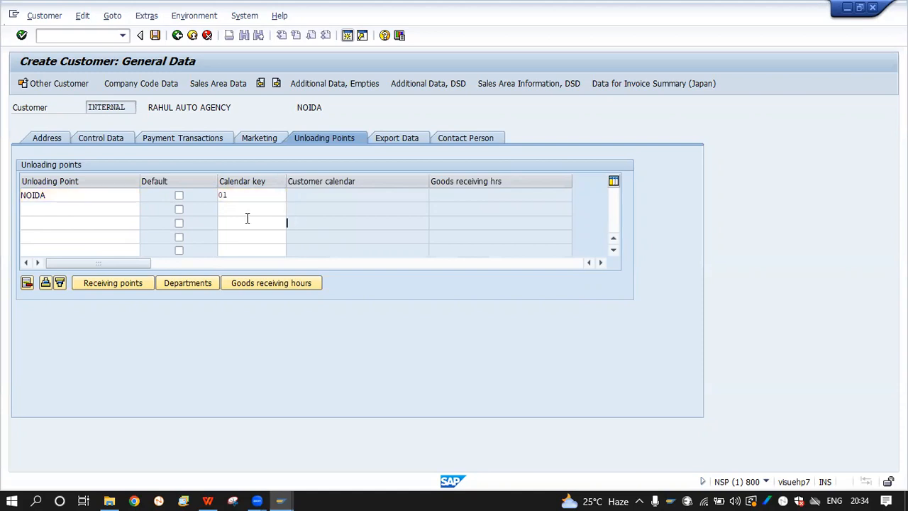
pyautogui.click(126, 196)
pyautogui.click(355, 193)
pyautogui.click(187, 283)
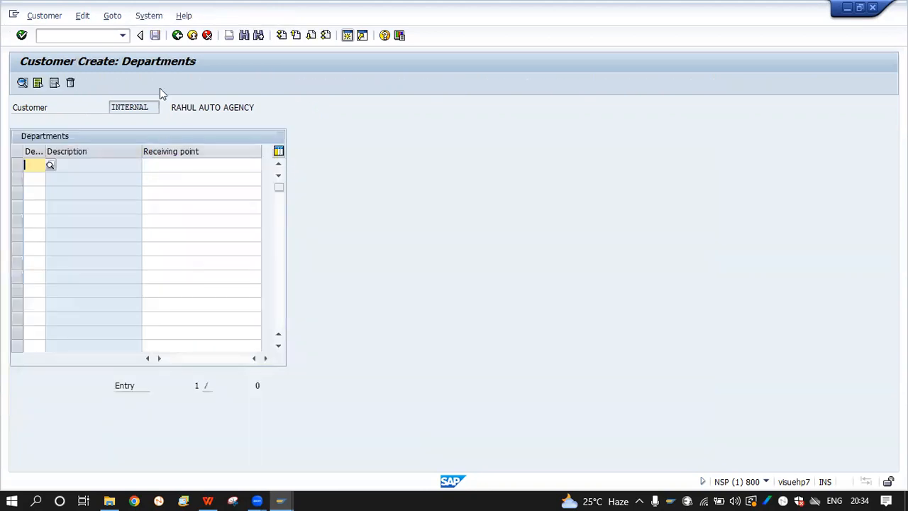
pyautogui.click(177, 35)
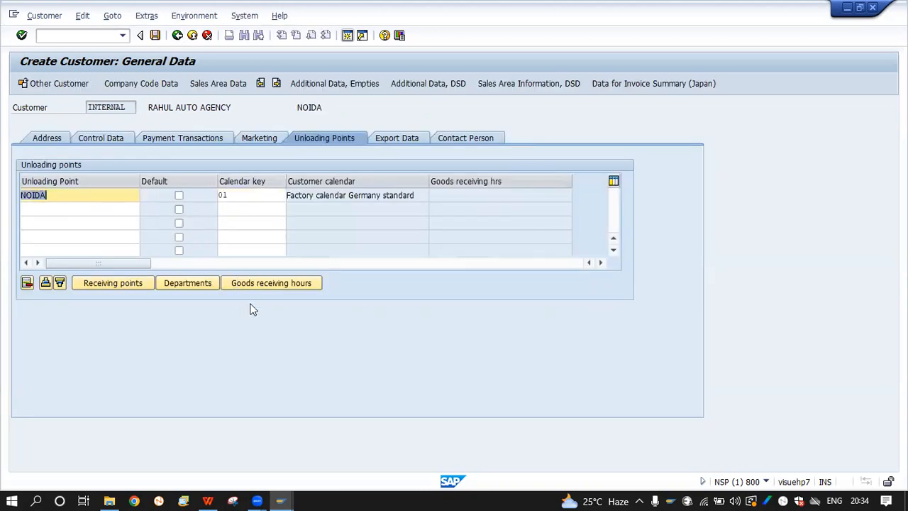
pyautogui.click(254, 283)
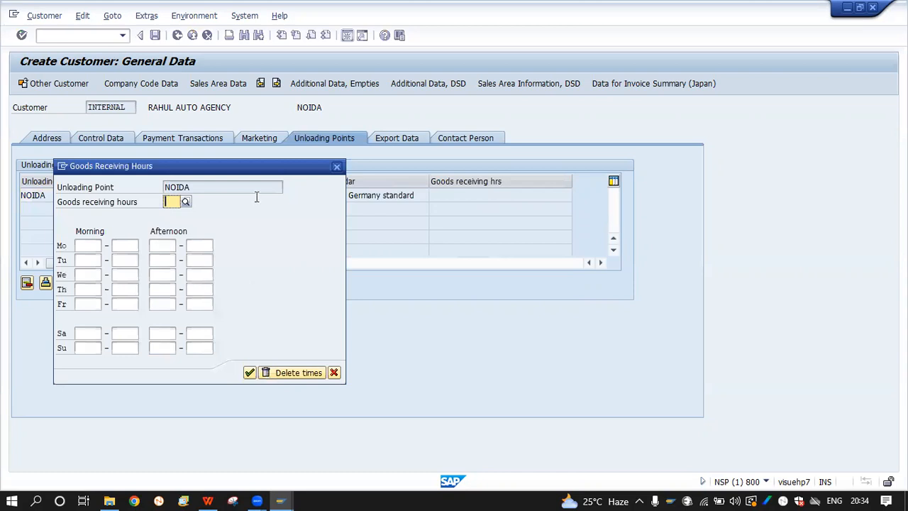
pyautogui.click(339, 168)
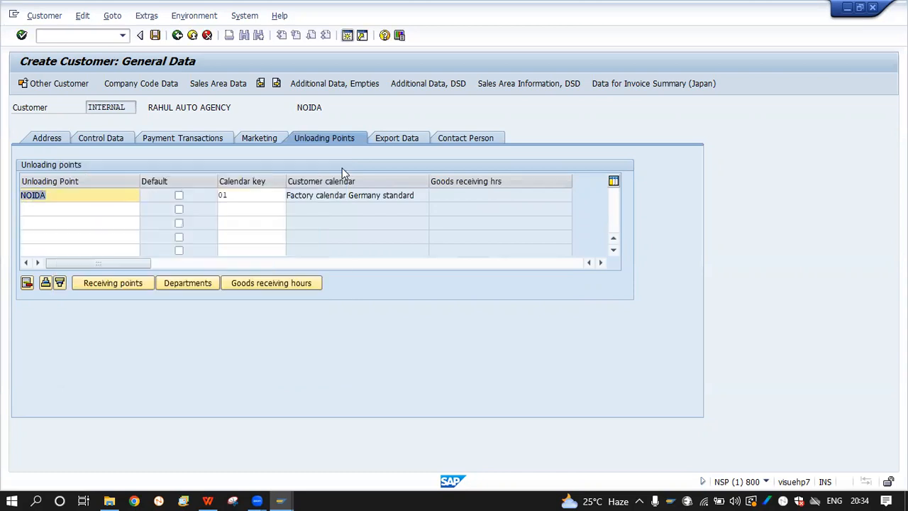
pyautogui.click(271, 205)
pyautogui.click(248, 198)
pyautogui.click(282, 284)
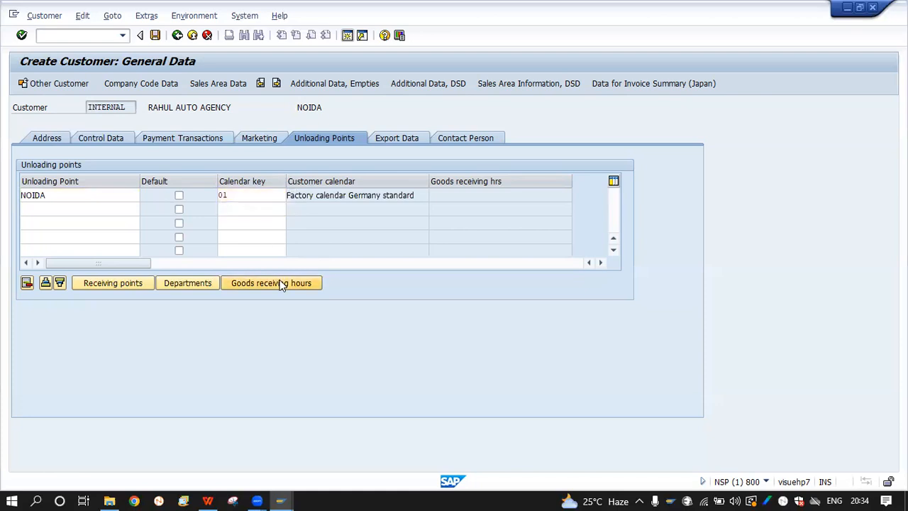
pyautogui.click(85, 245)
pyautogui.click(83, 260)
pyautogui.click(83, 273)
pyautogui.click(82, 285)
pyautogui.click(82, 299)
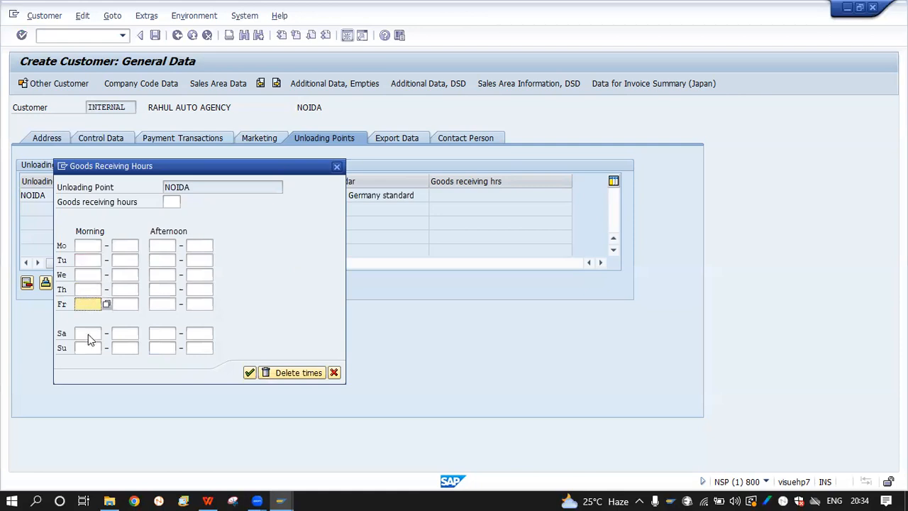
pyautogui.click(117, 247)
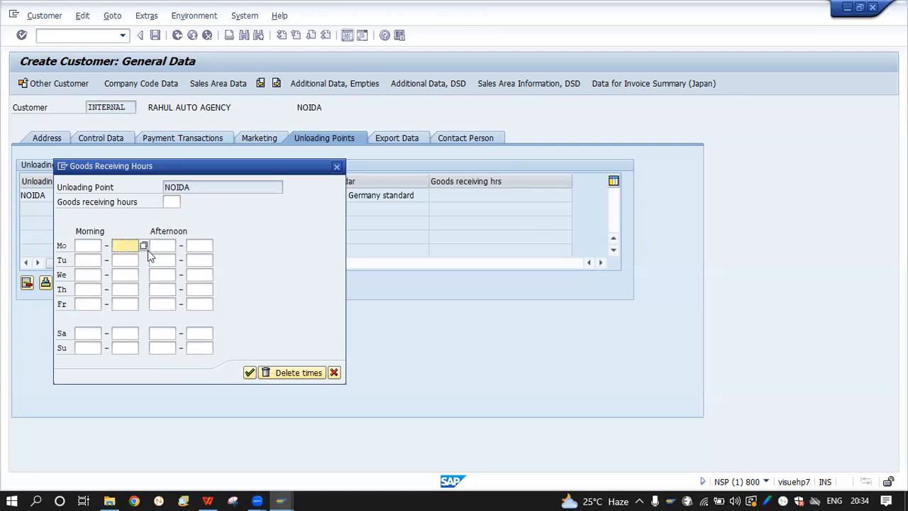
pyautogui.click(193, 260)
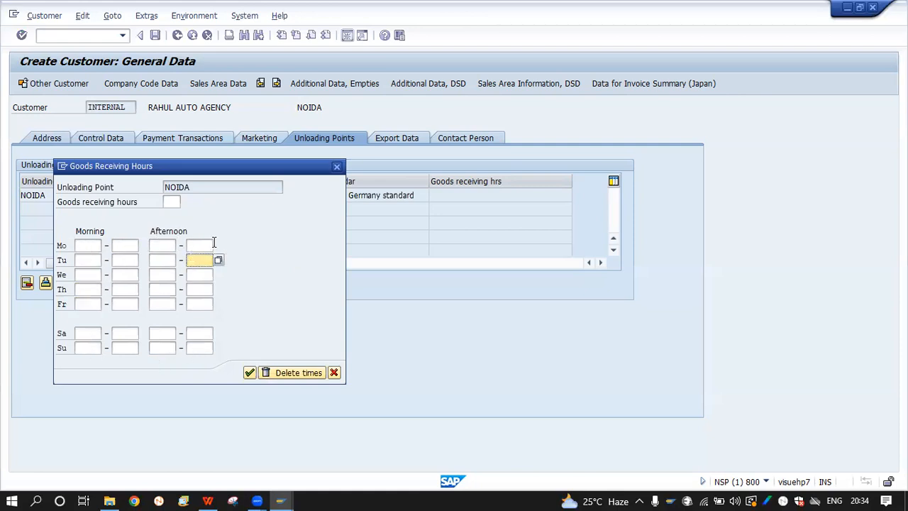
pyautogui.click(336, 166)
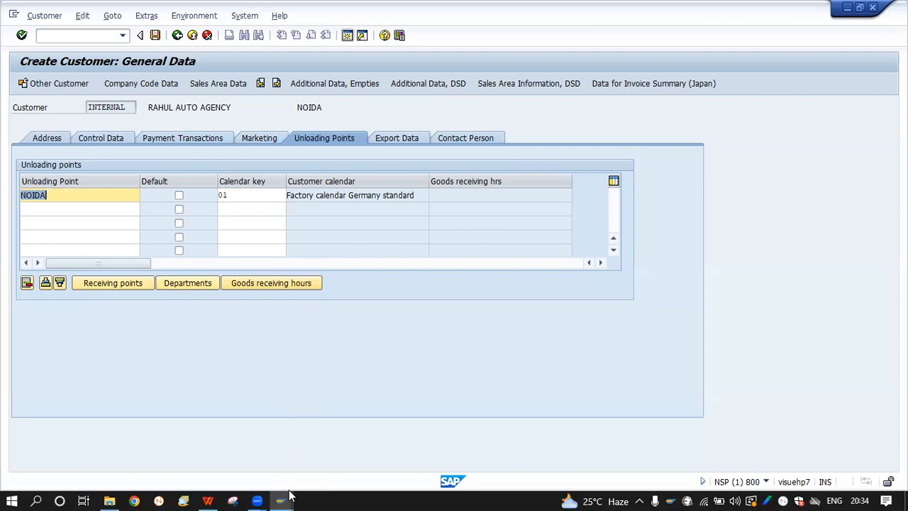
# In the customizing window, look up Define Goods Receiving Hours under Shipping, then leave the structure
pyautogui.moveTo(282, 500)
pyautogui.click(383, 444)
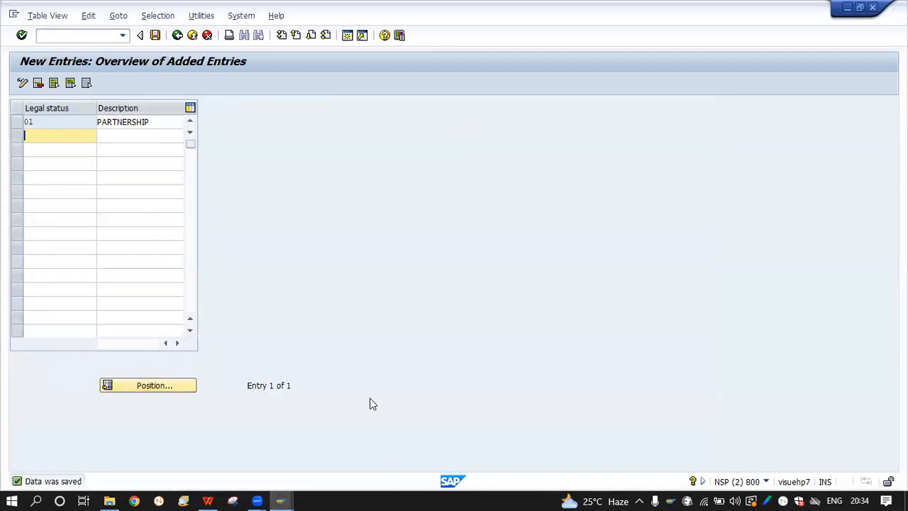
pyautogui.click(178, 35)
pyautogui.click(178, 36)
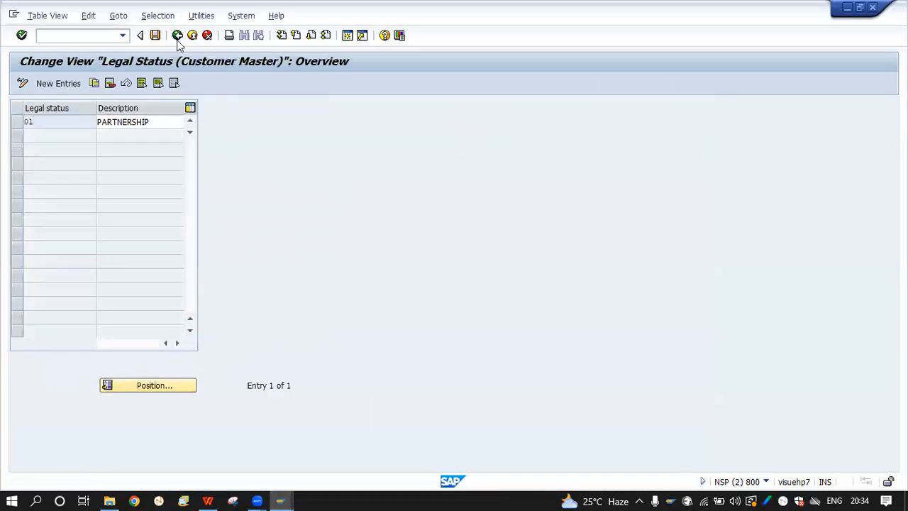
pyautogui.click(76, 287)
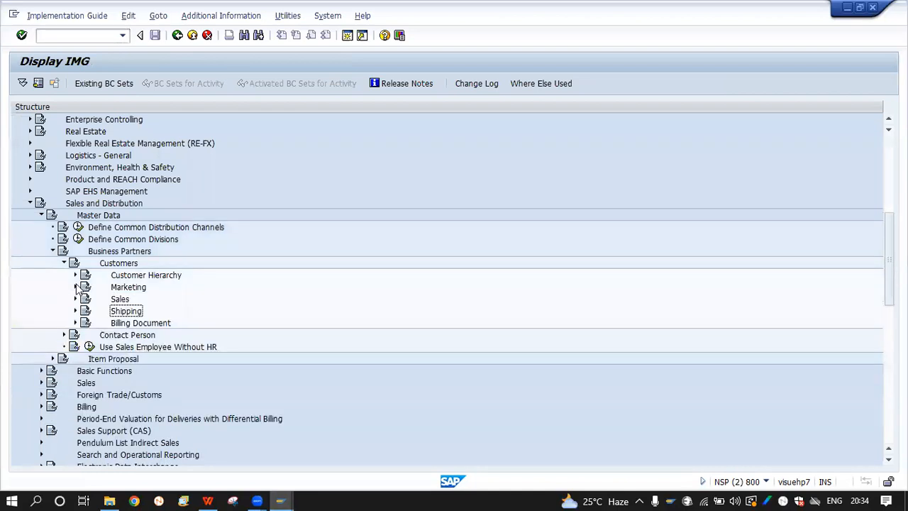
pyautogui.click(76, 310)
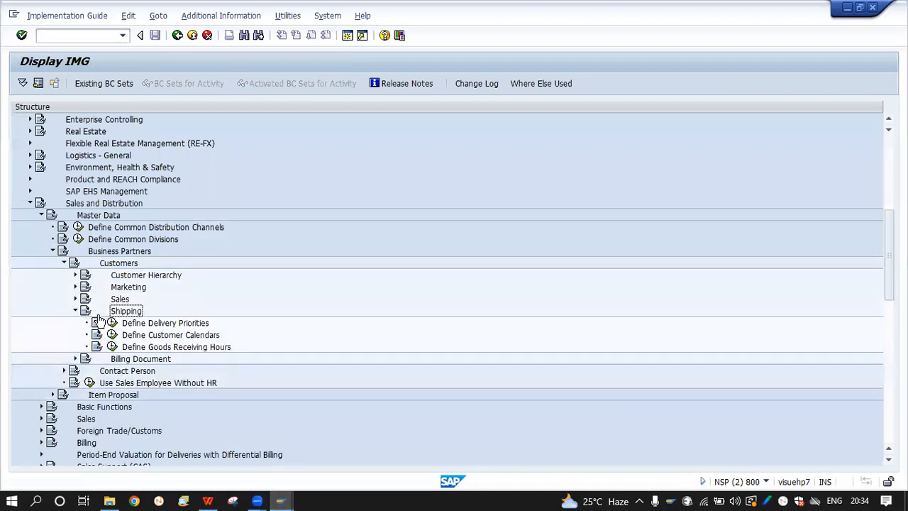
pyautogui.click(112, 347)
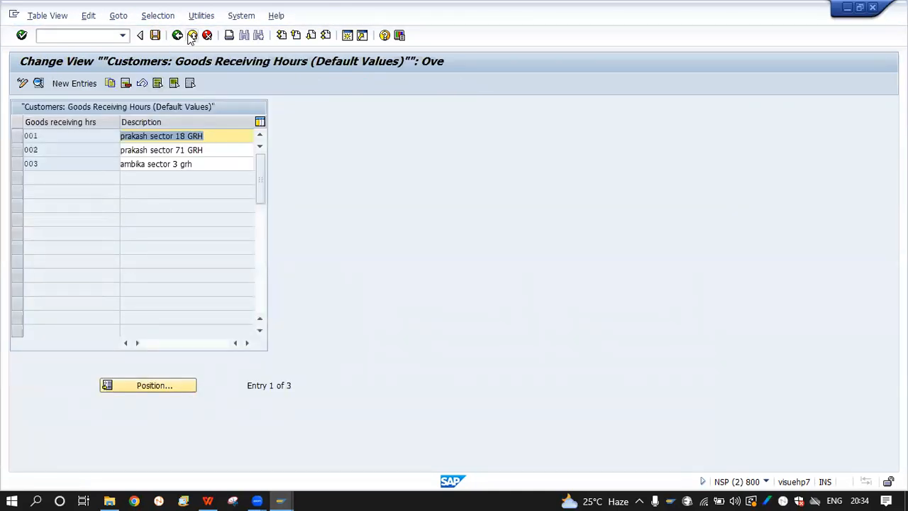
pyautogui.click(177, 35)
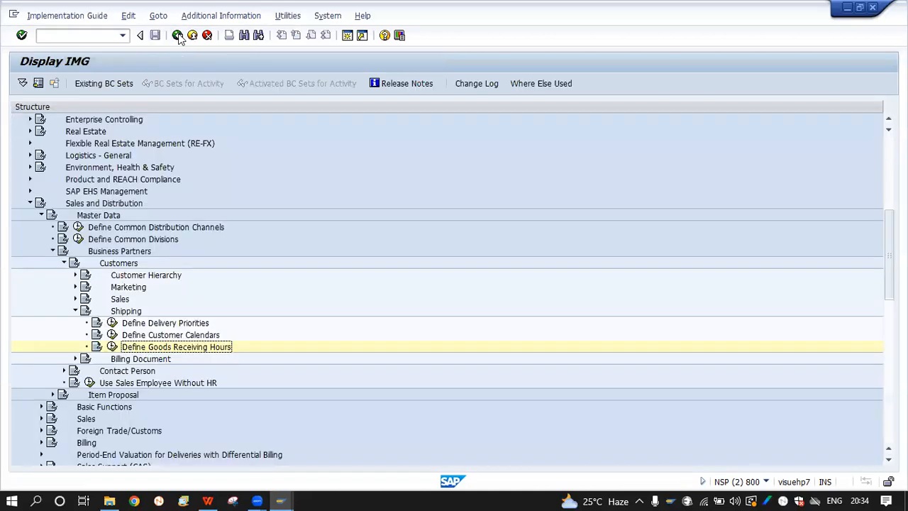
pyautogui.click(178, 35)
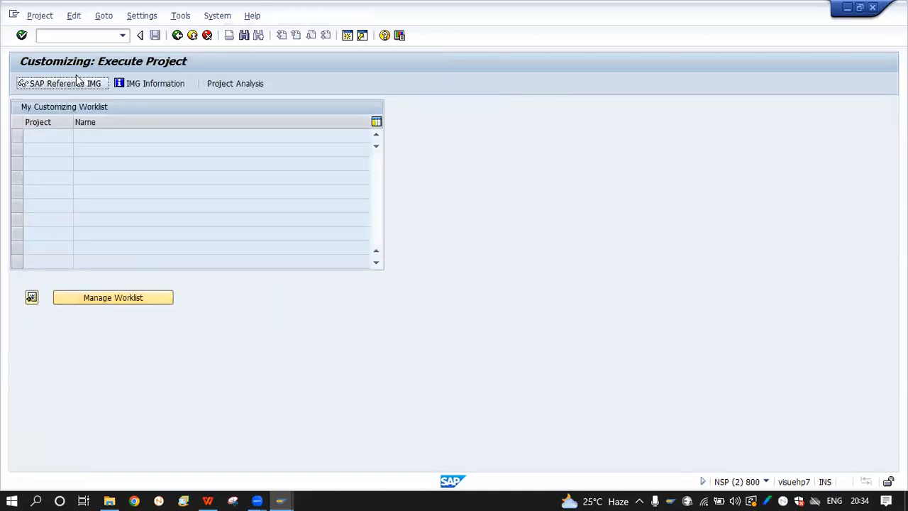
# Via /NSPRO, open Define Goods Receiving Hours under Sales and Distribution's customer Shipping settings
pyautogui.click(61, 41)
pyautogui.write('/N')
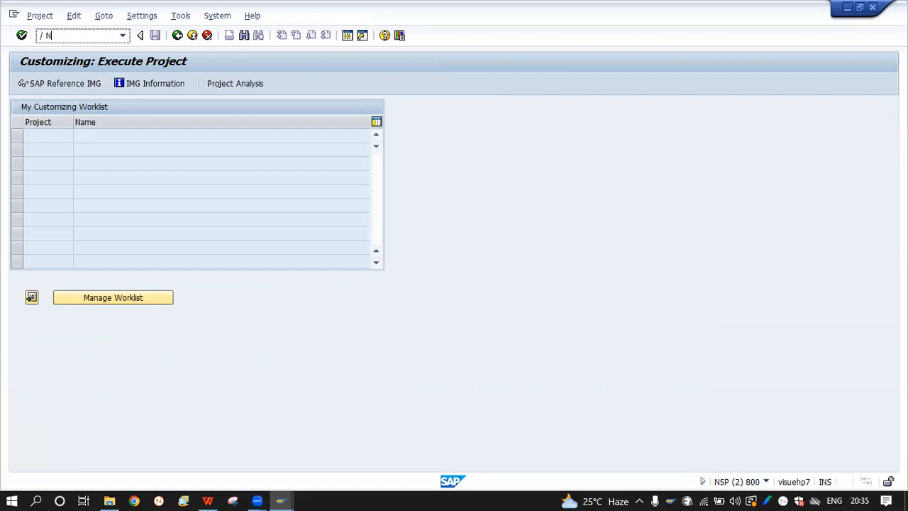
pyautogui.press('Return')
pyautogui.click(58, 83)
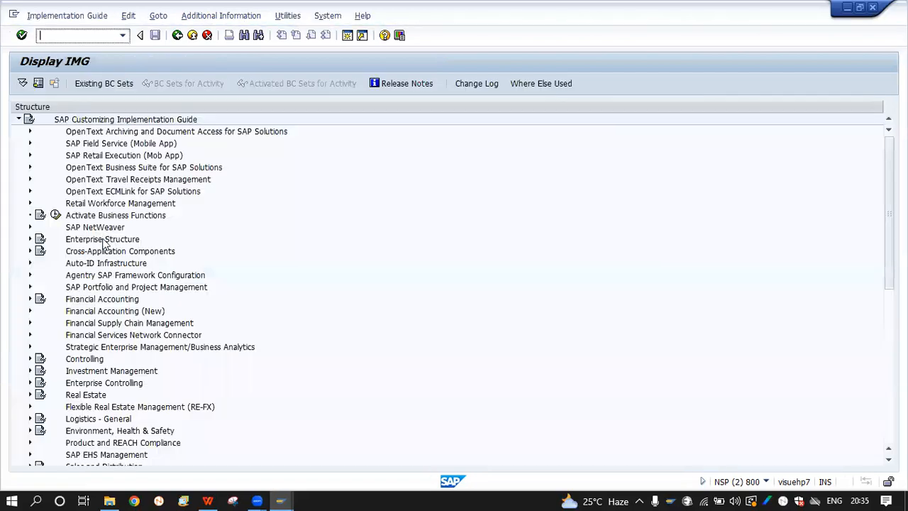
pyautogui.scroll(-3, 71, 363)
pyautogui.doubleClick(74, 371)
pyautogui.scroll(-8, 107, 385)
pyautogui.scroll(2, 110, 383)
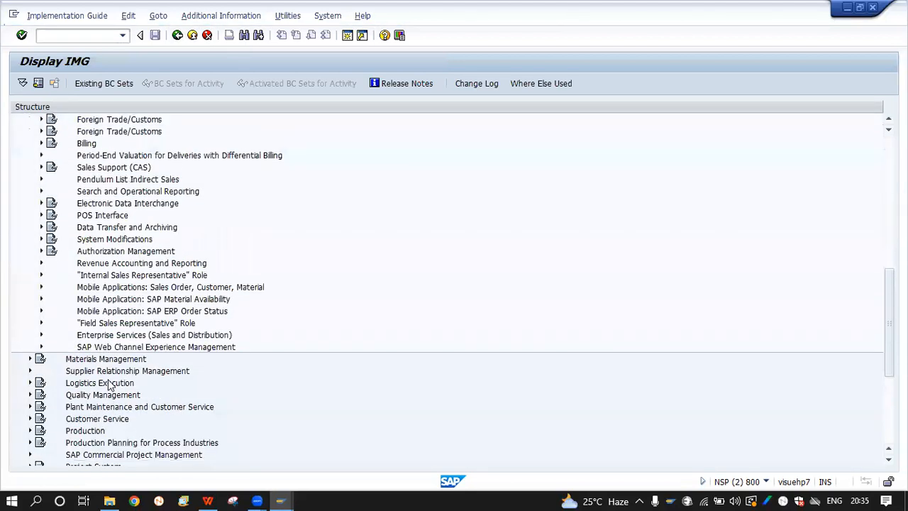
pyautogui.click(41, 168)
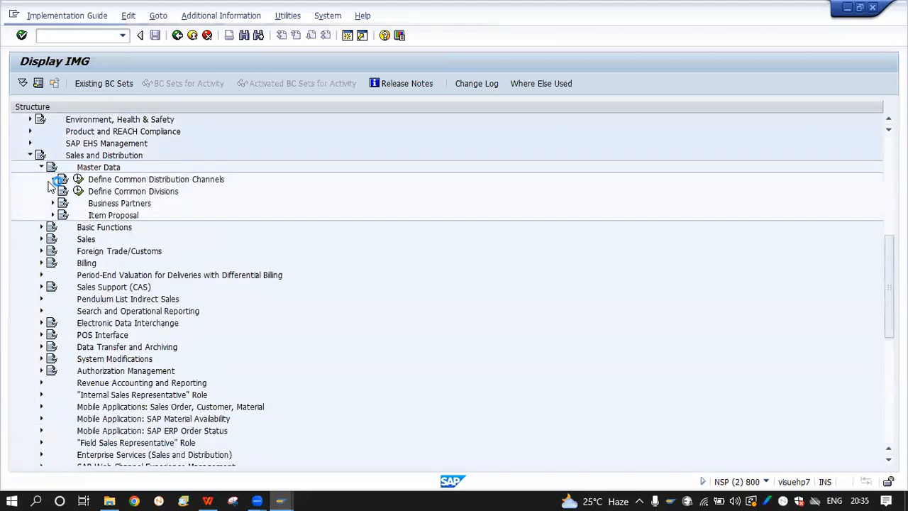
pyautogui.click(53, 204)
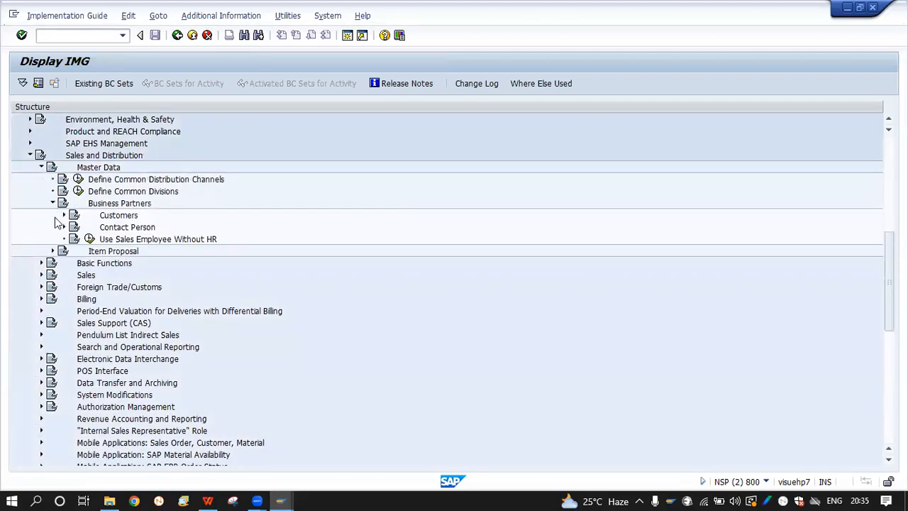
pyautogui.click(63, 216)
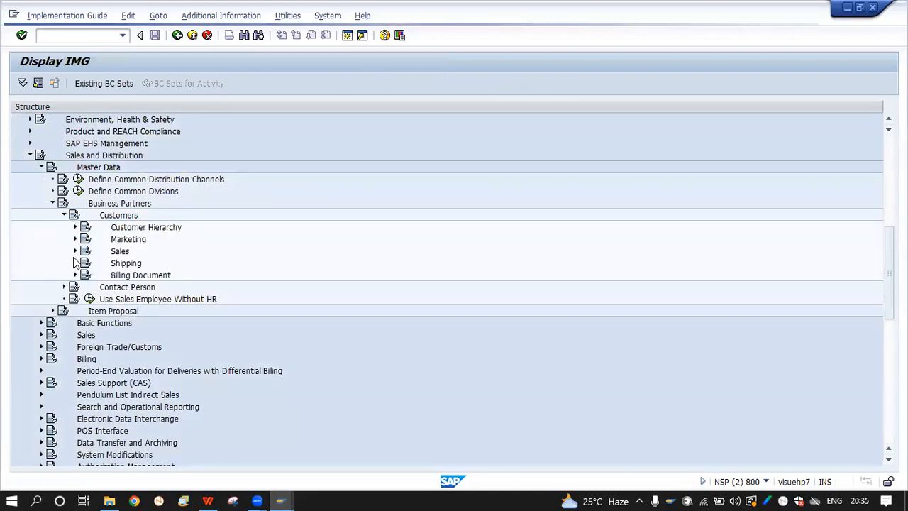
pyautogui.click(75, 263)
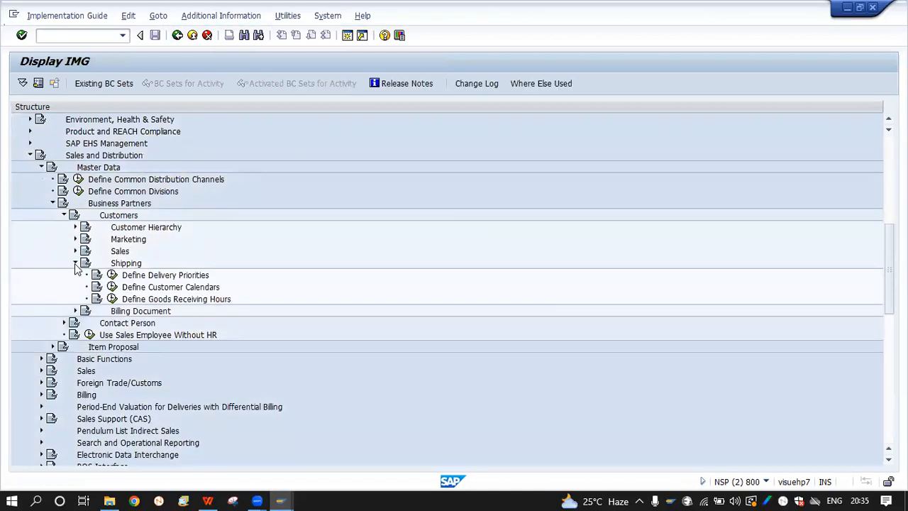
pyautogui.click(111, 301)
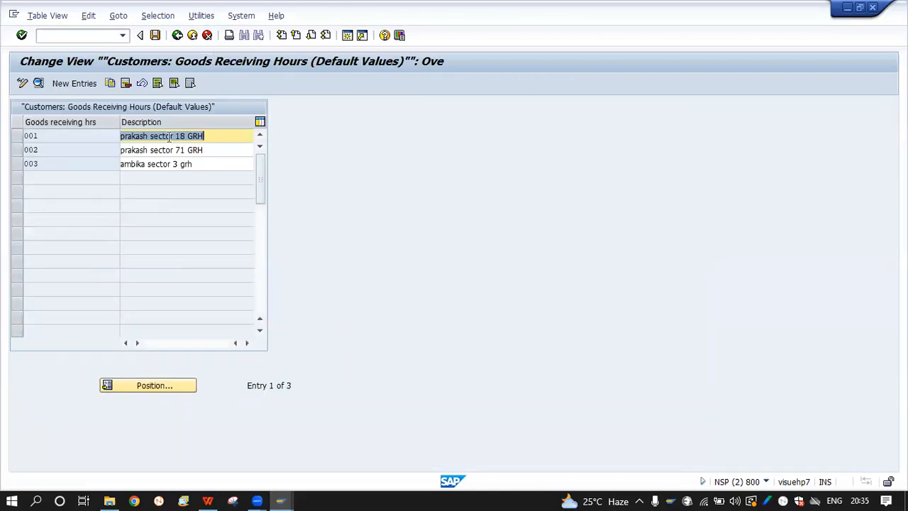
# Inspect entry 001, then select all three goods receiving hours entries 001–003
pyautogui.click(73, 142)
pyautogui.doubleClick(140, 141)
pyautogui.click(177, 35)
pyautogui.click(17, 135)
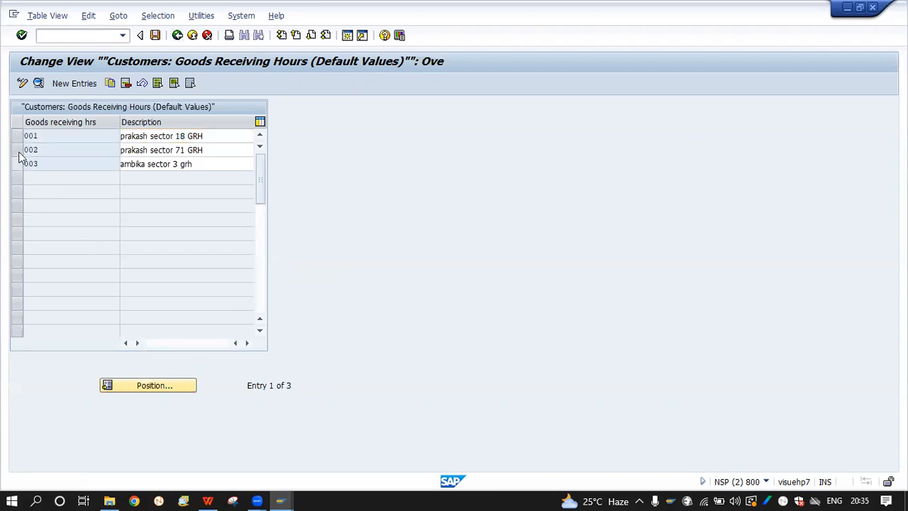
pyautogui.click(18, 151)
pyautogui.click(18, 164)
pyautogui.click(18, 148)
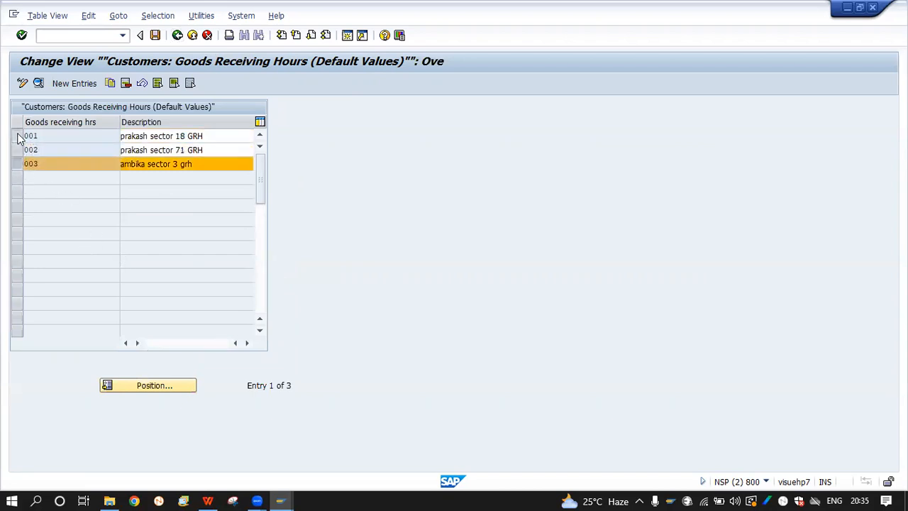
pyautogui.click(19, 136)
pyautogui.click(18, 162)
pyautogui.click(18, 149)
pyautogui.click(19, 163)
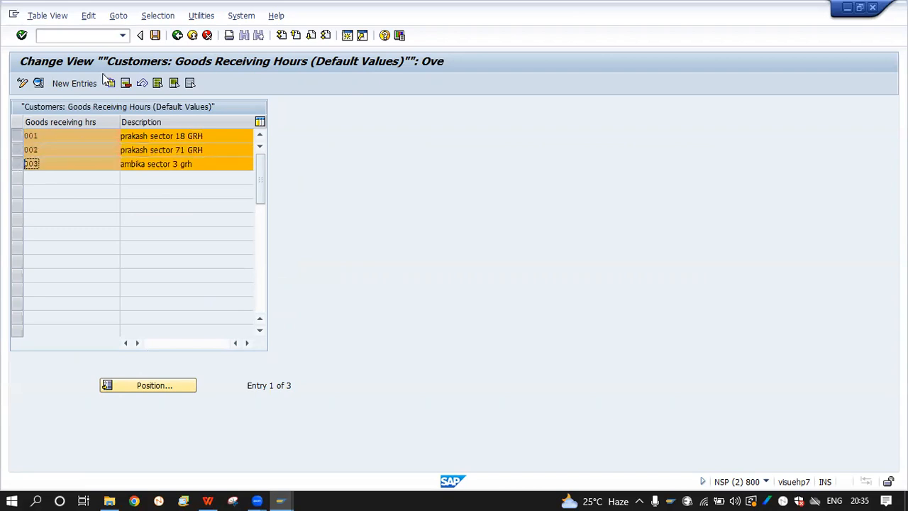
# Delete the three selected entries and save, confirming the customizing request
pyautogui.click(127, 82)
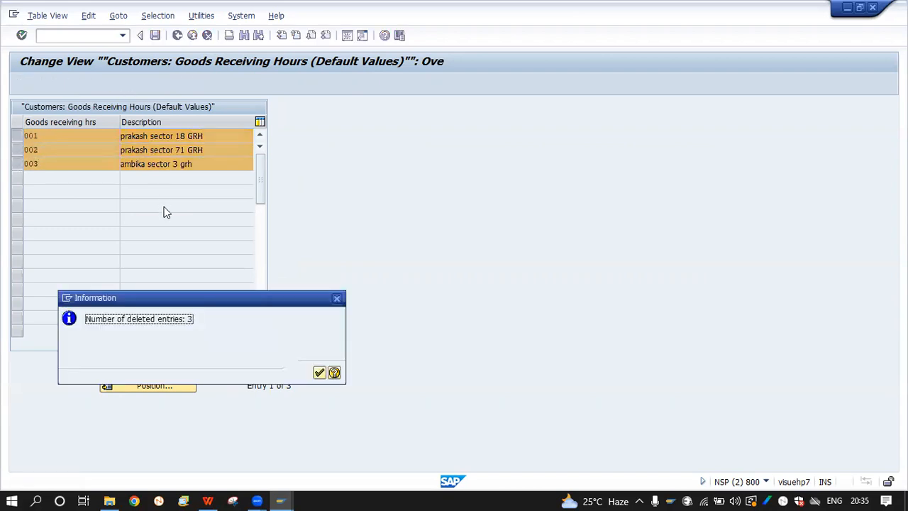
pyautogui.click(319, 371)
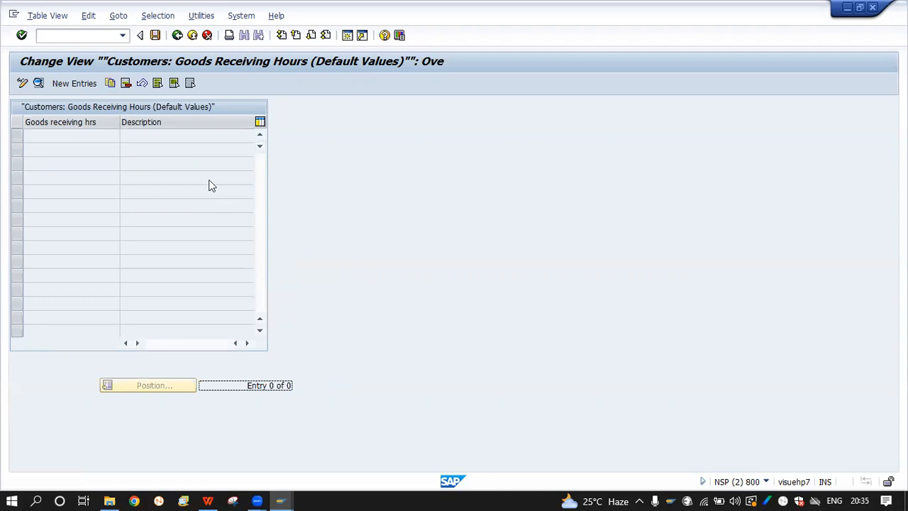
pyautogui.click(154, 35)
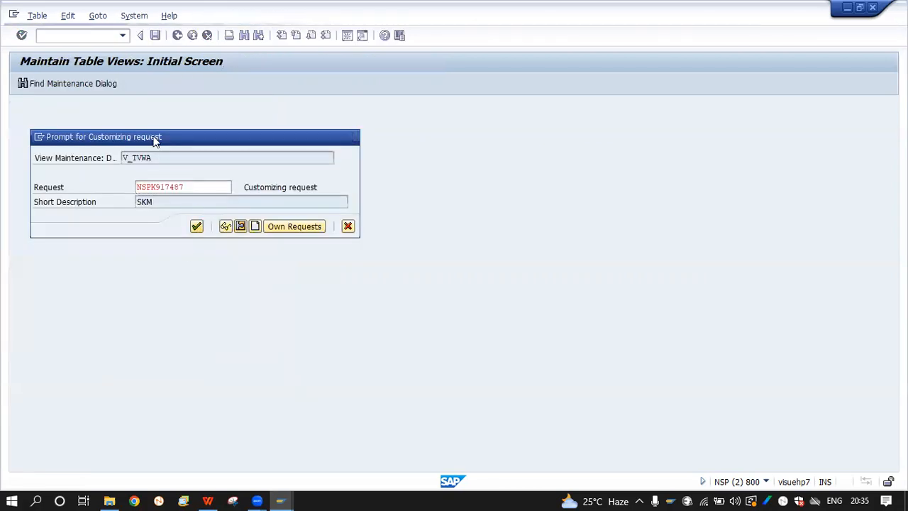
pyautogui.press('Return')
# Add a new goods receiving hours entry with key 01 and start its capitalised RAHUL description
pyautogui.click(87, 76)
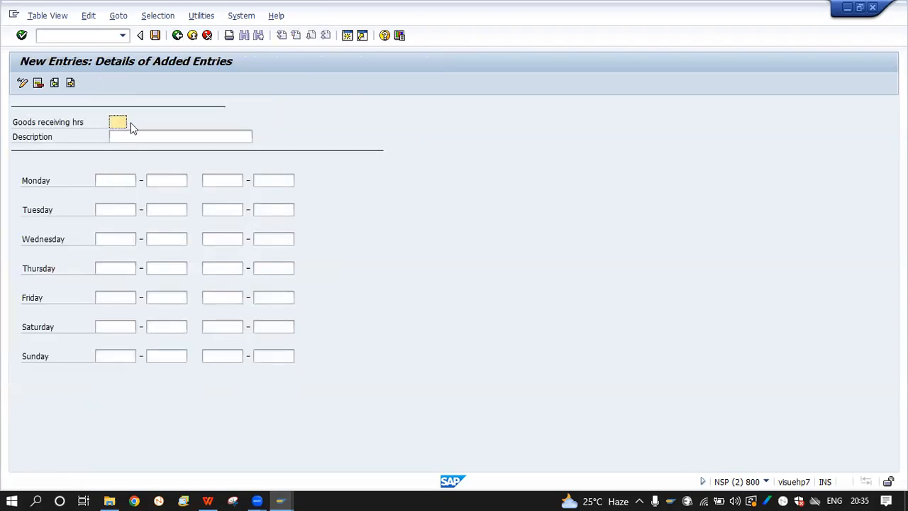
pyautogui.write('JJJ')
pyautogui.click(134, 137)
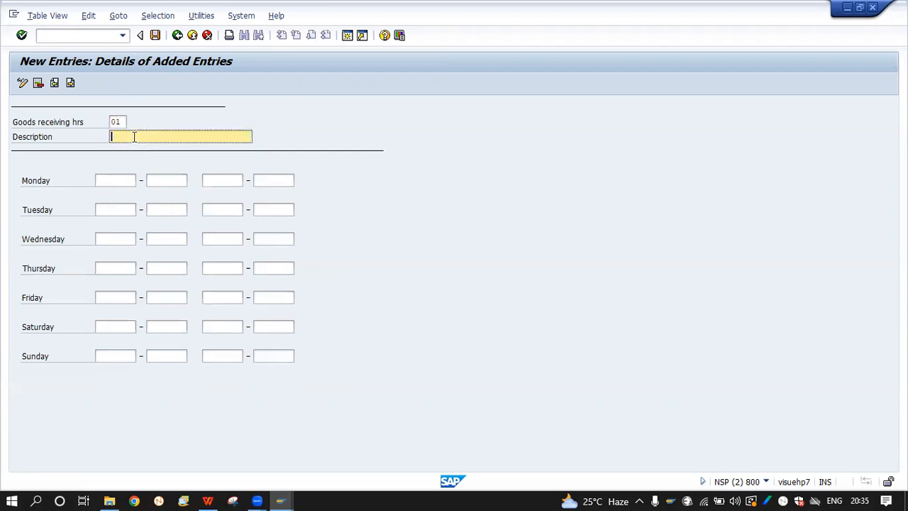
pyautogui.press('BackSpace')
pyautogui.press('BackSpace')
pyautogui.press('capslock')
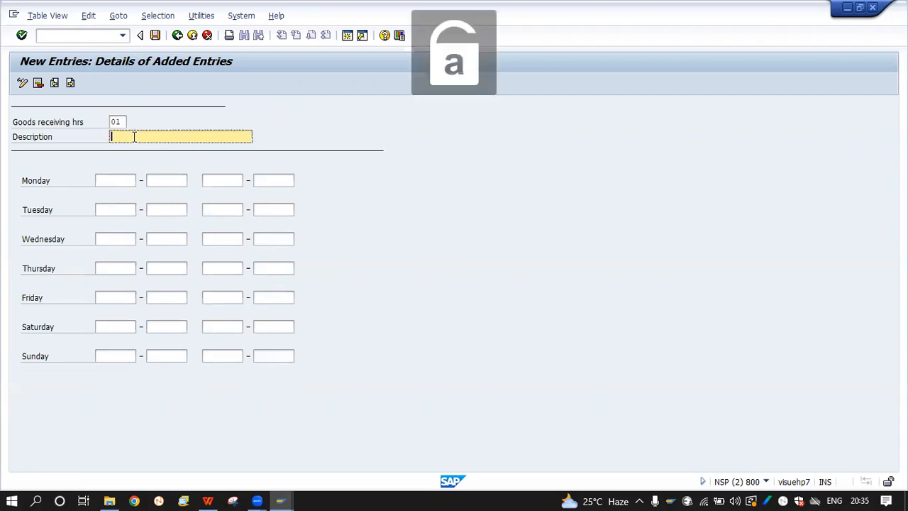
pyautogui.press('capslock')
pyautogui.write('RAH')
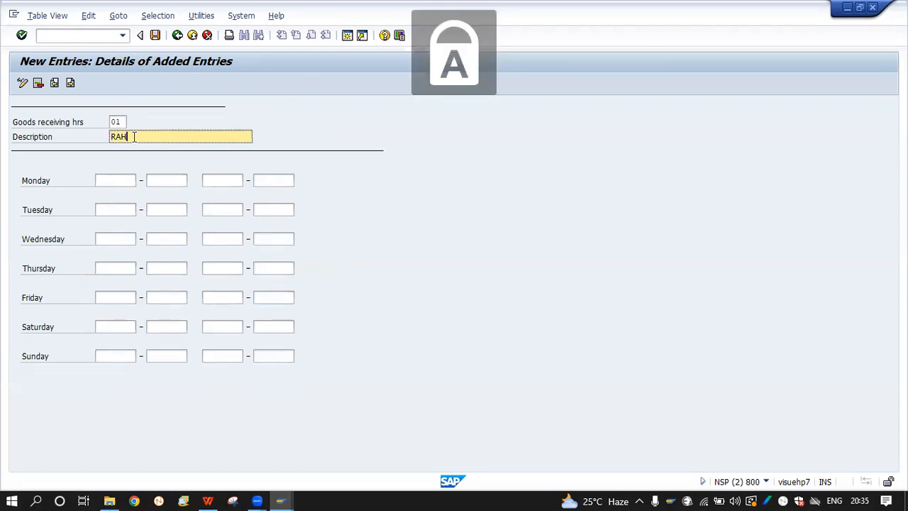
pyautogui.write('UL AU')
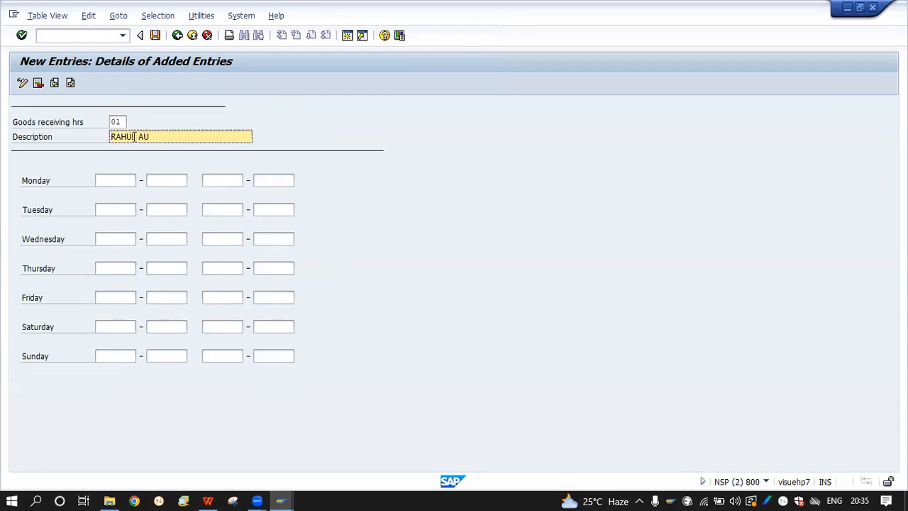
pyautogui.press('BackSpace')
pyautogui.press('BackSpace')
pyautogui.write('GOODS REC. HOUR')
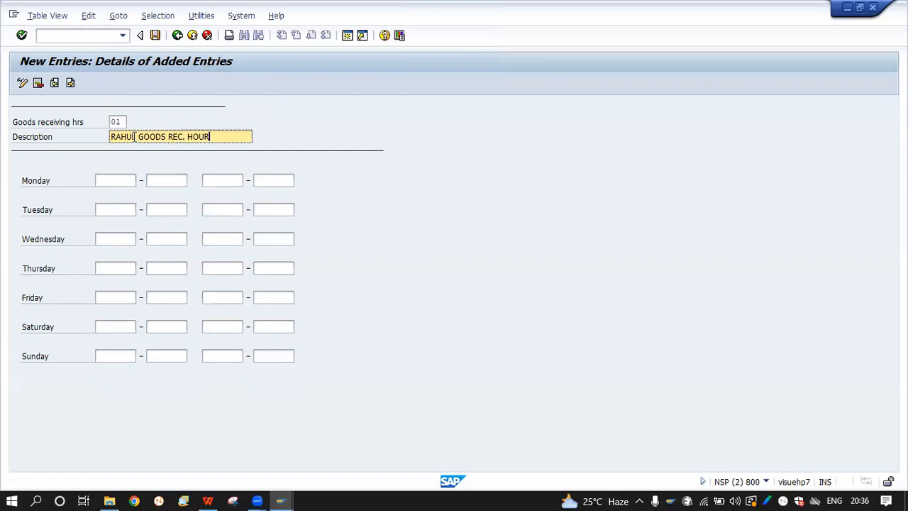
# Fill Monday's receiving times with 10:00–11:00 and 02:00–04:00
pyautogui.click(121, 181)
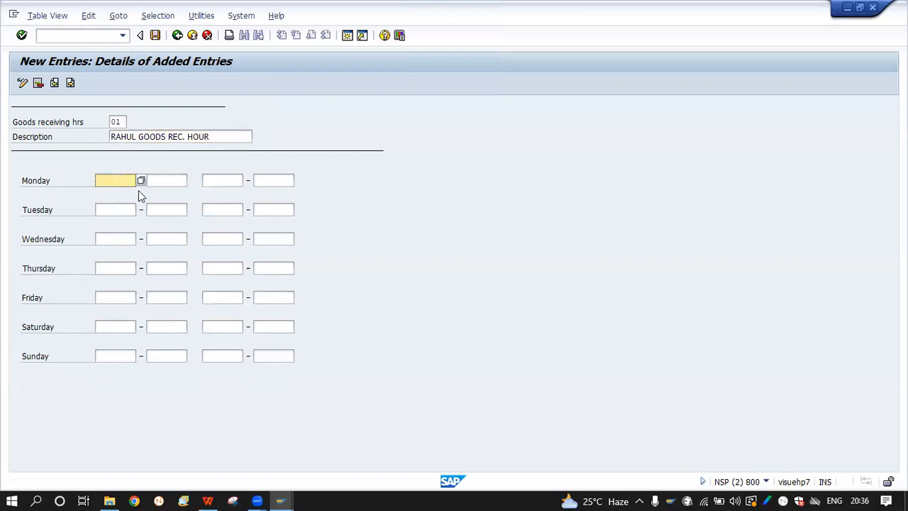
pyautogui.click(125, 209)
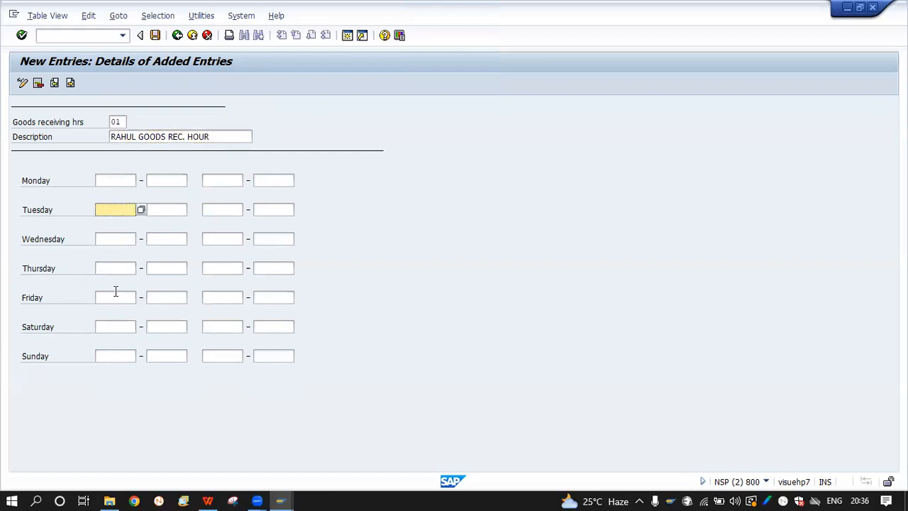
pyautogui.click(103, 179)
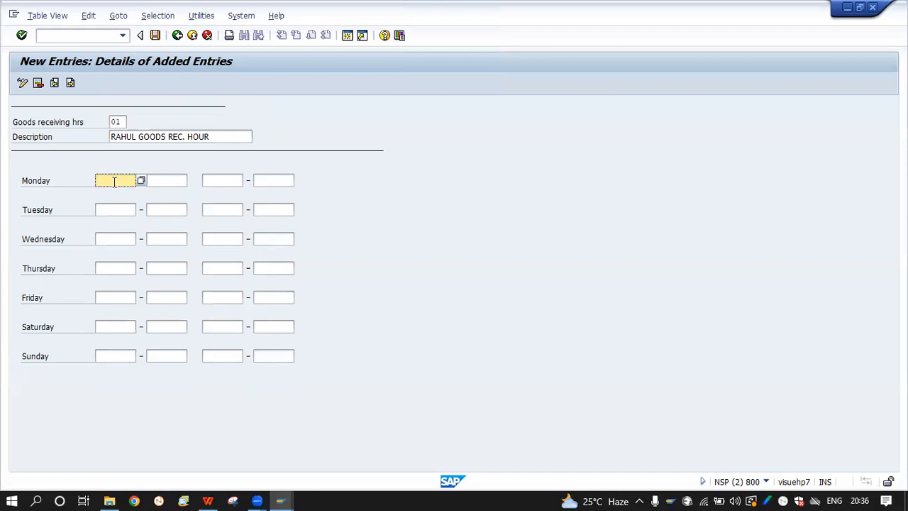
pyautogui.click(161, 180)
pyautogui.click(210, 180)
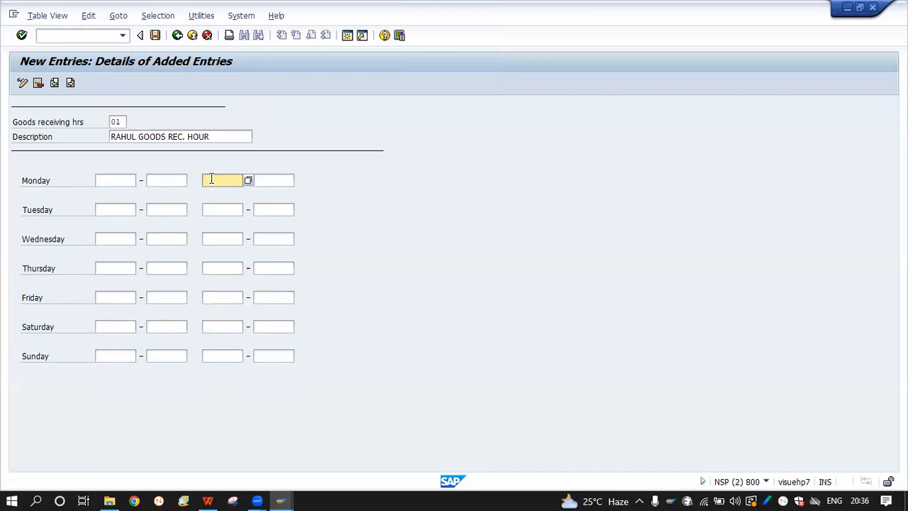
pyautogui.click(270, 183)
pyautogui.click(112, 182)
pyautogui.click(155, 181)
pyautogui.click(215, 180)
pyautogui.click(280, 181)
pyautogui.click(117, 180)
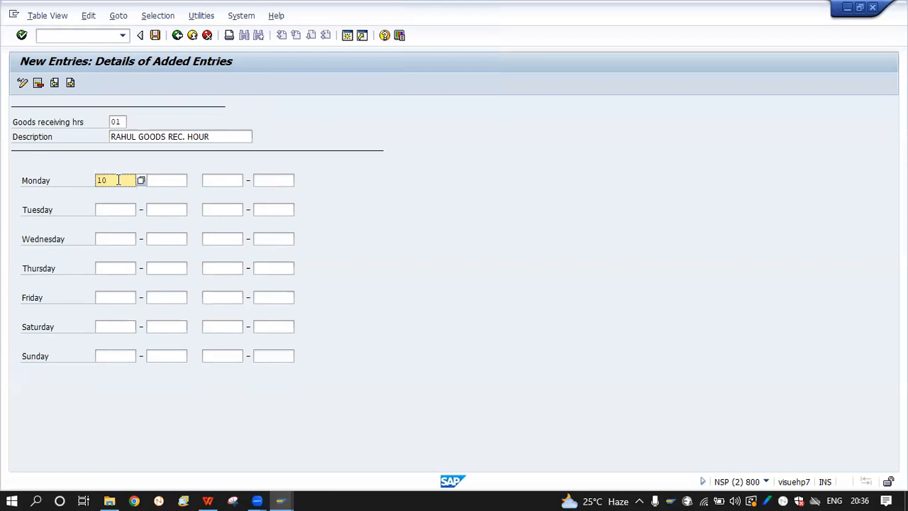
pyautogui.press('Tab')
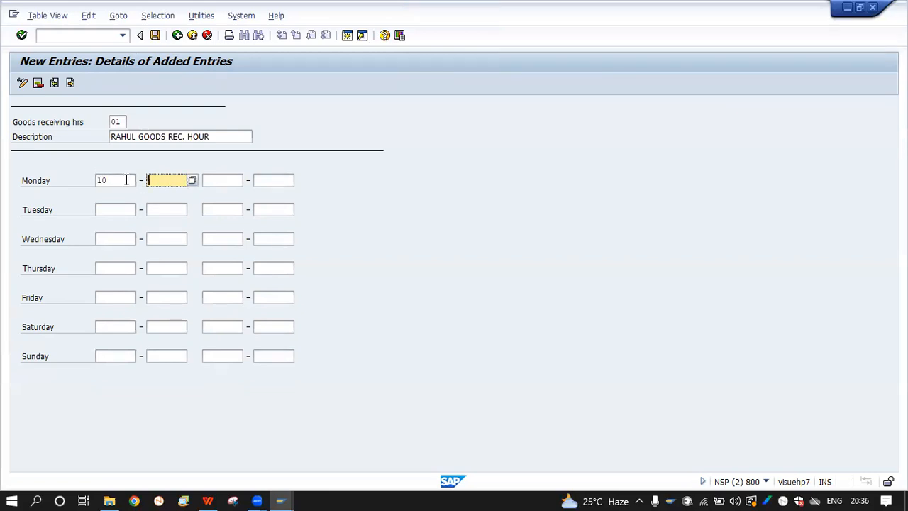
pyautogui.click(126, 180)
pyautogui.click(154, 180)
pyautogui.click(231, 180)
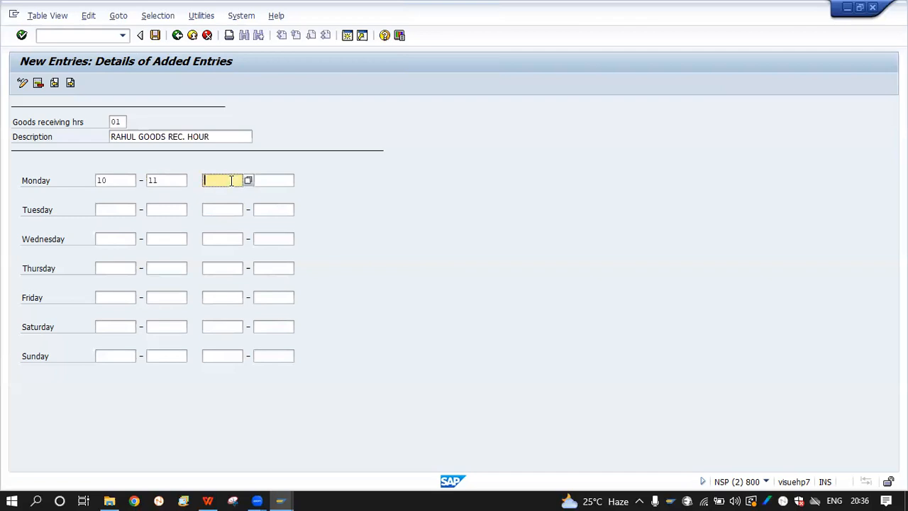
pyautogui.press('Tab')
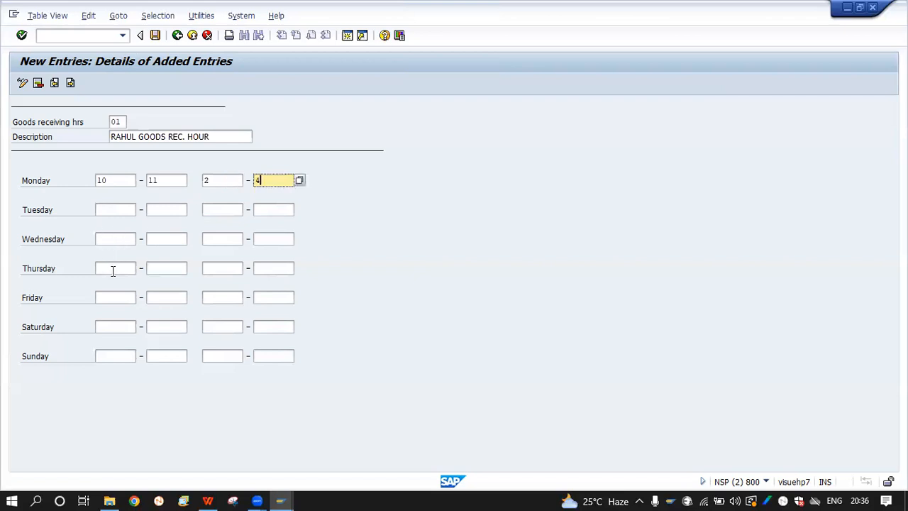
# Enter Thursday's times 08:00–10:00 and 04:00–06:00, then save goods receiving hours 01
pyautogui.click(112, 270)
pyautogui.write('1')
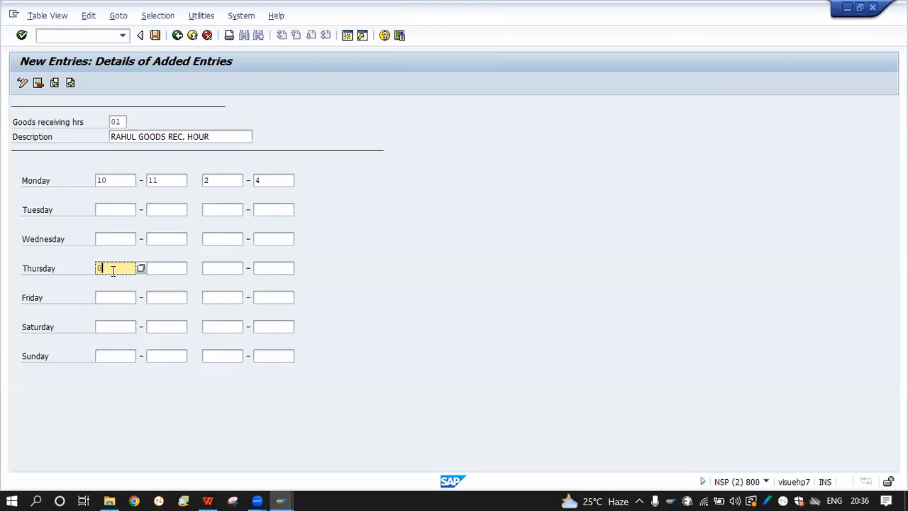
pyautogui.press('Tab')
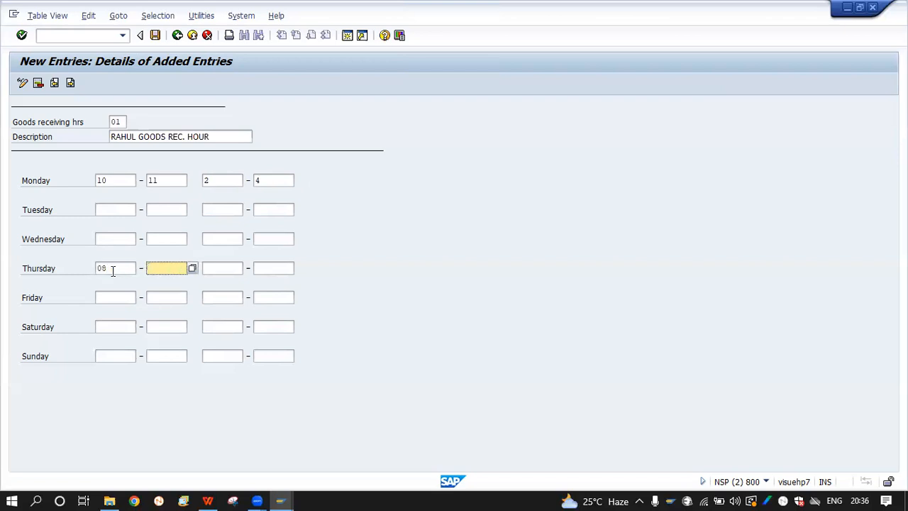
pyautogui.write('10')
pyautogui.press('Tab')
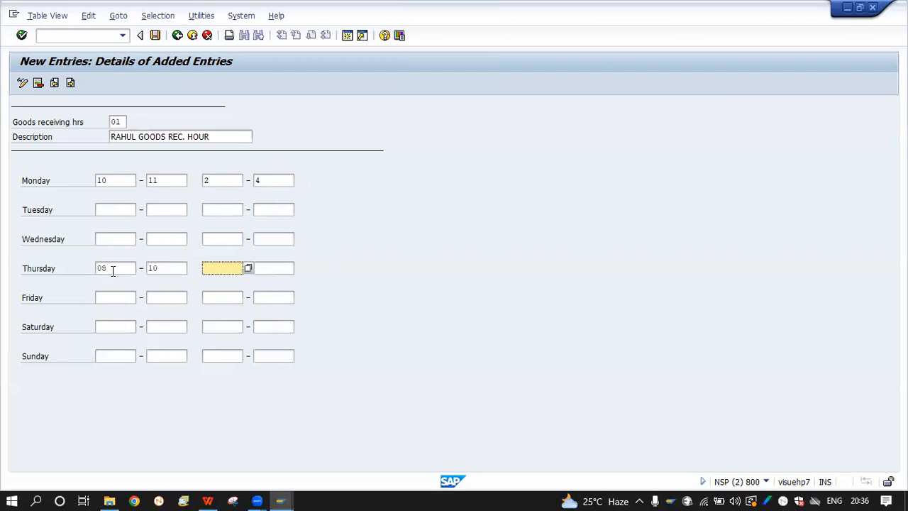
pyautogui.press('Tab')
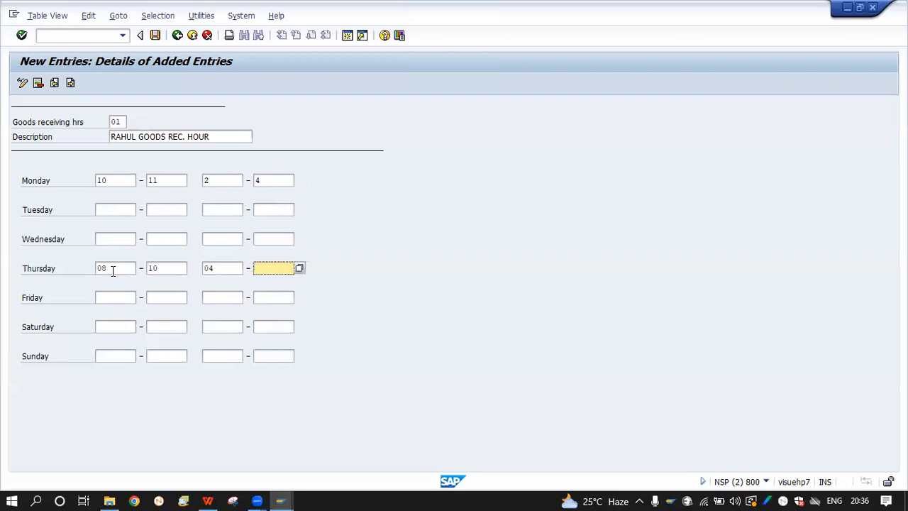
pyautogui.write('06')
pyautogui.press('Return')
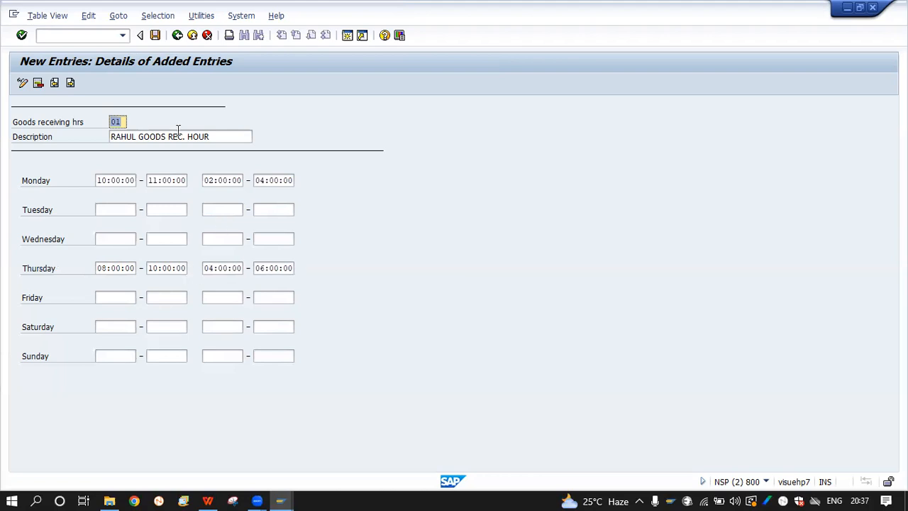
pyautogui.click(156, 35)
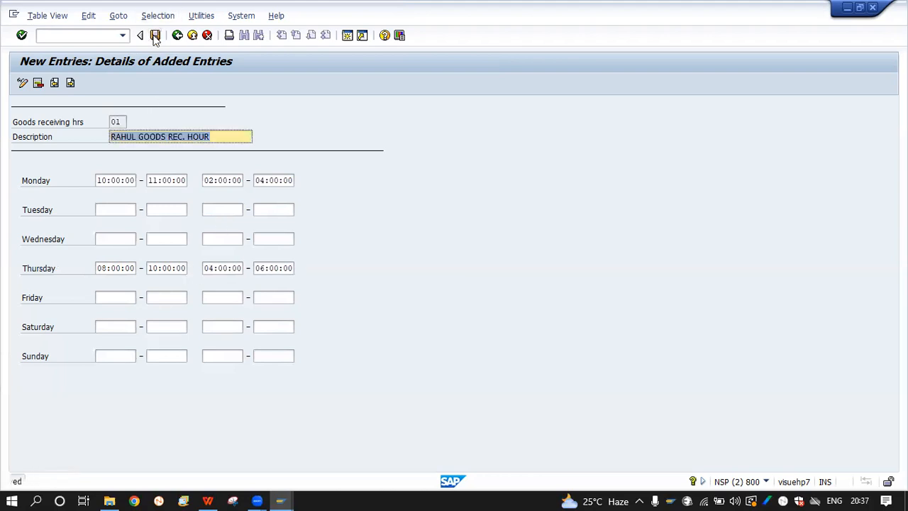
# Assign goods receiving hours ID 01 (RAHUL GOODS REC. HOUR) to unloading point NOIDA
pyautogui.moveTo(282, 501)
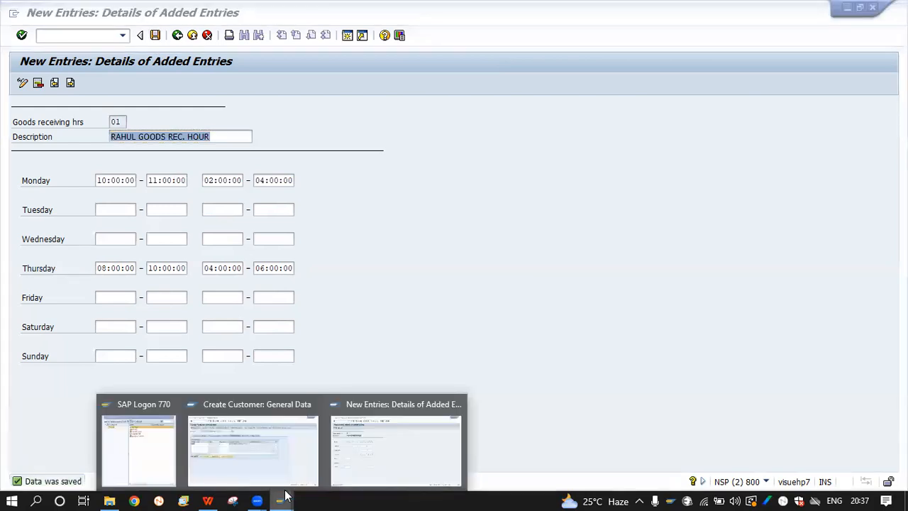
pyautogui.click(284, 427)
pyautogui.click(261, 284)
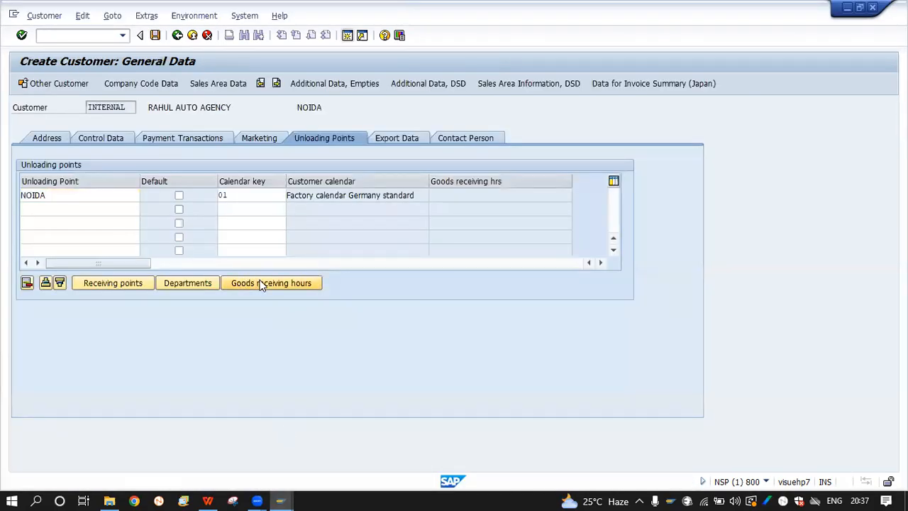
pyautogui.click(186, 201)
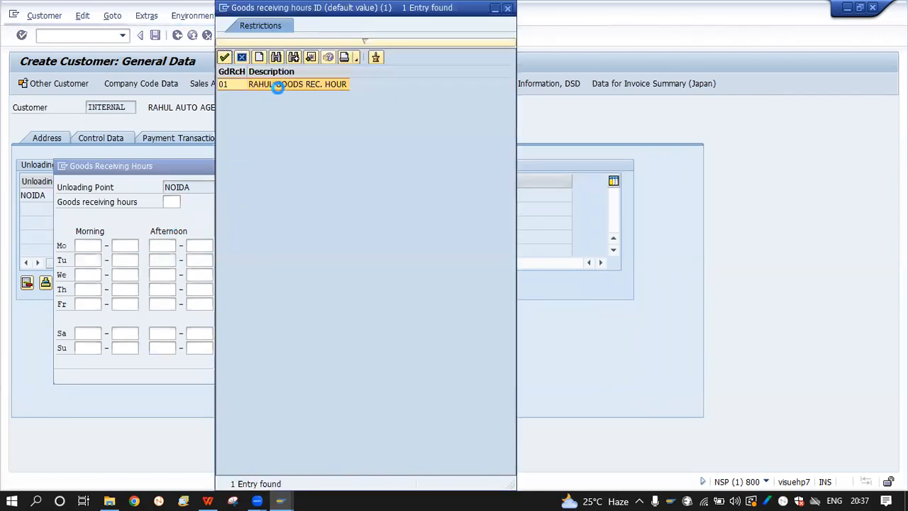
pyautogui.doubleClick(281, 84)
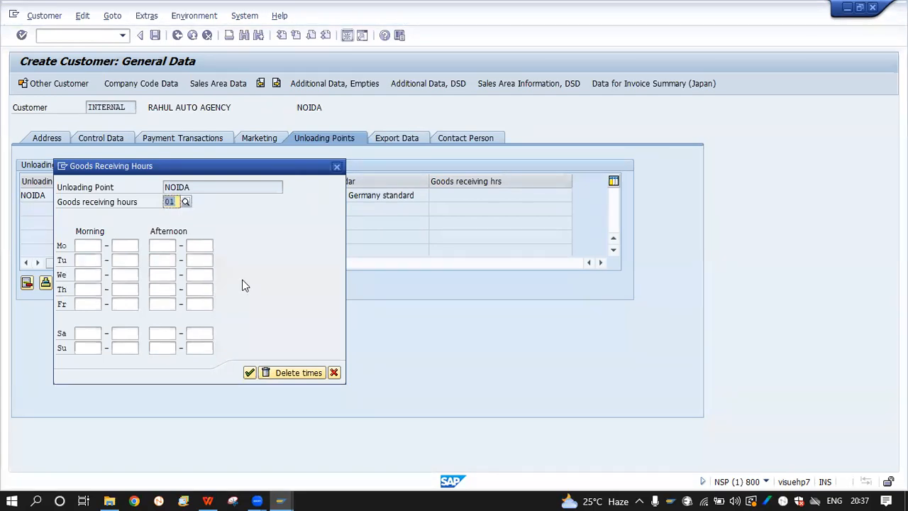
pyautogui.click(250, 372)
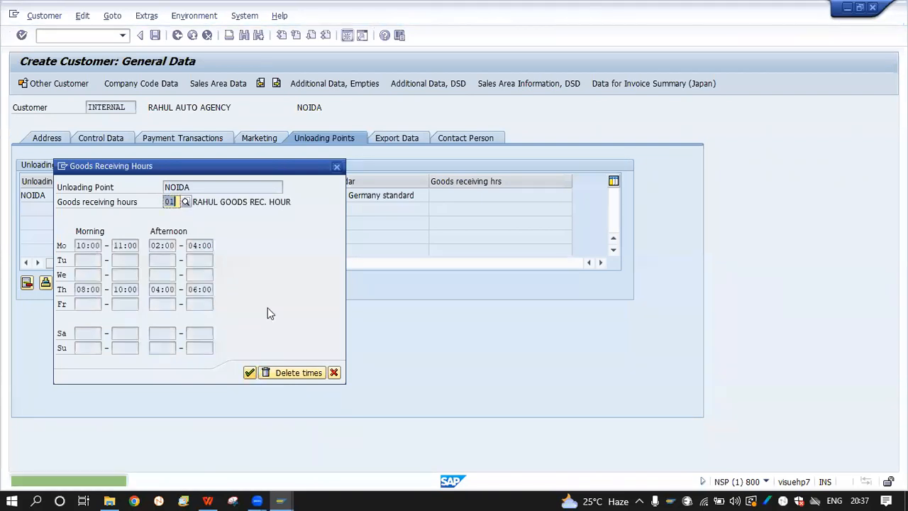
pyautogui.click(250, 372)
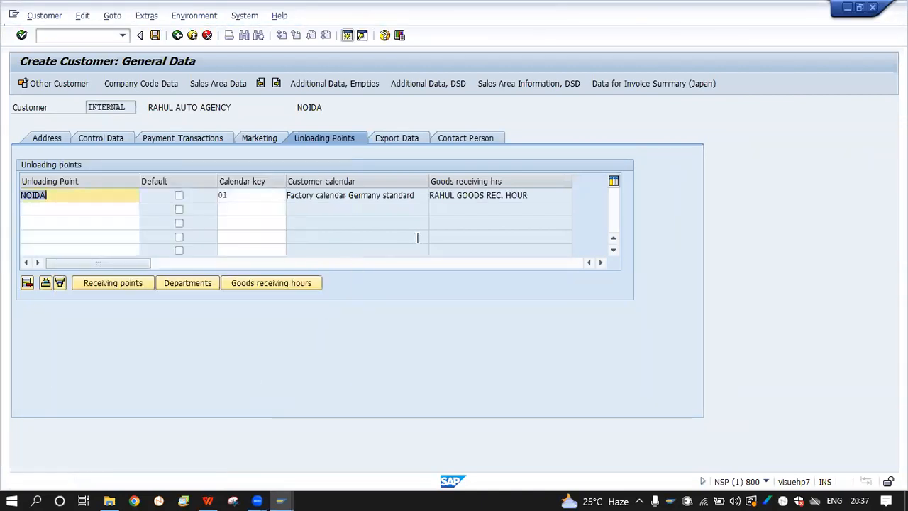
pyautogui.click(392, 183)
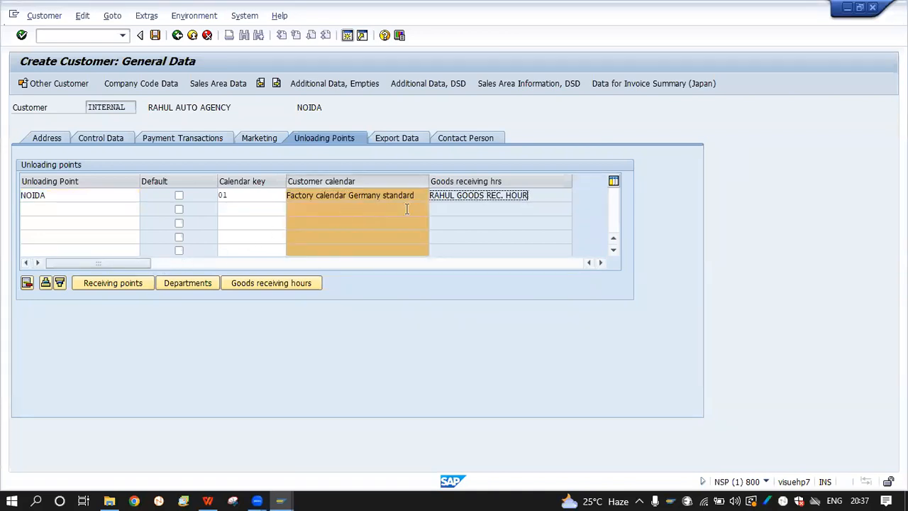
pyautogui.click(441, 242)
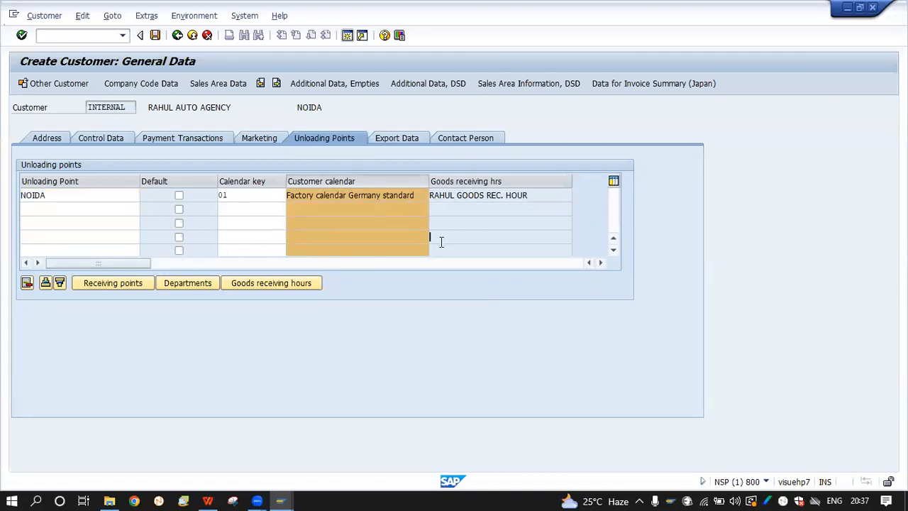
pyautogui.click(188, 283)
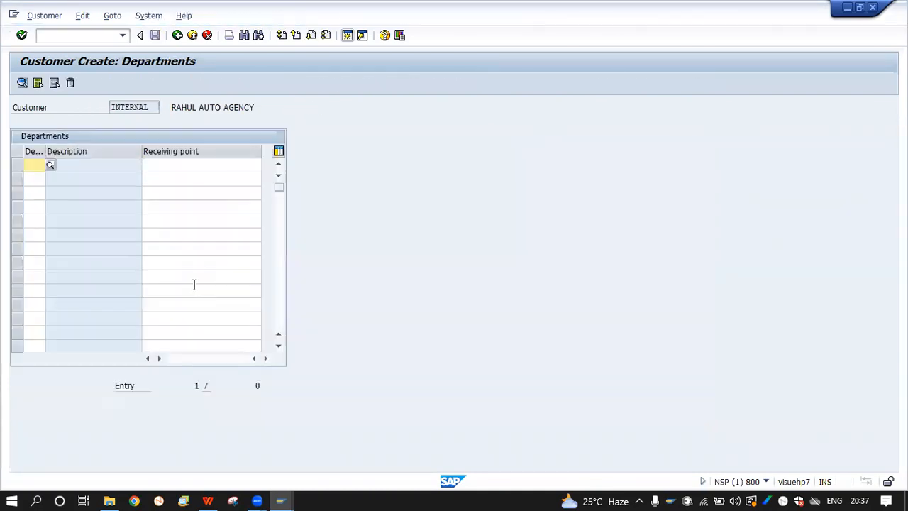
pyautogui.moveTo(46, 146); pyautogui.dragTo(106, 149)
pyautogui.write('IT')
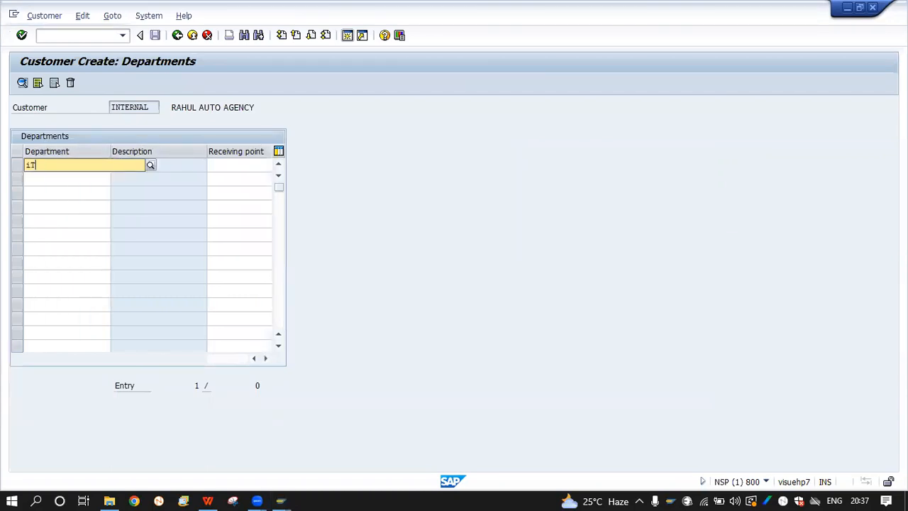
pyautogui.press('BackSpace')
pyautogui.press('BackSpace')
pyautogui.press('F4')
pyautogui.press('capslock')
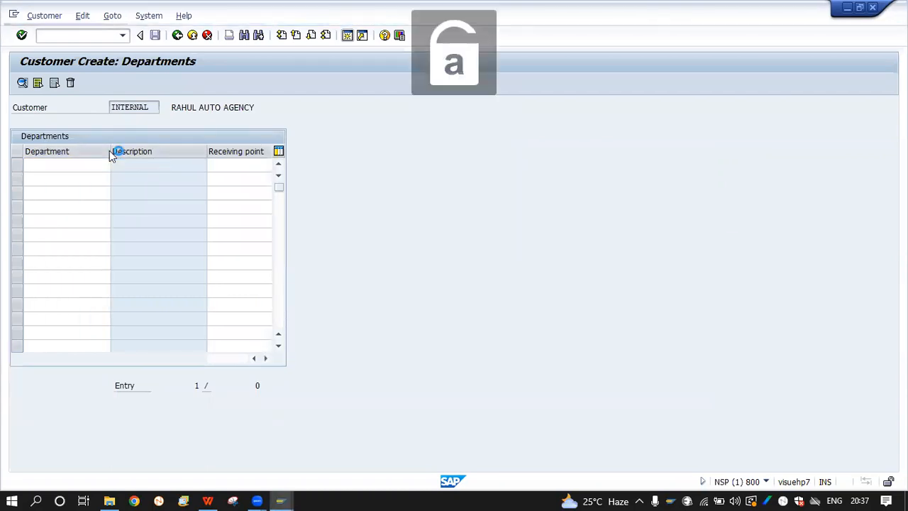
pyautogui.click(60, 166)
pyautogui.write('1')
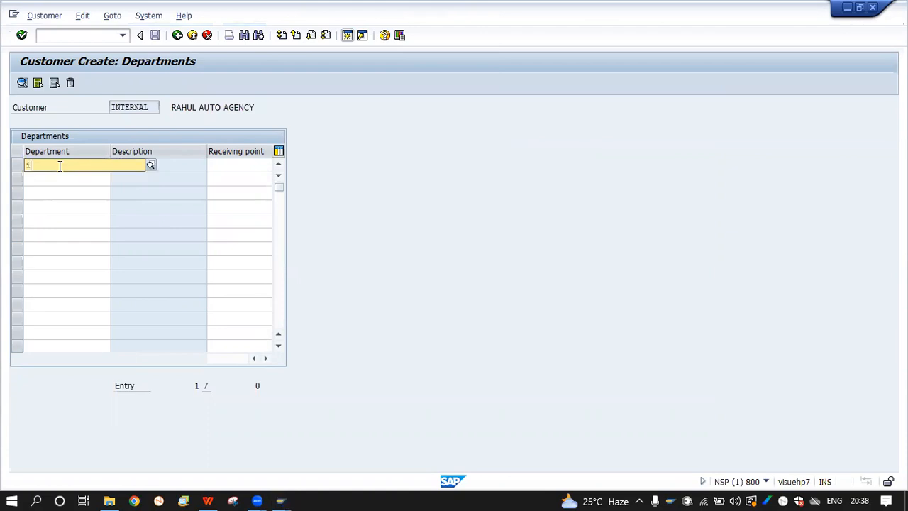
pyautogui.press('BackSpace')
pyautogui.press('BackSpace')
pyautogui.press('capslock')
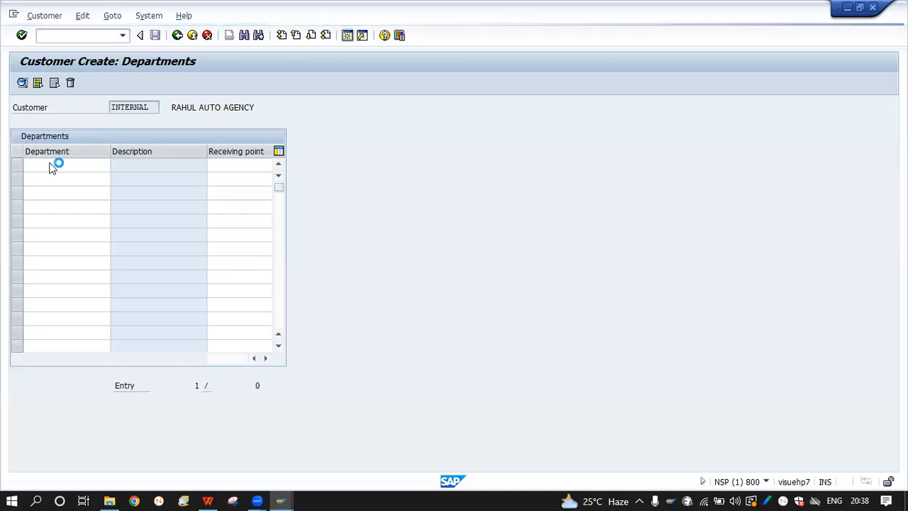
pyautogui.click(51, 163)
pyautogui.write('IT')
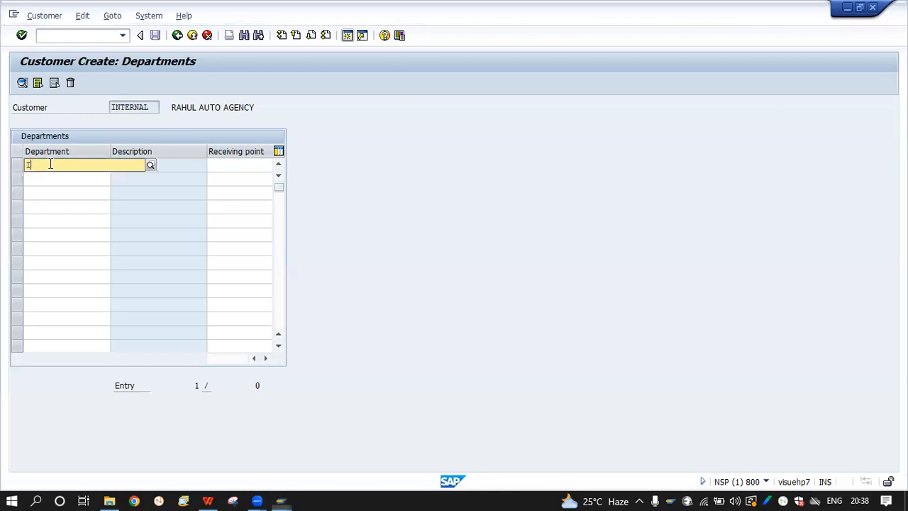
pyautogui.press('Tab')
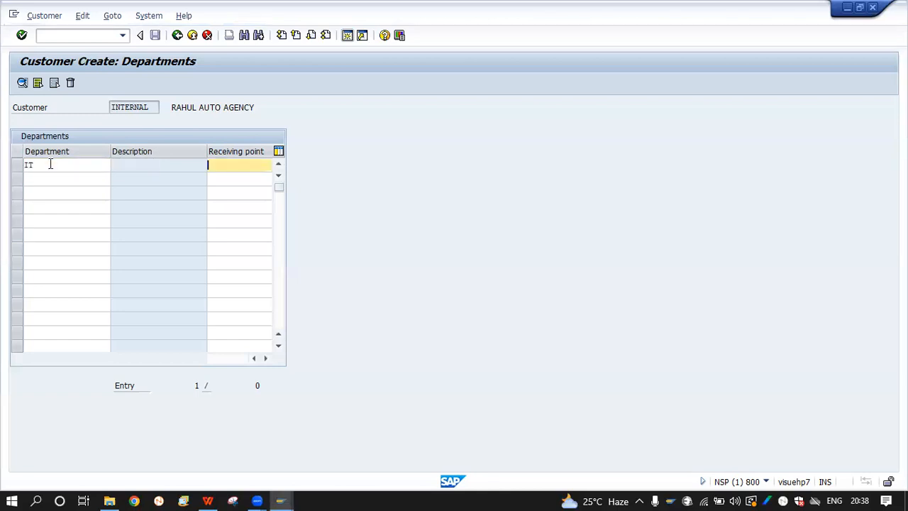
pyautogui.write('NOIDA')
pyautogui.press('Return')
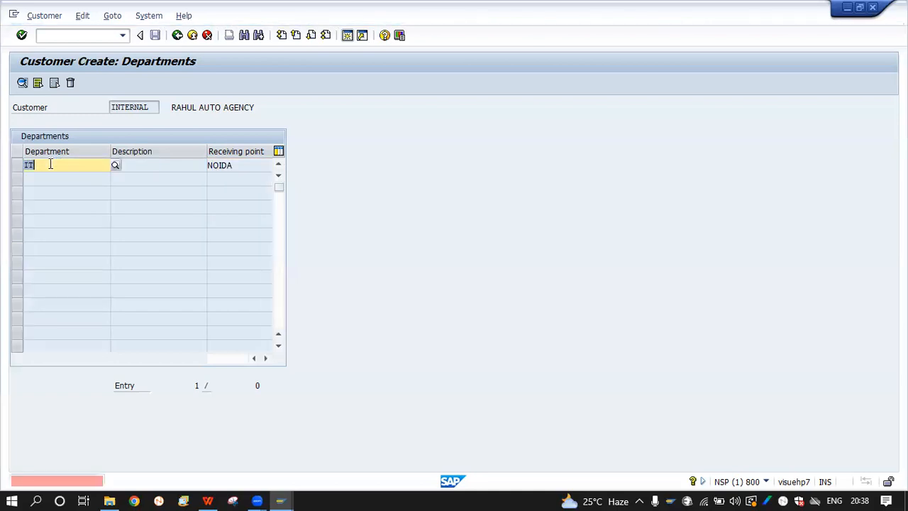
pyautogui.press('Return')
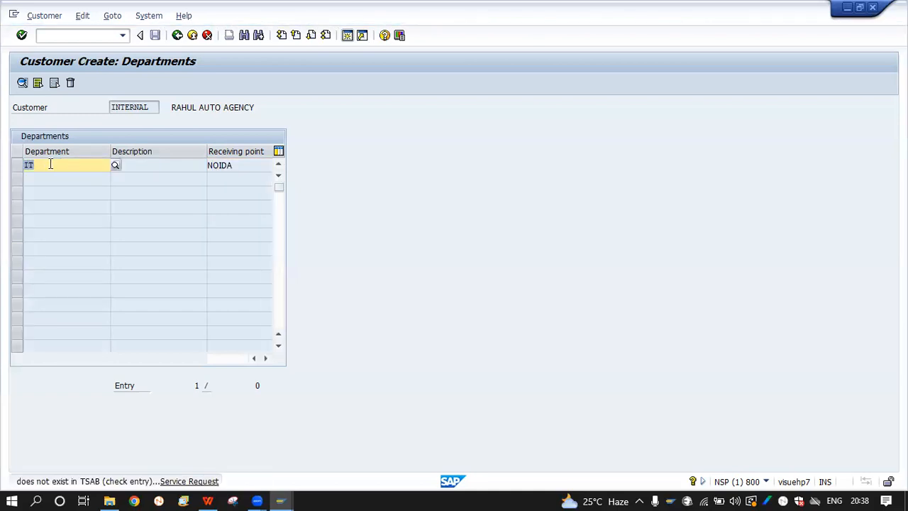
pyautogui.write('\\')
pyautogui.press('BackSpace')
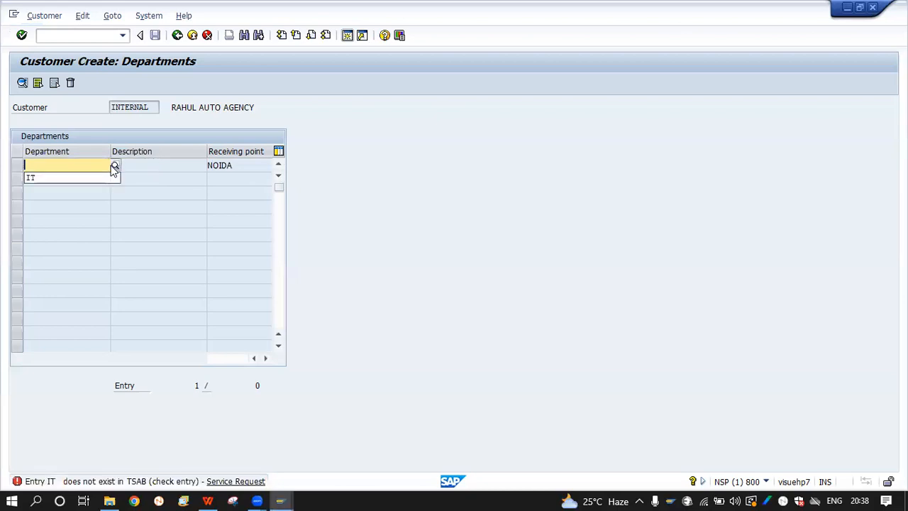
pyautogui.click(234, 174)
pyautogui.click(177, 36)
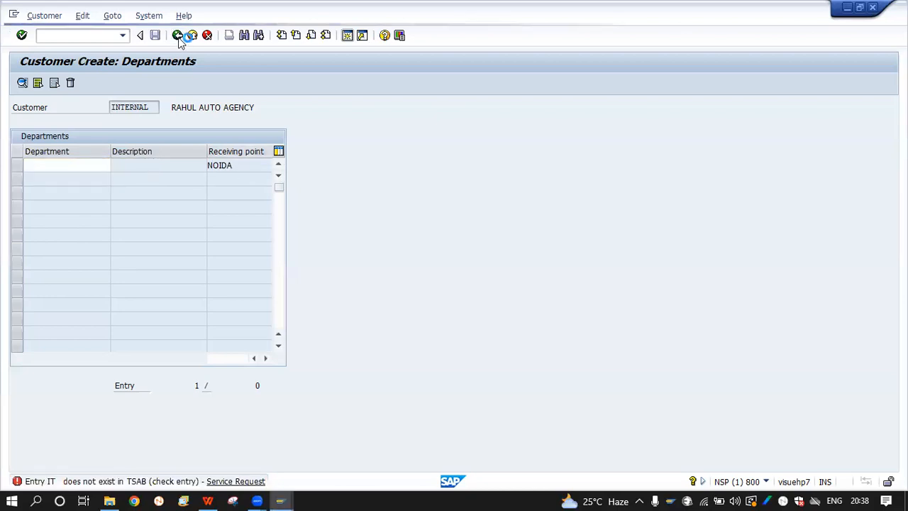
pyautogui.press('BackSpace')
pyautogui.press('Return')
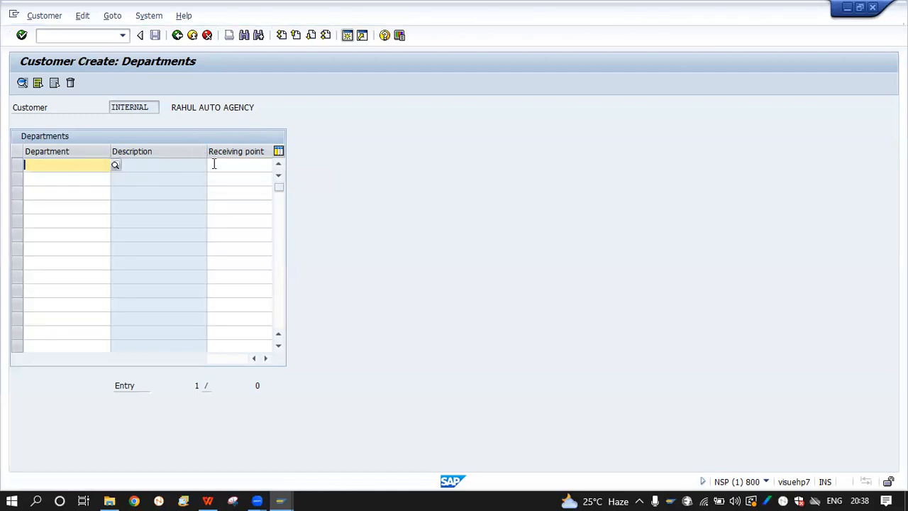
pyautogui.click(178, 35)
pyautogui.click(358, 232)
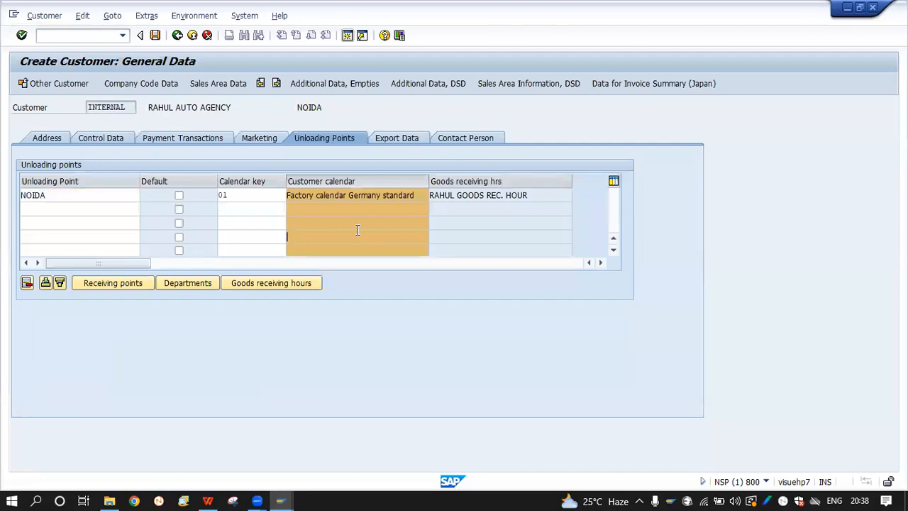
pyautogui.click(344, 213)
pyautogui.click(457, 203)
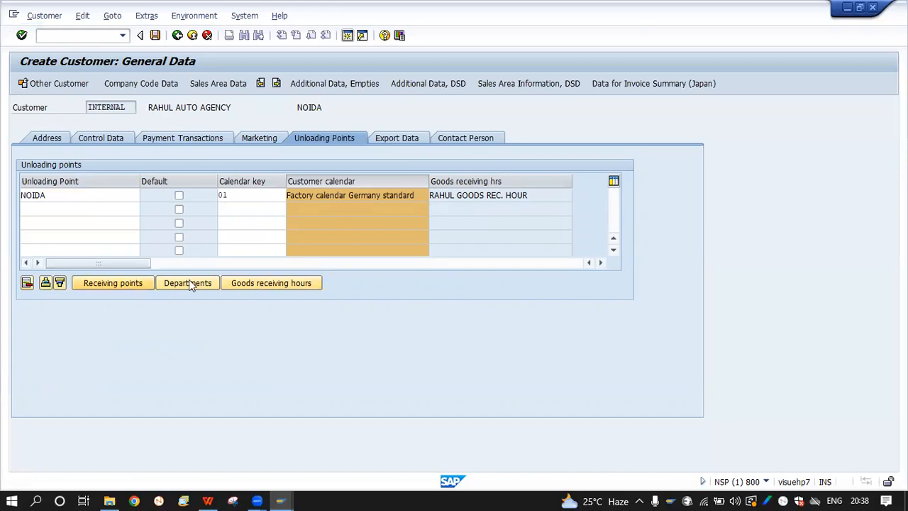
pyautogui.click(124, 288)
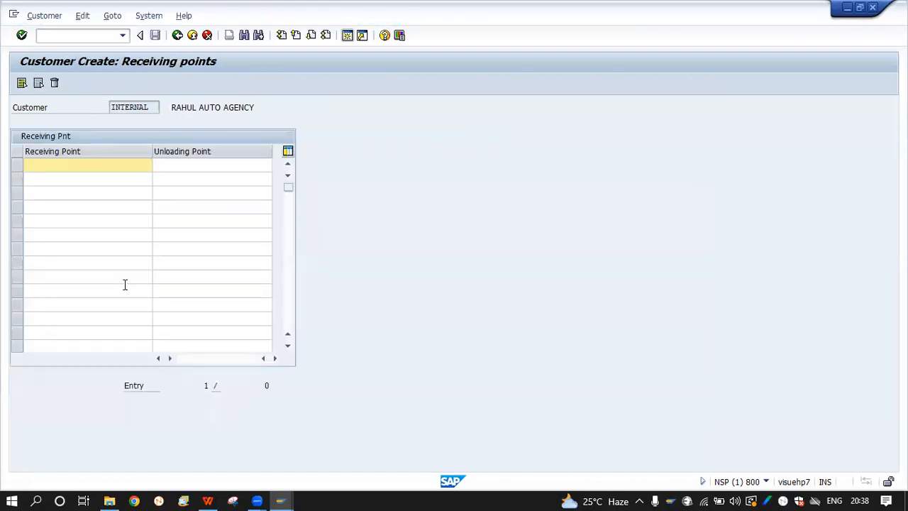
pyautogui.click(184, 35)
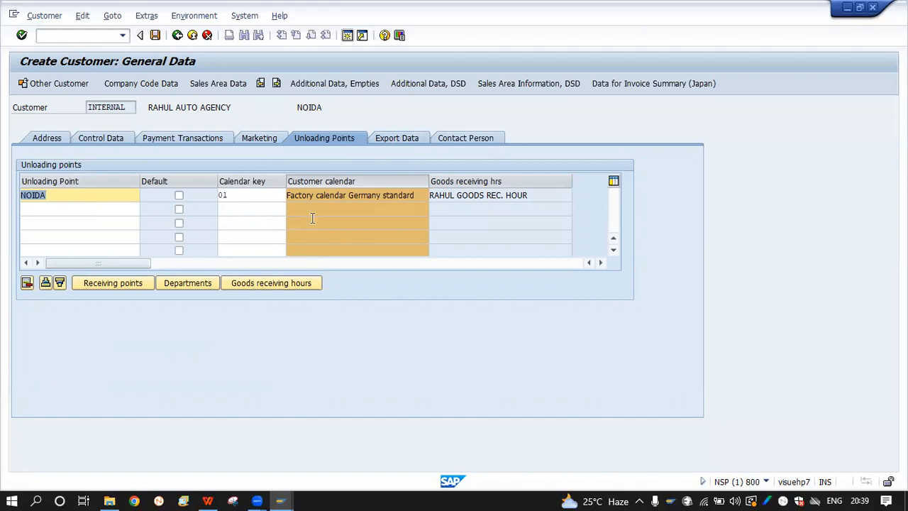
# Look through the blank Export Data table without entries, then move on to Contact Person
pyautogui.click(390, 141)
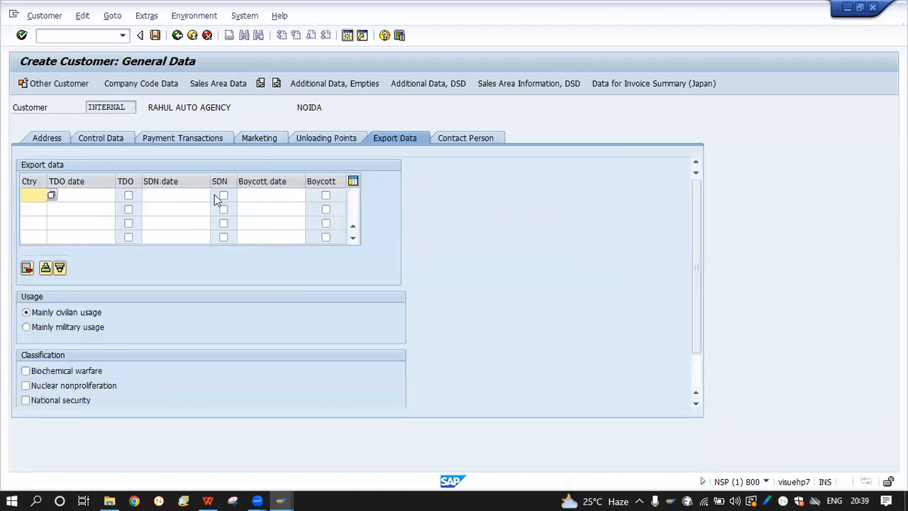
pyautogui.scroll(-1, 195, 312)
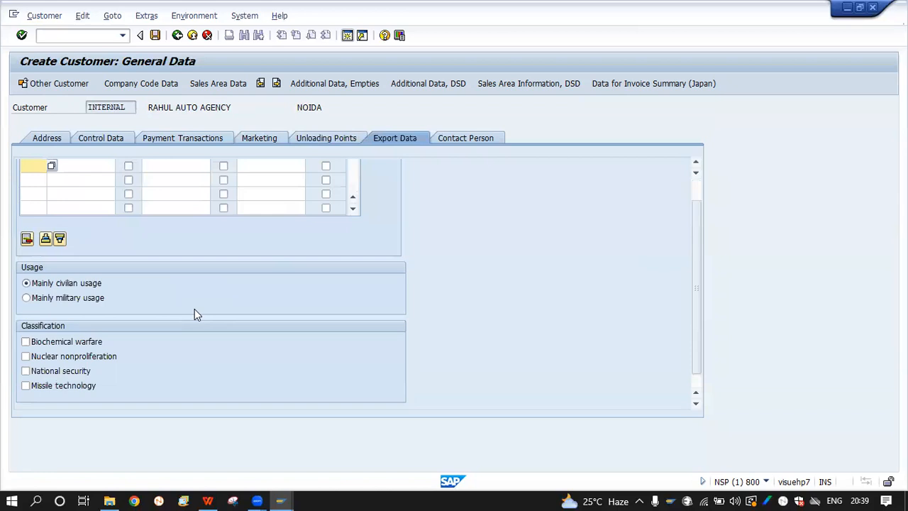
pyautogui.scroll(1, 196, 314)
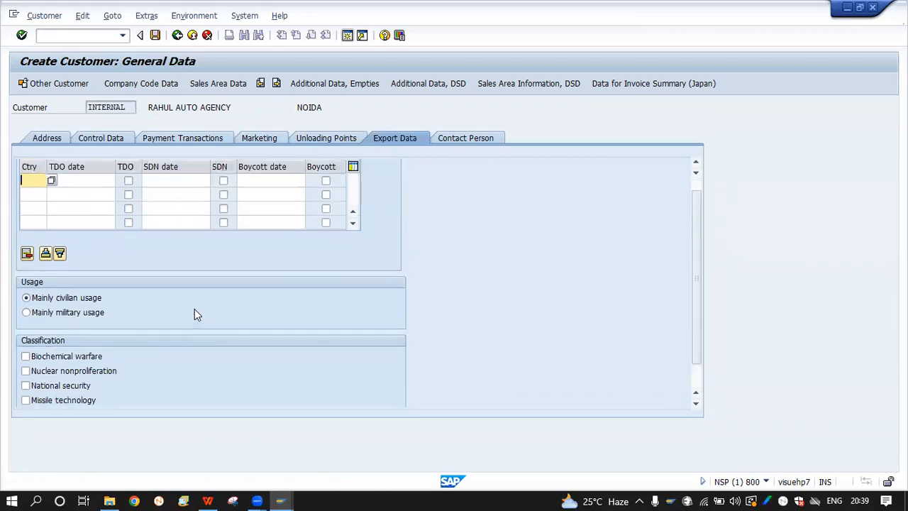
pyautogui.scroll(-1, 197, 315)
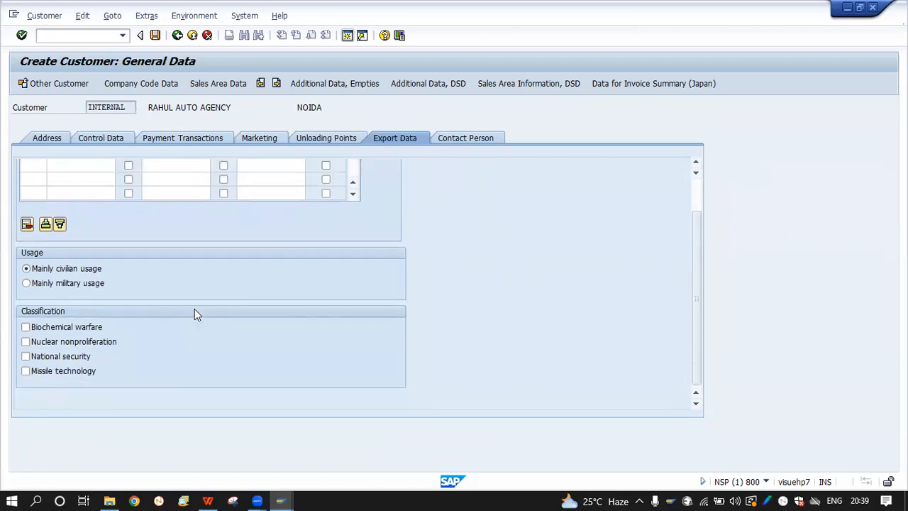
pyautogui.scroll(3, 195, 308)
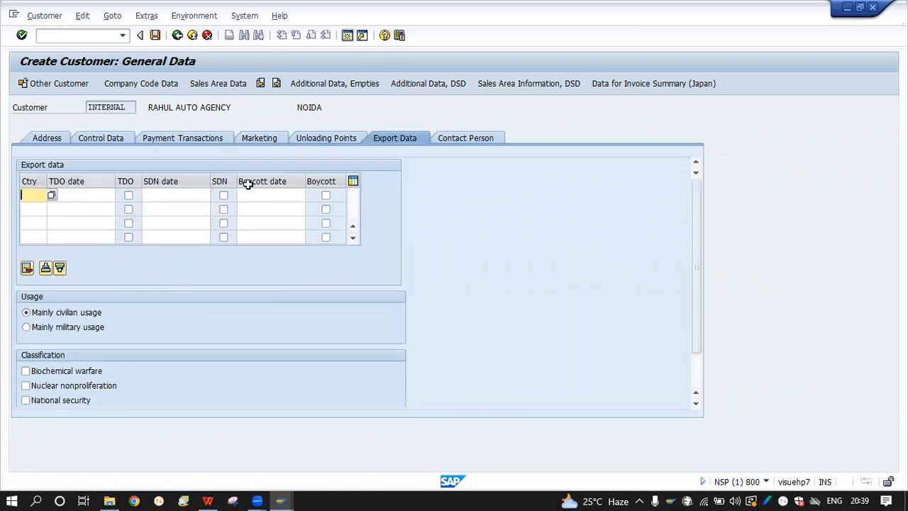
pyautogui.click(268, 190)
pyautogui.click(183, 193)
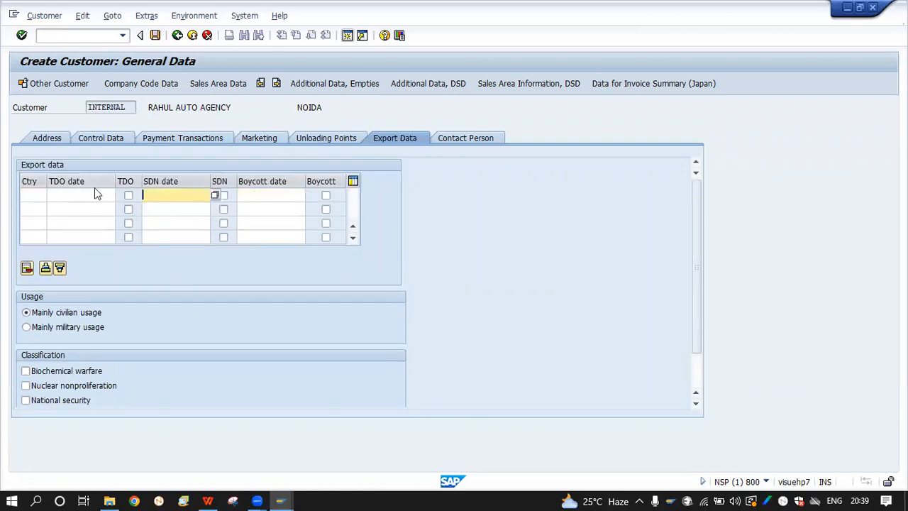
pyautogui.click(54, 196)
pyautogui.click(34, 194)
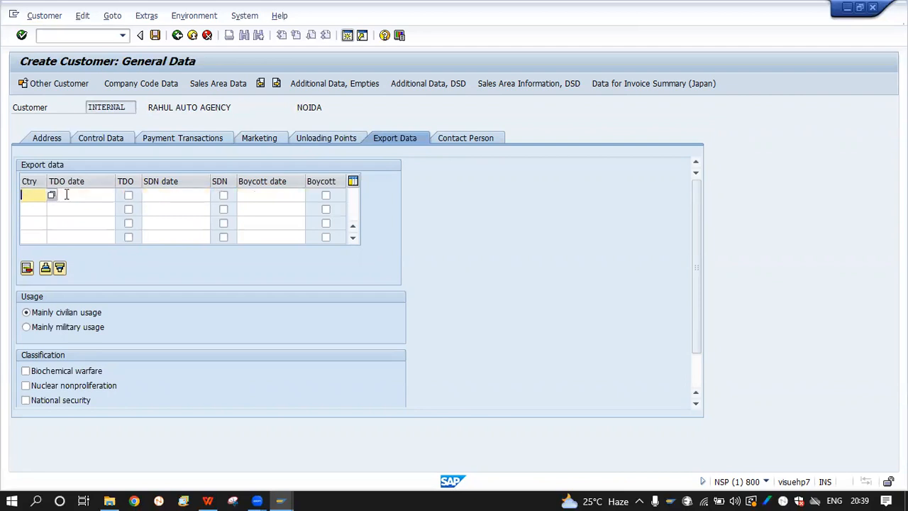
pyautogui.click(302, 192)
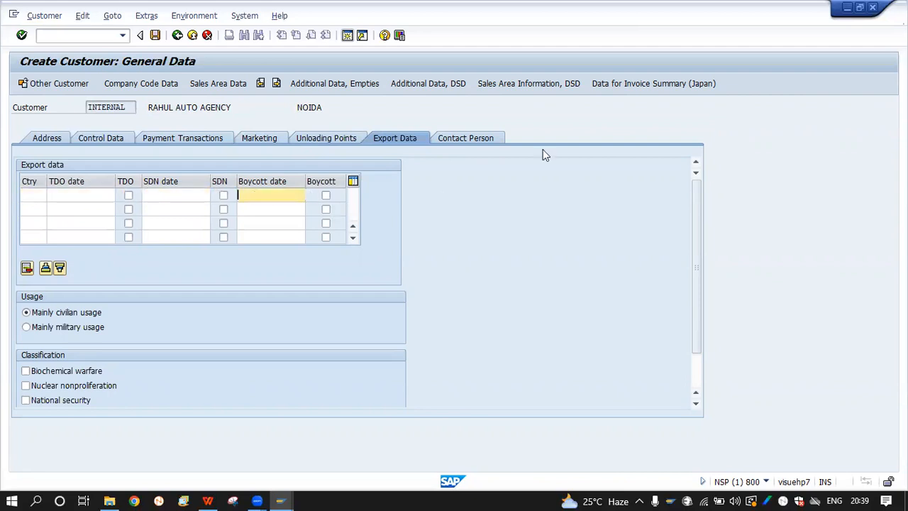
pyautogui.click(450, 140)
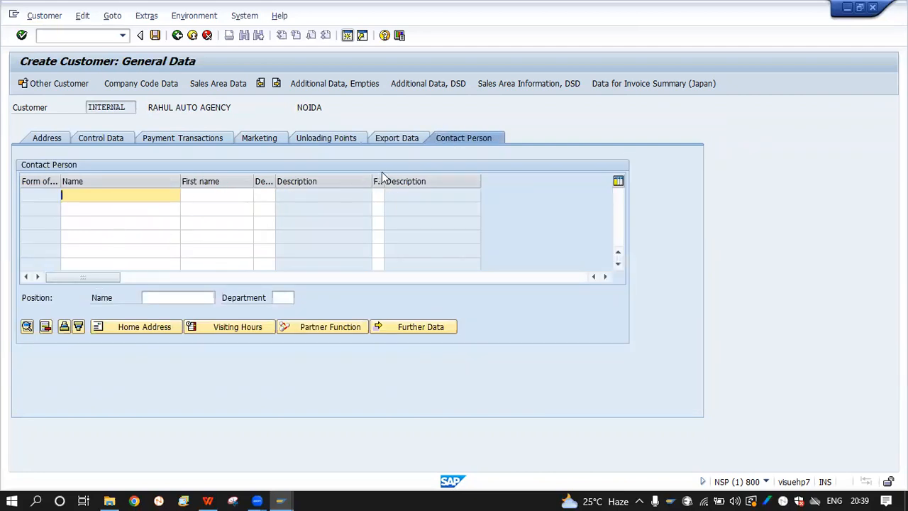
# Widen the Function and Department columns and erase a name typed into the wrong column
pyautogui.moveTo(383, 181); pyautogui.dragTo(426, 181)
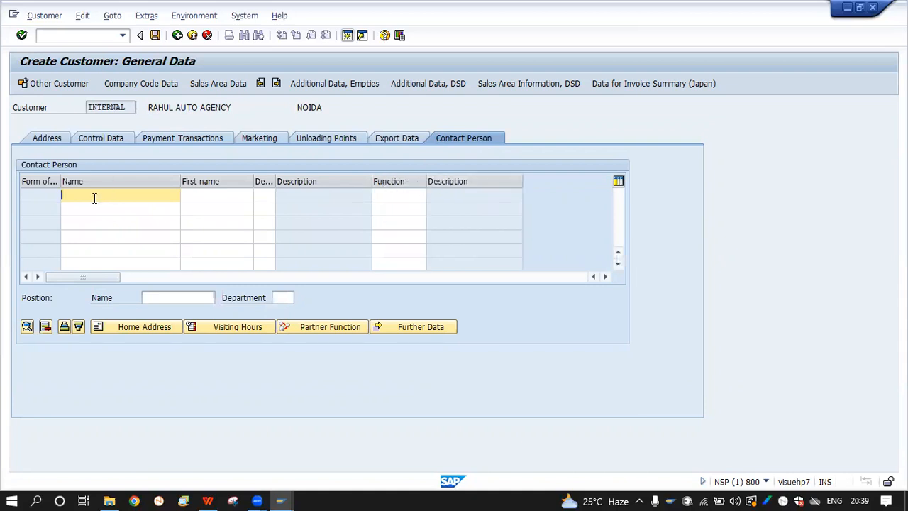
pyautogui.moveTo(274, 178); pyautogui.dragTo(325, 179)
# Enter Name MANAGER in the first contact row, clearing a false start in row two
pyautogui.click(118, 205)
pyautogui.write('MAN')
pyautogui.press('BackSpace')
pyautogui.press('BackSpace')
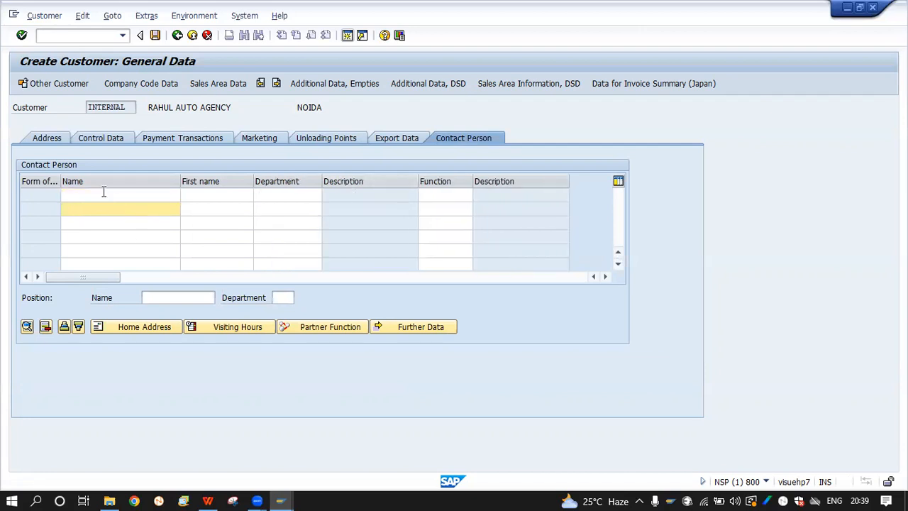
pyautogui.click(103, 191)
pyautogui.write('MABN AAGER')
pyautogui.press('Tab')
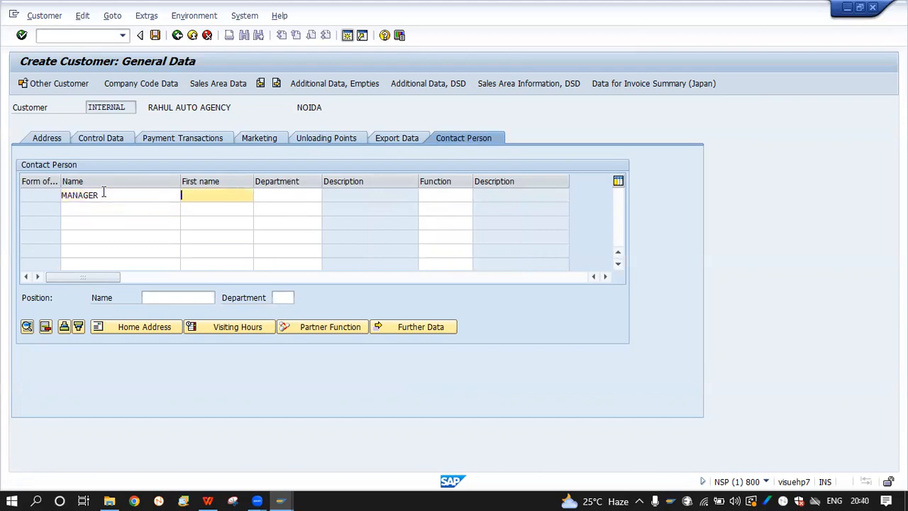
# Fill in the contact's first name, department SALE and function 00 Not specified
pyautogui.press('Tab')
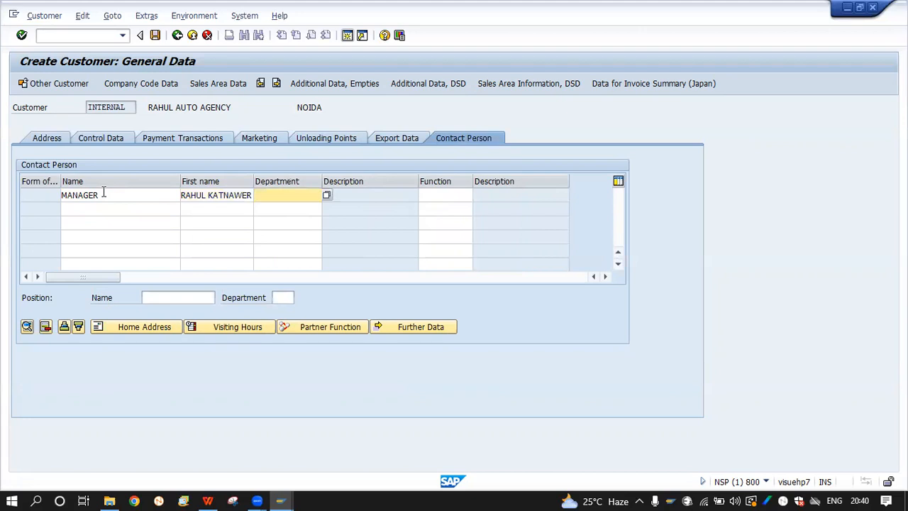
pyautogui.write('SAL')
pyautogui.press('Tab')
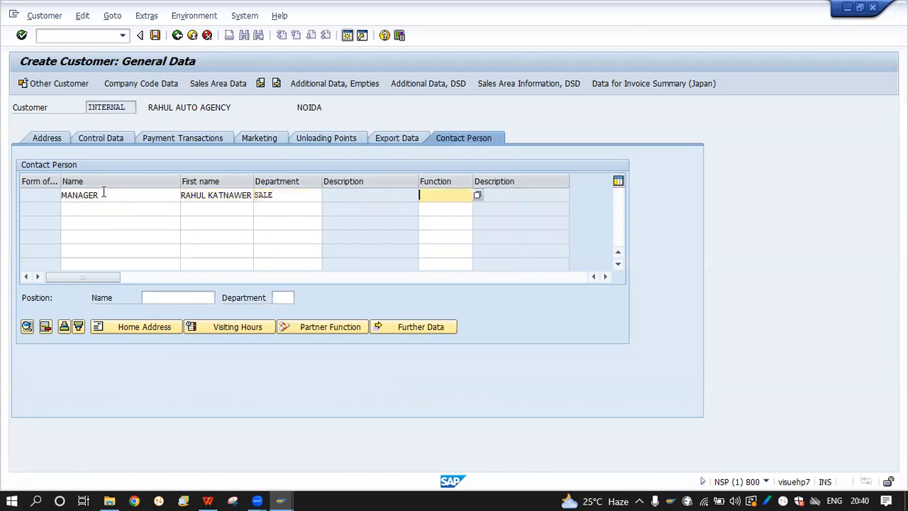
pyautogui.click(478, 195)
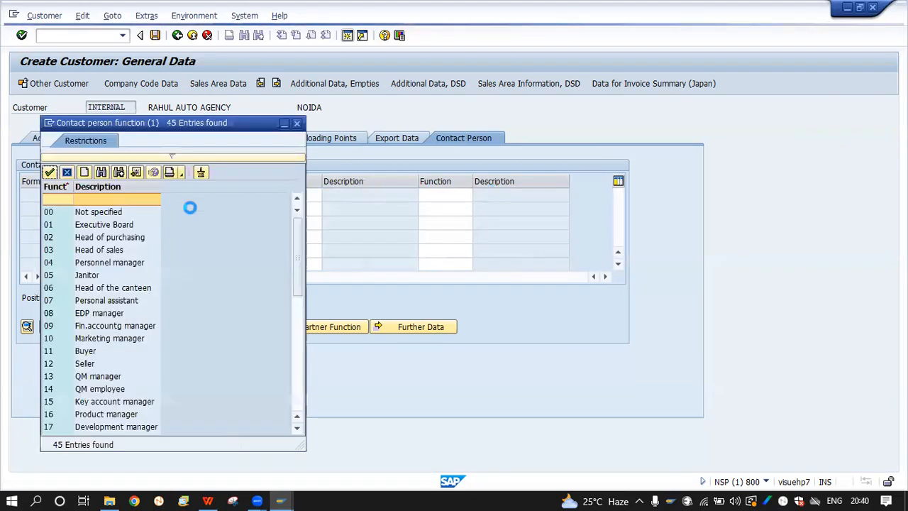
pyautogui.click(125, 211)
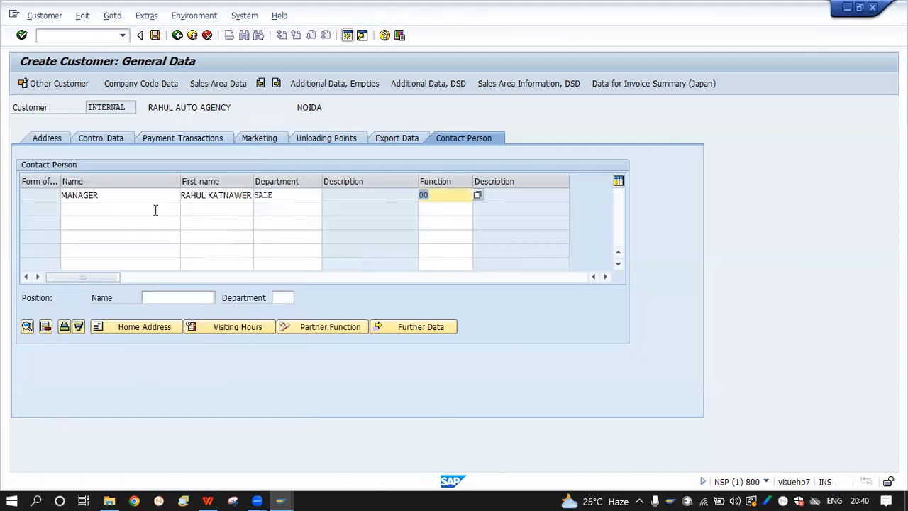
# Confirm the contact row with Enter and dismiss the error raised when opening contact details
pyautogui.click(156, 210)
pyautogui.click(174, 298)
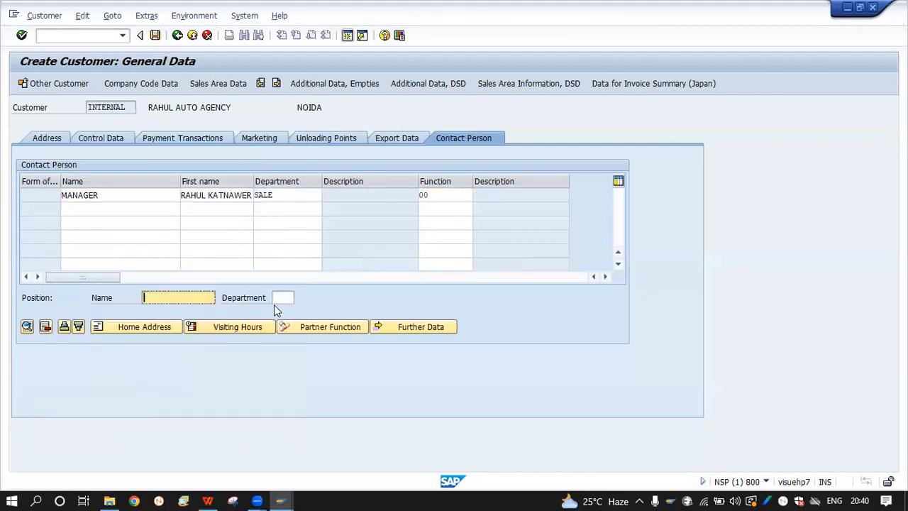
pyautogui.click(214, 328)
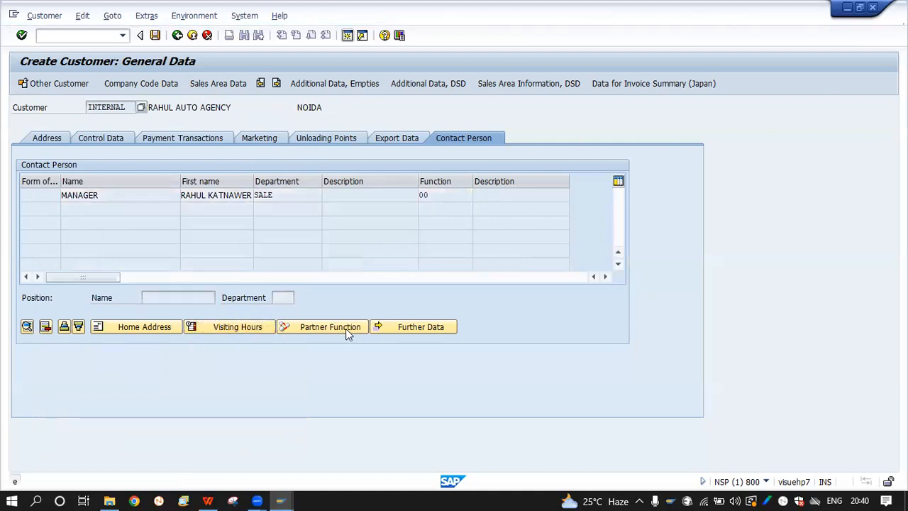
pyautogui.press('Return')
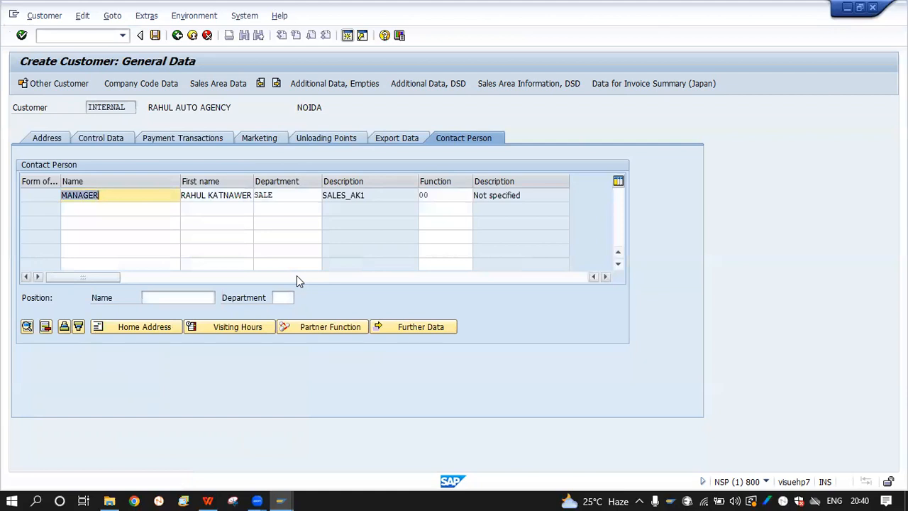
pyautogui.click(286, 236)
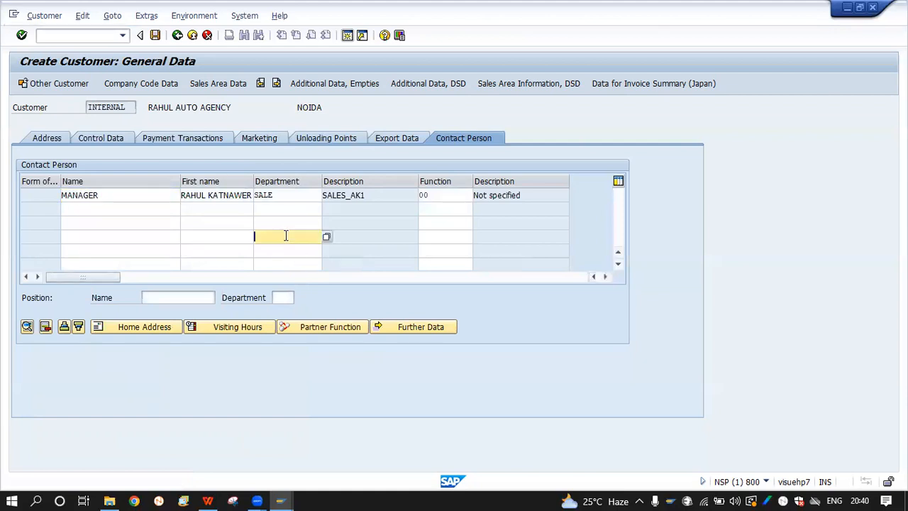
pyautogui.click(183, 198)
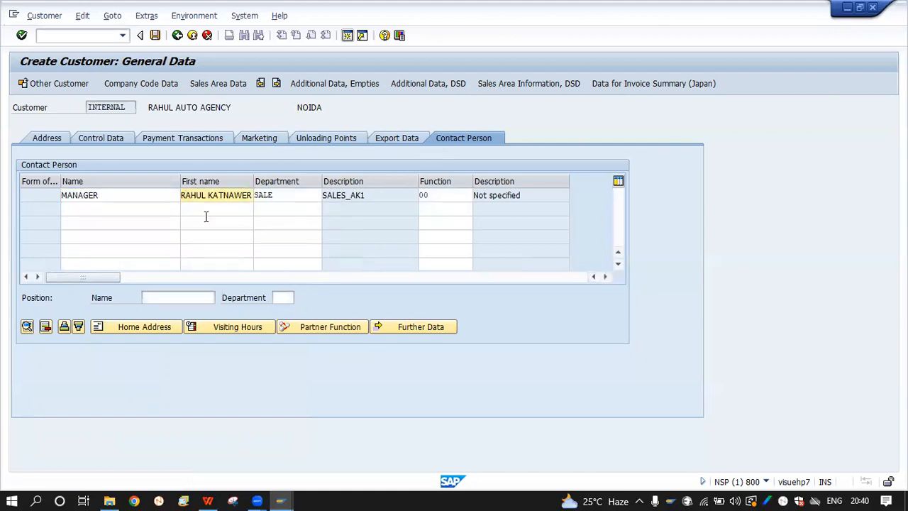
pyautogui.click(120, 213)
pyautogui.click(144, 333)
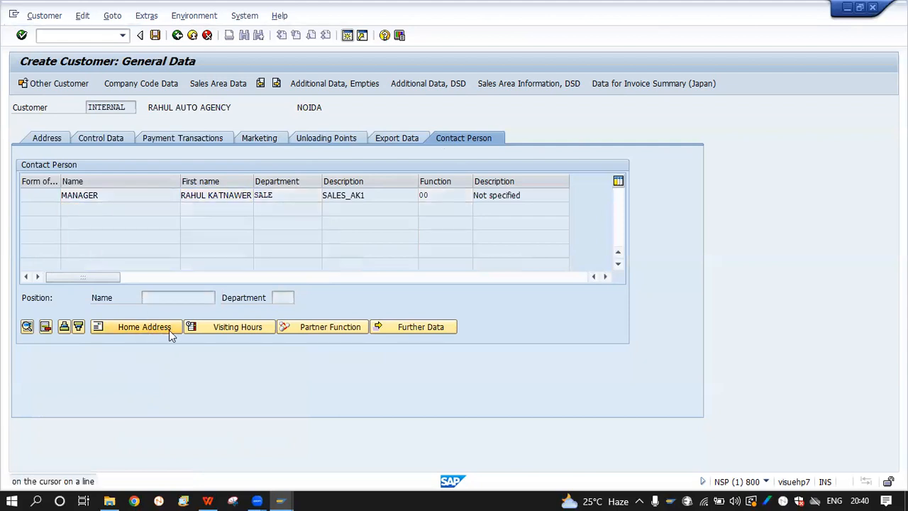
pyautogui.press('Return')
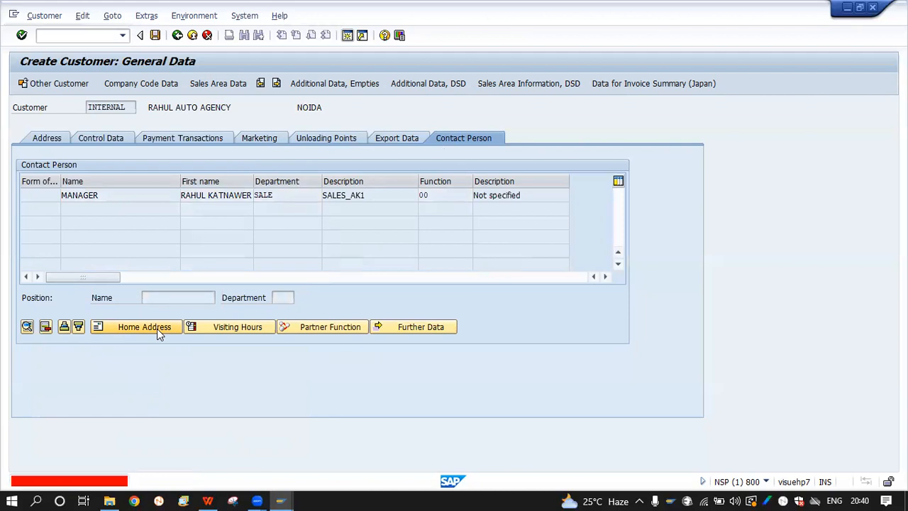
# Open and close the contact's Home Address and Visiting Hours dialogs without changes
pyautogui.click(156, 328)
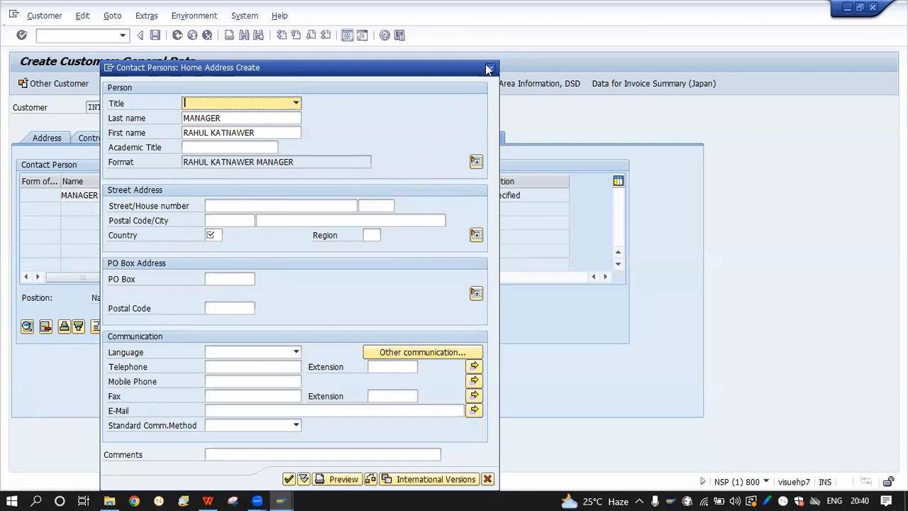
pyautogui.click(490, 70)
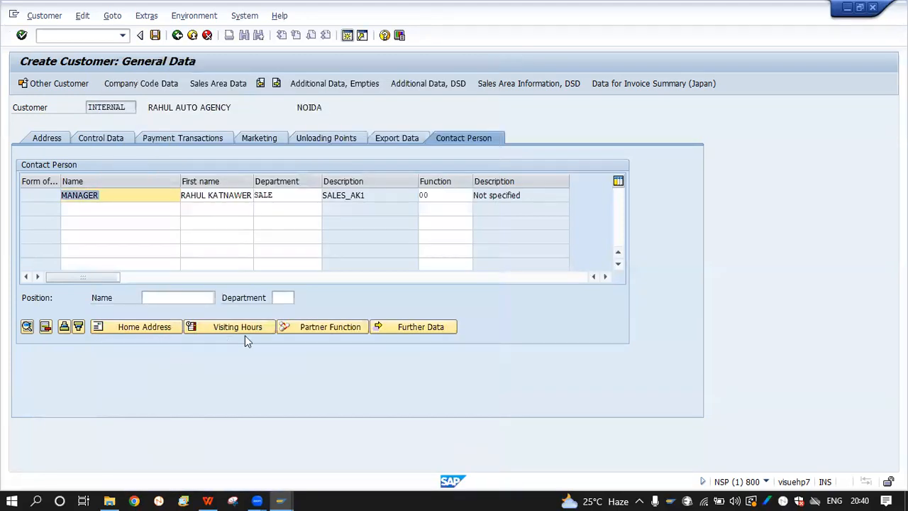
pyautogui.click(246, 330)
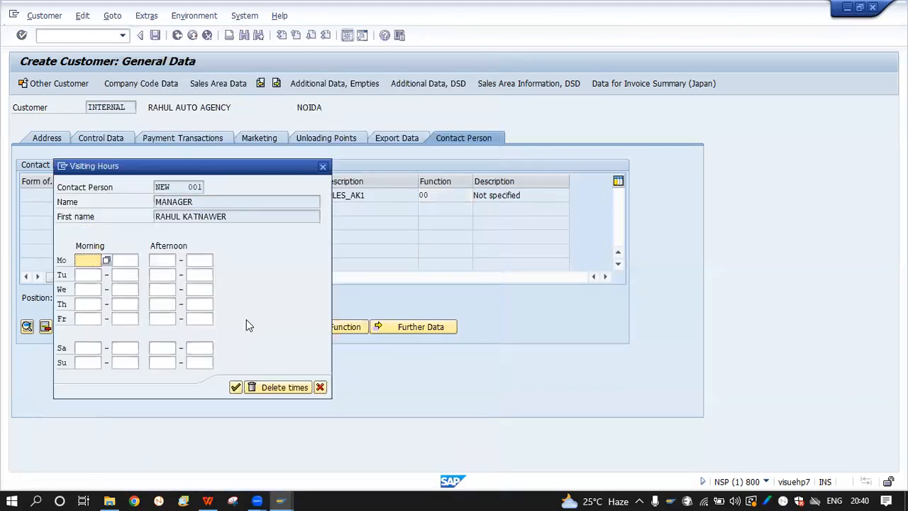
pyautogui.click(322, 168)
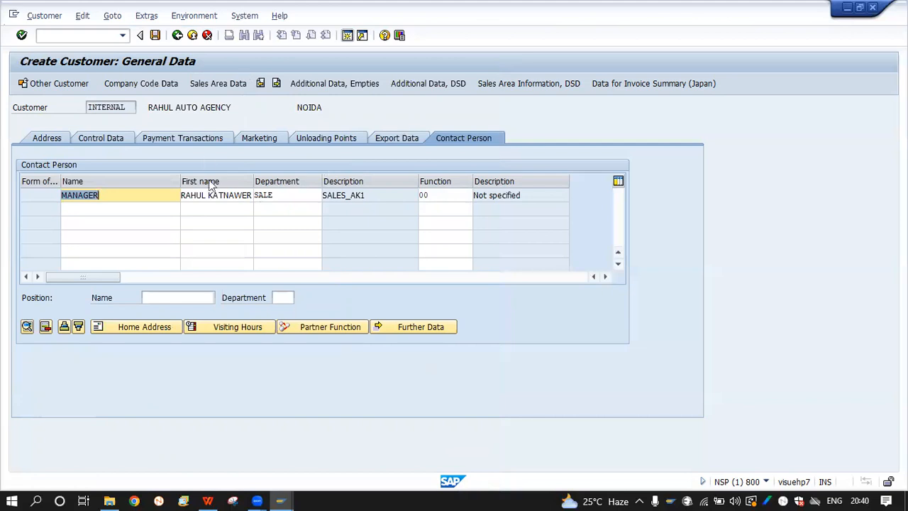
# Check Export Data, then return to the Unloading Points showing NOIDA with calendar key 01
pyautogui.click(401, 144)
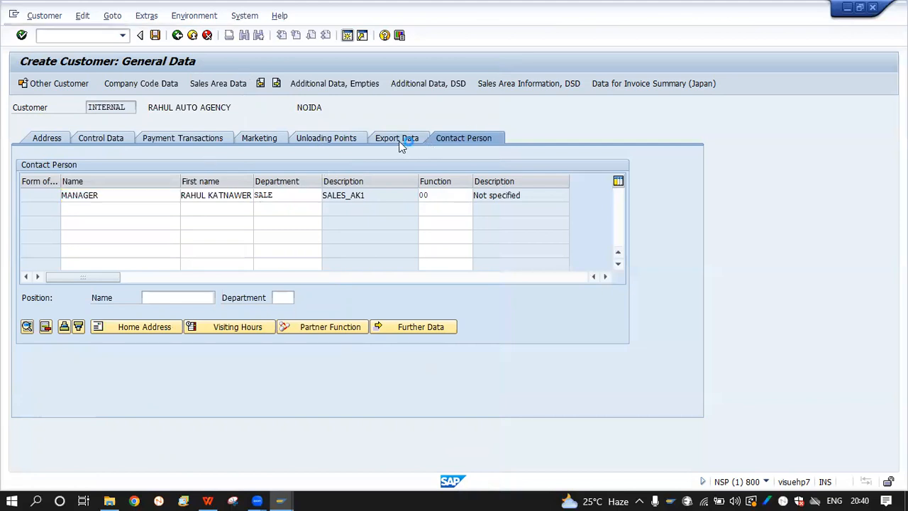
pyautogui.click(345, 142)
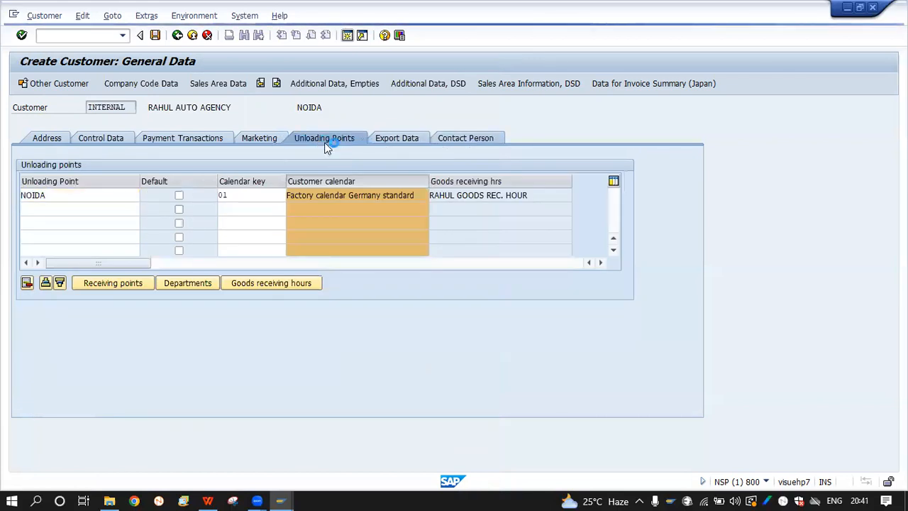
pyautogui.click(322, 142)
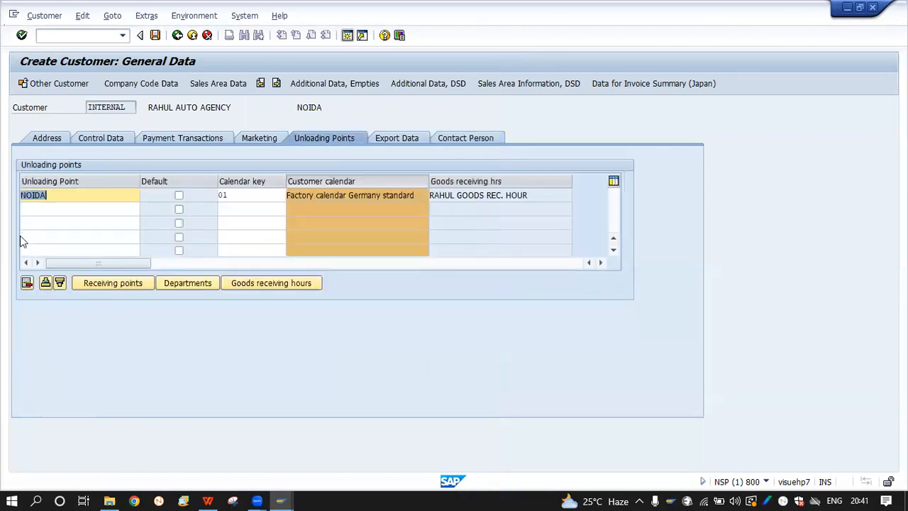
# Advance to Company Code Data for HNDA HONDA MOTORS, attempt a save, then return to General Data
pyautogui.click(155, 35)
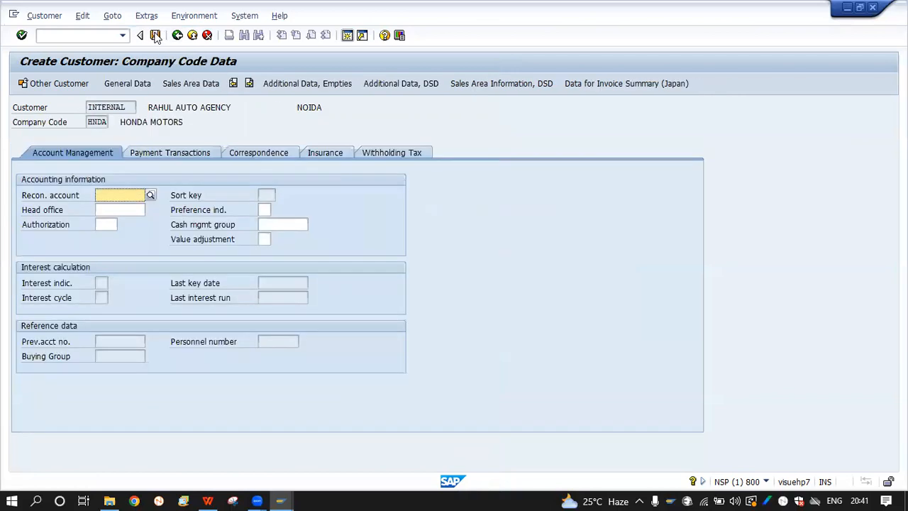
pyautogui.click(156, 35)
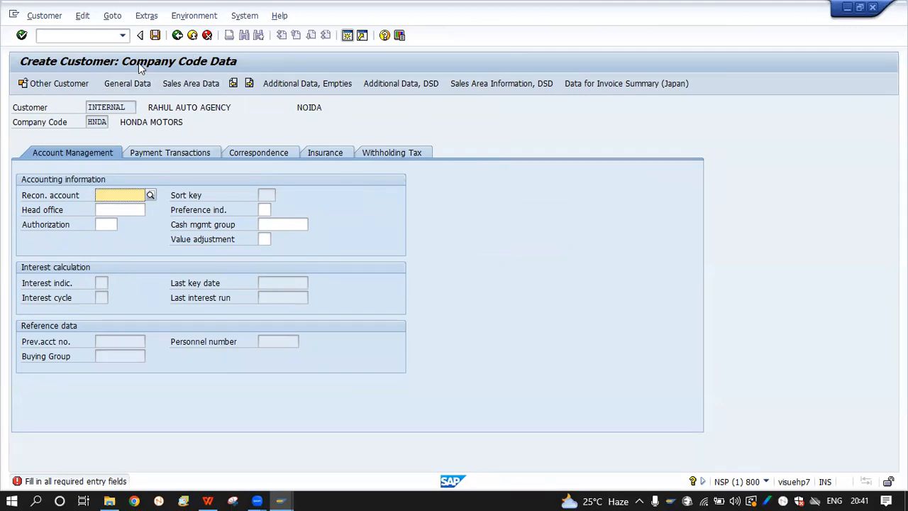
pyautogui.click(135, 83)
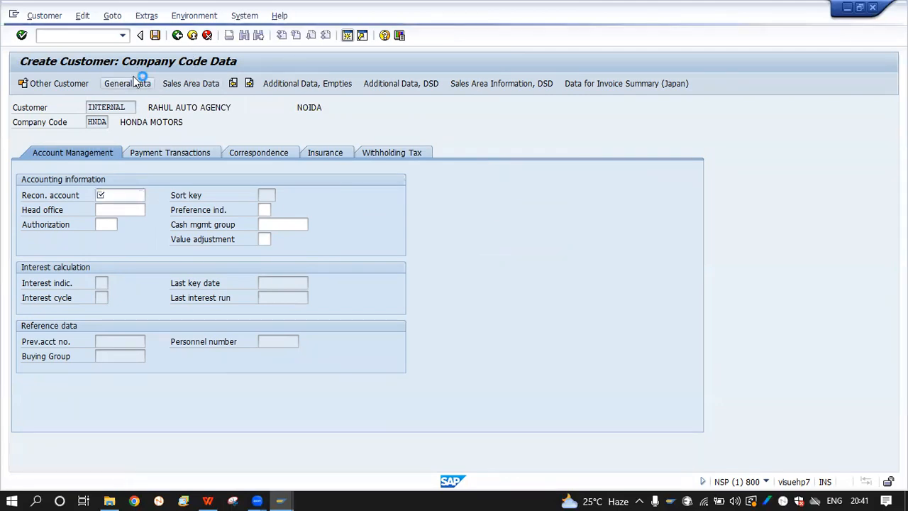